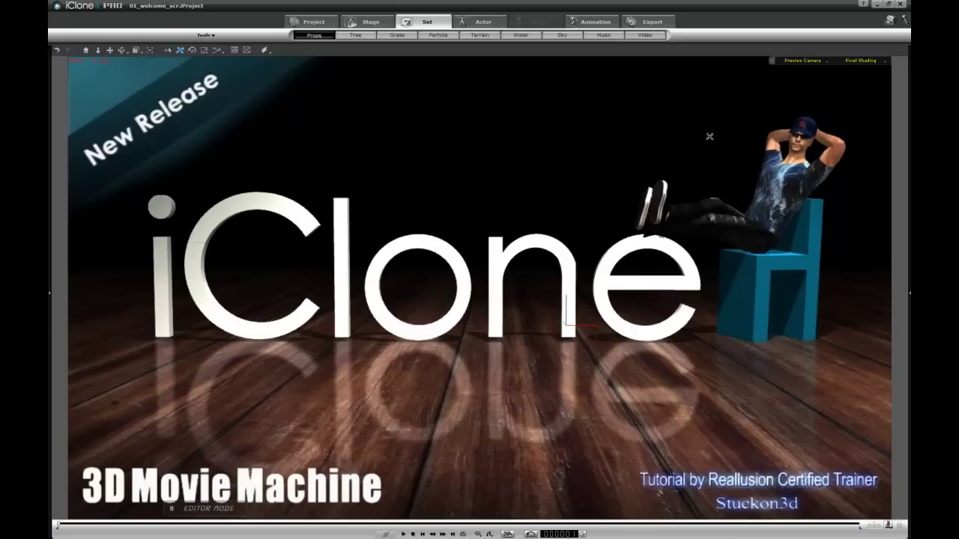
Load the 0_Empty Wide project template and discard the current project without saving.
left_click(51, 296)
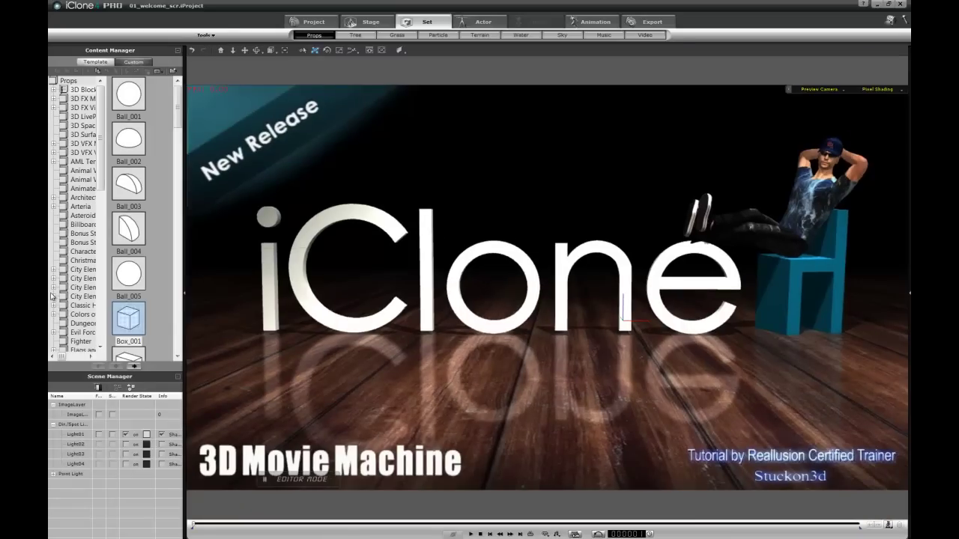
left_click(314, 23)
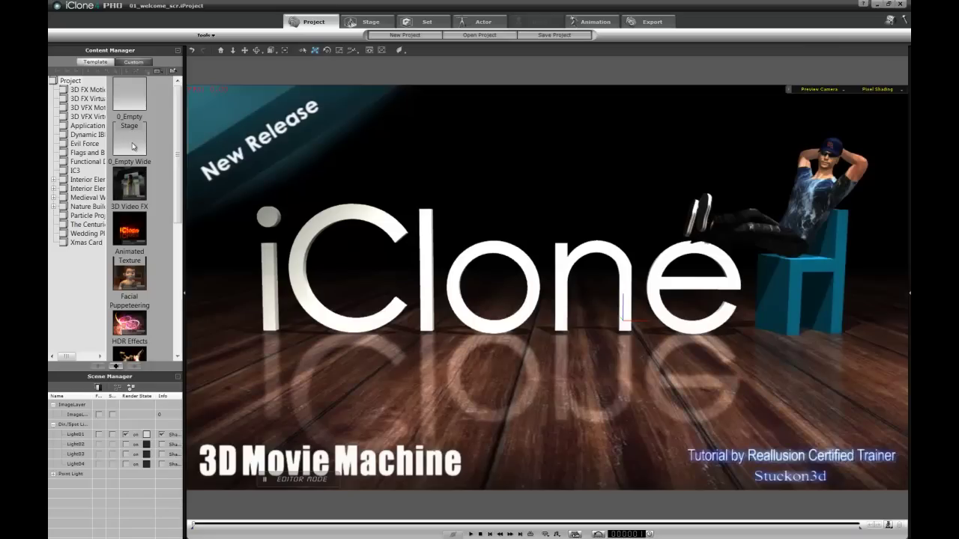
double_click(132, 146)
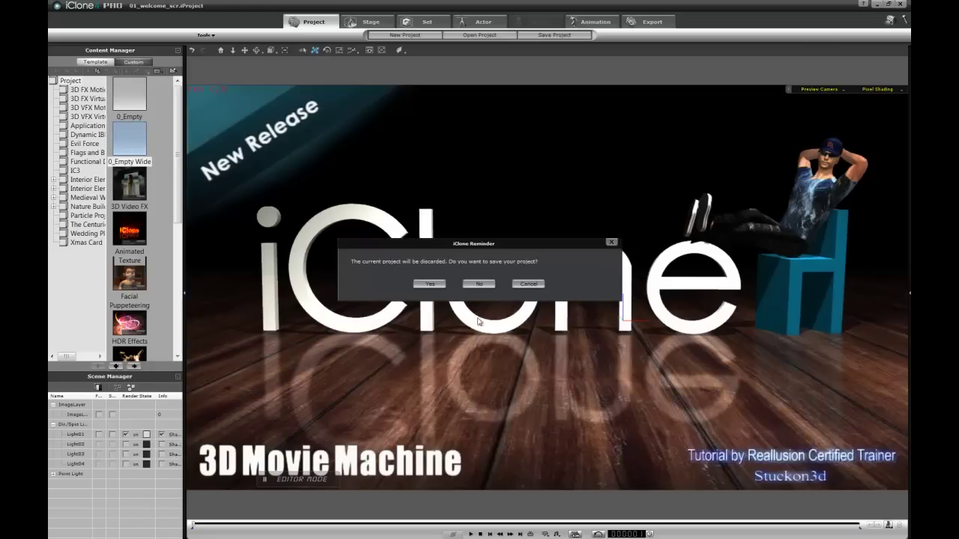
left_click(480, 284)
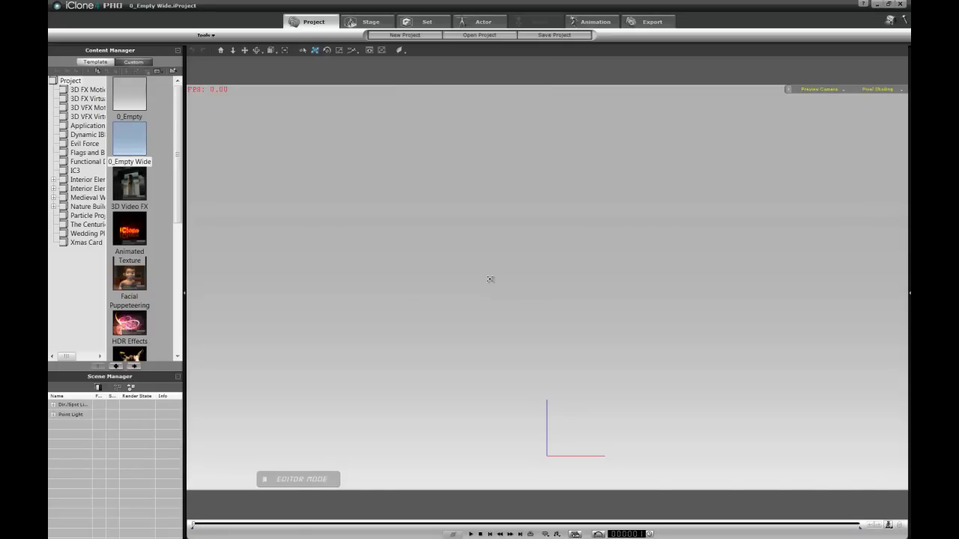
Show the ground grid in the empty scene and reveal the modification settings.
key("ctrl+g")
scroll(544, 373, "down", 3)
right_click_drag(544, 373, 619, 298)
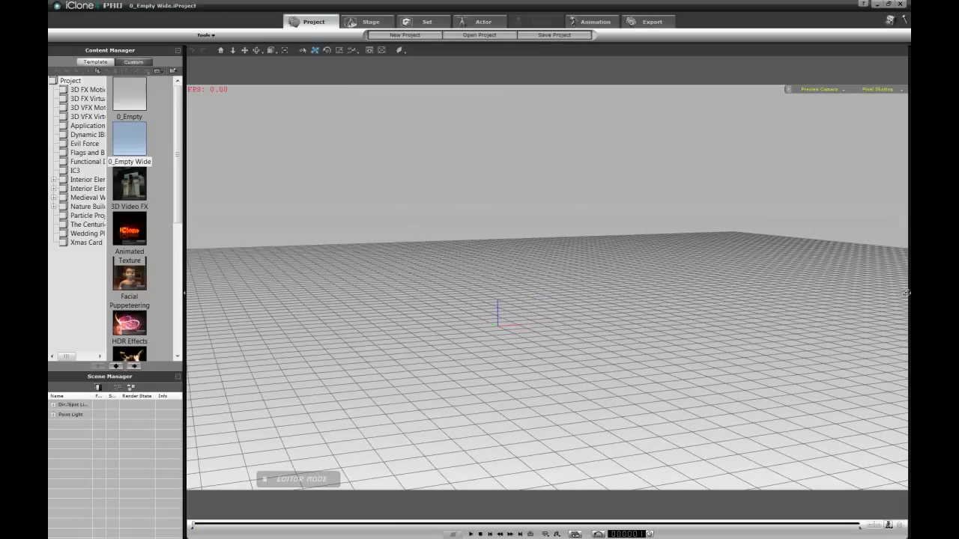
left_click(909, 295)
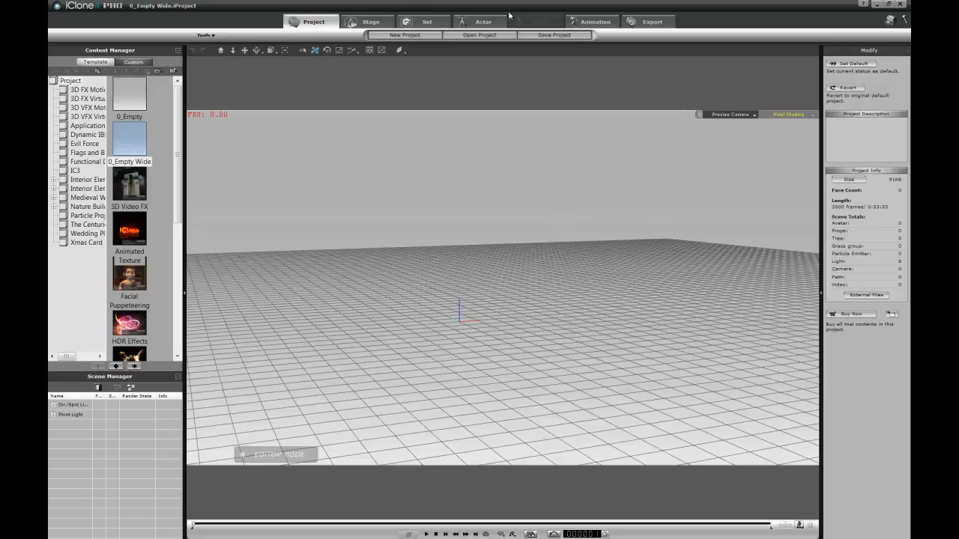
Load the C229A_Rally_Track terrain from the iCar Body Shop terrain templates.
left_click(427, 23)
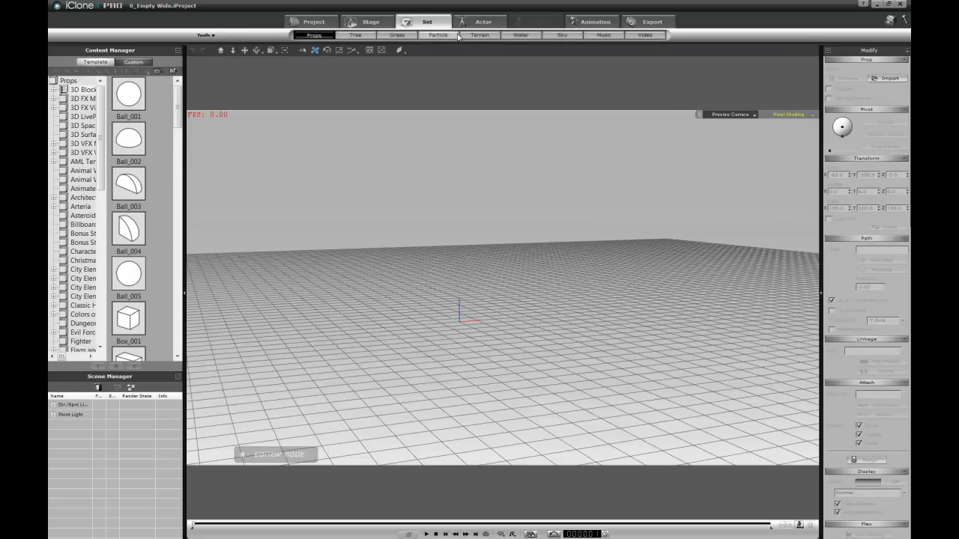
left_click(480, 35)
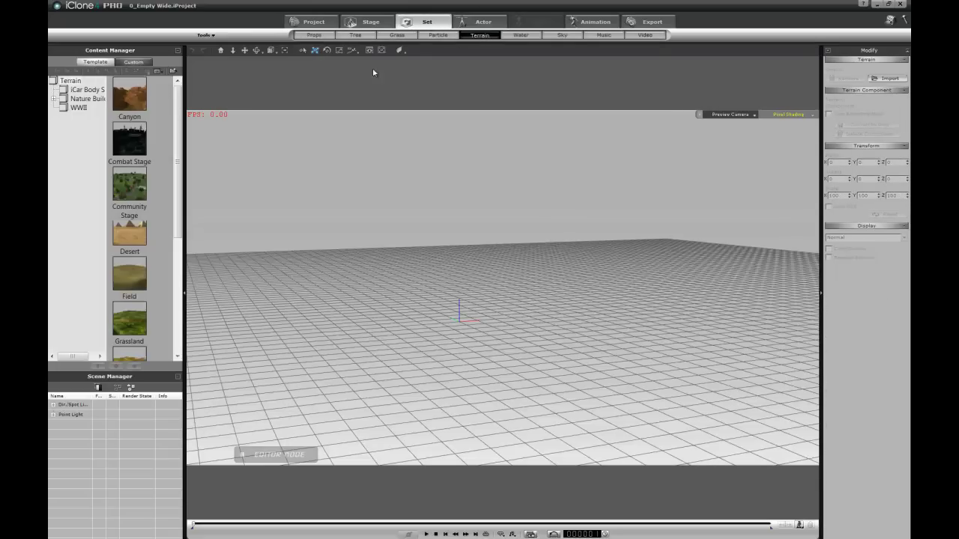
left_click(77, 91)
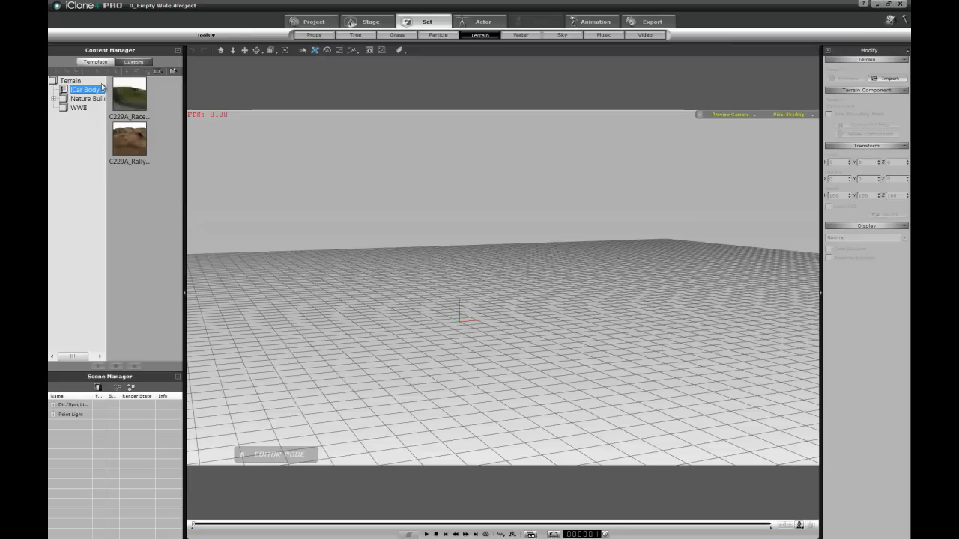
left_click(129, 145)
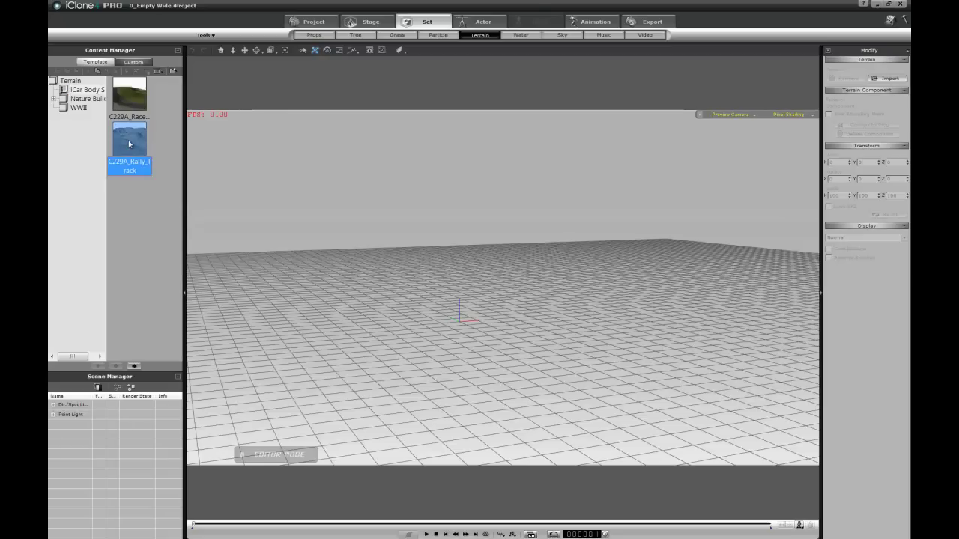
double_click(129, 145)
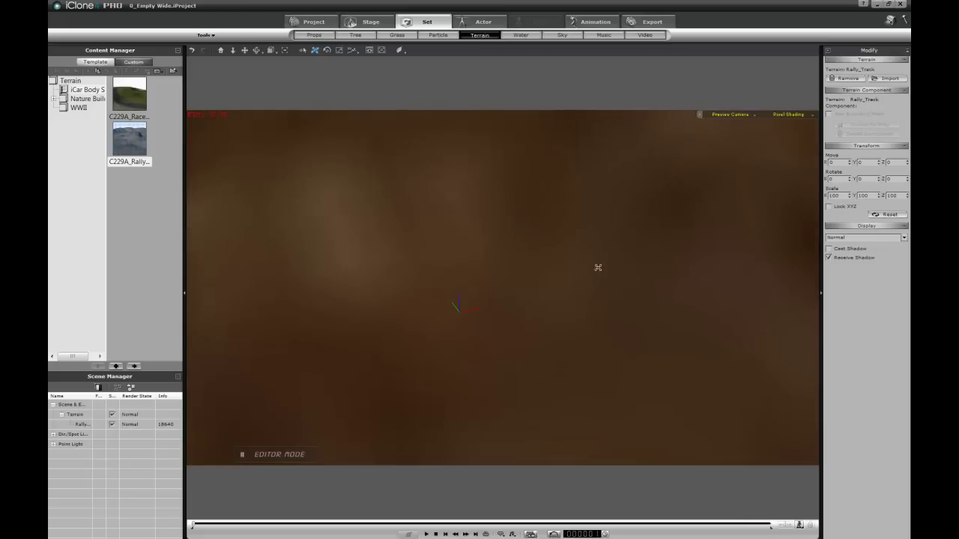
Start a new motion path on the terrain and place its first control points from the near-right corner along the track.
left_click_drag(562, 209, 565, 421)
left_click_drag(554, 274, 560, 462)
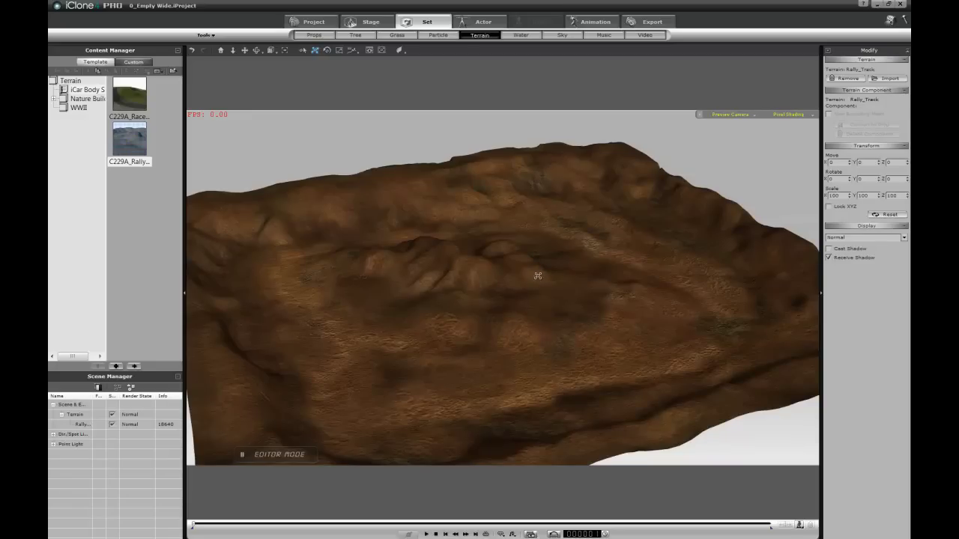
mouse_move(526, 265)
left_mouse_down()
mouse_move(614, 280)
mouse_move(406, 265)
mouse_move(532, 281)
left_mouse_up()
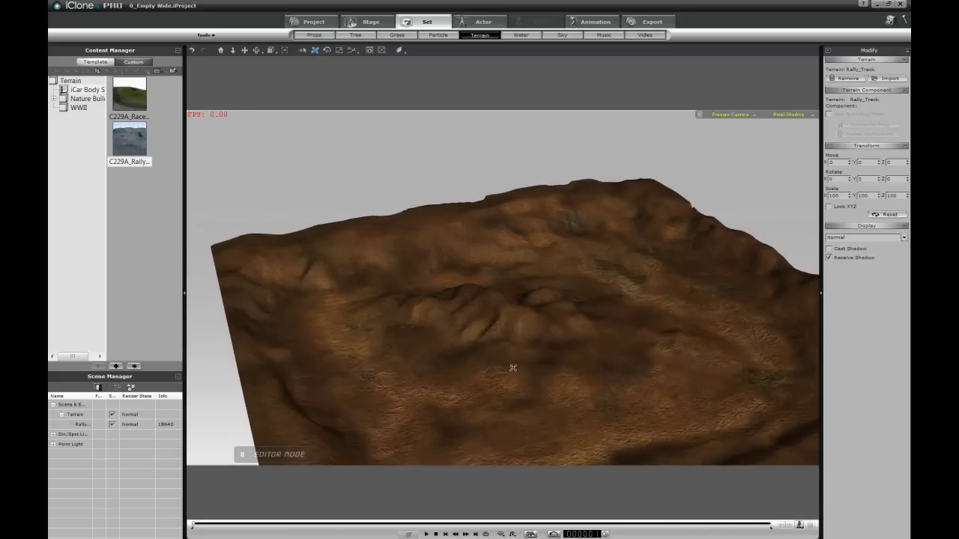
left_click_drag(534, 410, 650, 275)
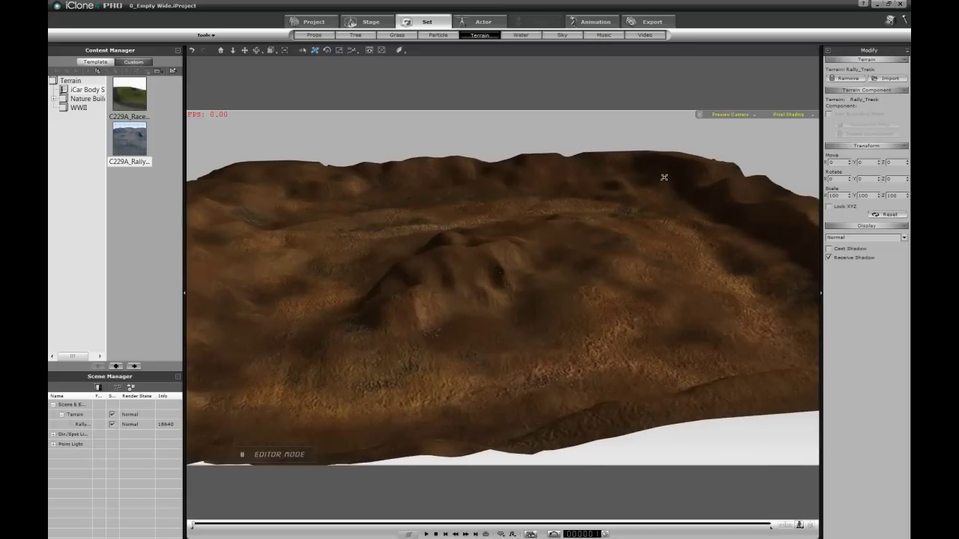
left_click_drag(576, 212, 577, 315)
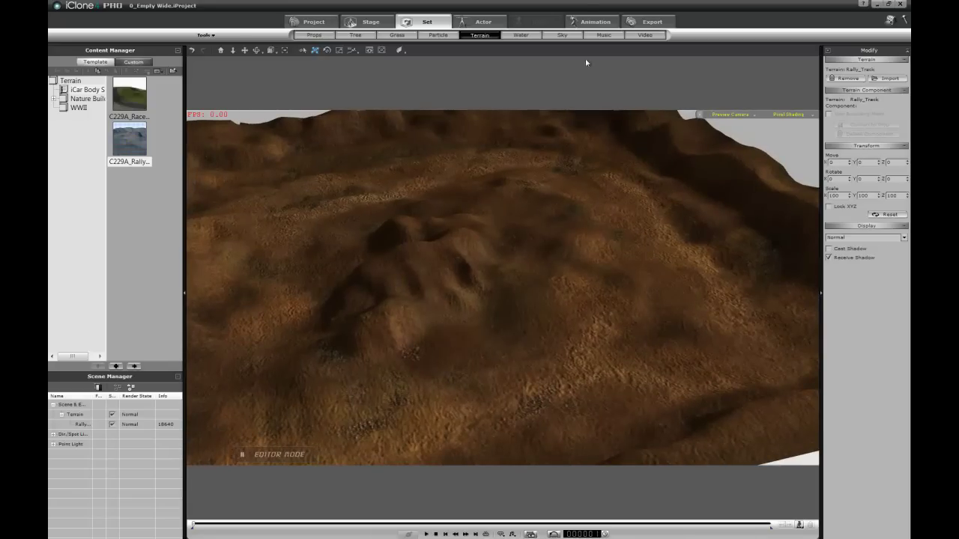
left_click(593, 22)
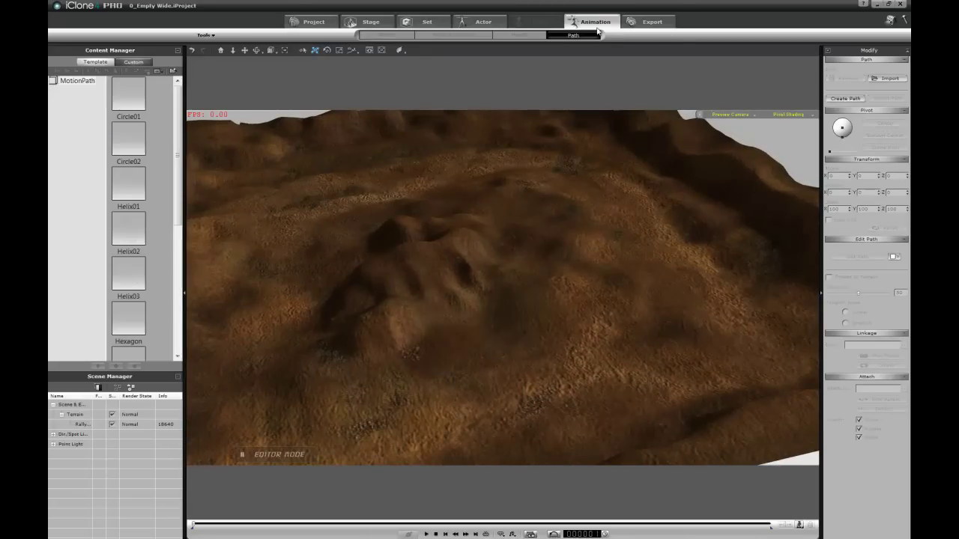
left_click(845, 99)
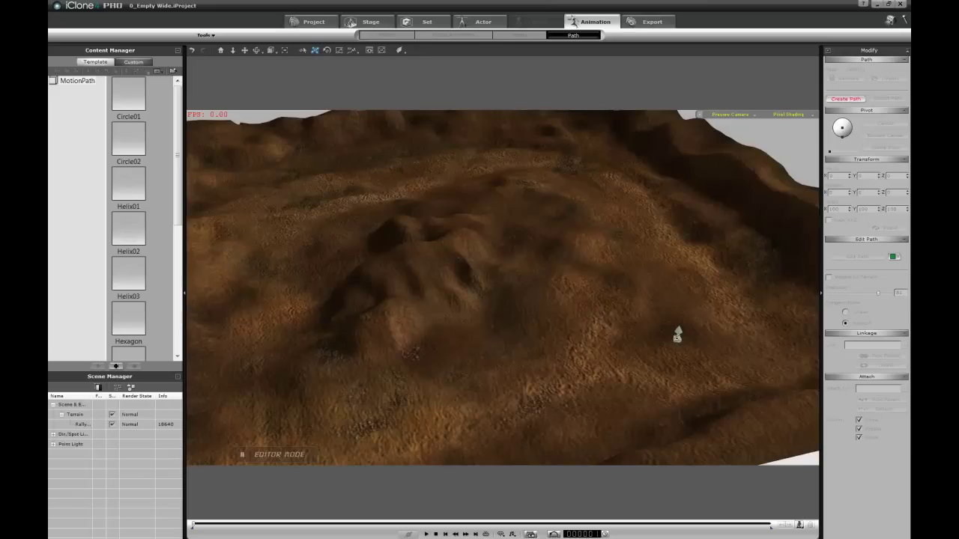
left_click(738, 337)
left_click(640, 315)
left_click(592, 278)
mouse_move(593, 278)
right_mouse_down()
mouse_move(586, 216)
mouse_move(578, 242)
right_mouse_up()
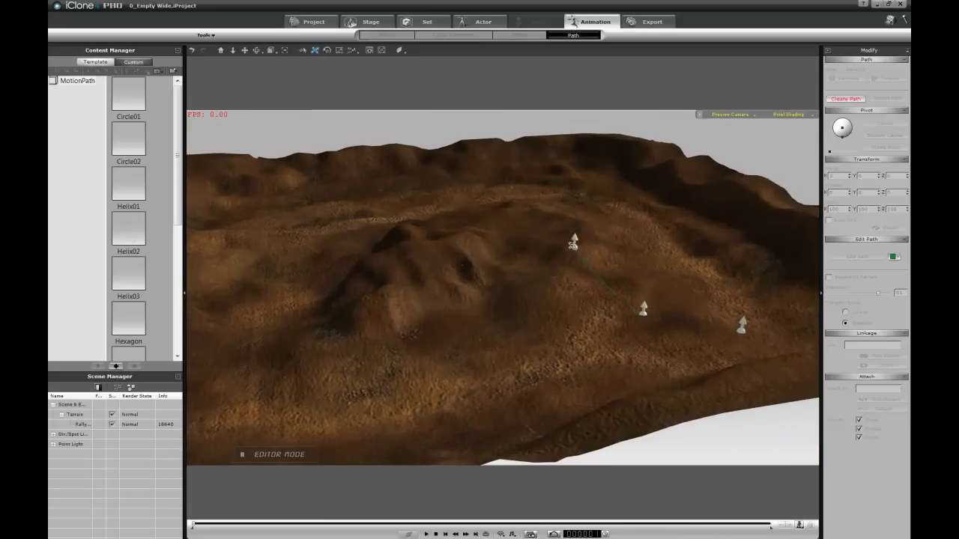
left_click(575, 238)
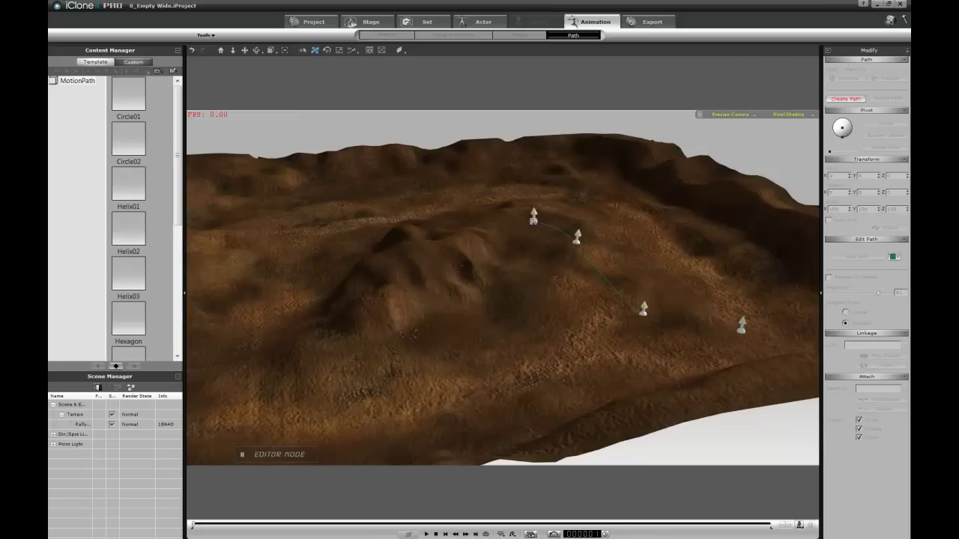
Extend the motion path with control points behind the central hill and around its far-left side.
left_click(502, 210)
mouse_move(422, 200)
right_mouse_down()
mouse_move(433, 201)
mouse_move(435, 224)
right_mouse_up()
left_click(417, 201)
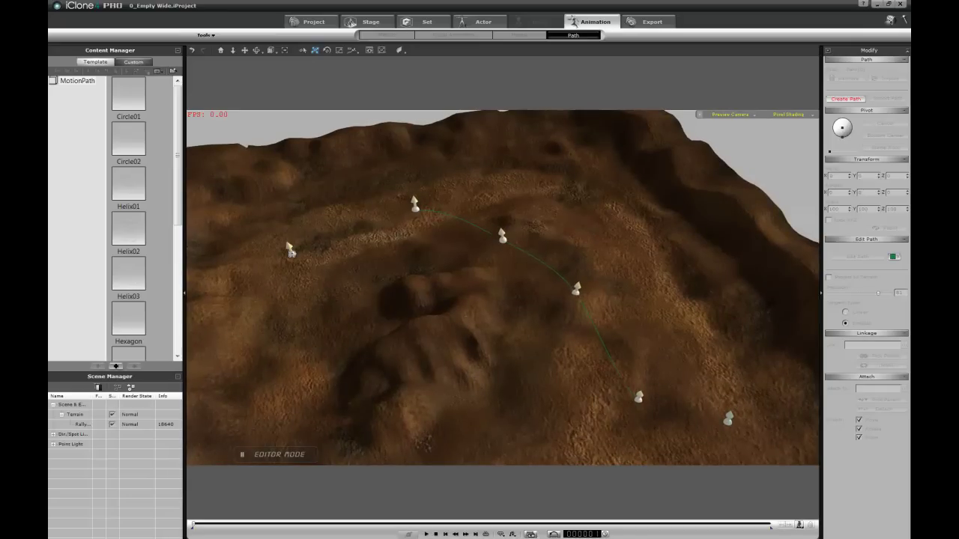
left_click(290, 255)
left_click(274, 339)
left_click(346, 341)
Place the last control points along the near foot of the central hill and finish the motion path.
right_click_drag(346, 342, 361, 176)
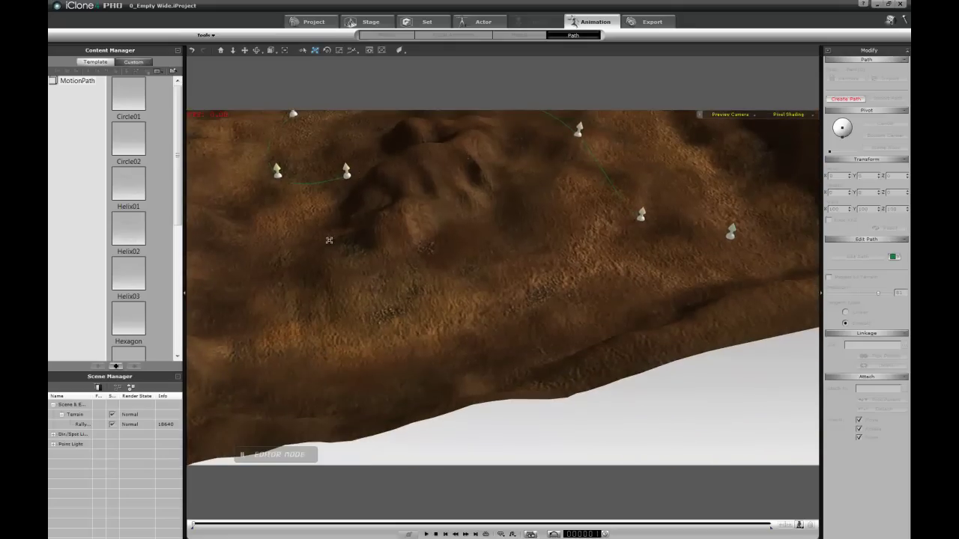
right_click_drag(301, 241, 586, 171)
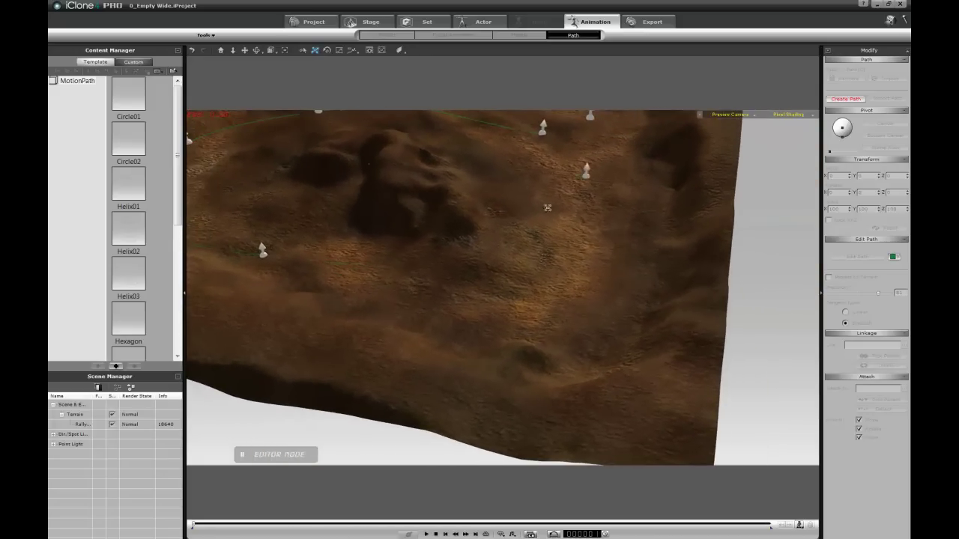
left_click_drag(397, 247, 411, 258)
left_click_drag(477, 191, 458, 198)
mouse_move(457, 196)
left_mouse_down()
mouse_move(472, 184)
mouse_move(462, 203)
left_mouse_up()
left_click(464, 199)
left_click_drag(494, 177, 469, 171)
right_click(496, 174)
Examine the motion path's course over the terrain from several angles and set its precision to 90.
left_click_drag(501, 173, 424, 246, "alt")
right_click_drag(424, 247, 576, 287, "alt")
left_click_drag(576, 288, 407, 135, "alt")
left_click_drag(412, 314, 651, 226, "alt")
right_click_drag(650, 226, 696, 284)
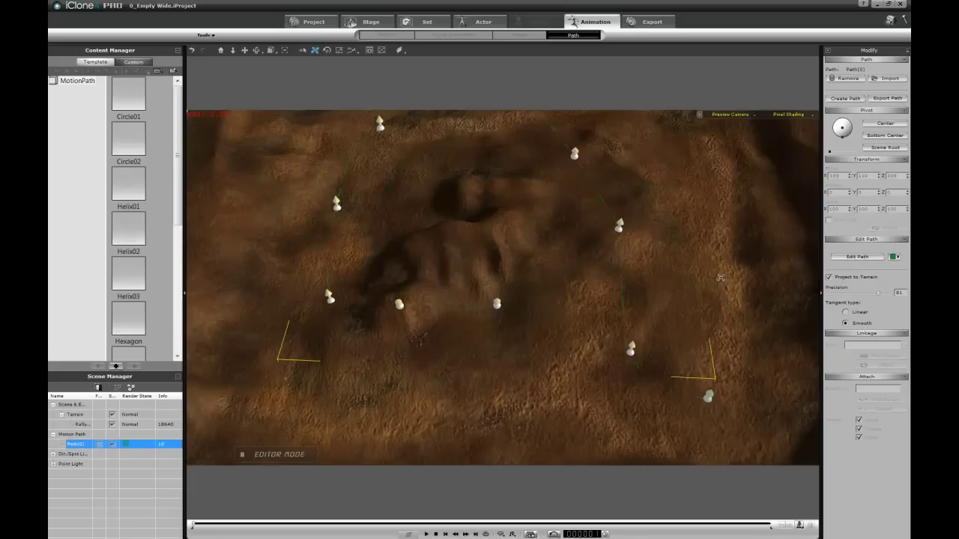
right_click_drag(659, 244, 335, 322)
right_click_drag(645, 223, 462, 279)
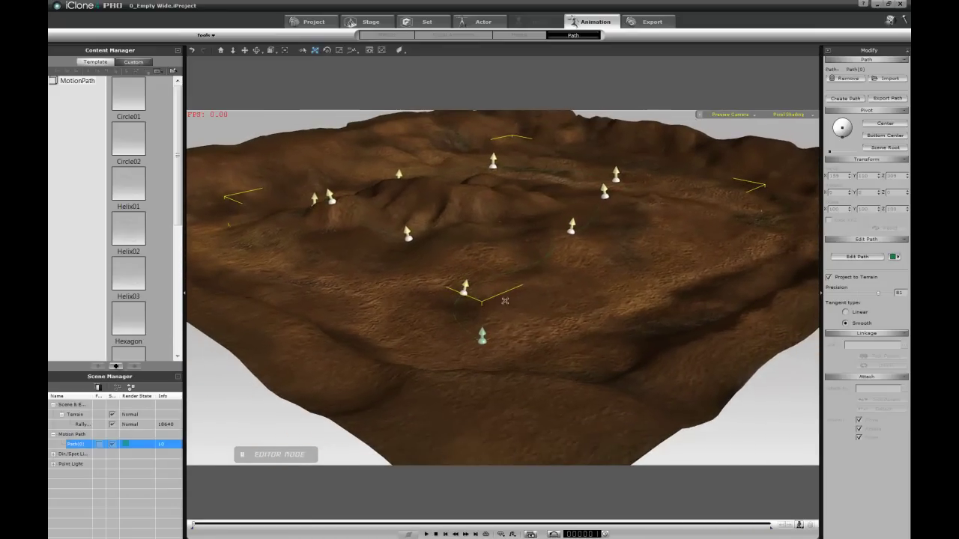
right_click_drag(525, 288, 650, 319)
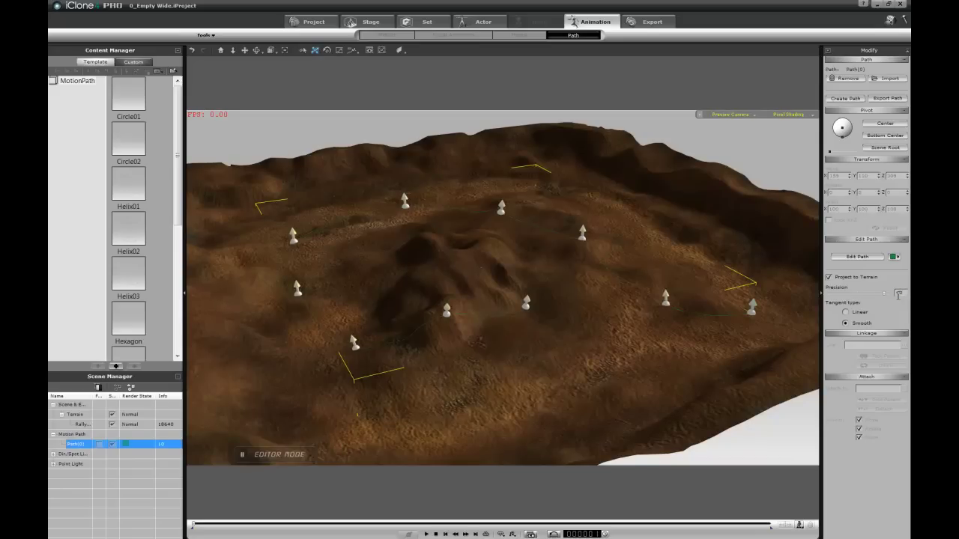
right_click_drag(661, 206, 377, 244)
right_click_drag(415, 307, 617, 297)
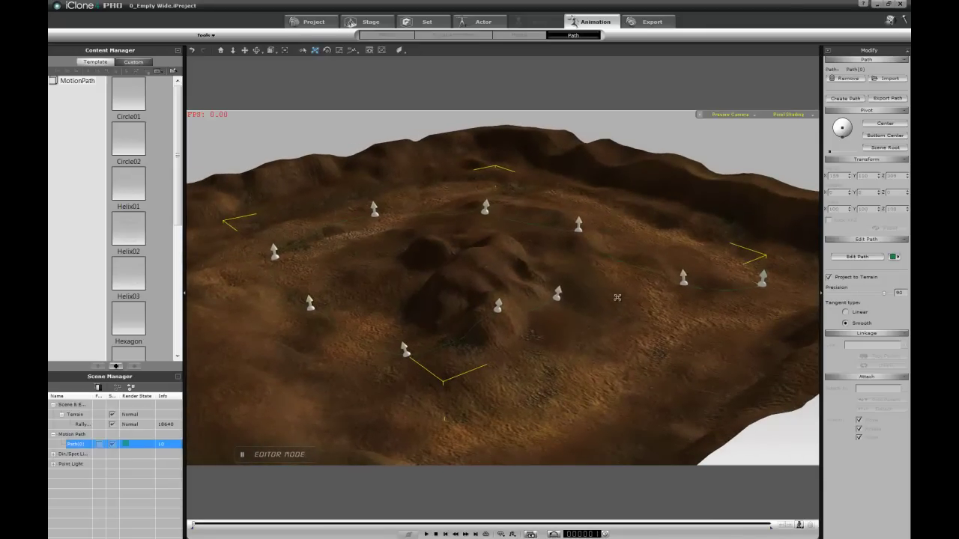
right_click_drag(655, 257, 517, 317)
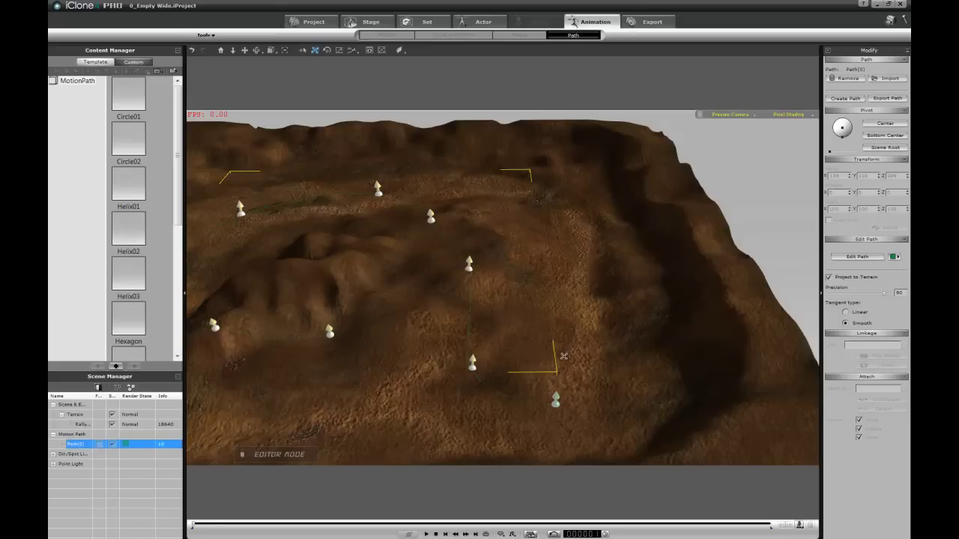
Browse the prop templates and open the Spring_Tools folder in iCar Body Shop's Mechanic Toolkit.
left_click(422, 21)
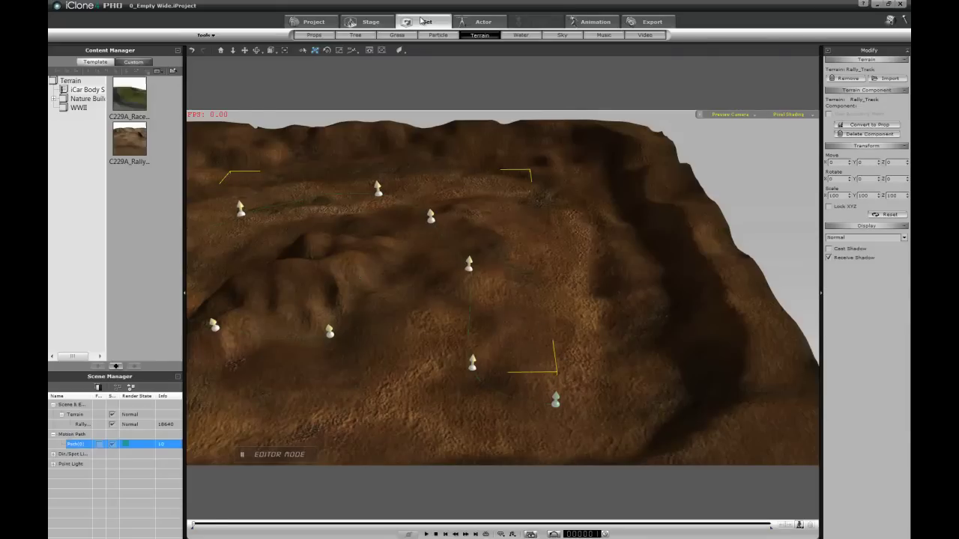
left_click(314, 35)
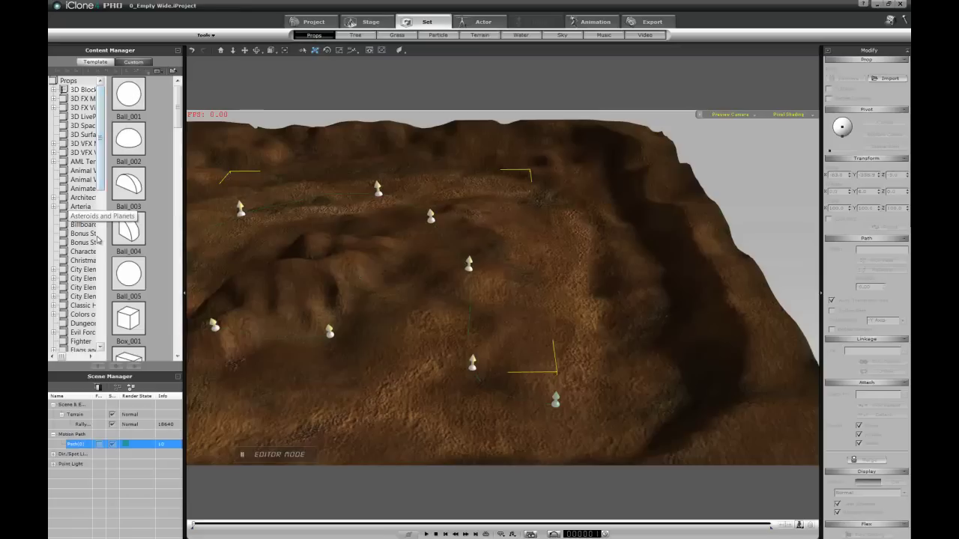
left_click_drag(101, 161, 103, 311)
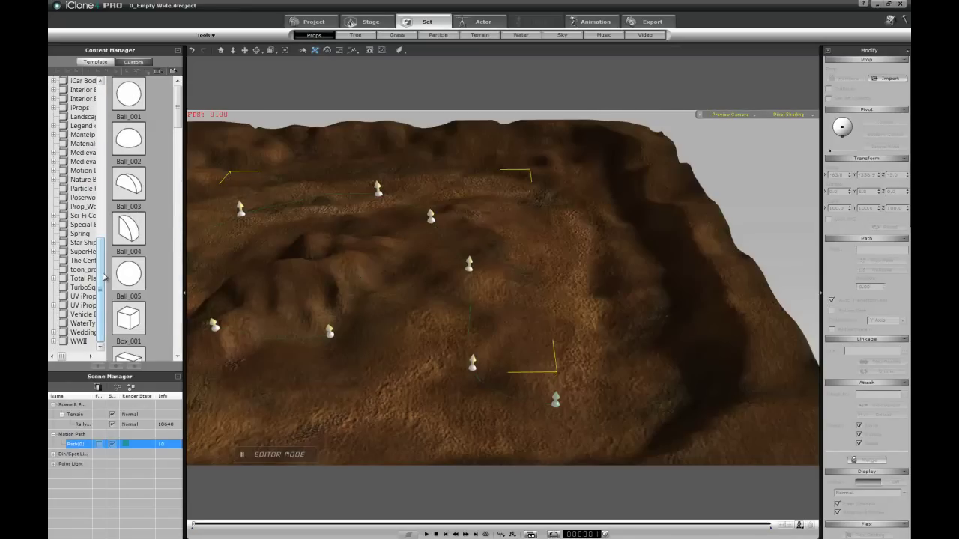
left_click_drag(101, 277, 63, 224)
left_click(54, 197)
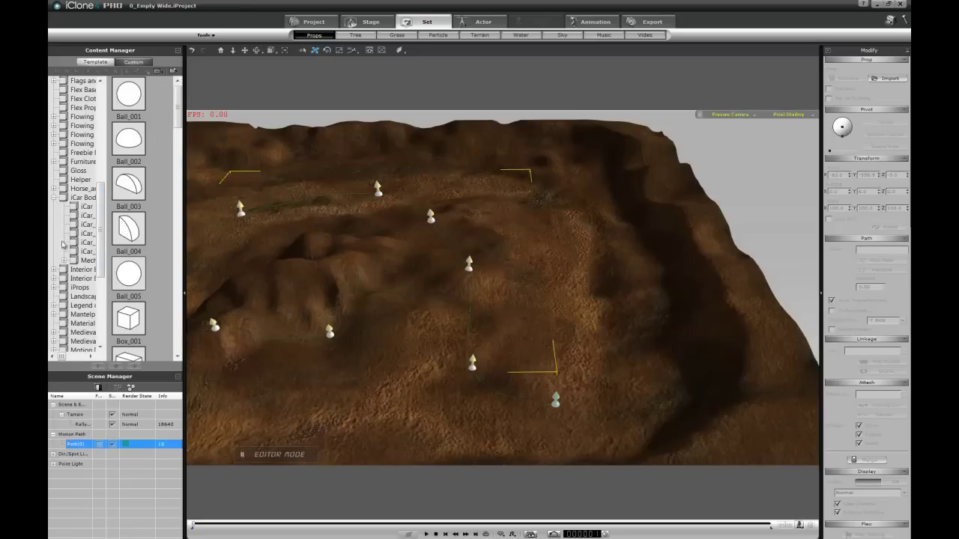
mouse_move(104, 256)
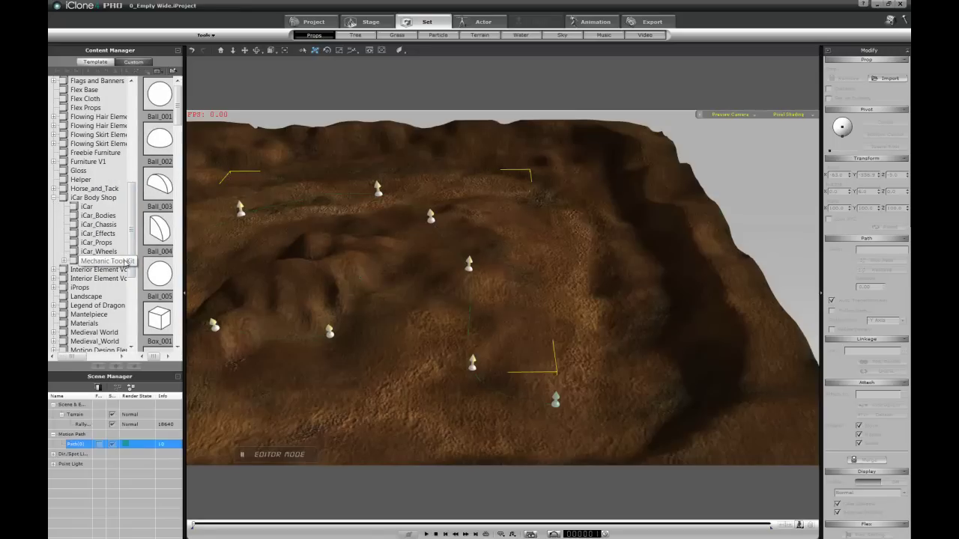
left_click(64, 260)
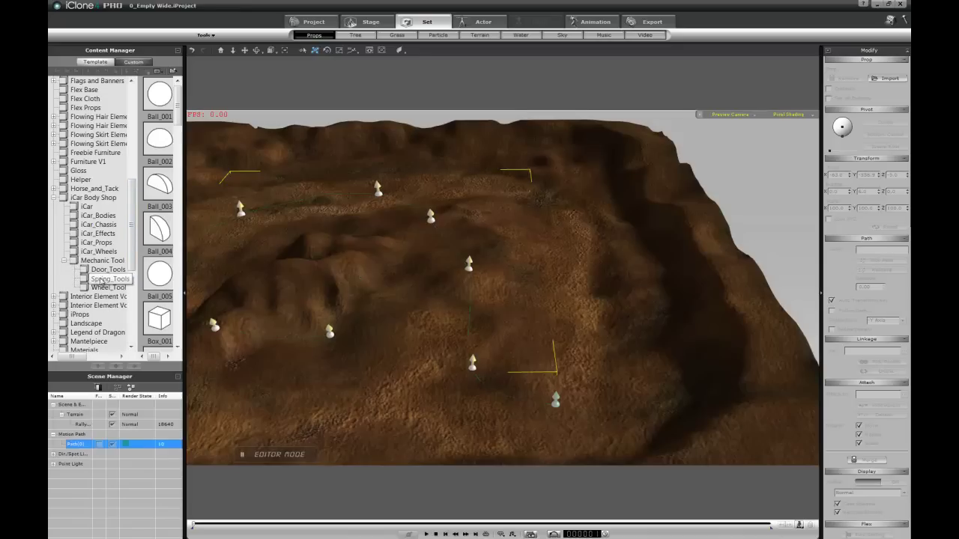
left_click(103, 281)
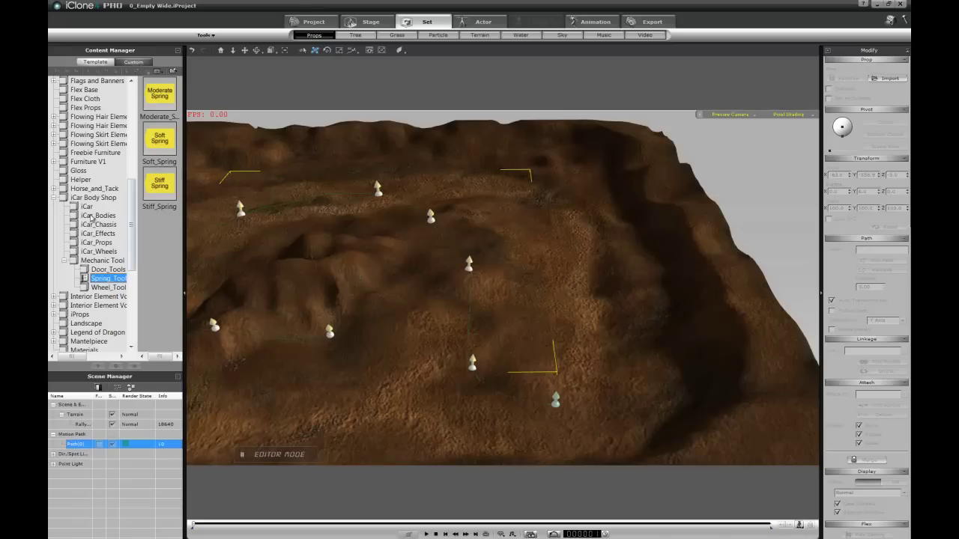
left_click_drag(131, 234, 131, 257)
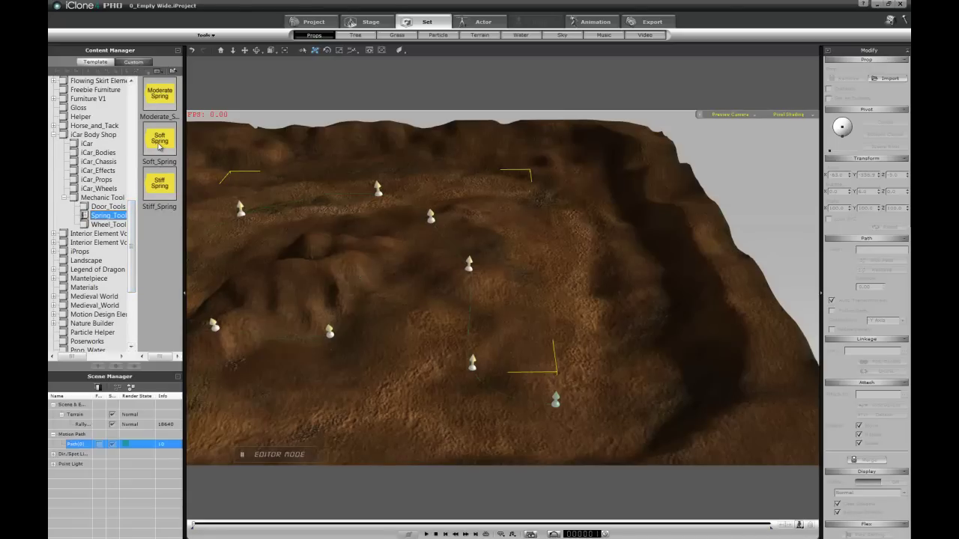
Look through the Vehicle Dummy props, and return to the Spring_Tools folder in iCar Body Shop.
left_click_drag(133, 254, 137, 307)
left_click(87, 315)
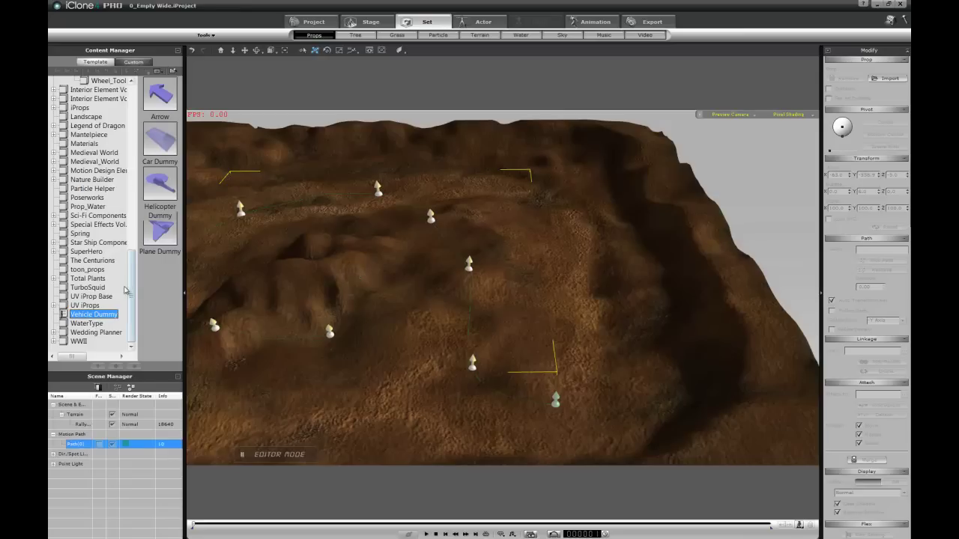
left_click_drag(130, 289, 136, 146)
scroll(134, 157, "down", 4)
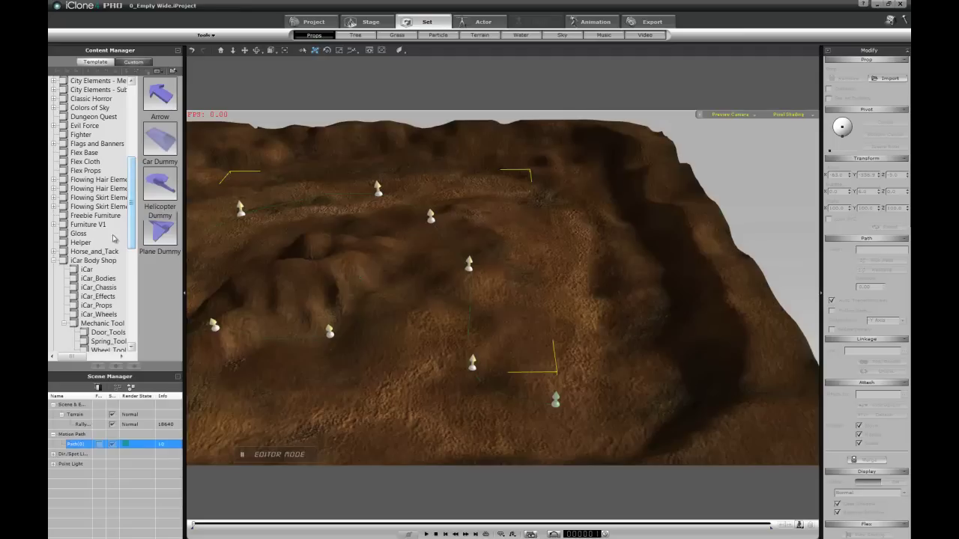
left_click(105, 342)
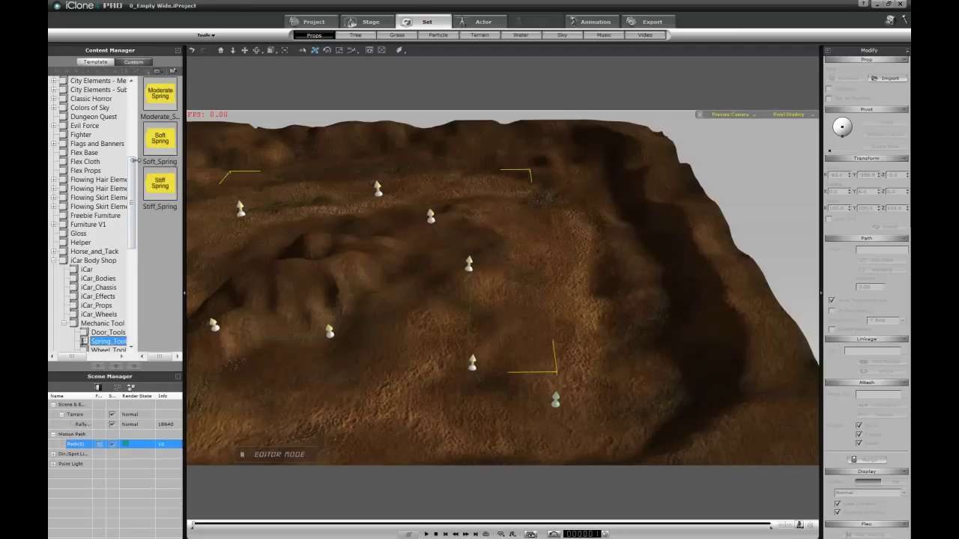
Add a Soft_Spring prop to the scene and locate it in relation to the terrain and the motion path.
left_click(160, 142)
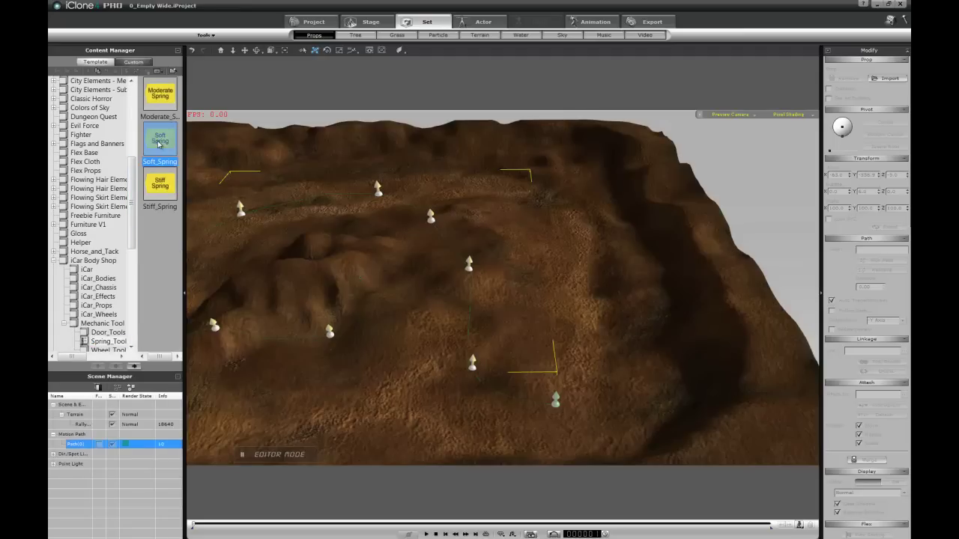
left_click_drag(156, 140, 496, 276)
middle_click_drag(430, 356, 547, 351)
middle_click_drag(381, 385, 631, 318)
right_click_drag(631, 318, 648, 244)
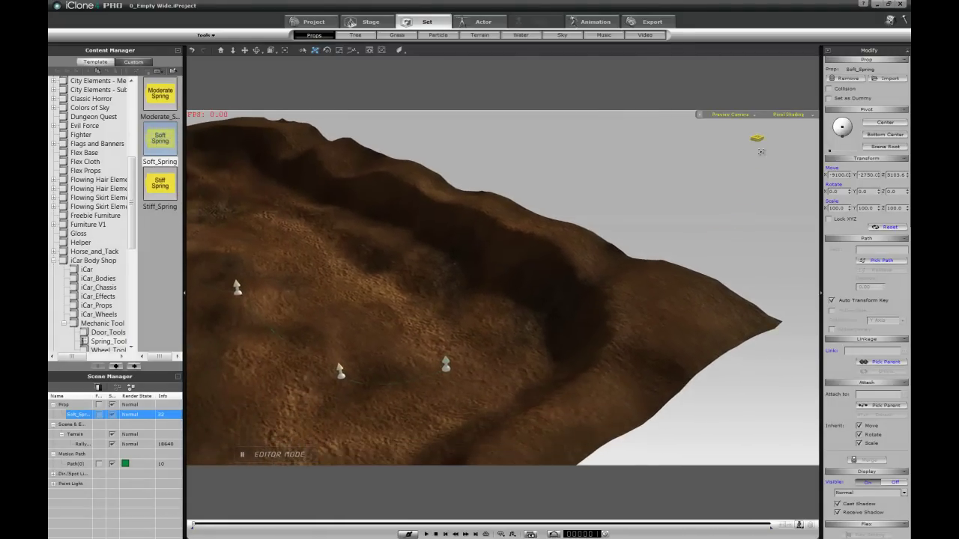
Bring the Soft_Spring down from above the terrain's far edge to the path markers at the near end.
left_click_drag(753, 174, 491, 248)
key("Down")
key("Down")
key("Down")
key("Down")
key("Down")
middle_click_drag(367, 265, 384, 252)
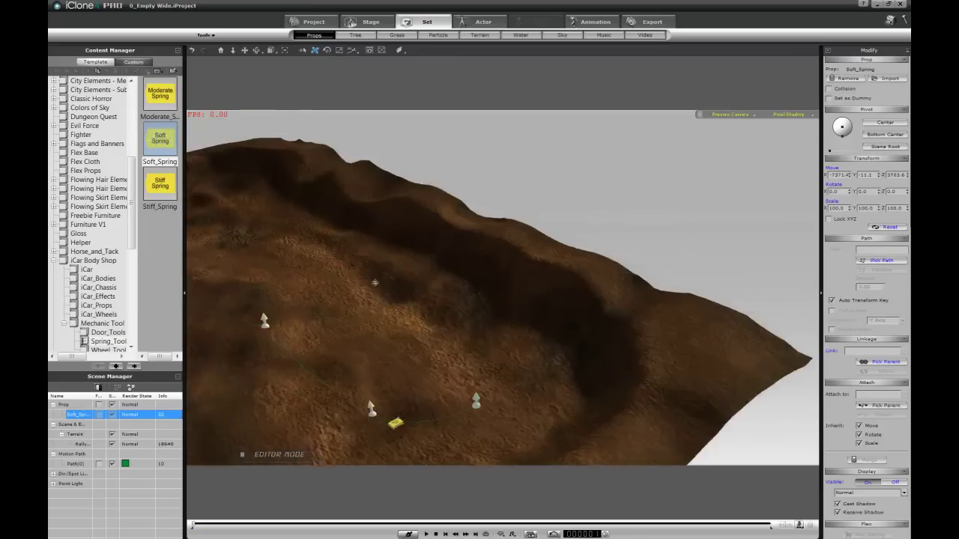
Lower the Soft_Spring close to the ground beside the green end marker of the motion path.
key("Down")
key("Down")
key("Down")
key("Down")
key("Down")
key("Down")
scroll(387, 248, "down", 5)
left_click_drag(387, 332, 363, 256)
right_click_drag(363, 256, 431, 303)
left_click_drag(432, 303, 598, 197)
right_click_drag(523, 281, 538, 266)
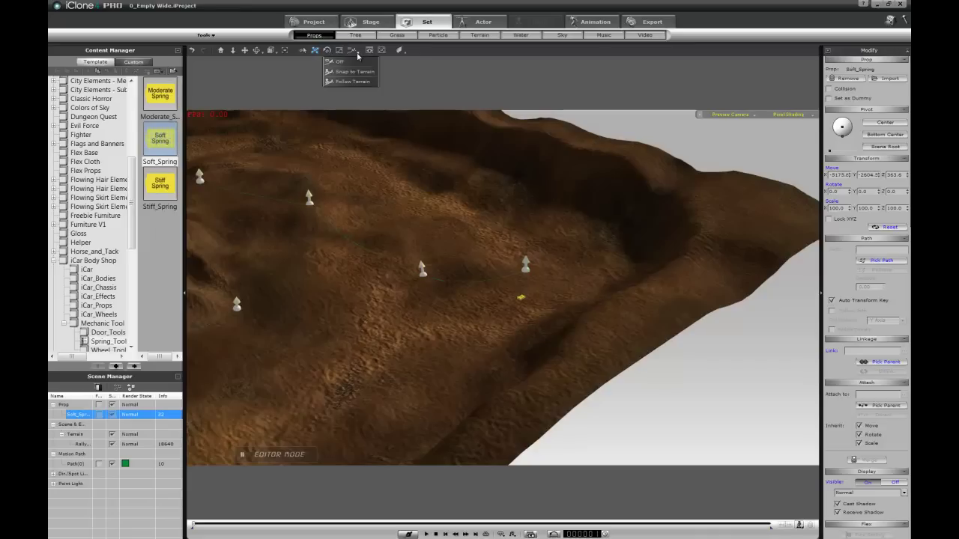
Move the Soft_Spring along the ground near the path's end with Follow Terrain and frame it in a close view.
left_click_drag(439, 313, 263, 130, "ctrl")
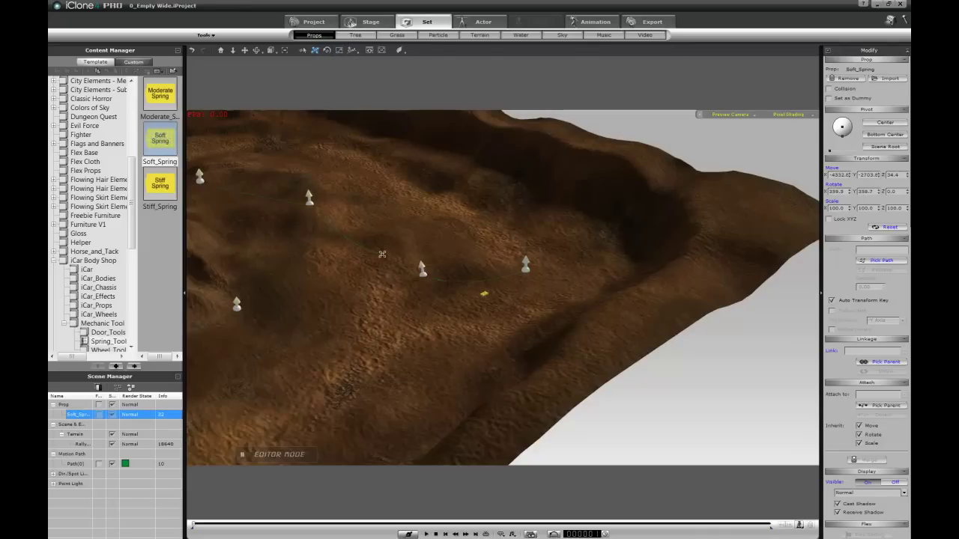
key("z")
middle_click_drag(470, 242, 640, 527)
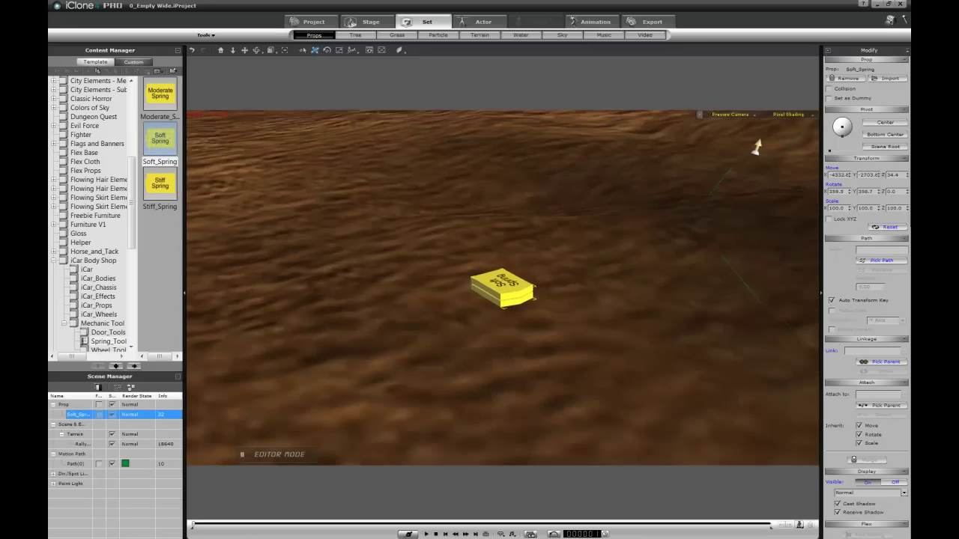
middle_click_drag(570, 219, 763, 220)
right_click_drag(762, 220, 782, 215)
Slide the Soft_Spring over the terrain between the last two path markers and set it beside the end marker.
left_click_drag(614, 298, 310, 99)
left_click_drag(376, 298, 233, 43)
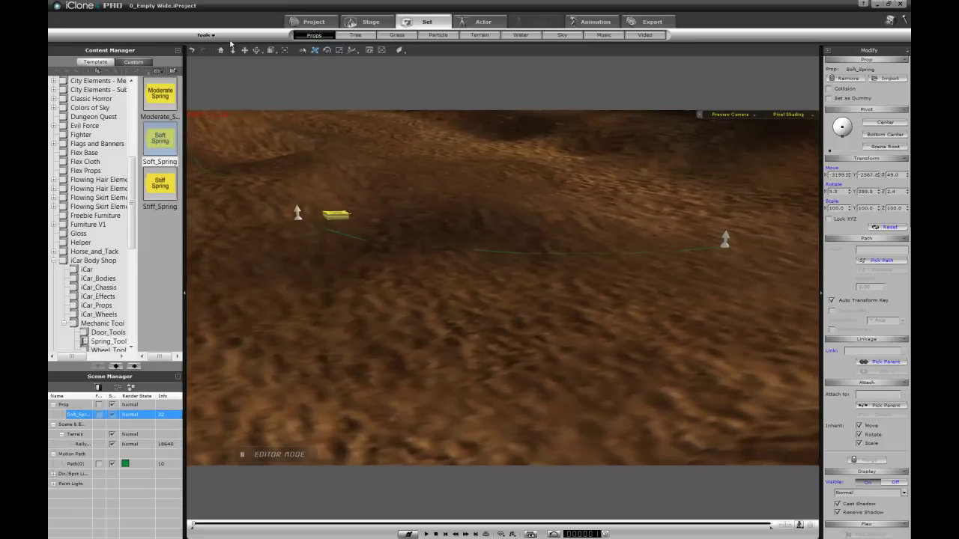
left_click_drag(493, 259, 287, 85)
left_click_drag(446, 230, 658, 404)
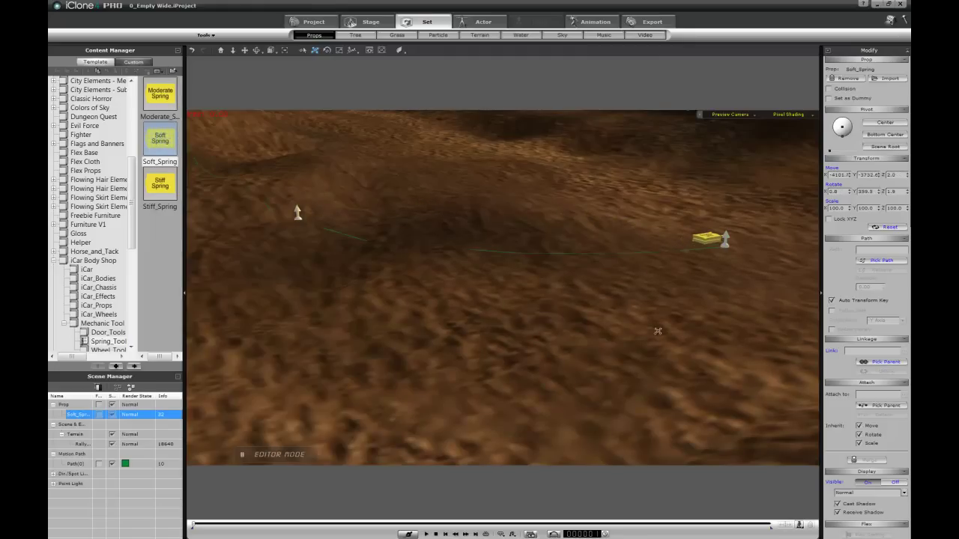
Place the Soft_Spring just behind the path's end marker and turn it to about 177° on Z.
middle_click_drag(635, 280, 555, 329)
right_click_drag(555, 329, 610, 236)
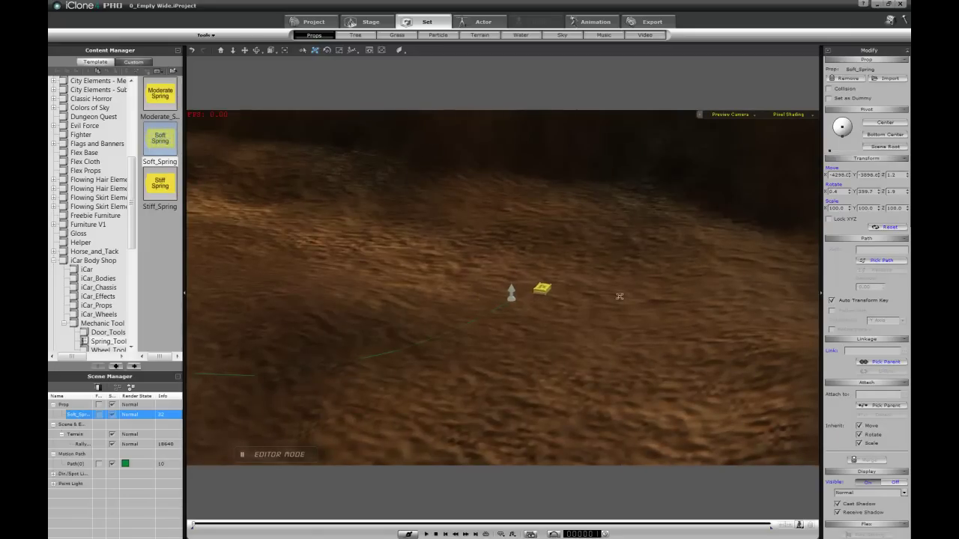
middle_click_drag(610, 297, 468, 379)
right_click_drag(469, 379, 293, 385)
middle_click_drag(293, 385, 427, 414)
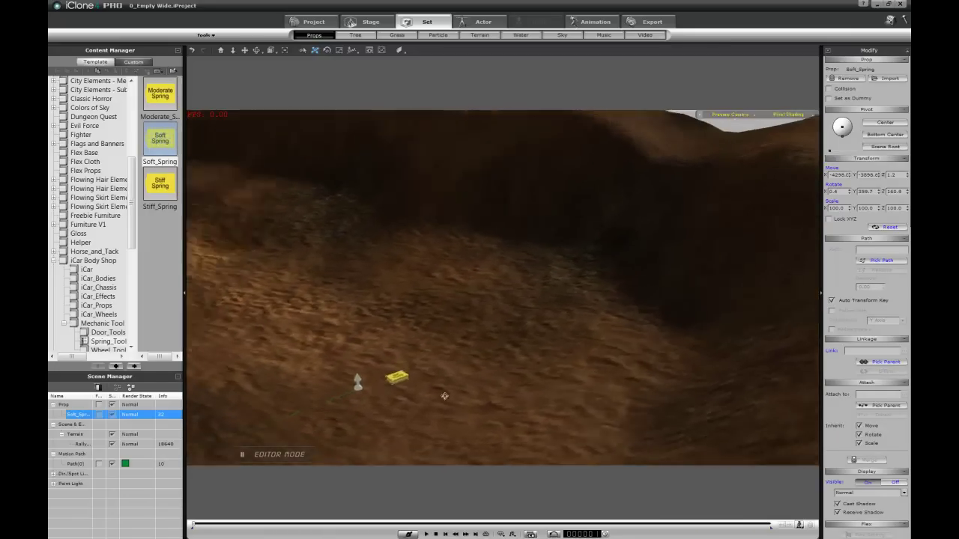
left_click_drag(427, 414, 483, 417)
right_click_drag(580, 346, 340, 400)
left_click_drag(477, 412, 506, 408)
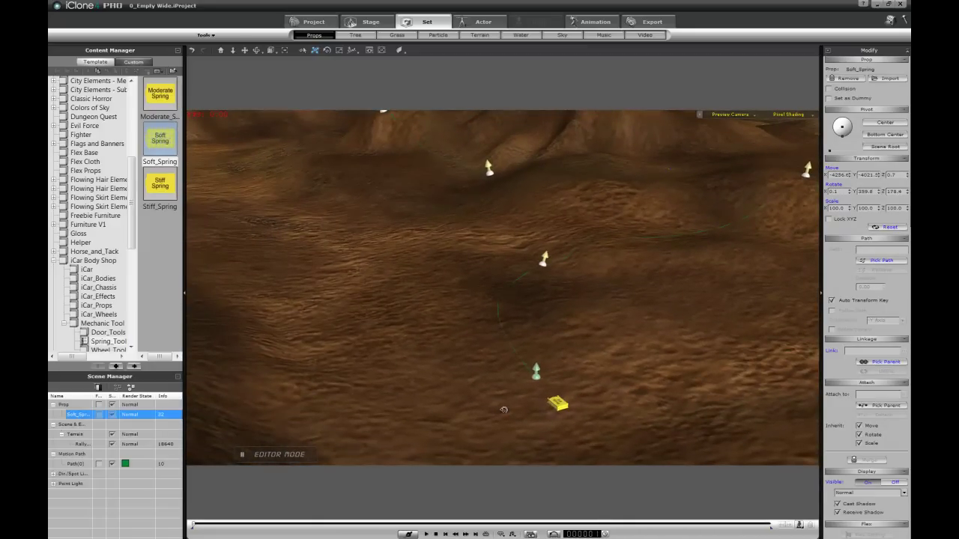
right_click_drag(501, 408, 606, 374)
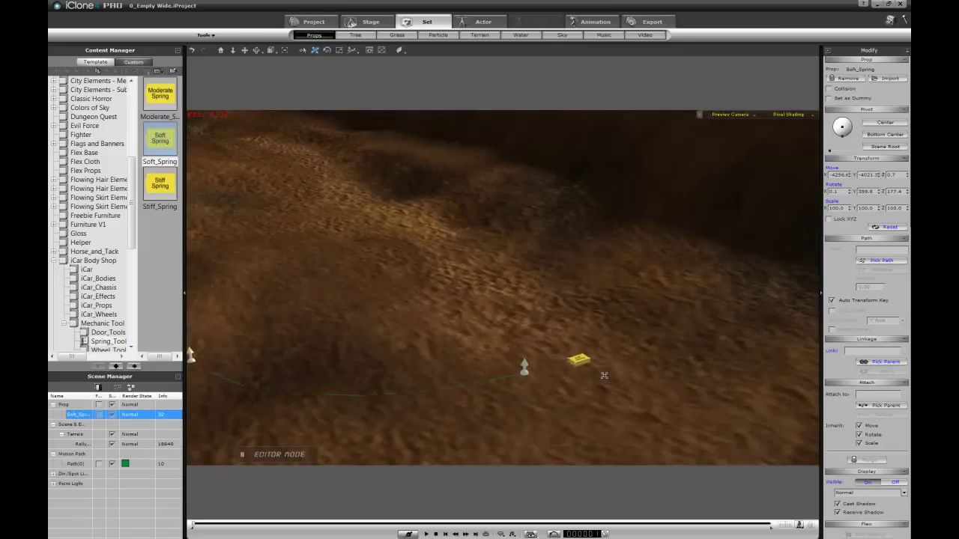
Add two more Soft_Spring props in a row behind the first one, leading away from the path's end marker.
left_click_drag(163, 146, 636, 350)
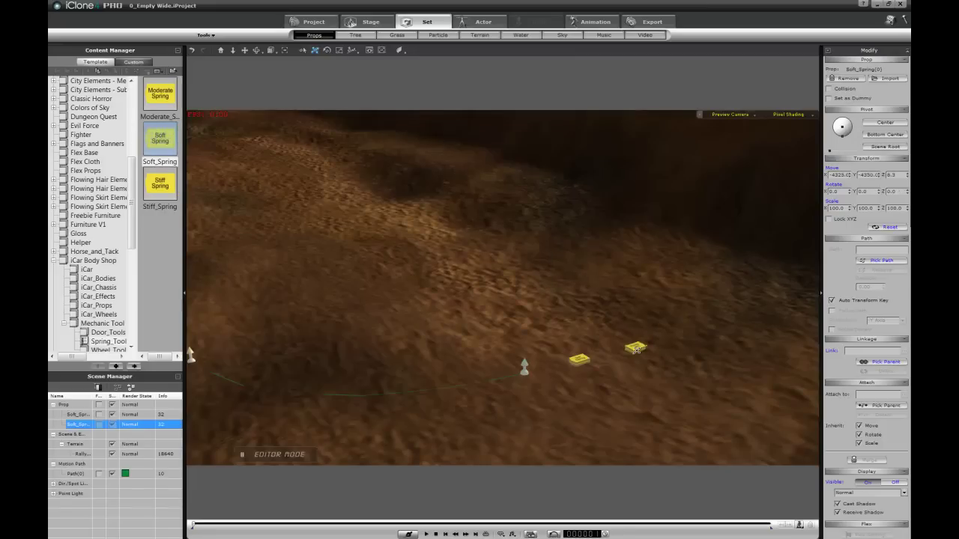
right_click_drag(660, 348, 497, 372)
left_click_drag(166, 144, 709, 371)
scroll(709, 372, "up", 3)
right_click_drag(695, 152, 514, 299)
right_click_drag(620, 285, 419, 272)
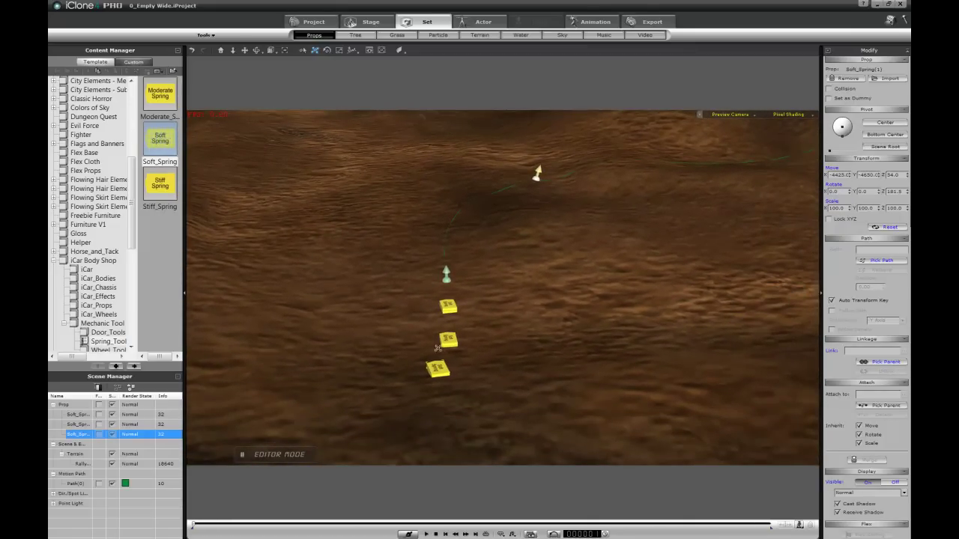
Align the middle and rear springs with the first one and turn the rear spring to about 174° on Z.
left_click_drag(436, 371, 460, 370)
left_click_drag(458, 335, 456, 305)
left_click(467, 368)
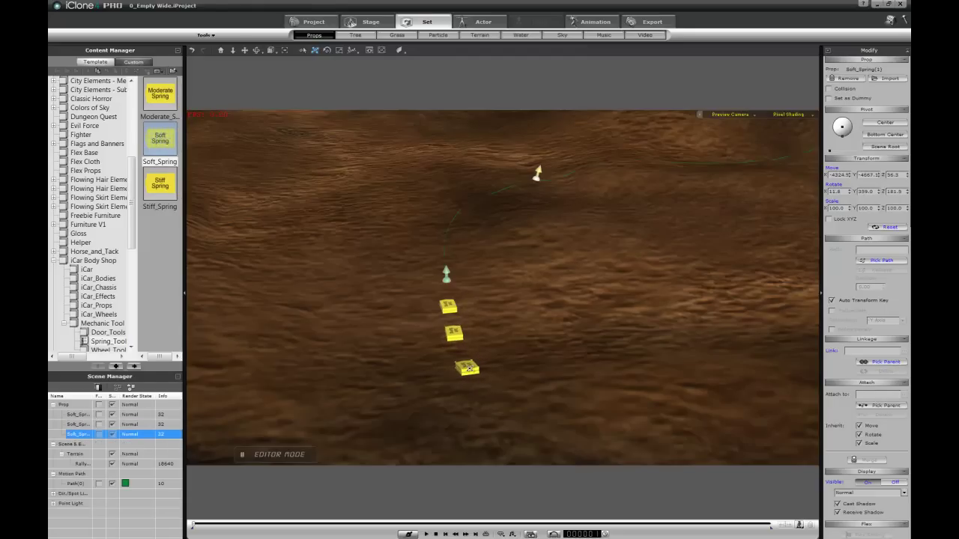
middle_click_drag(403, 370, 576, 374)
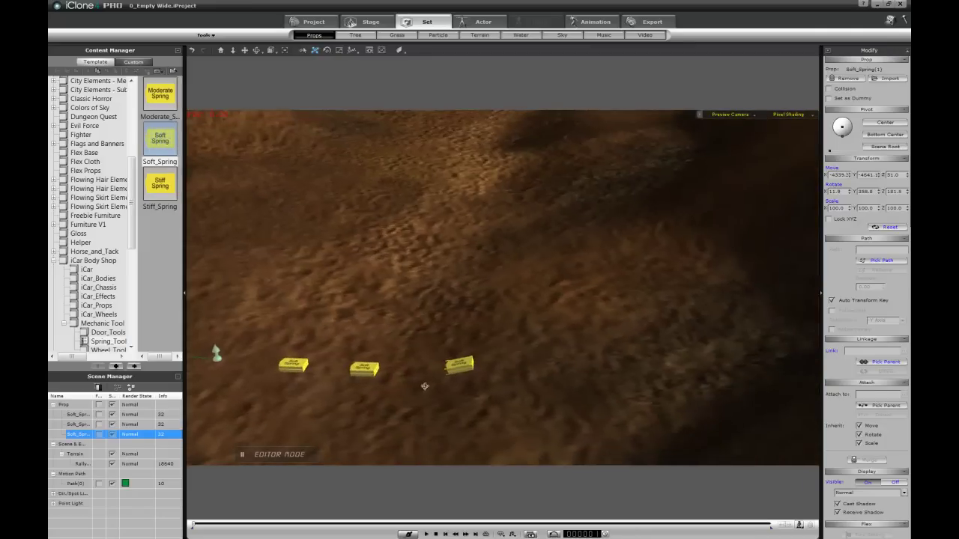
middle_click_drag(430, 381, 605, 382)
right_click_drag(537, 414, 733, 357)
right_click_drag(582, 280, 574, 288)
left_click_drag(574, 288, 558, 299)
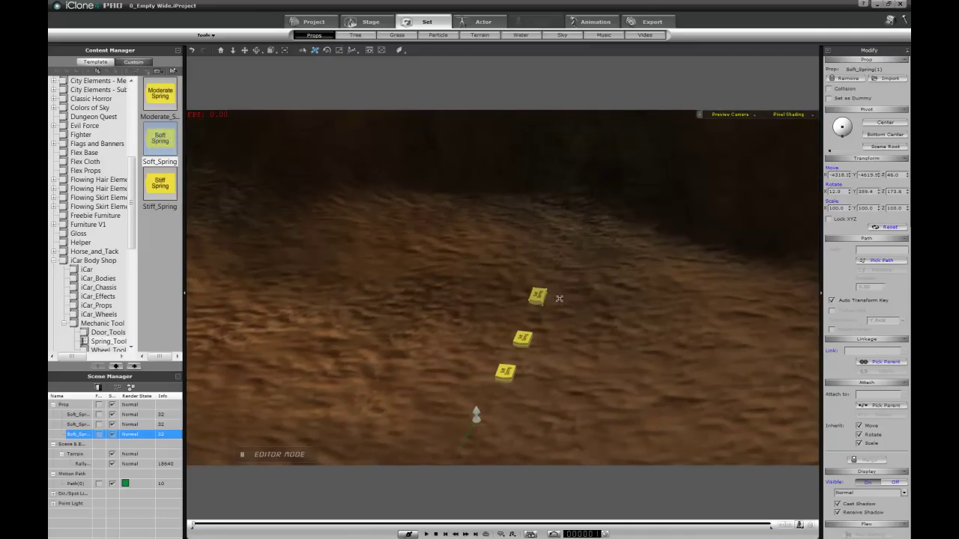
Shift the middle spring into line between the other two and turn it to 174° on Z.
middle_click_drag(629, 299, 391, 378)
right_click_drag(390, 378, 614, 351)
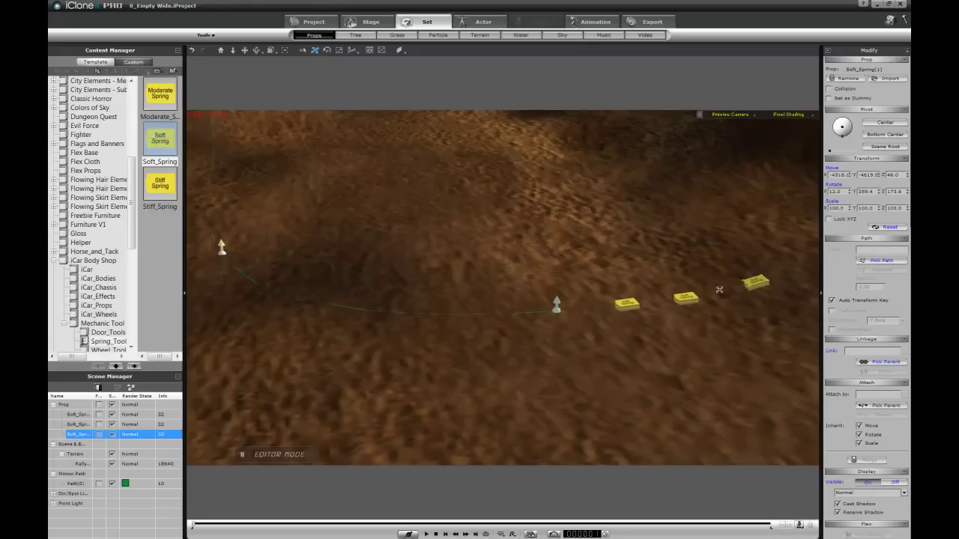
left_click_drag(661, 397, 668, 378)
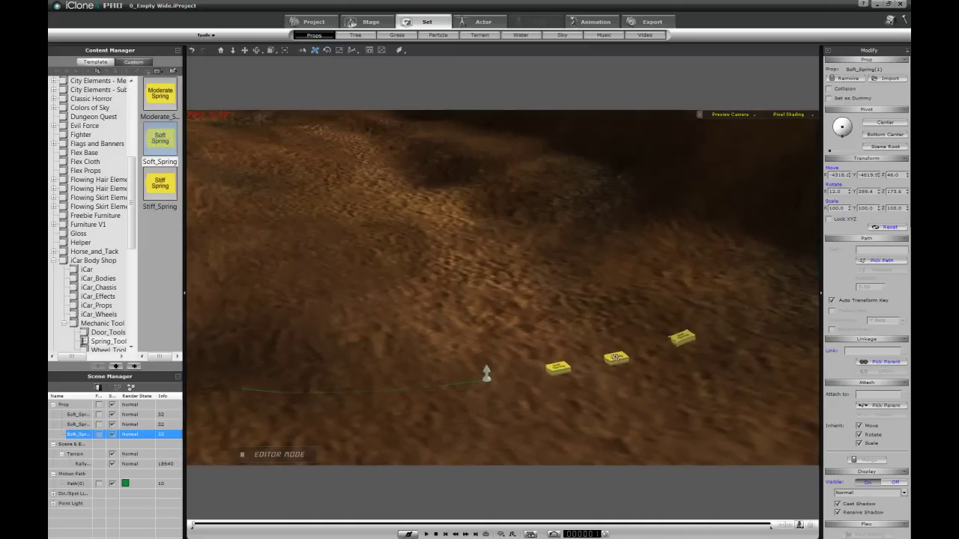
left_click(615, 359)
left_click_drag(627, 370, 471, 318)
left_click_drag(622, 355, 633, 339)
left_click_drag(522, 338, 737, 319)
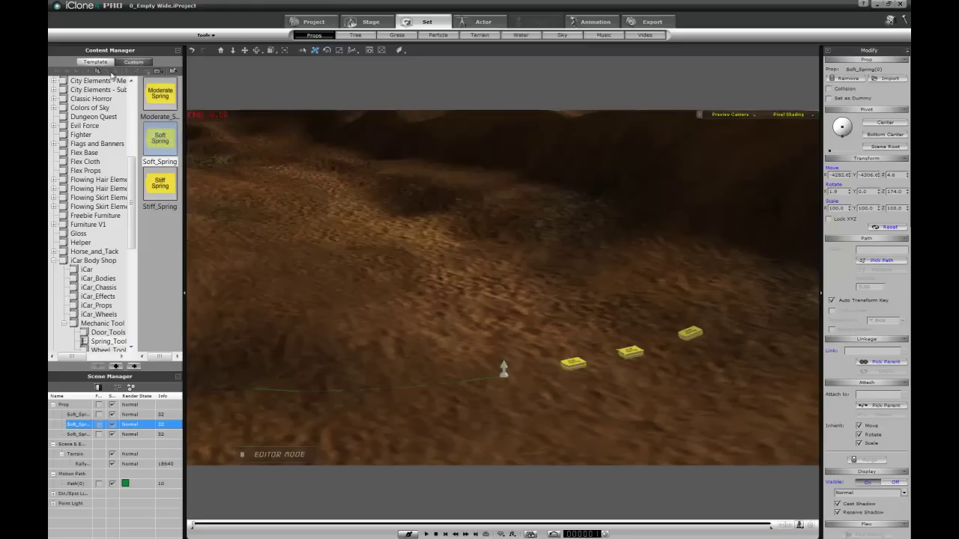
Add the trailer prop from the custom trailer folder over the springs.
left_click(127, 62)
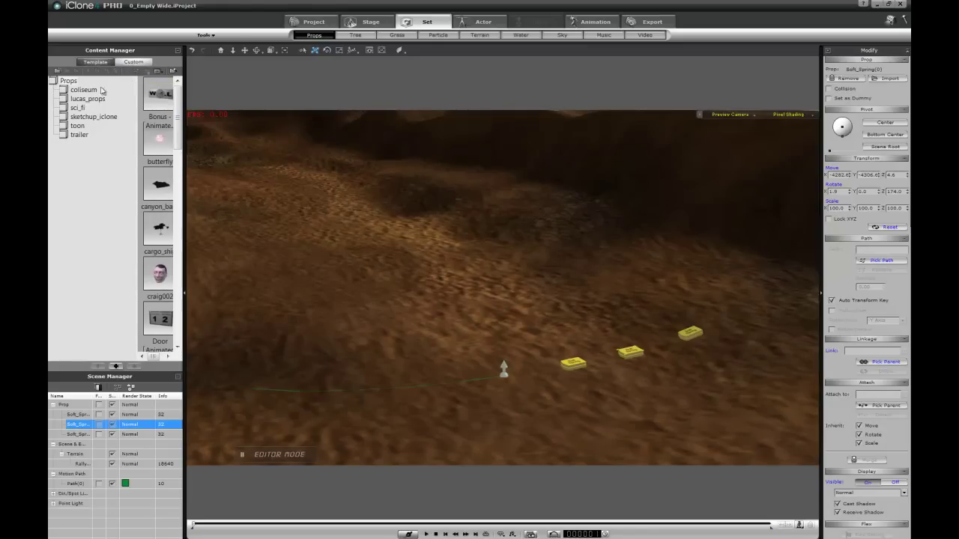
left_click(80, 134)
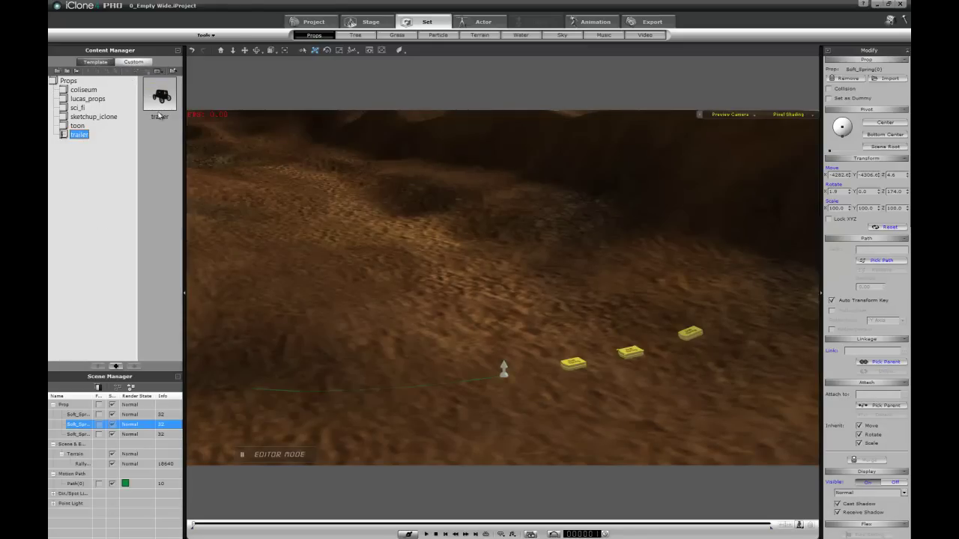
left_click_drag(160, 94, 616, 393)
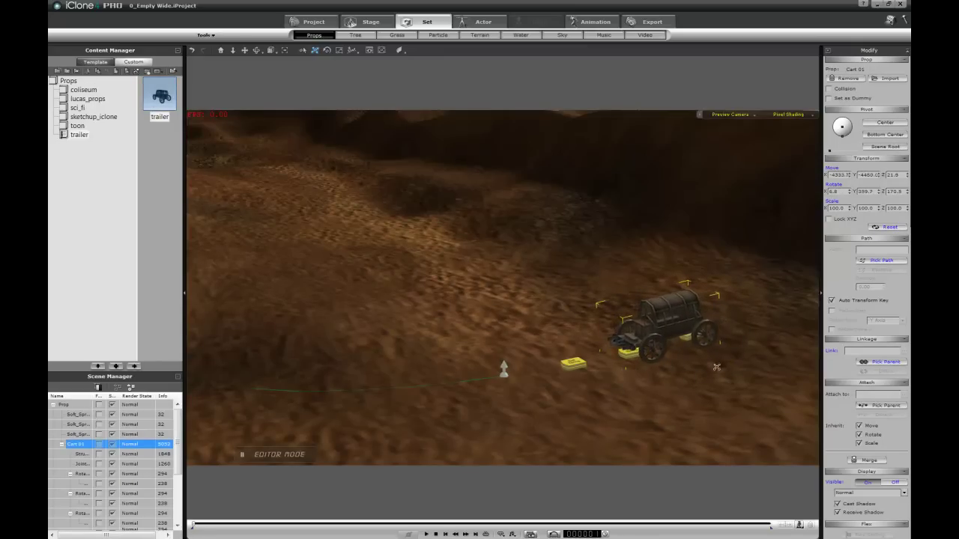
Turn and position the trailer so it stands over the middle and rear springs, in line with the path.
right_click_drag(716, 367, 532, 385)
right_click_drag(670, 322, 545, 409)
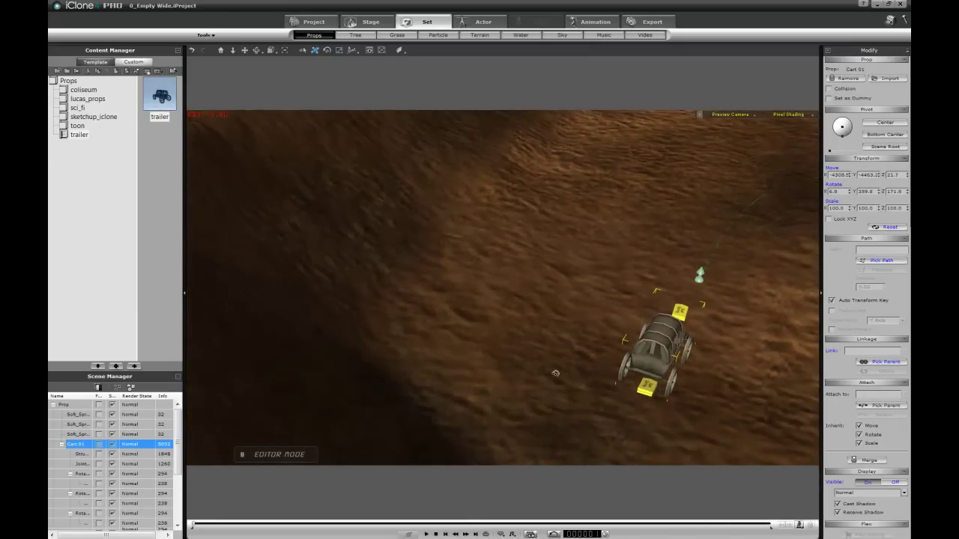
right_click_drag(537, 331, 526, 449)
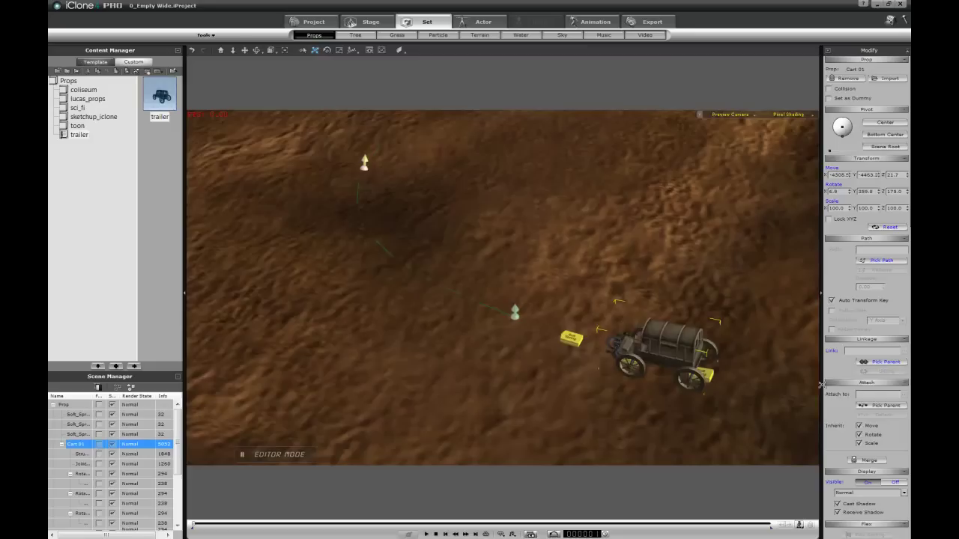
right_click_drag(463, 395, 687, 385)
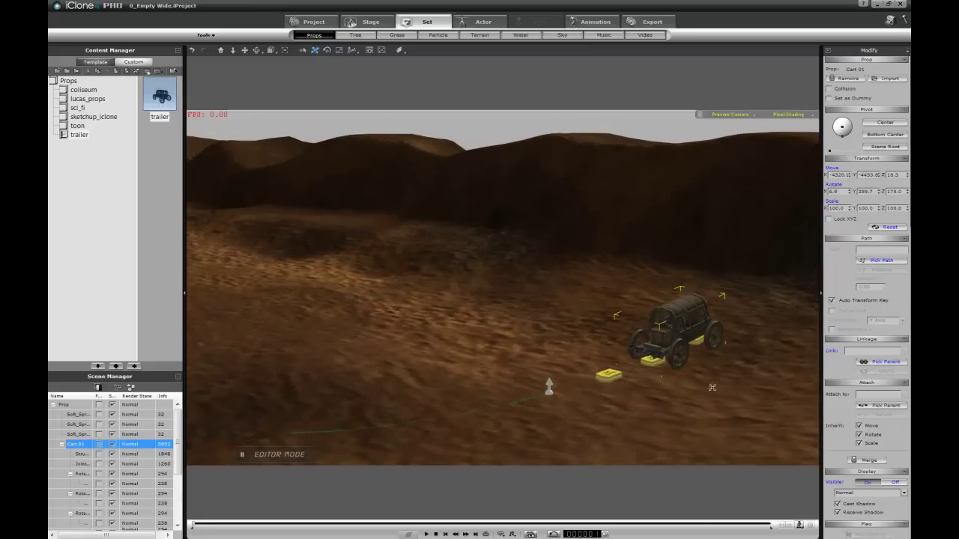
right_click_drag(608, 400, 740, 359)
left_click_drag(774, 342, 768, 342)
right_click_drag(769, 342, 583, 159)
Adjust the rear spring's position beneath the trailer's rear wheels.
left_click(666, 365)
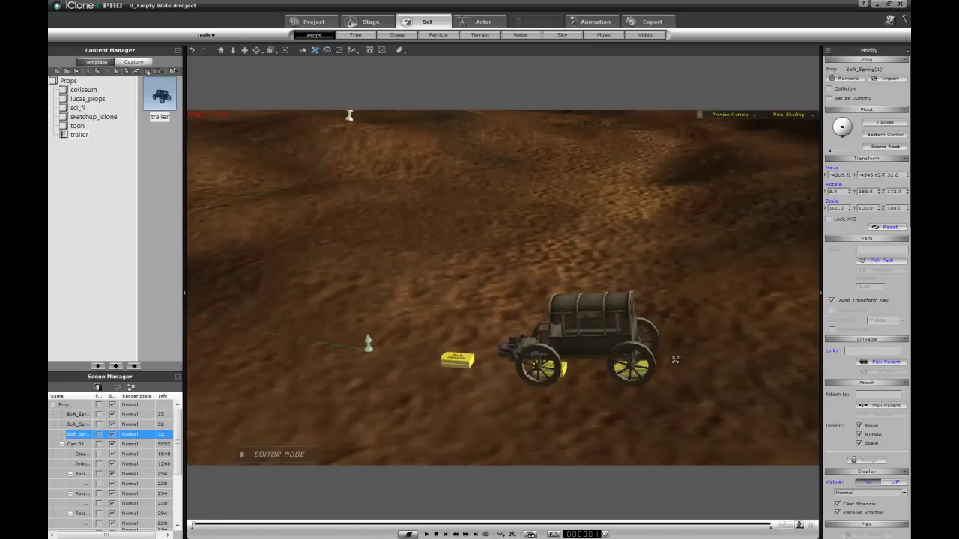
right_click_drag(671, 359, 723, 368)
mouse_move(658, 368)
right_mouse_down()
mouse_move(722, 387)
mouse_move(726, 321)
mouse_move(686, 334)
mouse_move(680, 364)
mouse_move(656, 389)
mouse_move(552, 458)
mouse_move(587, 429)
mouse_move(528, 454)
mouse_move(428, 330)
mouse_move(398, 322)
mouse_move(749, 293)
mouse_move(545, 348)
mouse_move(717, 364)
mouse_move(520, 336)
right_mouse_up()
Select the front spring ahead of the trailer and turn it to about 171° on Z.
left_click(514, 330)
right_click_drag(277, 352, 590, 279)
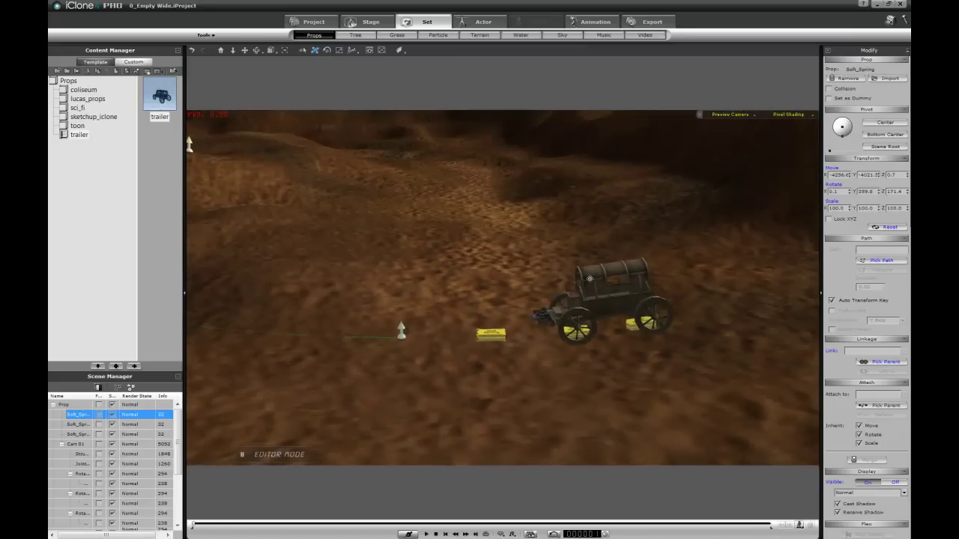
left_click_drag(590, 279, 587, 313)
right_click_drag(559, 354, 583, 377)
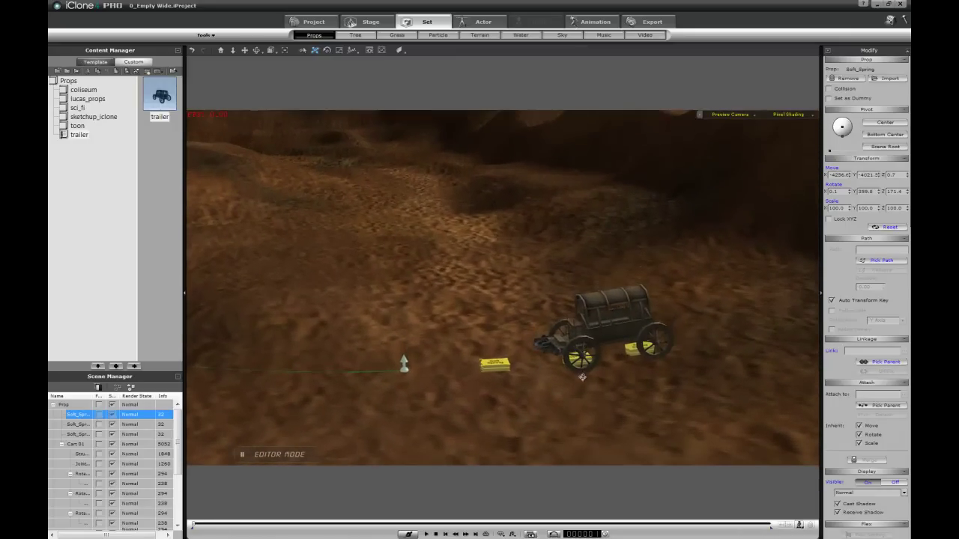
right_click(494, 367)
mouse_move(542, 449)
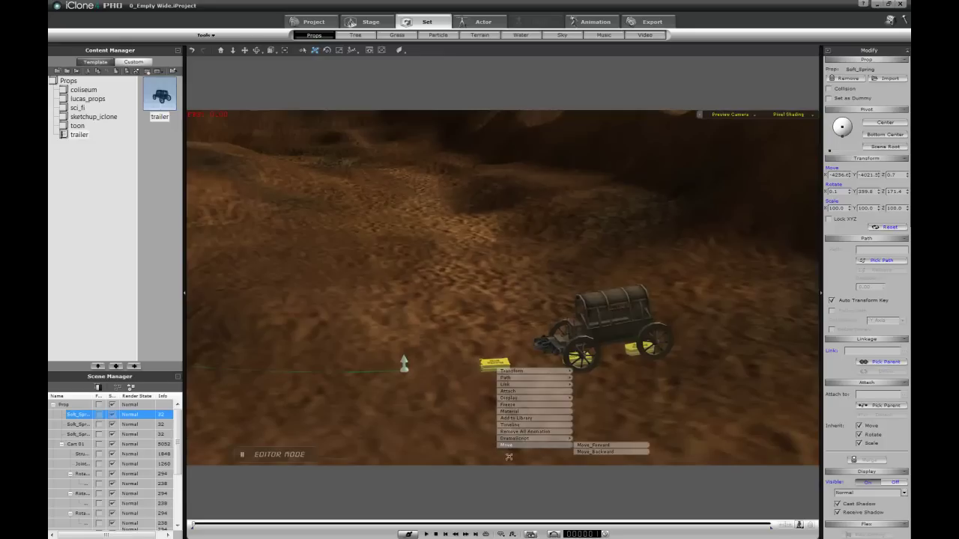
left_click(508, 457)
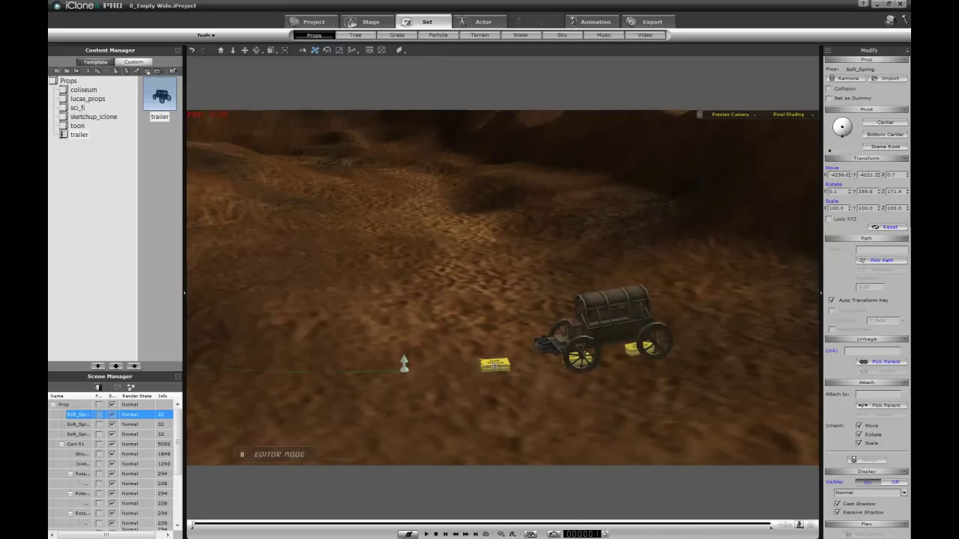
right_click(496, 365)
mouse_move(531, 443)
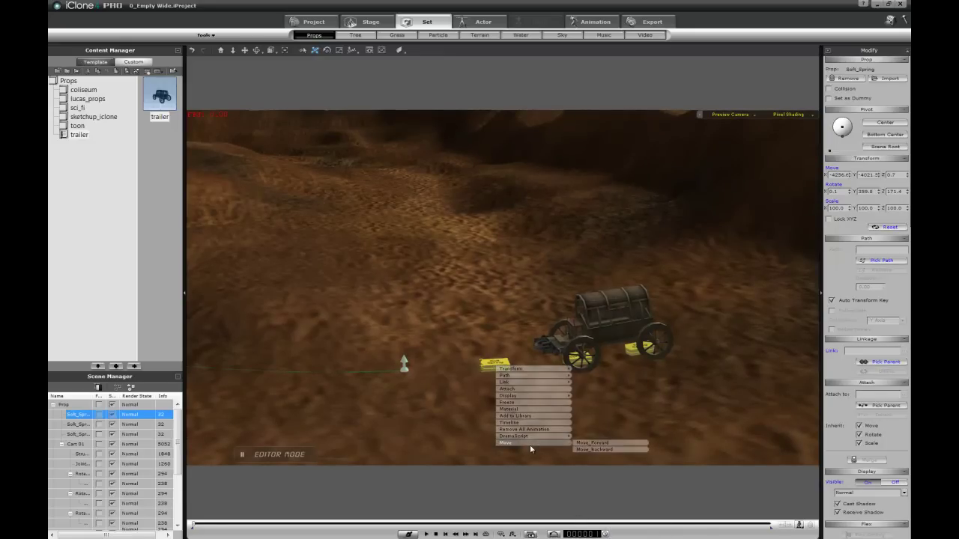
left_click(589, 444)
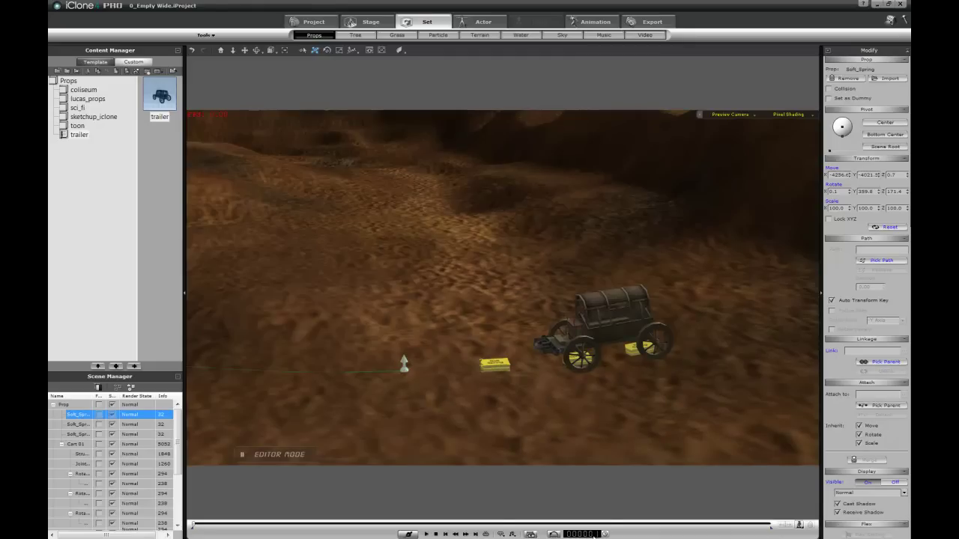
Set the animation length to 4000 frames in the project's time settings.
left_click(605, 534)
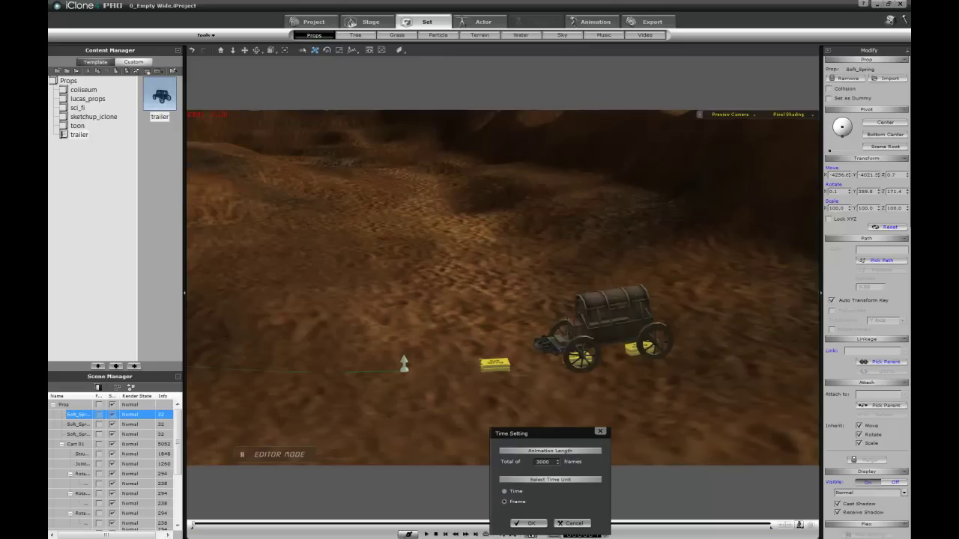
left_click_drag(546, 462, 522, 465)
type("4000")
left_click(526, 523)
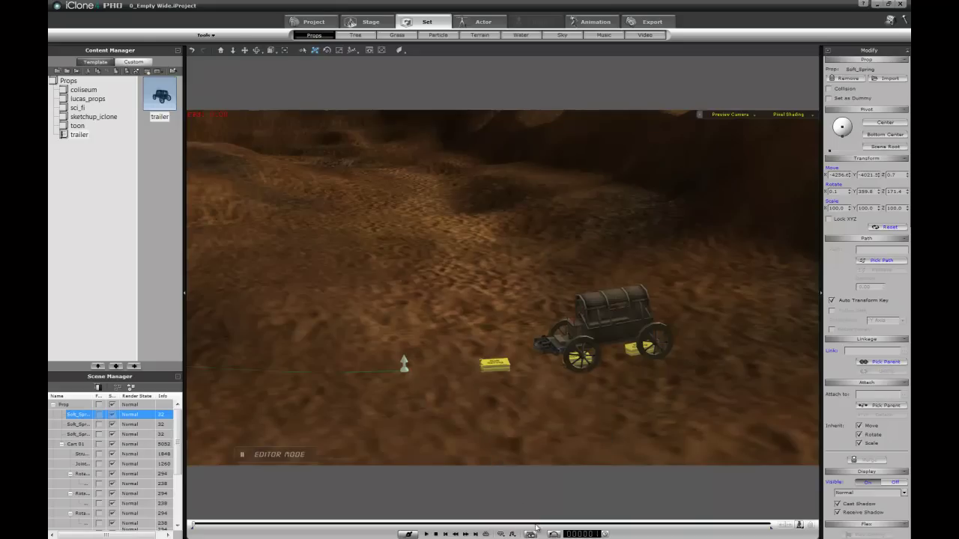
Run Move_Forward on the front spring towards the motion path's start, let it drive the track, and return playback to the start.
right_click(494, 366)
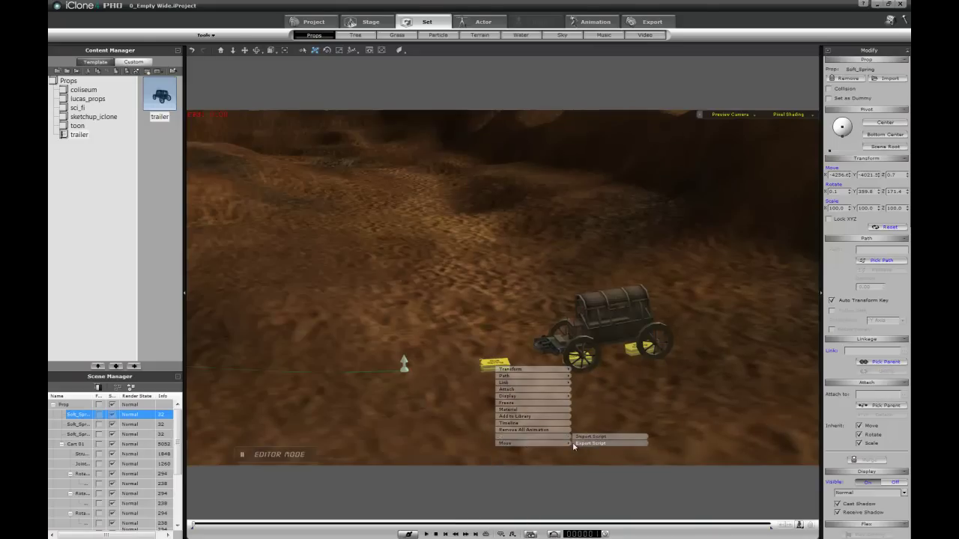
left_click(575, 444)
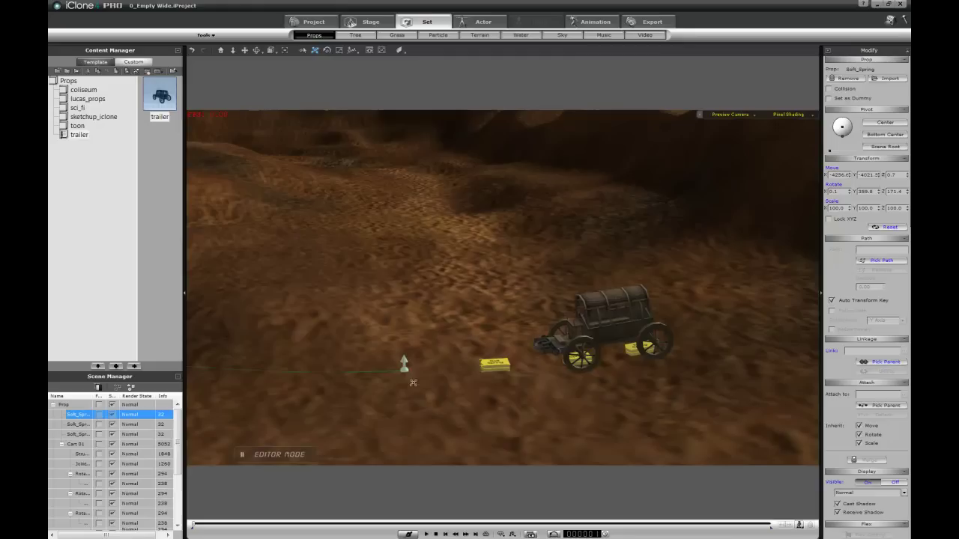
key("space")
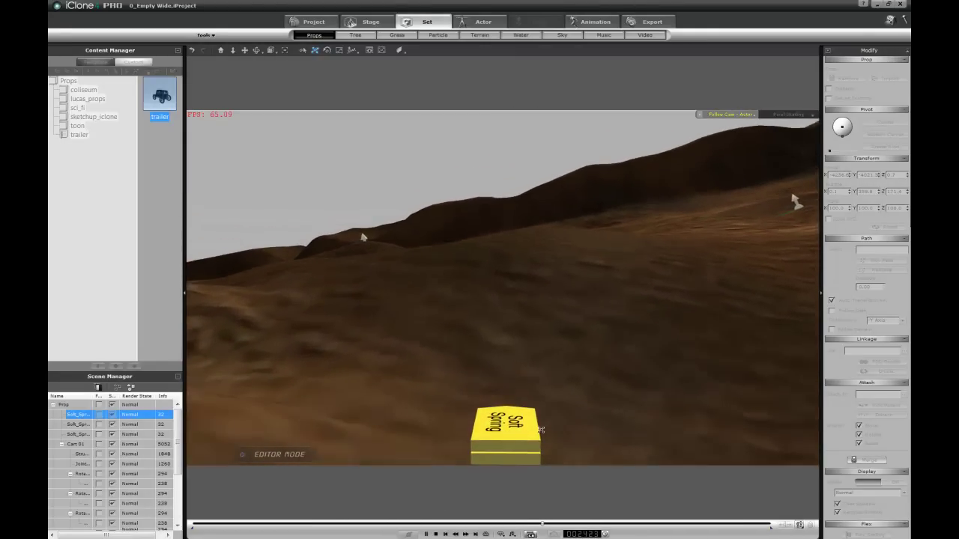
key("space")
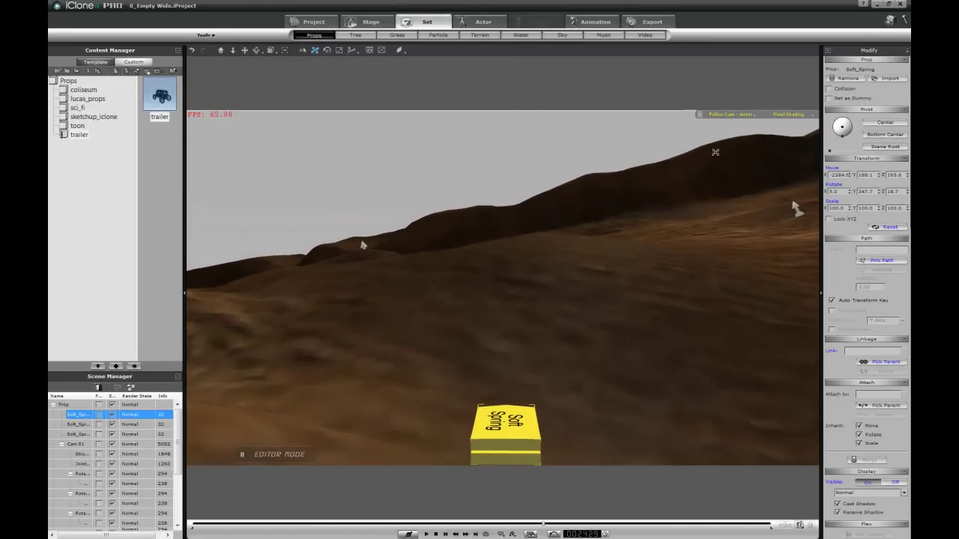
left_click(436, 534)
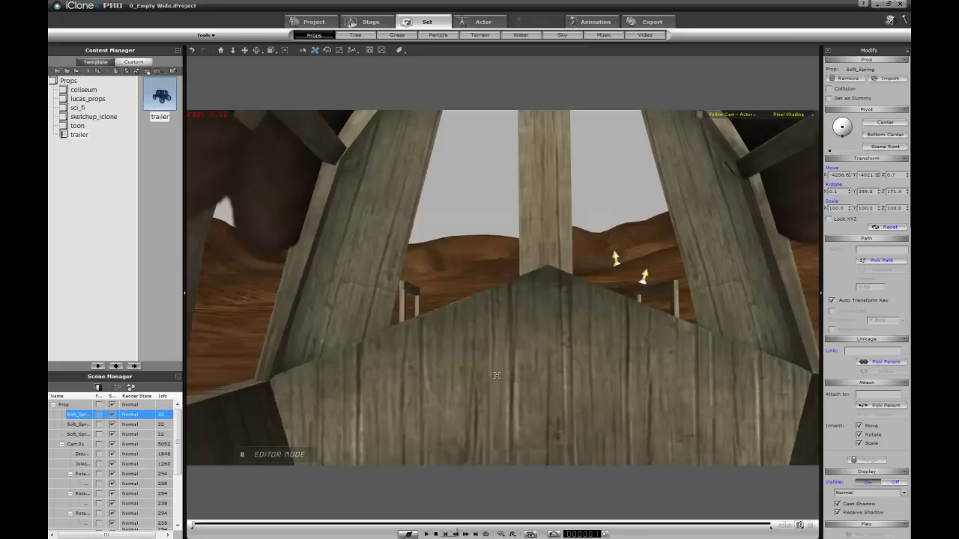
Run Move_Forward on the middle spring towards the same path start, let it drive the track, and return playback to the start.
left_click_drag(465, 328, 646, 319, "alt")
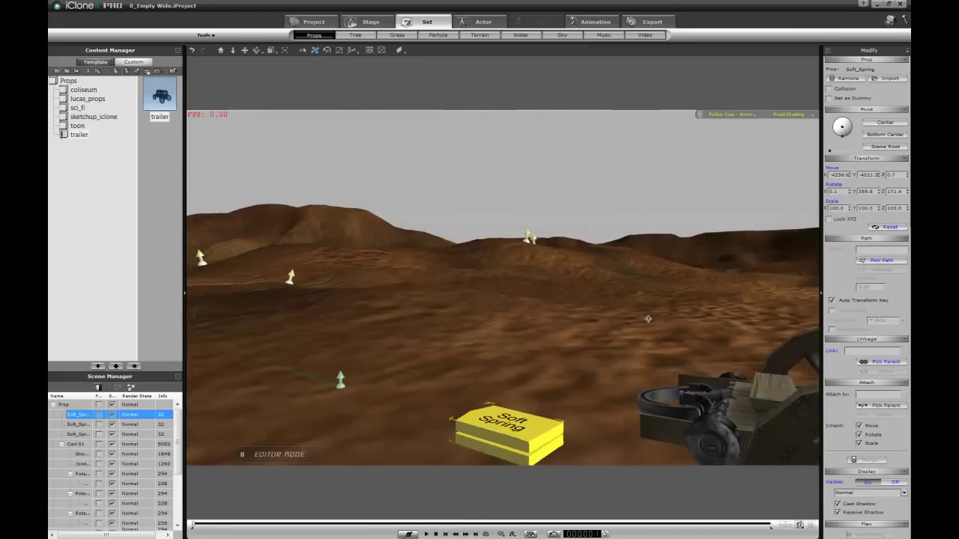
scroll(646, 319, "down", 4)
right_click_drag(604, 404, 561, 419, "alt")
left_click_drag(562, 418, 700, 389)
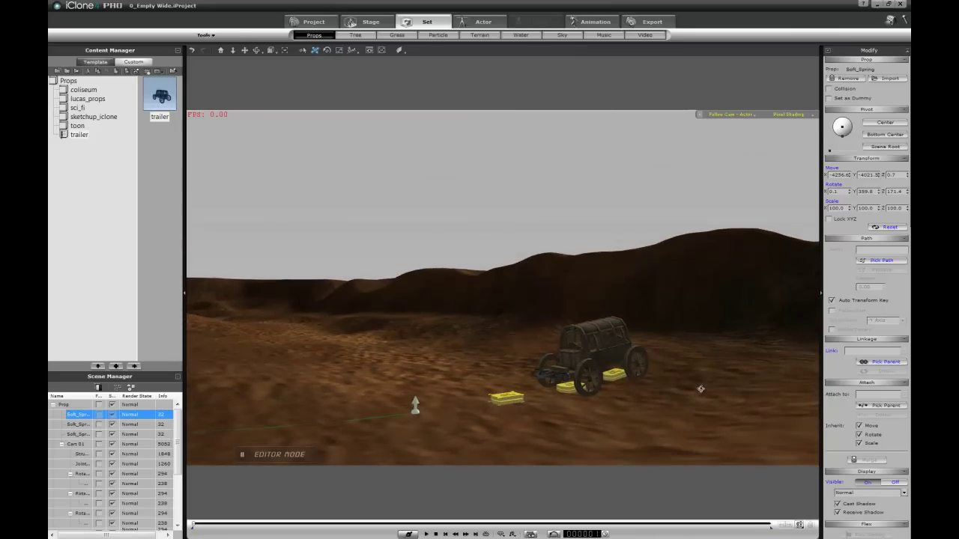
left_click(562, 388)
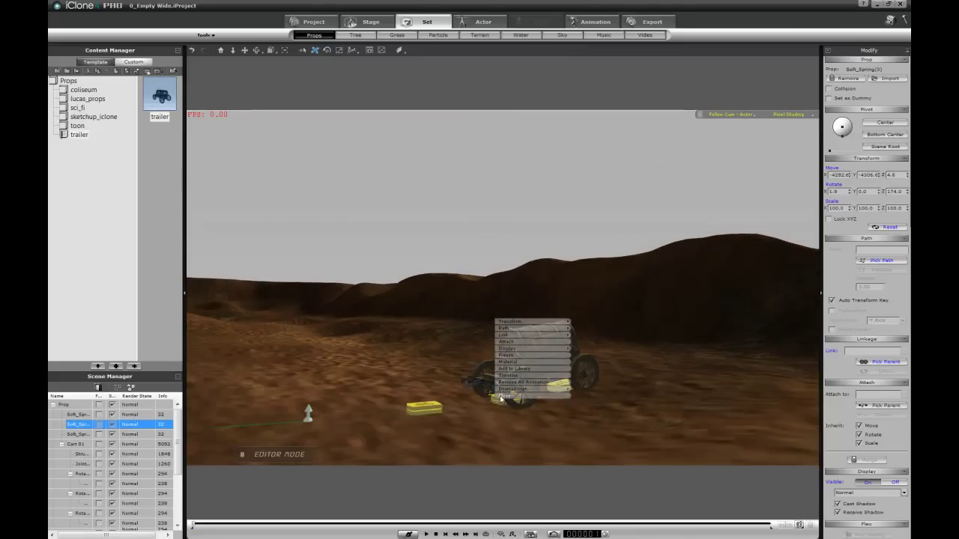
mouse_move(504, 395)
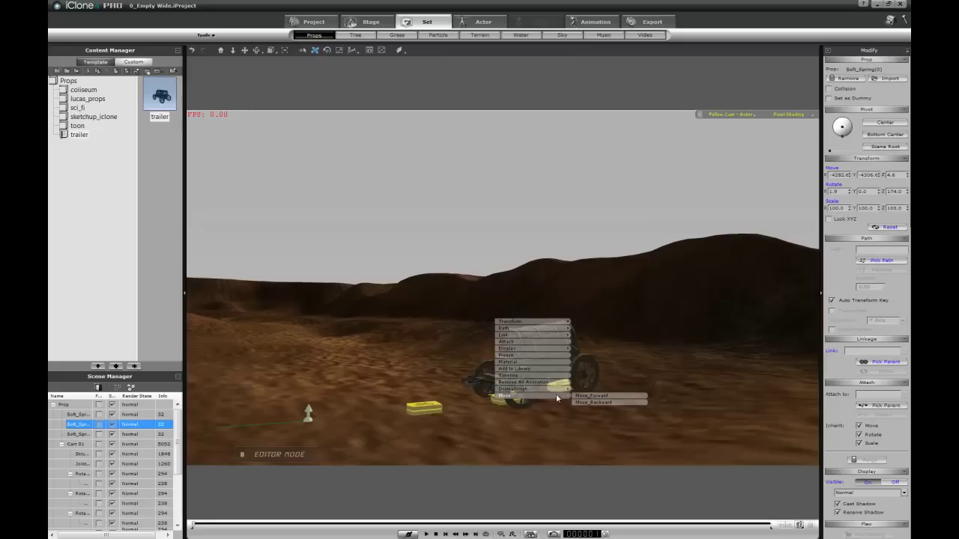
left_click(308, 419)
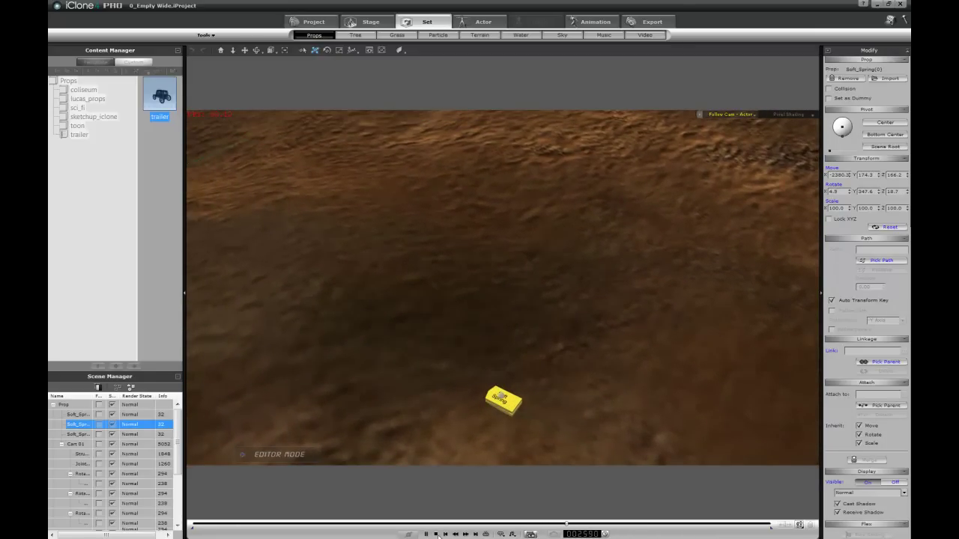
left_click(436, 534)
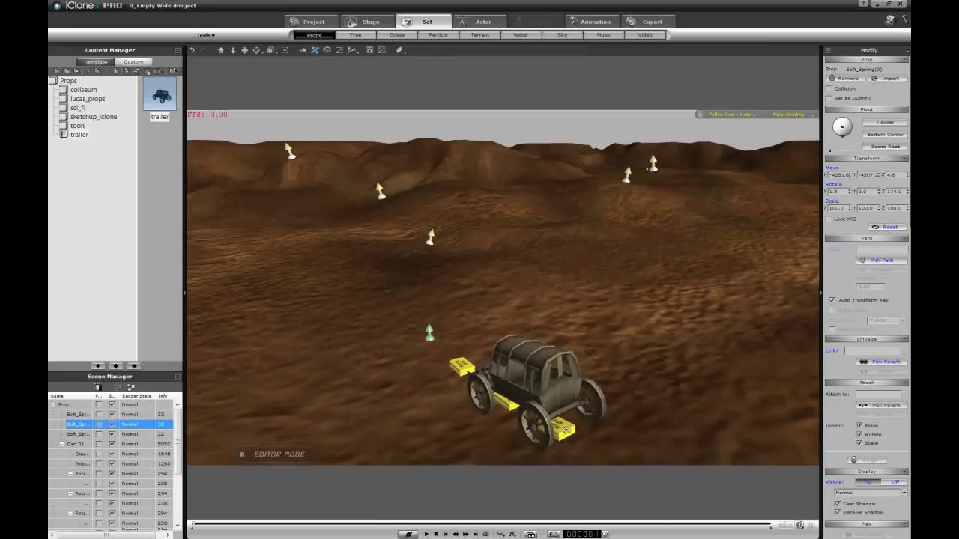
Run Move_Forward on the rear spring towards the motion path, let it follow the other two, and return playback to the start.
left_click(566, 430)
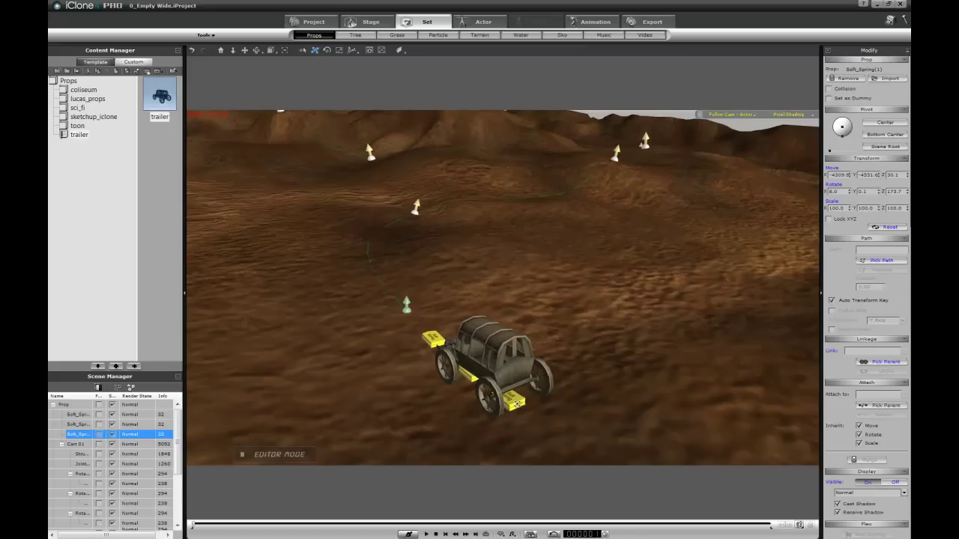
right_click(514, 402)
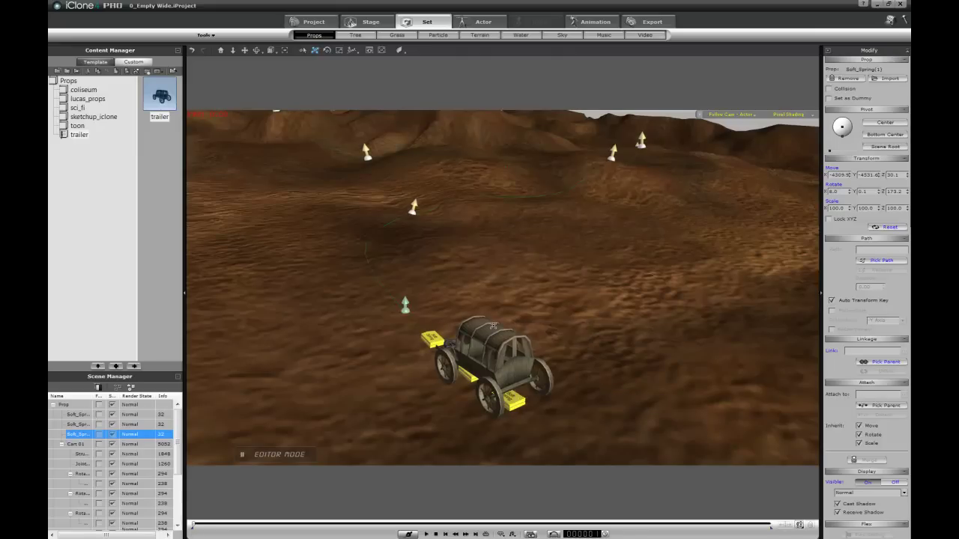
key("space")
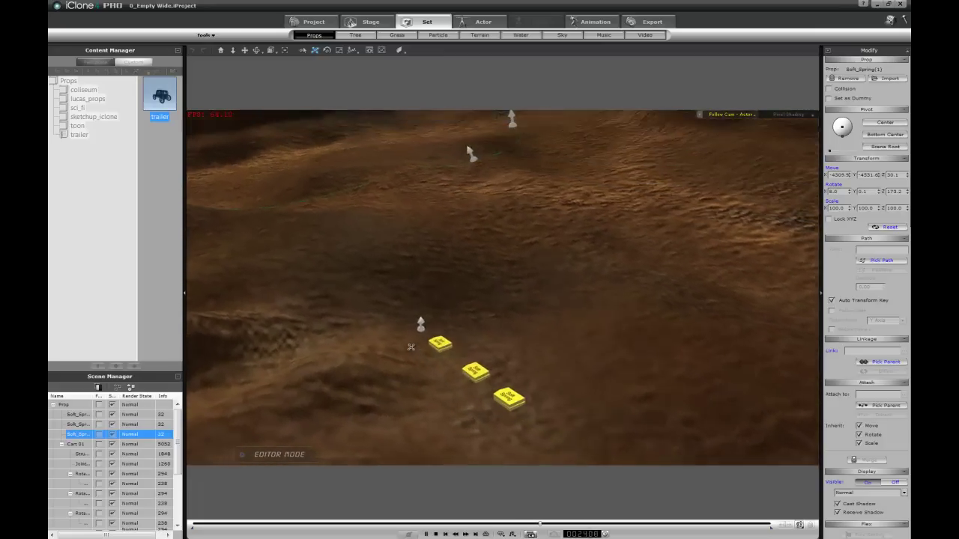
key("space")
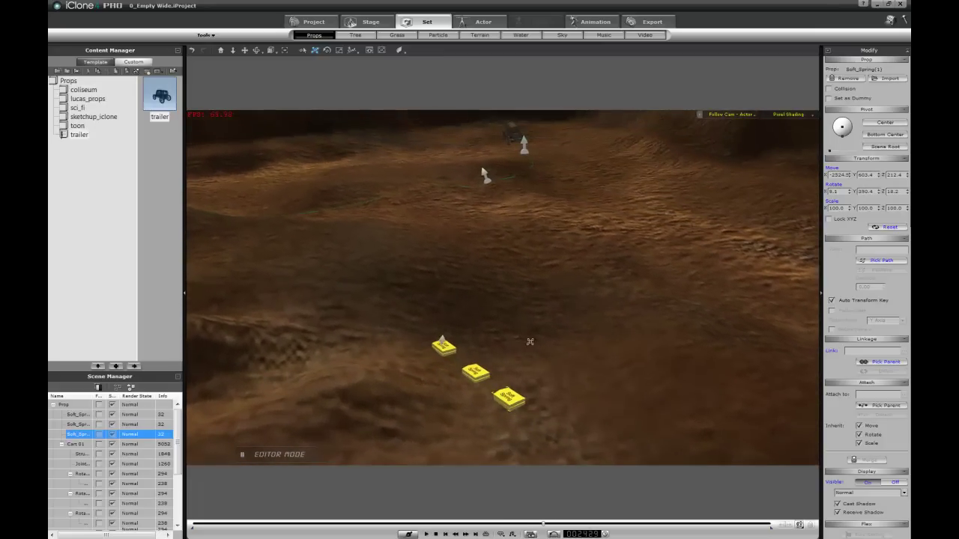
left_click(435, 534)
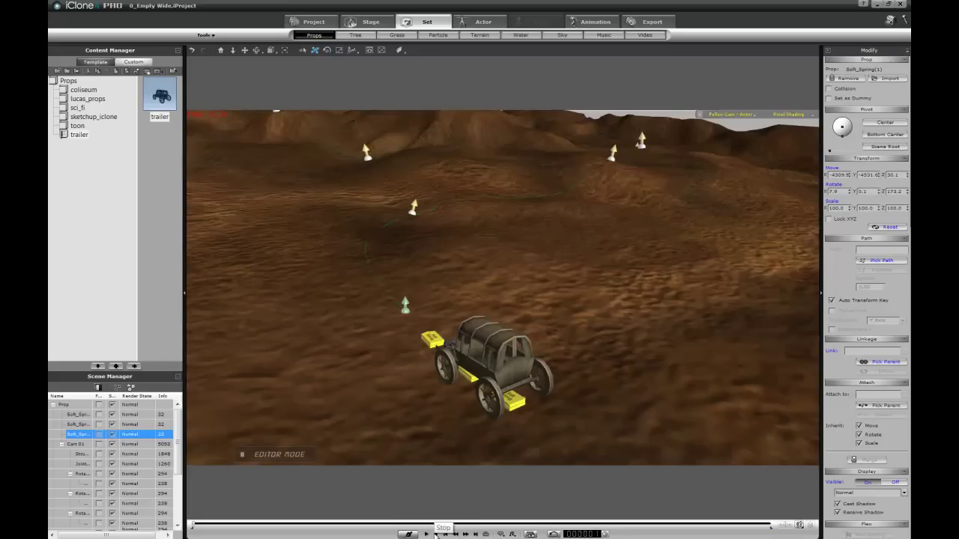
left_click_drag(381, 253, 560, 202)
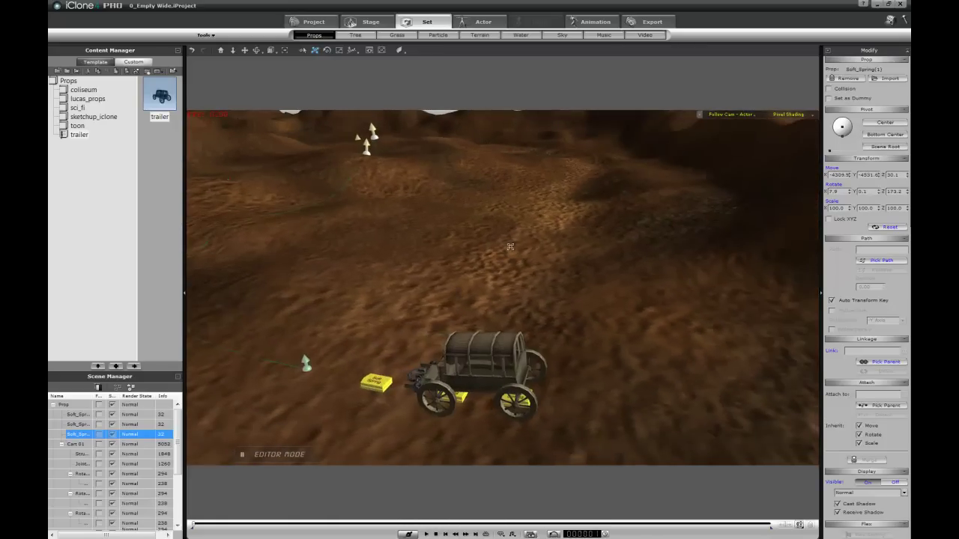
left_click(480, 383)
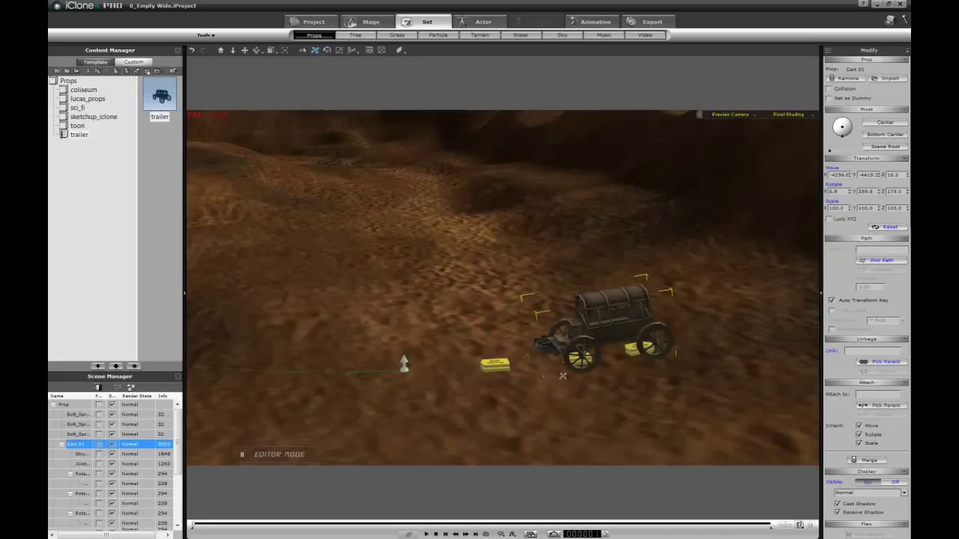
left_click_drag(612, 394, 589, 233)
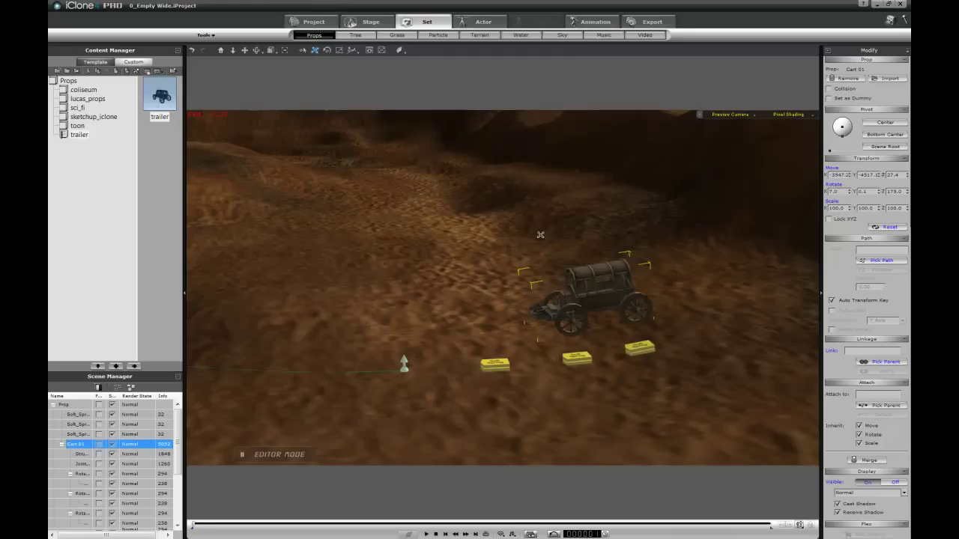
key("ctrl+z")
Attach the trailer to the middle spring beneath its front wheels.
middle_click_drag(480, 291, 646, 250)
right_click_drag(645, 250, 645, 247)
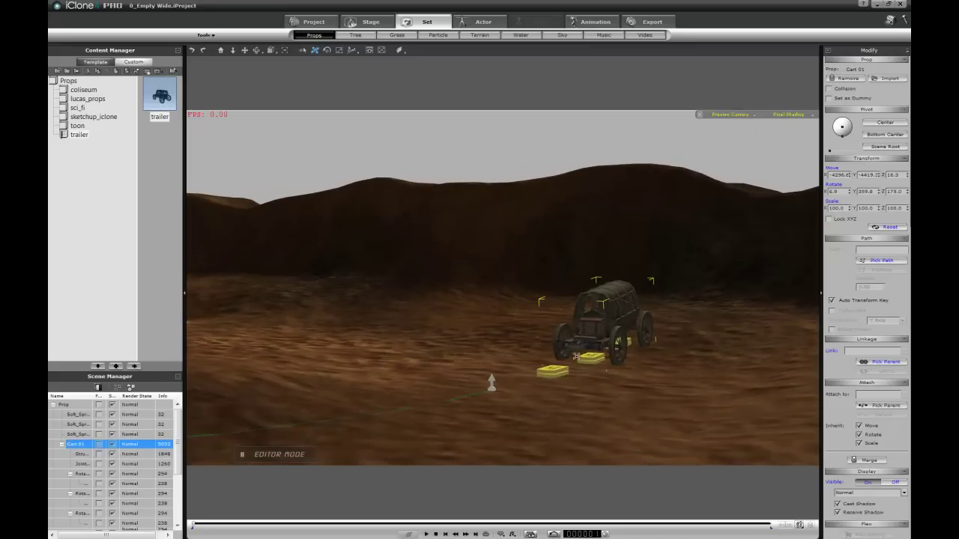
right_click(598, 323)
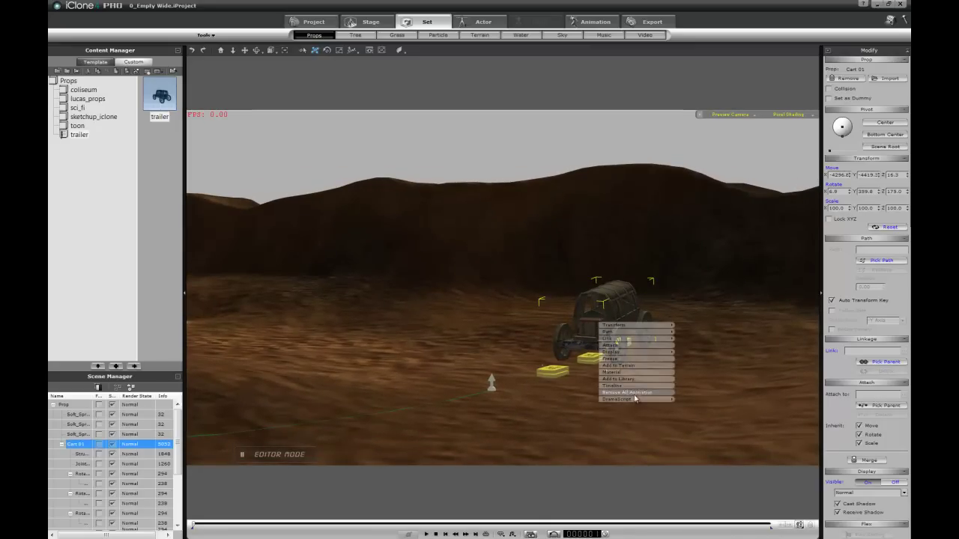
left_click(650, 346)
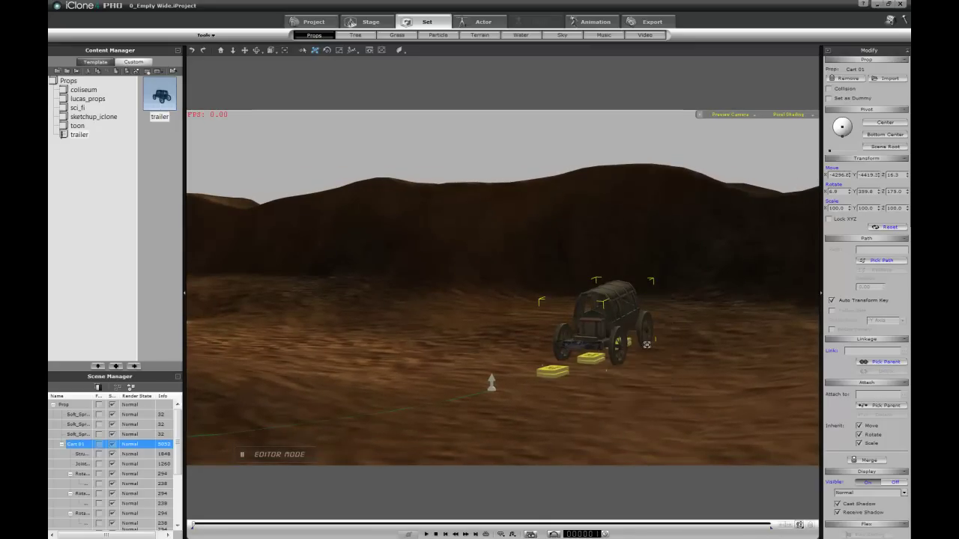
left_click(590, 355)
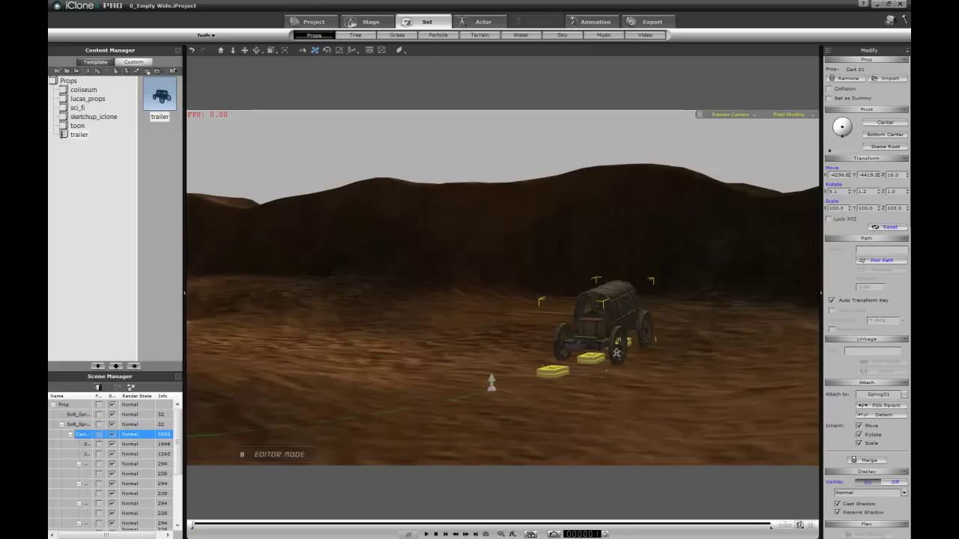
Play the animation to check how the attached trailer rides along the track, and return playback to the start.
key("space")
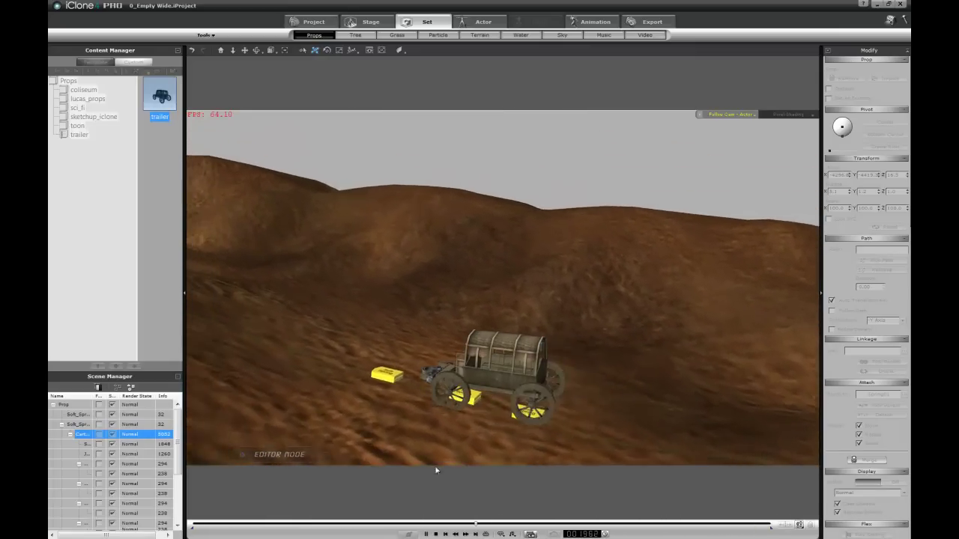
left_click(440, 387)
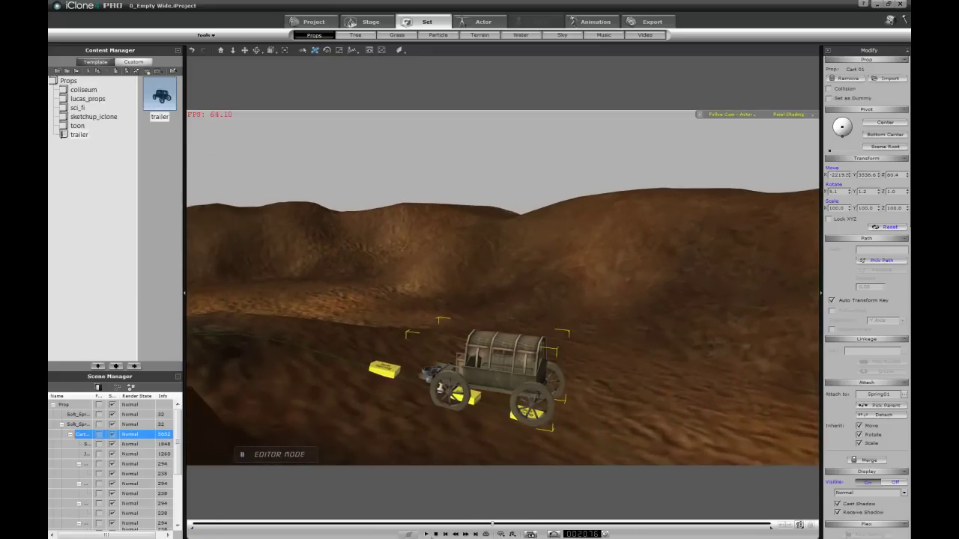
left_click(437, 534)
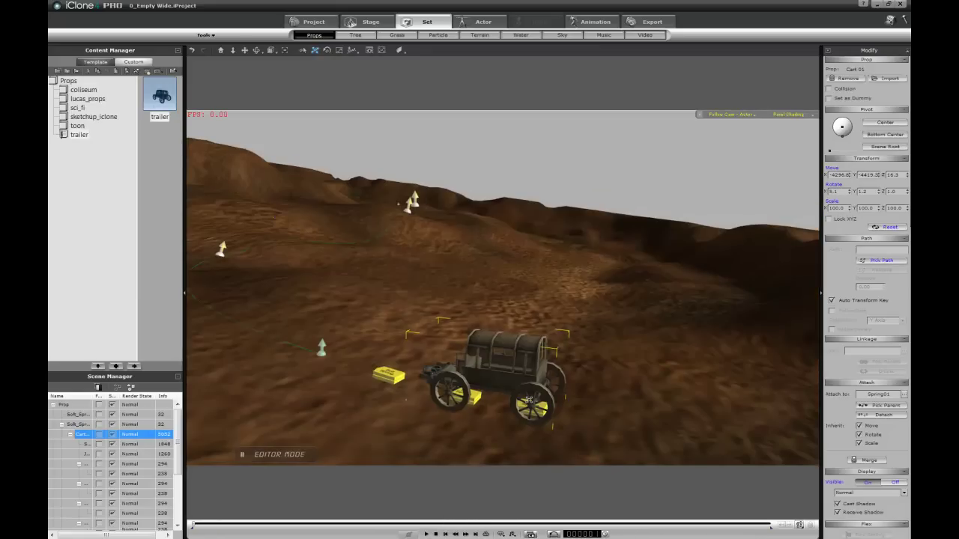
Detach the trailer from the middle spring.
right_click_drag(383, 378, 608, 263)
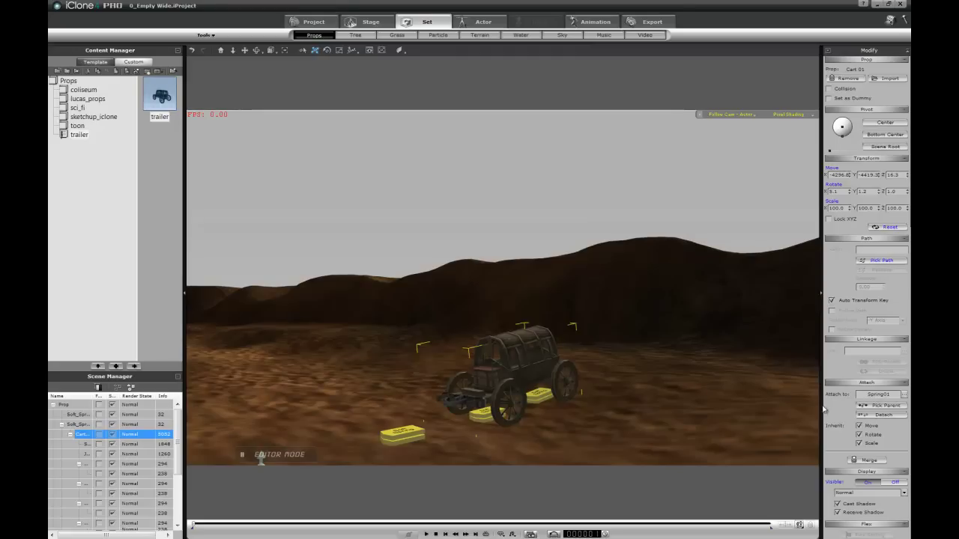
left_click(884, 418)
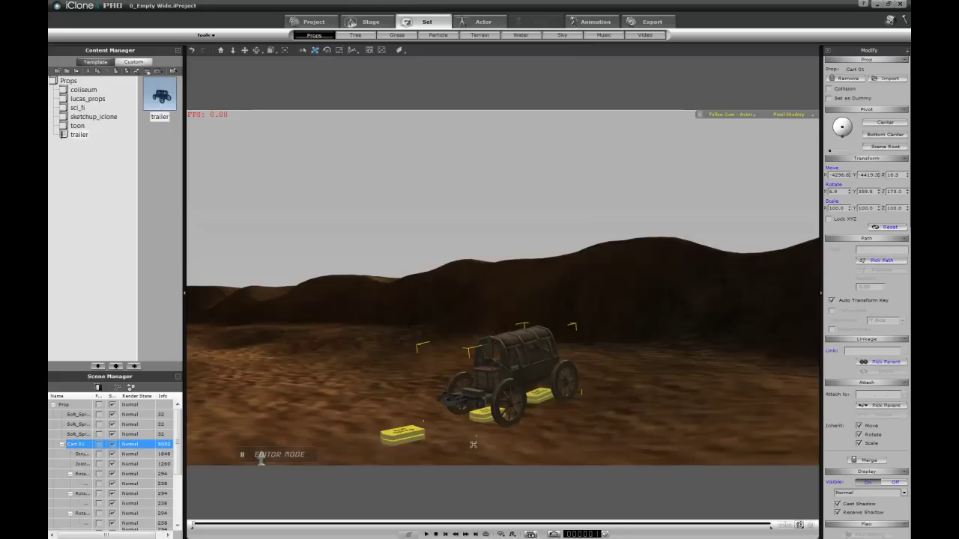
left_click_drag(581, 428, 510, 337)
right_click_drag(510, 337, 596, 326)
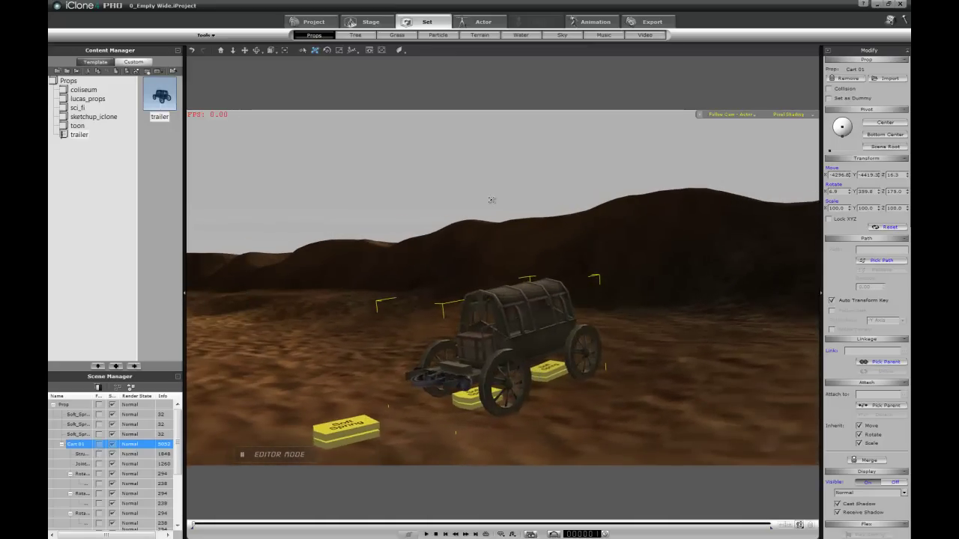
Add the CloneBone B character from the CloneBone avatar folder to the scene.
left_click(482, 22)
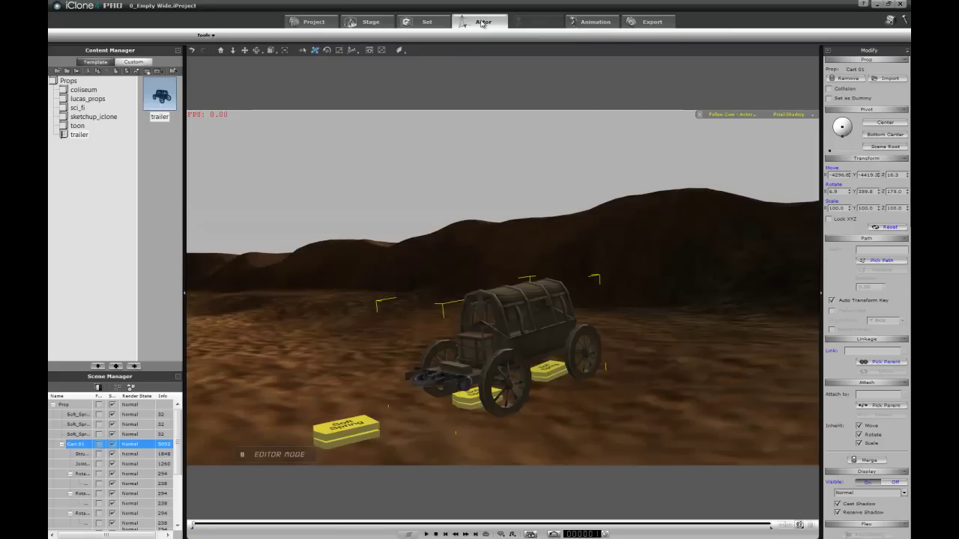
left_click(83, 118)
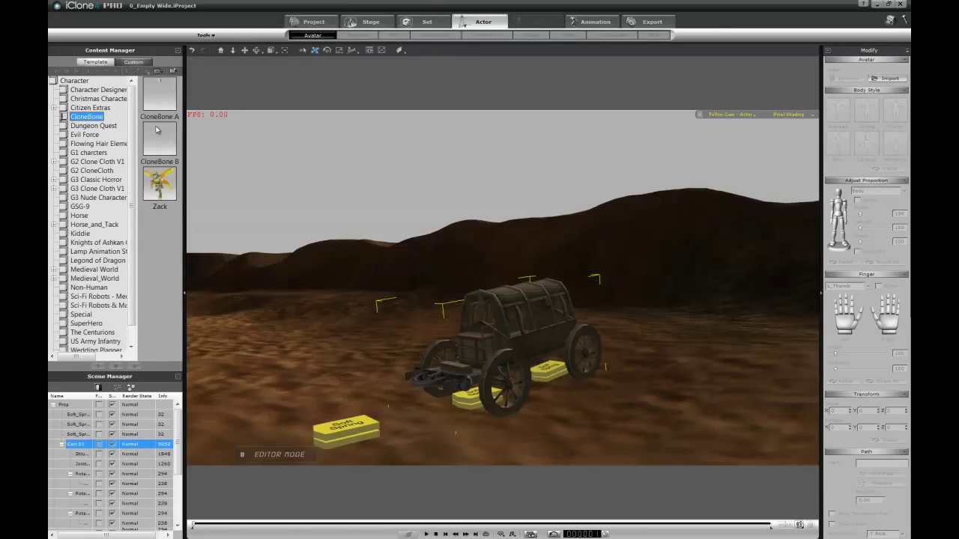
left_click(157, 131)
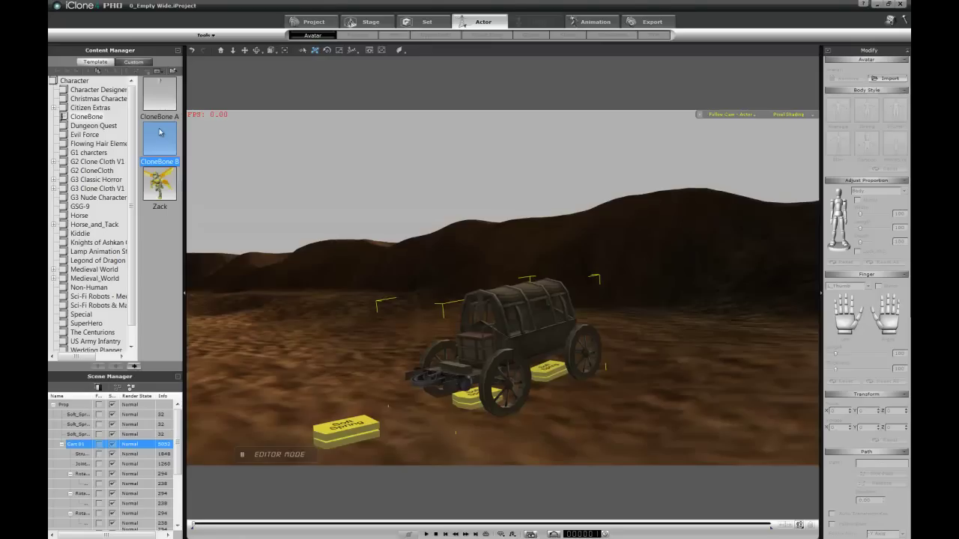
left_click_drag(159, 132, 450, 424)
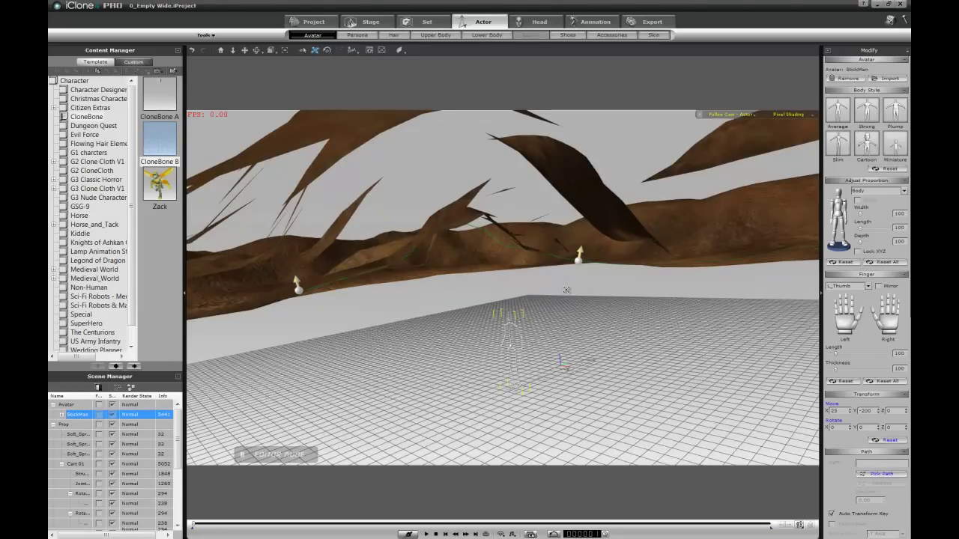
Switch to the Preview Camera and move the CloneBone figure across the terrain until it stands close to the trailer.
key("p")
left_click_drag(566, 290, 400, 352)
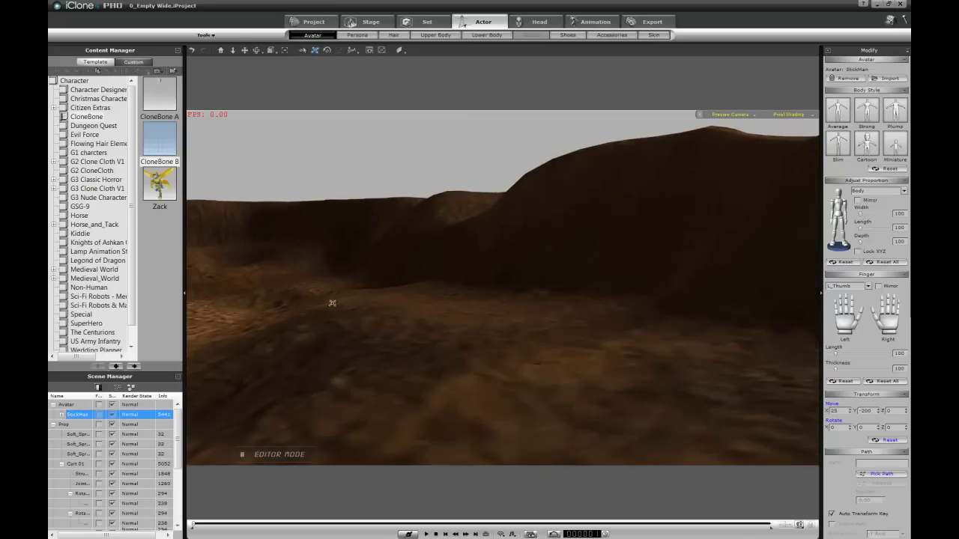
left_click_drag(315, 291, 367, 415)
left_click_drag(277, 261, 312, 271)
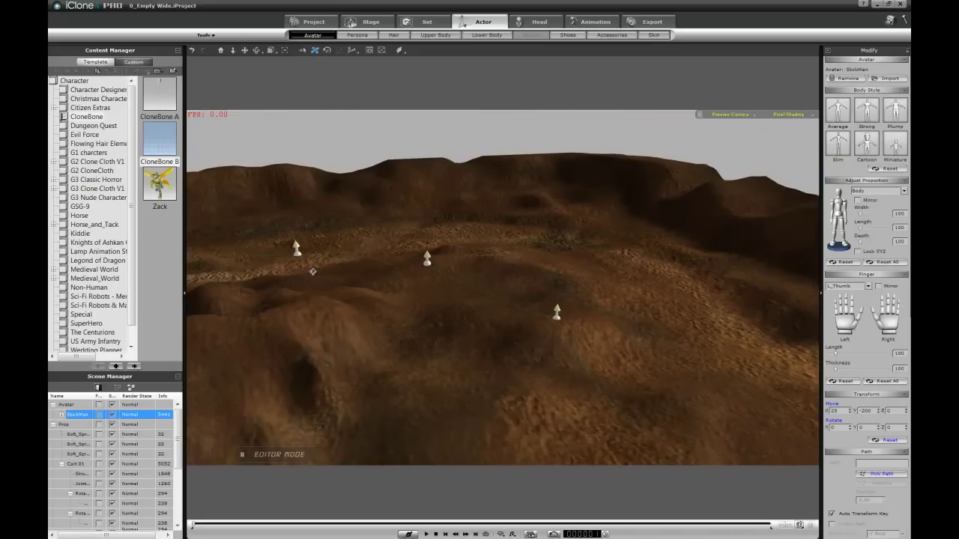
left_click_drag(414, 304, 413, 287)
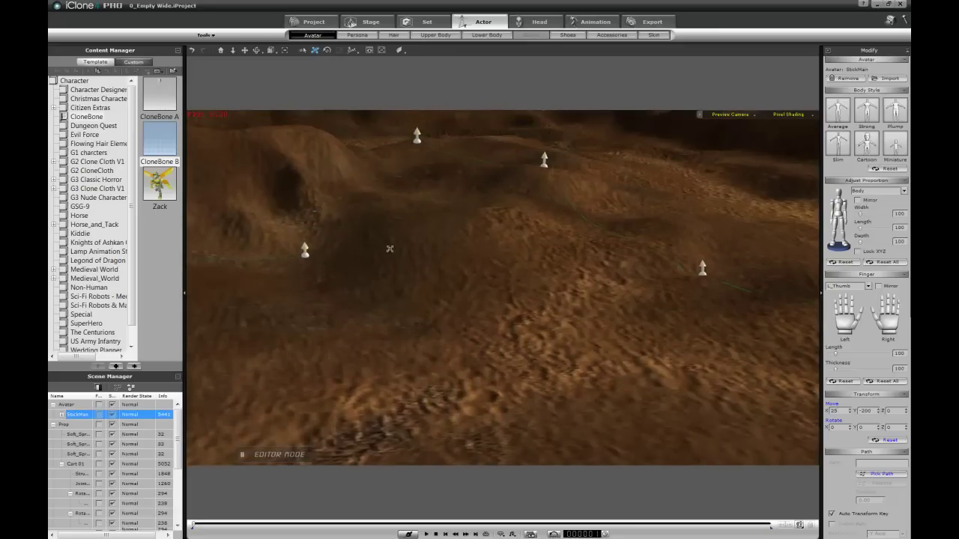
left_click_drag(372, 218, 648, 393)
left_click_drag(441, 267, 670, 442)
left_click_drag(473, 196, 502, 360)
left_click_drag(381, 242, 448, 354)
middle_click_drag(447, 355, 400, 355)
scroll(539, 233, "up", 1)
middle_click_drag(511, 236, 390, 257)
left_click_drag(368, 363, 600, 180)
left_click_drag(455, 454, 481, 414)
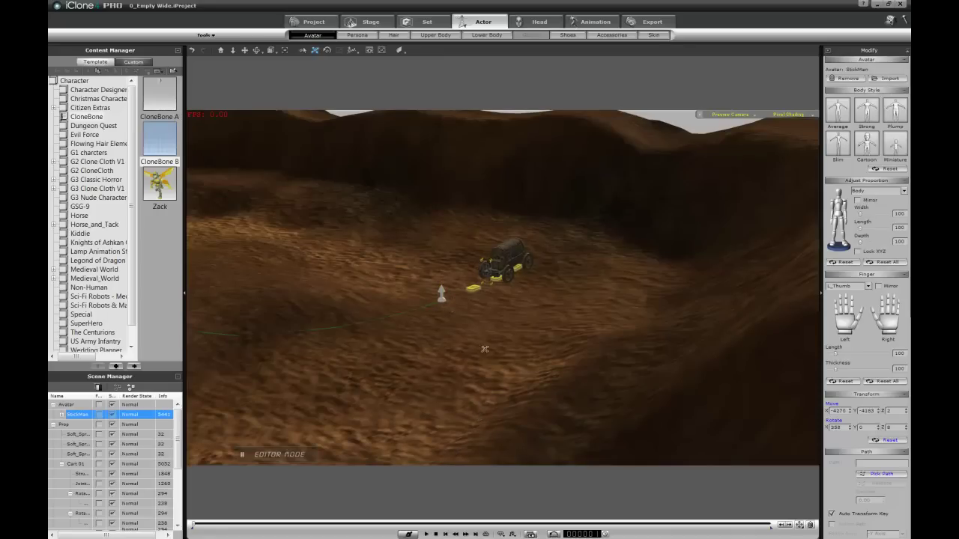
Turn the figure to a Z rotation of about 352 and place it on the middle spring between the trailer's front wheels.
key("Home")
key("g")
scroll(548, 325, "down", 5)
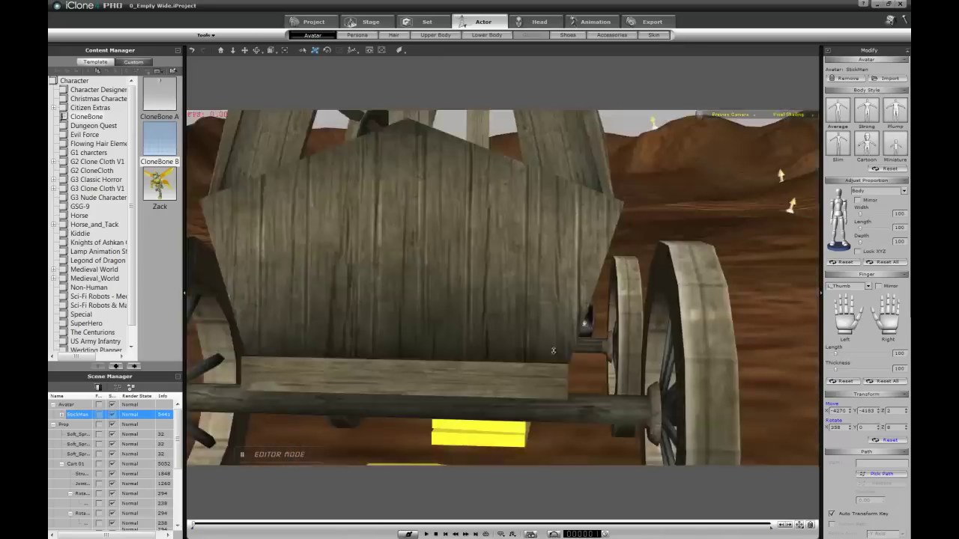
middle_click_drag(317, 280, 699, 323)
right_click_drag(699, 323, 575, 353)
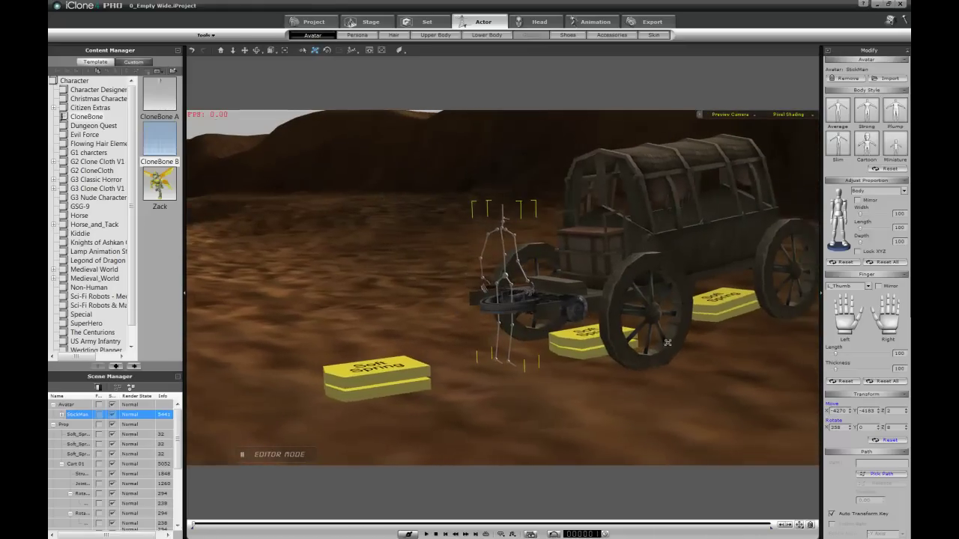
right_click_drag(605, 236, 541, 283)
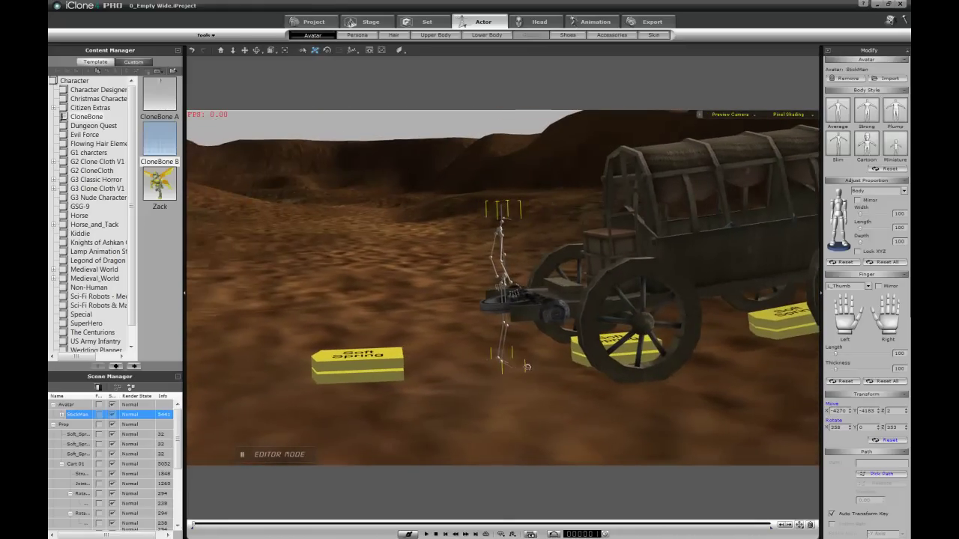
right_click_drag(531, 351, 700, 344)
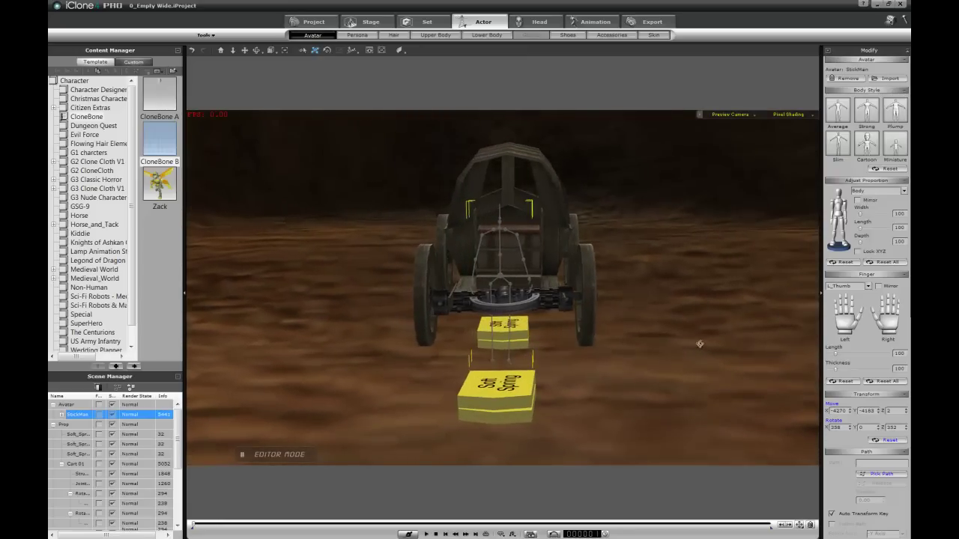
right_click_drag(590, 361, 399, 370)
left_click_drag(486, 384, 532, 374)
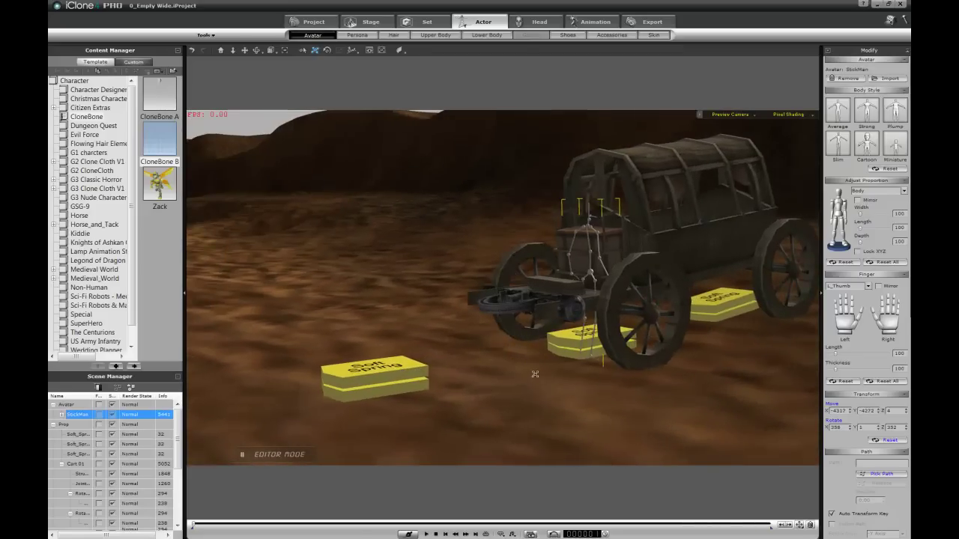
right_click_drag(535, 345, 557, 399)
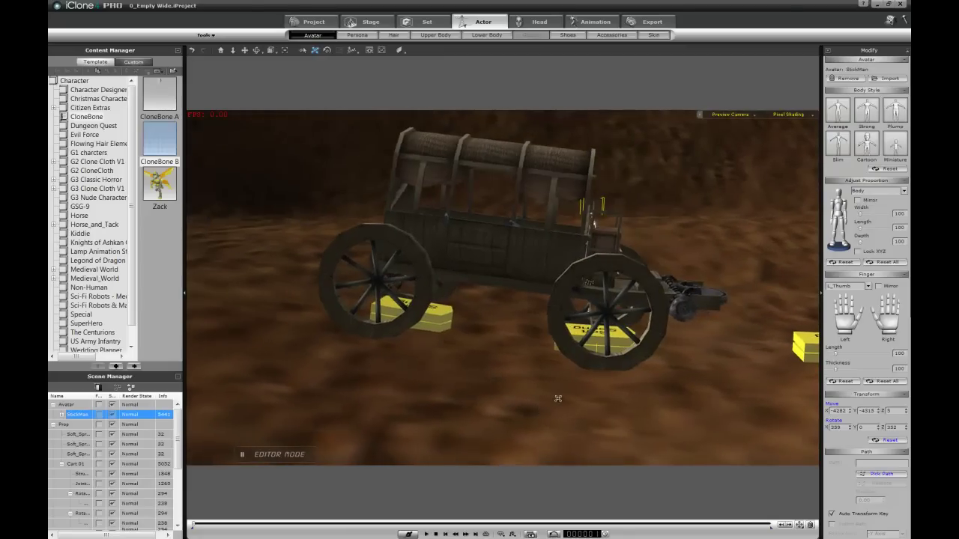
Turn terrain snapping off and raise the rear spring to about Z 34.
left_click(358, 52)
left_click(354, 60)
right_click_drag(475, 360, 620, 353)
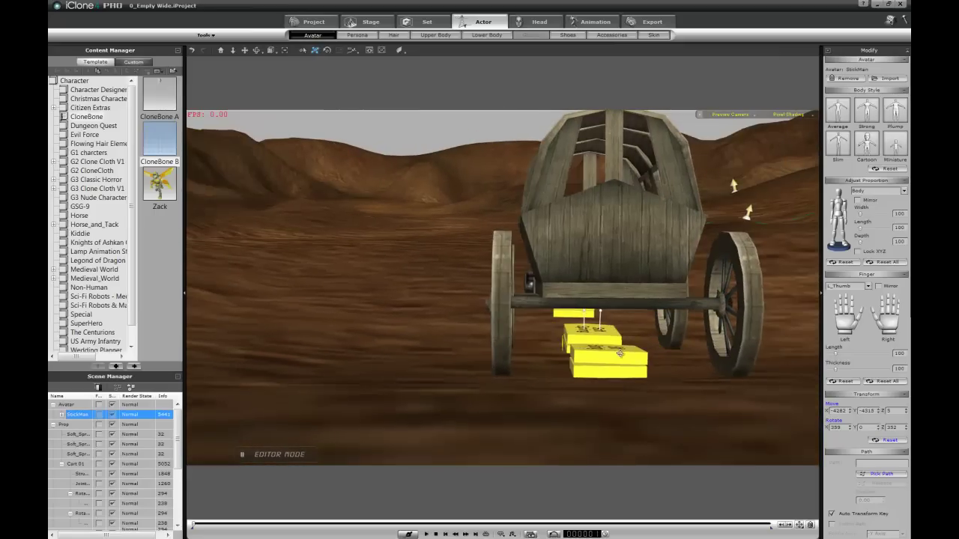
left_click(620, 353)
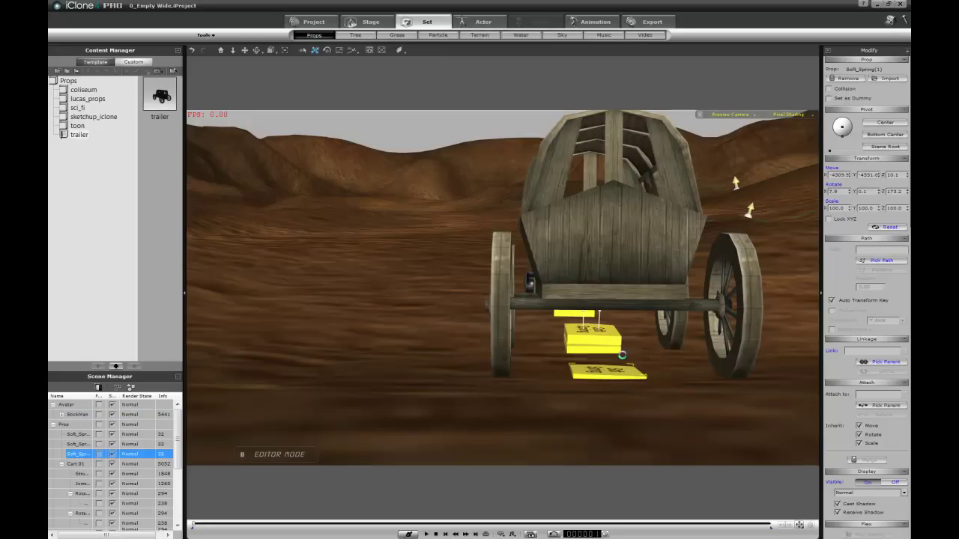
left_click_drag(596, 367, 598, 370)
scroll(597, 370, "up", 4)
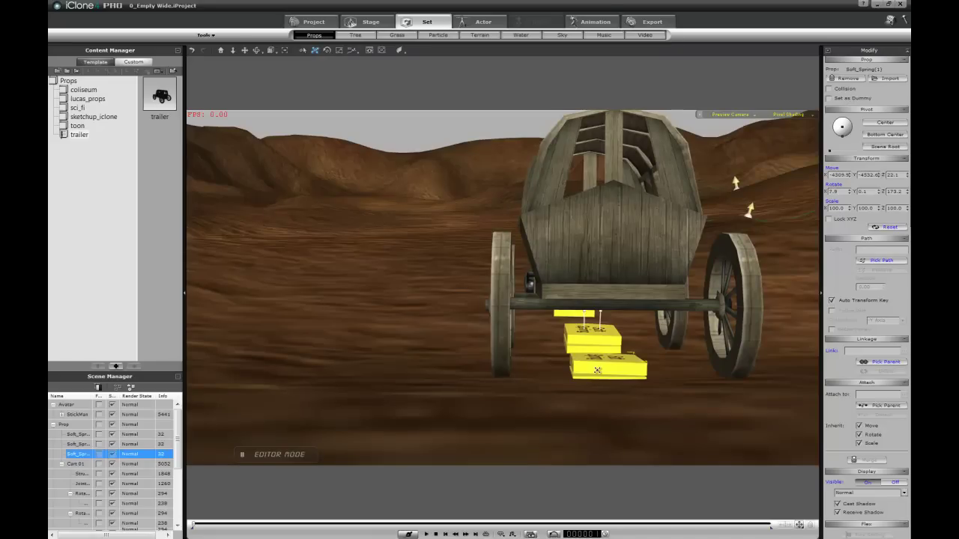
left_click_drag(596, 369, 597, 369)
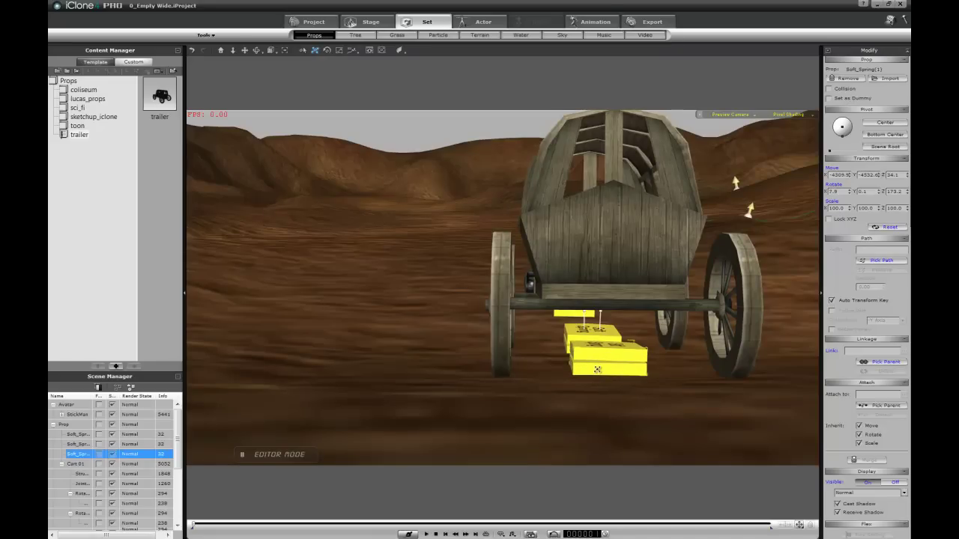
Set terrain snapping to Snap to Terrain and settle the rear spring on the ground beneath the rear wheels.
left_click(358, 54)
left_click(355, 71)
middle_click_drag(453, 323, 809, 308)
right_click_drag(477, 360, 395, 359)
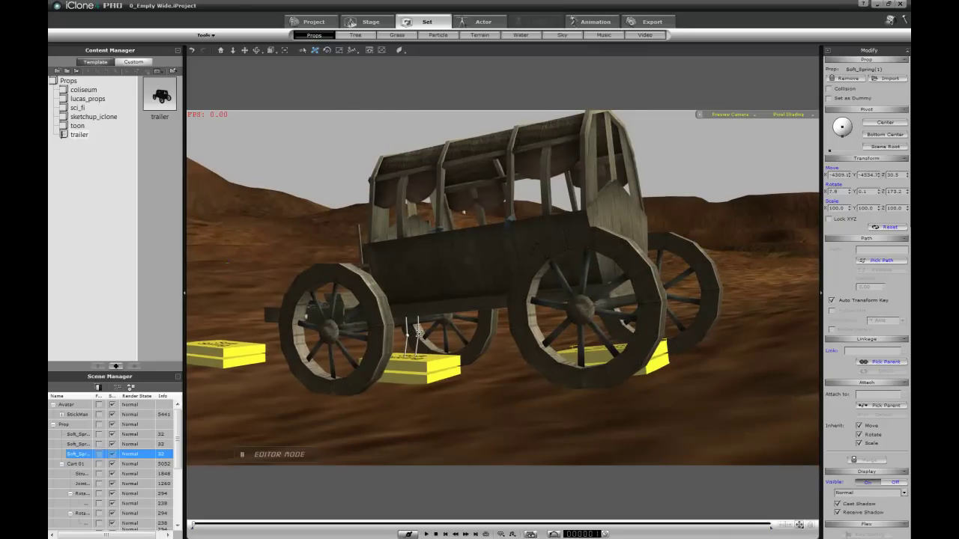
Lower the CloneBone figure to about Z -95 so only its upper body stands above the middle spring.
left_click(418, 332)
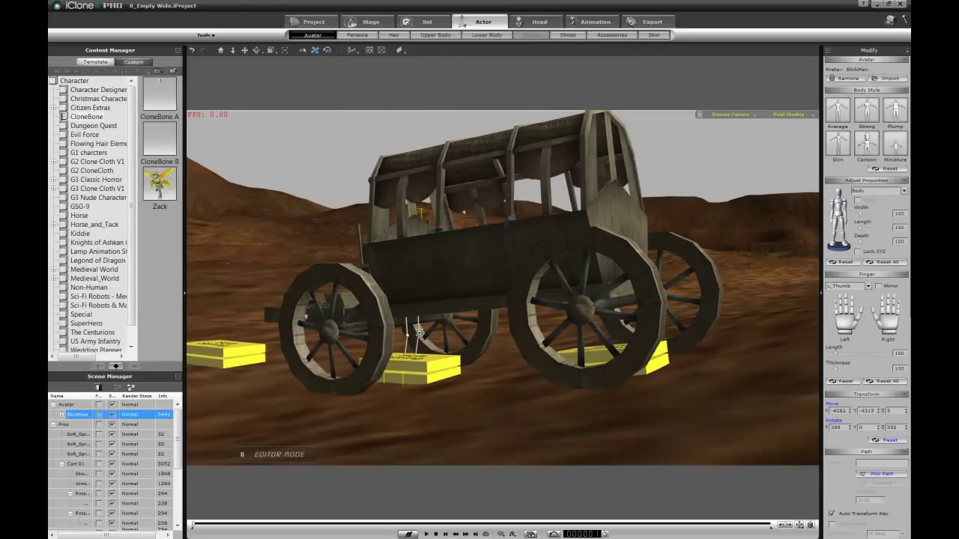
right_click_drag(408, 346, 407, 343)
left_click_drag(406, 342, 406, 343)
left_click(418, 339)
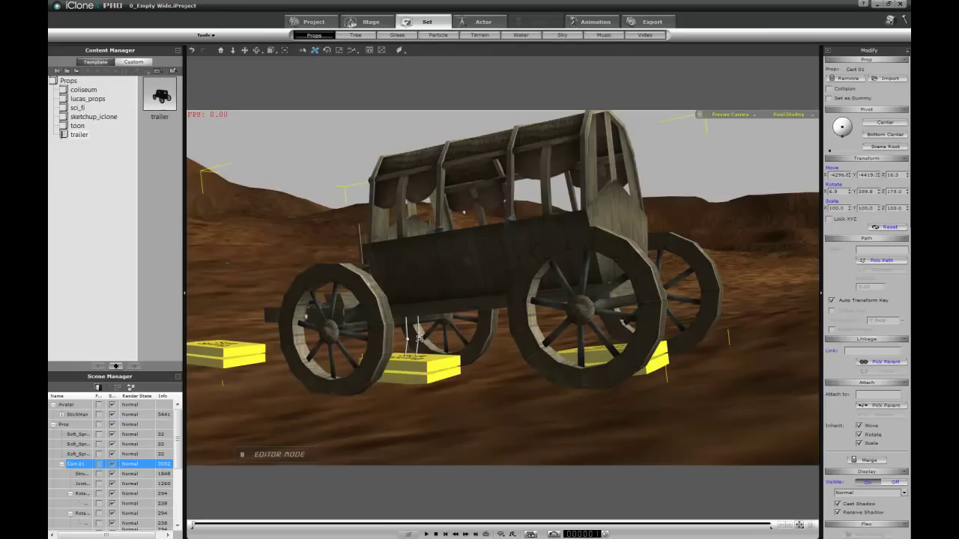
left_click(407, 339)
right_click_drag(407, 340, 406, 339)
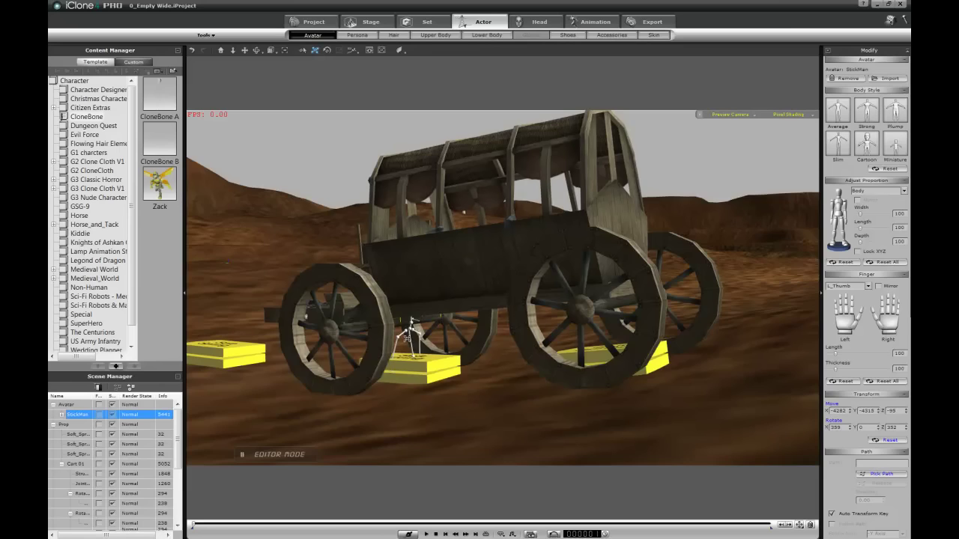
middle_click_drag(472, 322, 420, 356)
right_click_drag(419, 357, 474, 439)
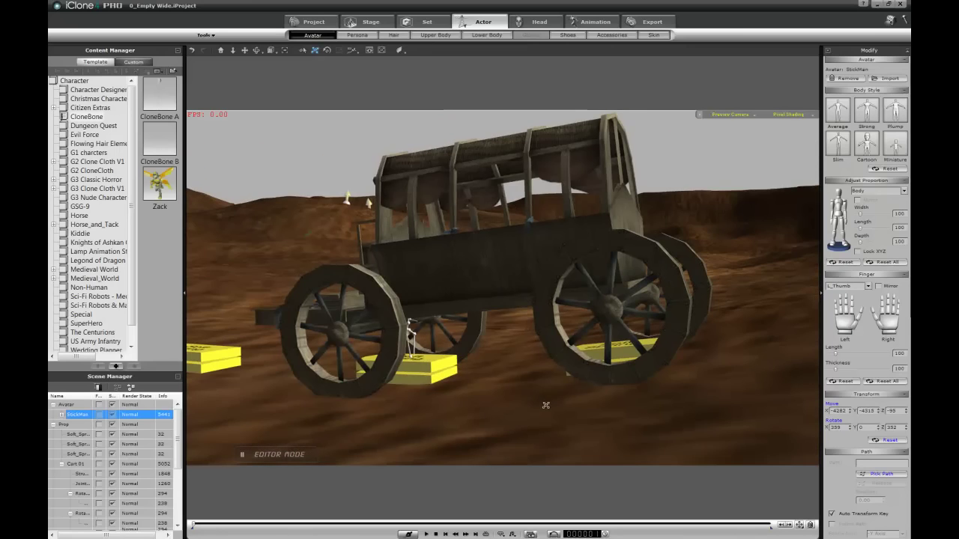
right_click_drag(542, 398, 481, 388)
right_click_drag(397, 398, 367, 399)
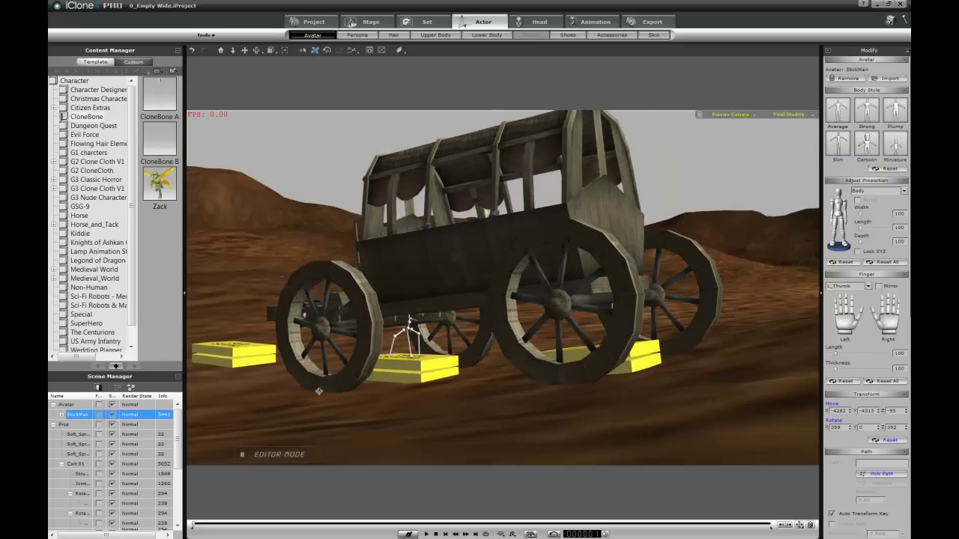
Shift the trailer slightly backwards over the springs to about Y -4433.
right_click_drag(306, 387, 495, 272)
left_click(495, 272)
left_click_drag(496, 273, 503, 274)
right_click_drag(522, 306, 616, 344)
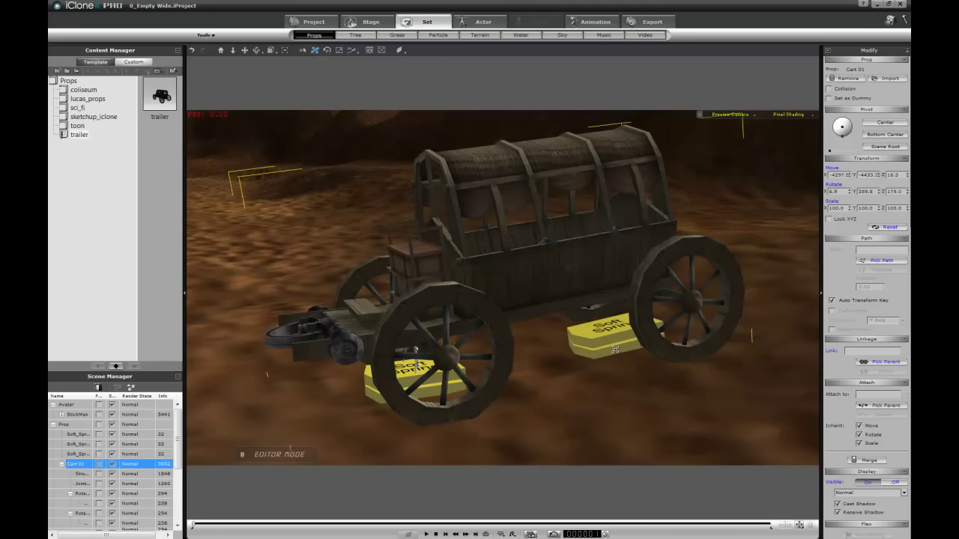
Move the rear spring further back beneath the trailer's rear axle, to about Y -4553.
left_click(615, 349)
right_click_drag(700, 397, 289, 397)
right_click_drag(572, 337, 331, 163)
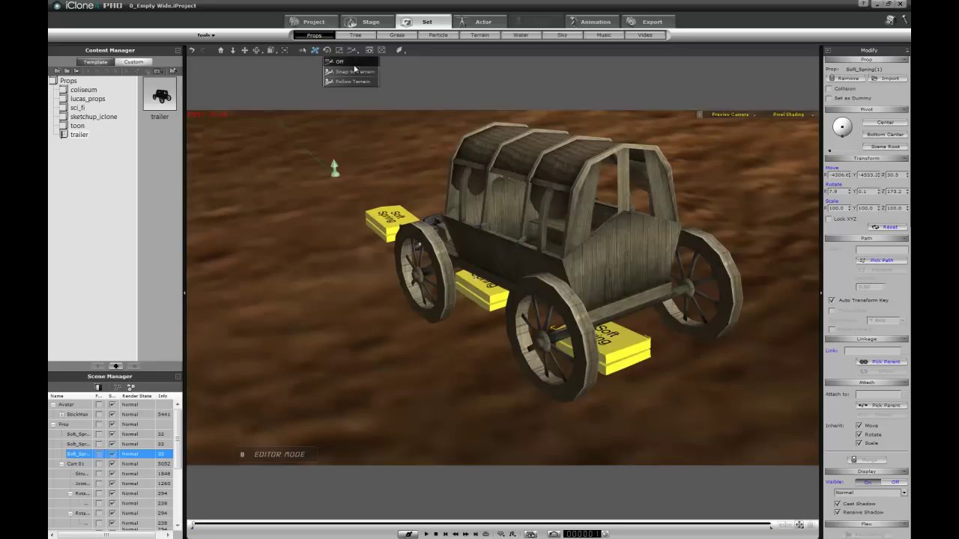
left_click_drag(651, 373, 688, 400)
right_click_drag(504, 408, 550, 403)
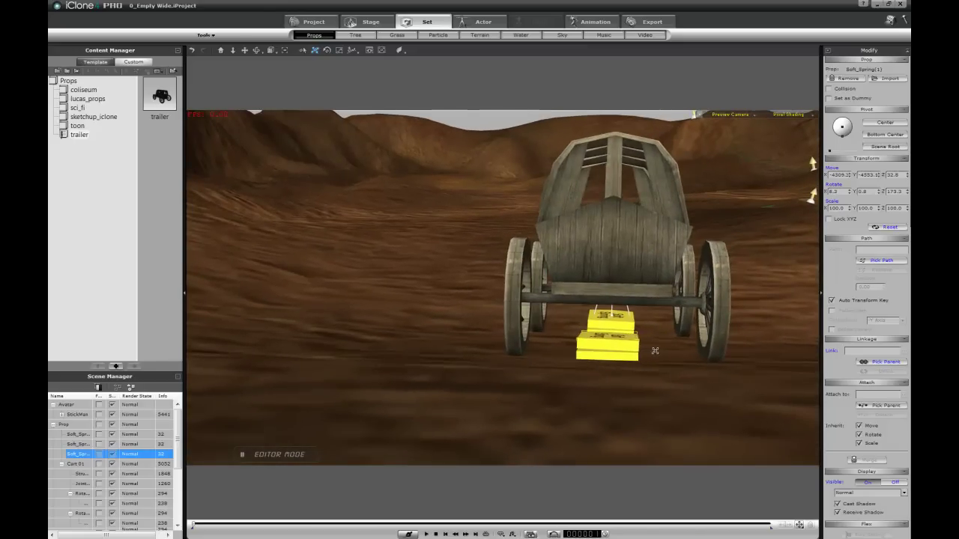
right_click_drag(656, 350, 642, 245)
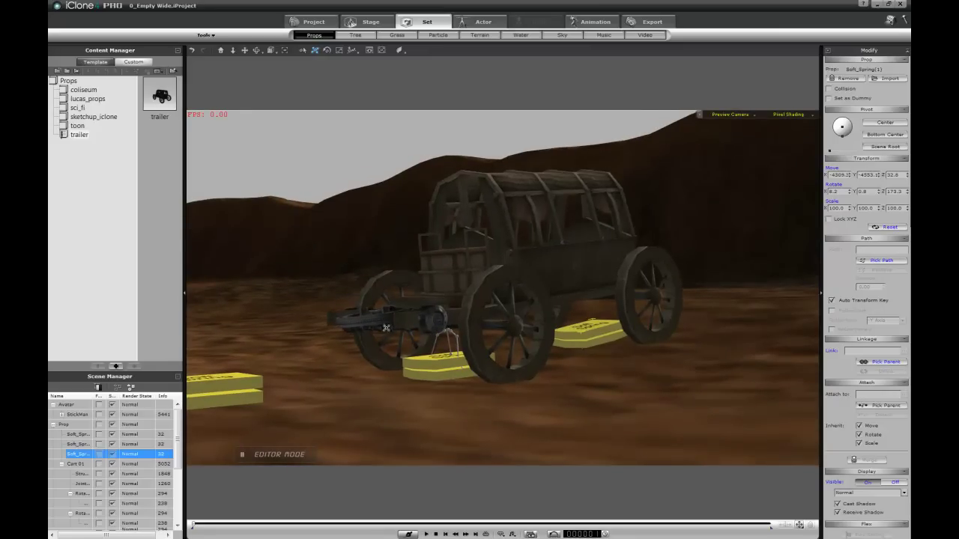
Add the Box_001 prop from the 3D Blocks library to the ground beside the trailer.
key("q")
left_click(95, 62)
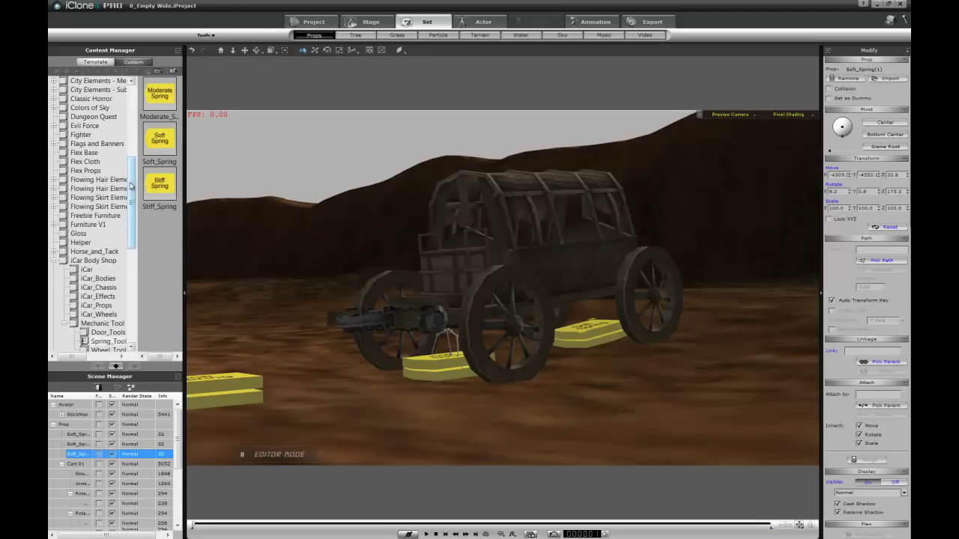
scroll(90, 90, "up", 5)
left_click(86, 90)
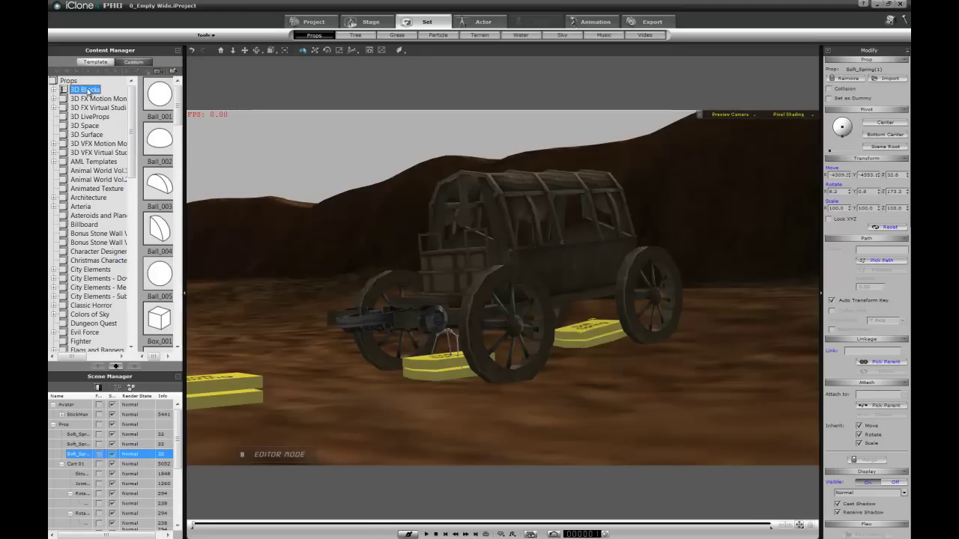
left_click(156, 321)
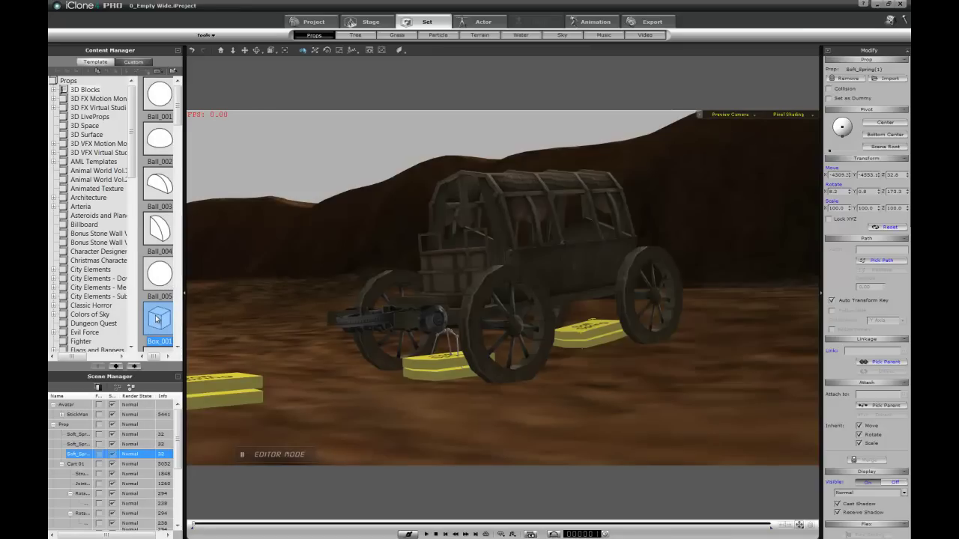
left_click_drag(156, 318, 611, 388)
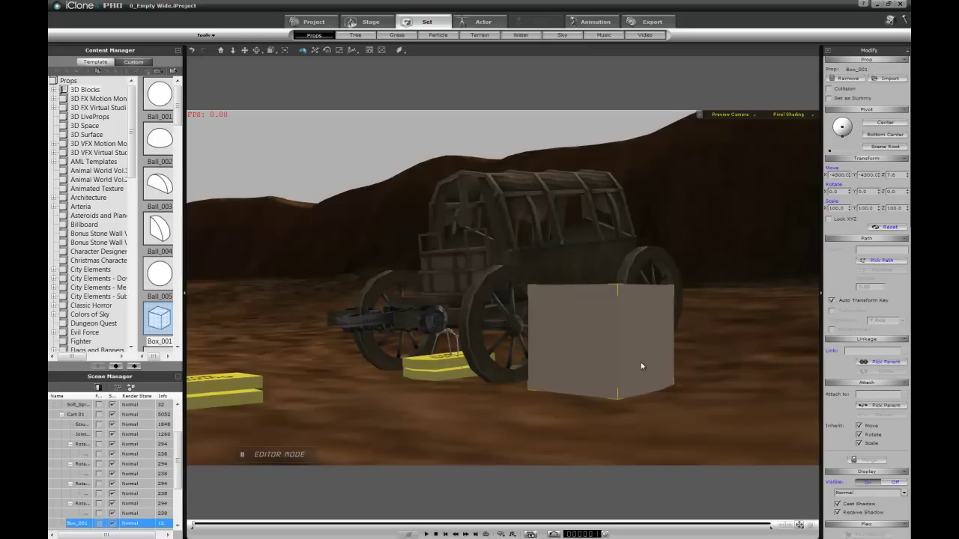
Shrink the box to a small cube, turn terrain snapping off and move the cube to the rear spring.
left_click_drag(607, 329, 626, 314)
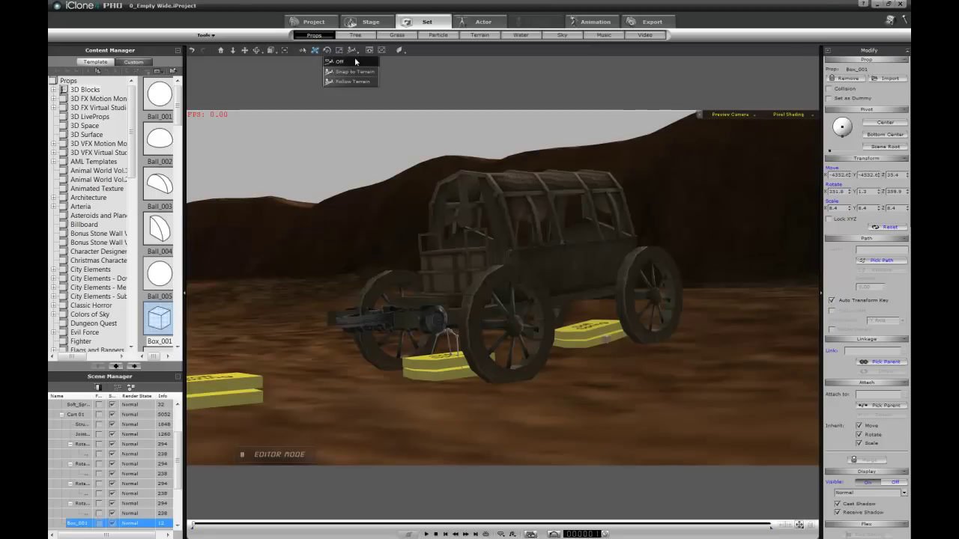
left_click_drag(625, 354, 599, 337)
middle_click_drag(599, 336, 311, 389)
middle_click_drag(568, 295, 443, 418)
right_click_drag(556, 402, 465, 236)
Raise the small box to about Z 91 and position it above the rear spring beneath the trailer's rear axle.
left_click_drag(669, 357, 690, 333)
right_click_drag(625, 335, 809, 311)
right_click_drag(479, 373, 504, 309)
key("Page_Up")
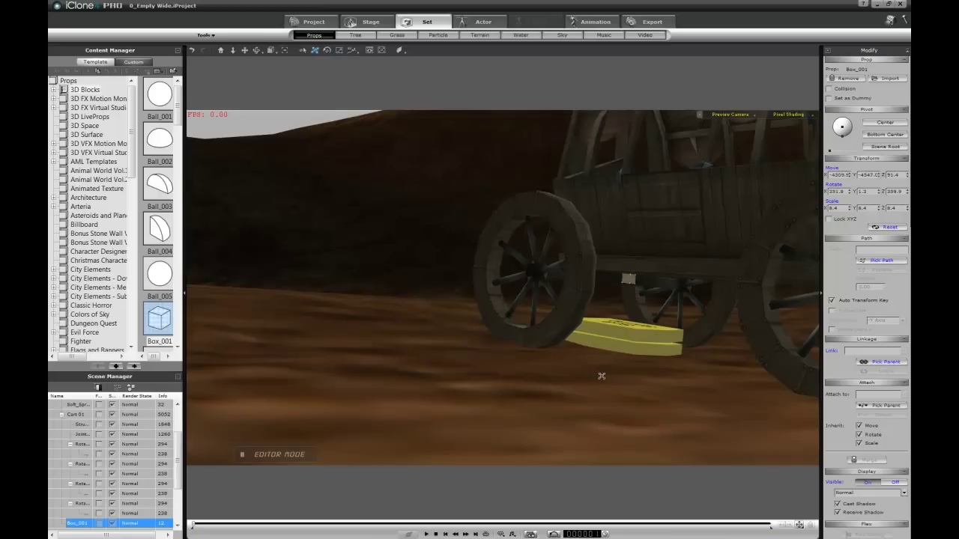
right_click_drag(624, 368, 695, 343)
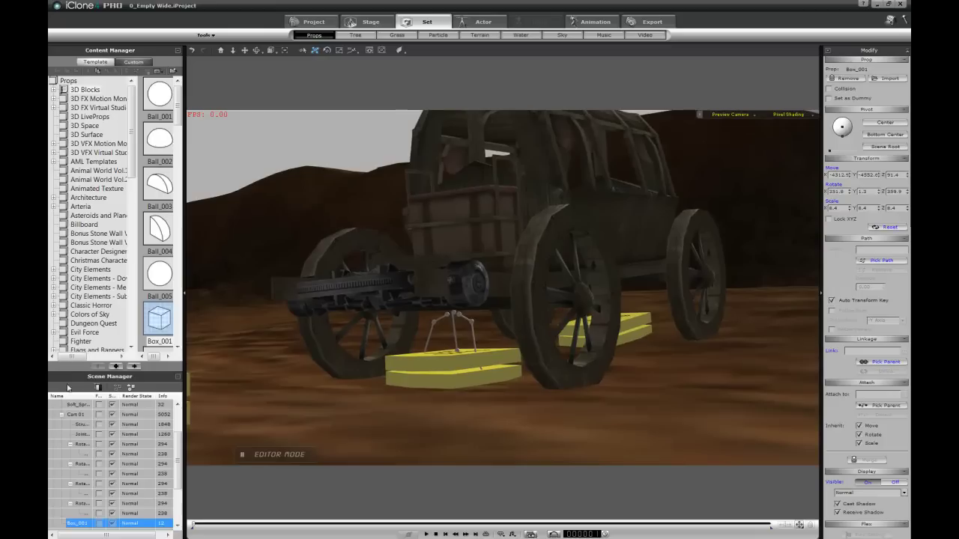
Make the CloneBone figure look at the small box Box_001, with the look-at weight fully toward Head.
left_click_drag(178, 451, 180, 410)
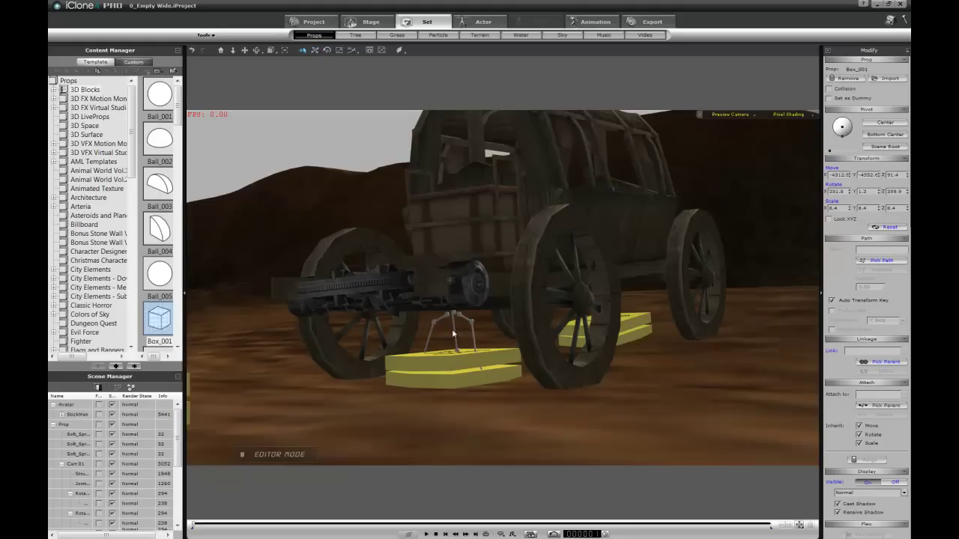
left_click(454, 333)
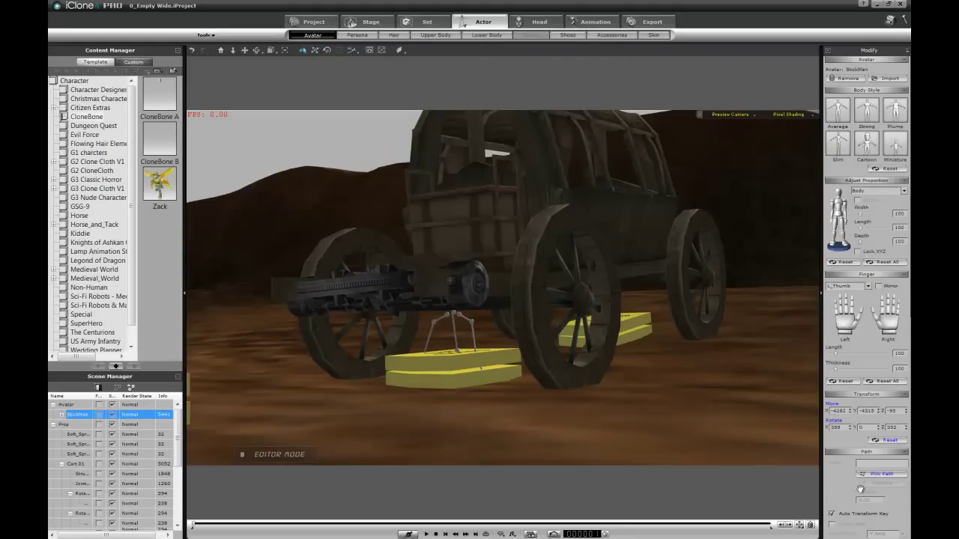
left_click_drag(903, 514, 906, 228)
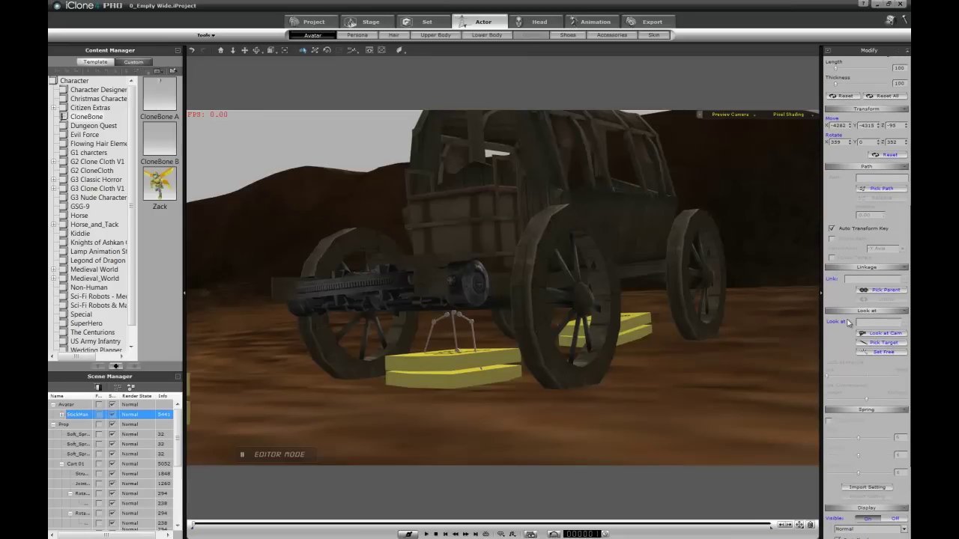
middle_click_drag(628, 332, 360, 192)
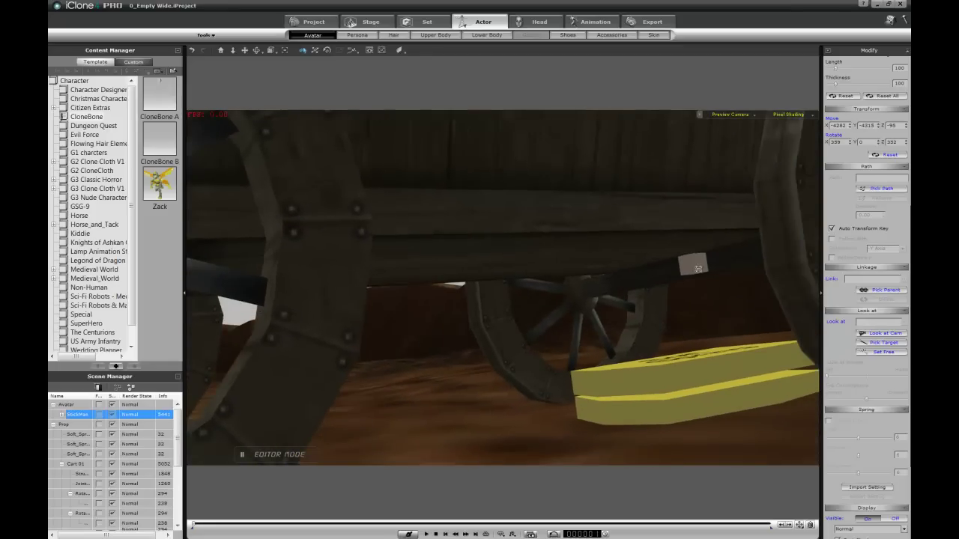
left_click(693, 263)
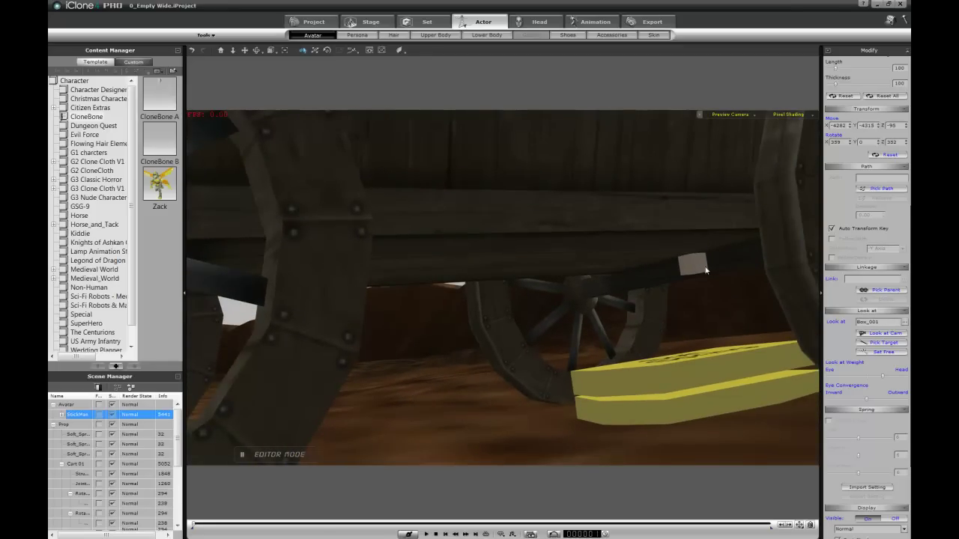
middle_click_drag(627, 183, 629, 330)
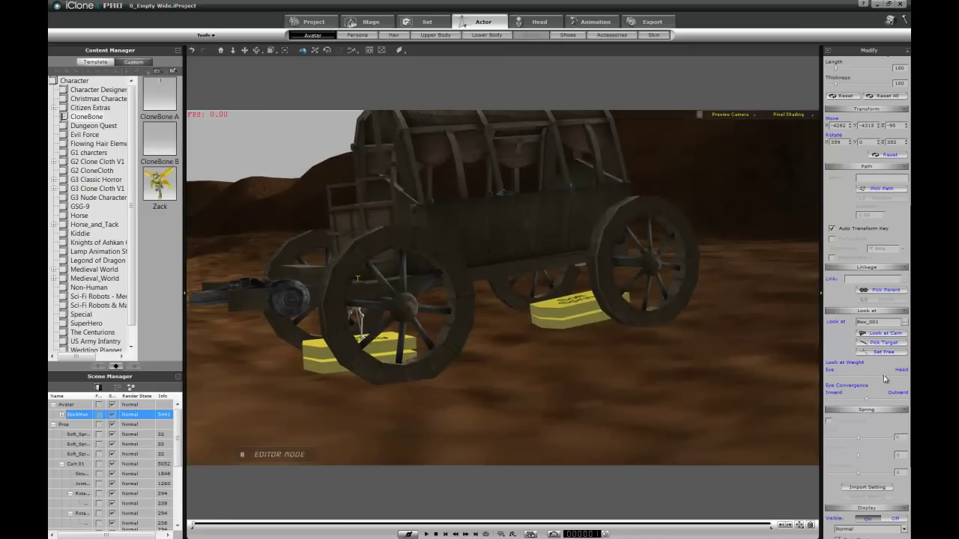
middle_click_drag(449, 267, 403, 208)
right_click_drag(403, 208, 584, 298)
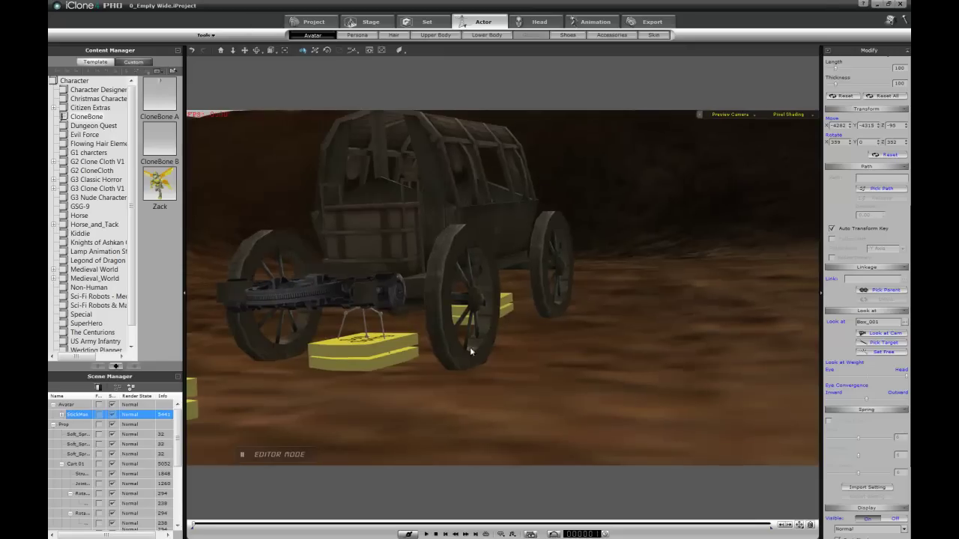
Link the CloneBone figure to the soft spring directly beneath it, using Spring01 as the parent.
right_click(364, 320)
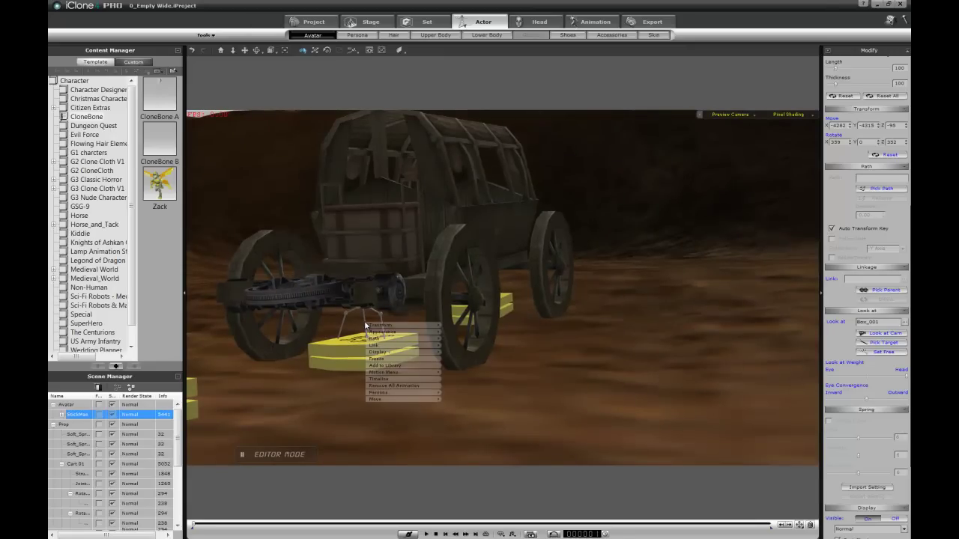
mouse_move(377, 345)
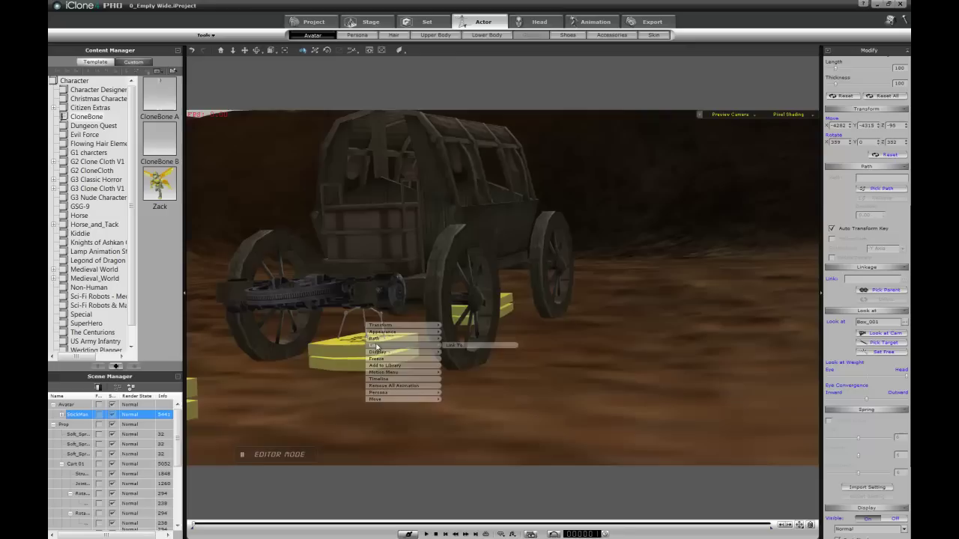
left_click(470, 348)
left_click(363, 355)
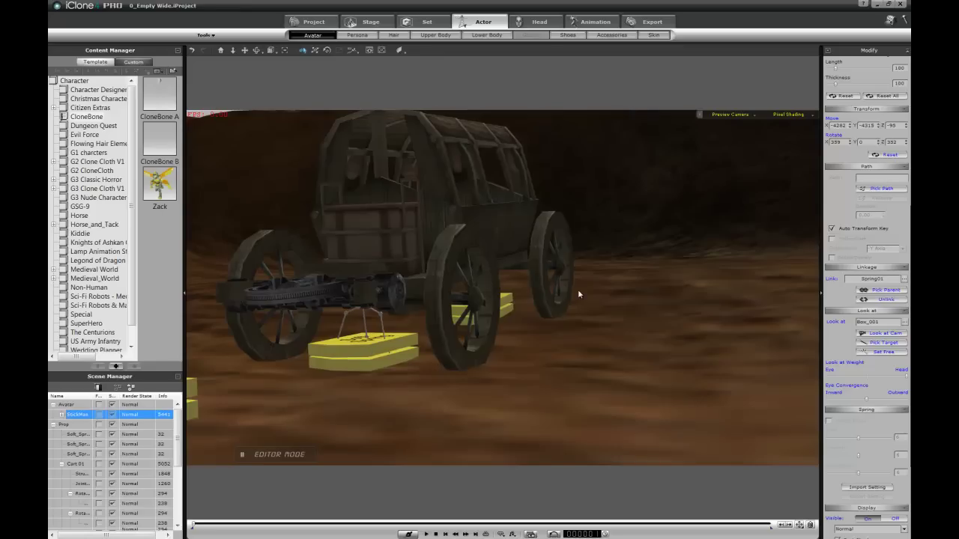
Attach the Cart 01 trailer to the Head bone of the CloneBone figure beneath its front axle.
middle_click_drag(592, 280, 456, 350)
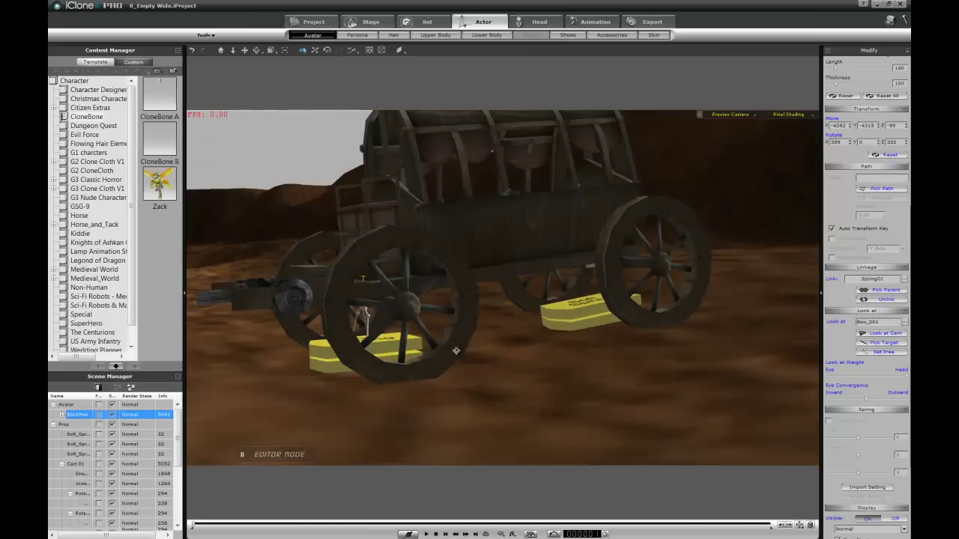
left_click(504, 249)
right_click_drag(444, 323, 500, 330)
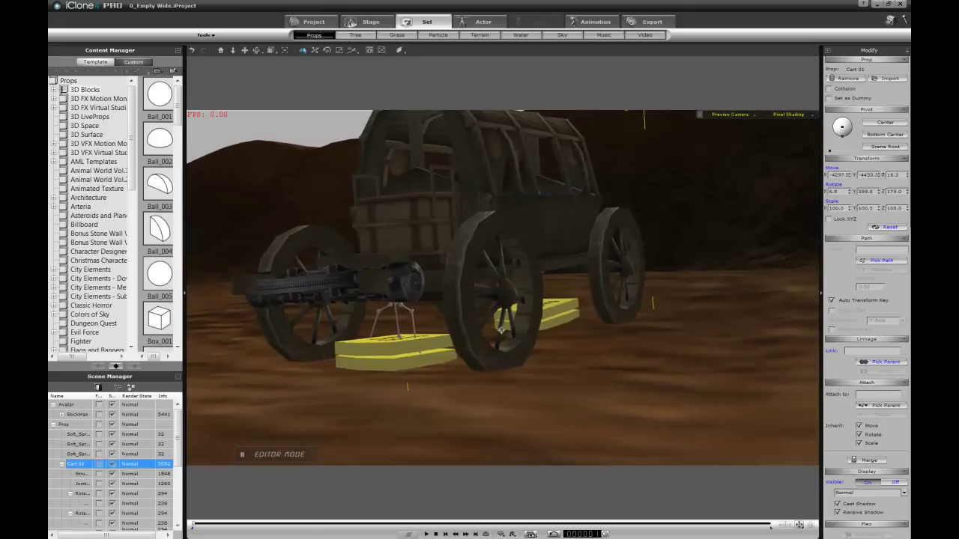
right_click_drag(421, 294, 438, 303)
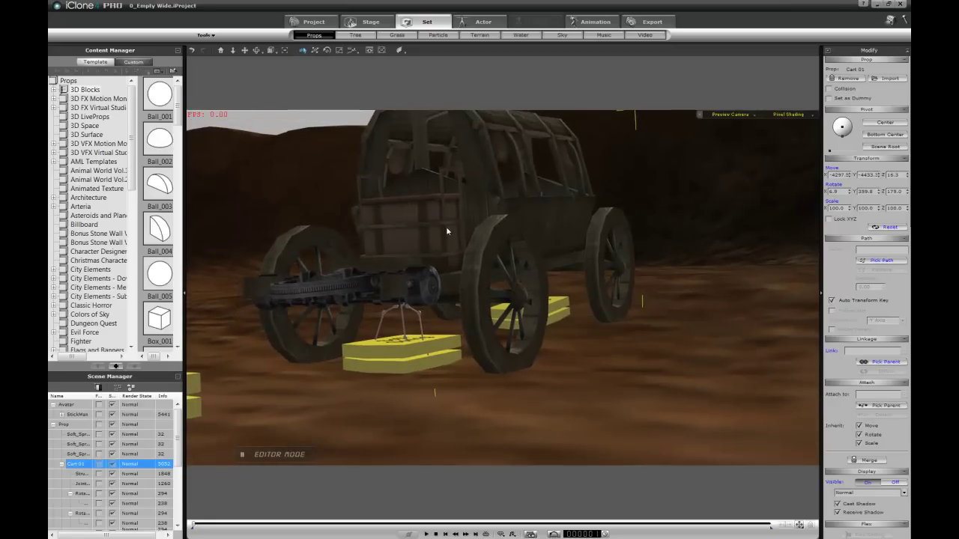
right_click_drag(438, 321, 213, 263)
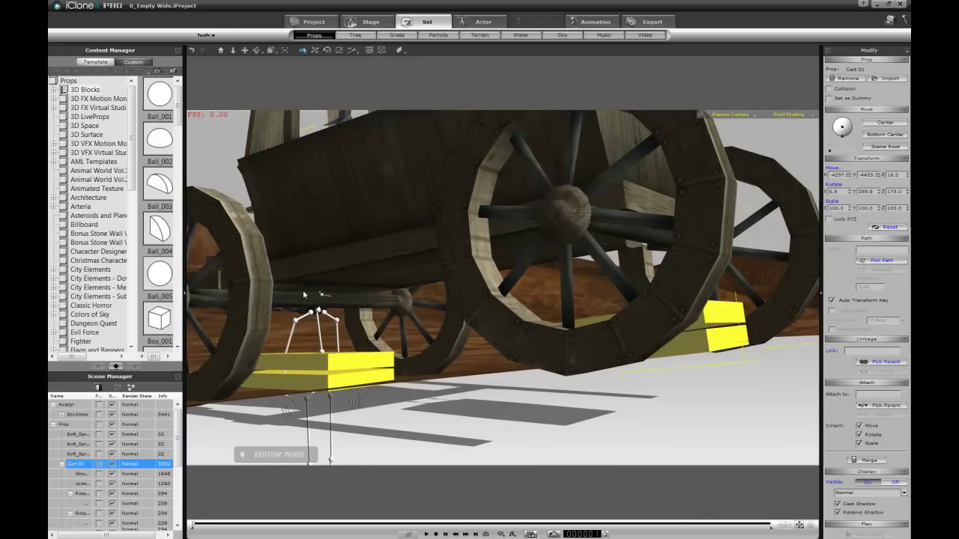
right_click(370, 200)
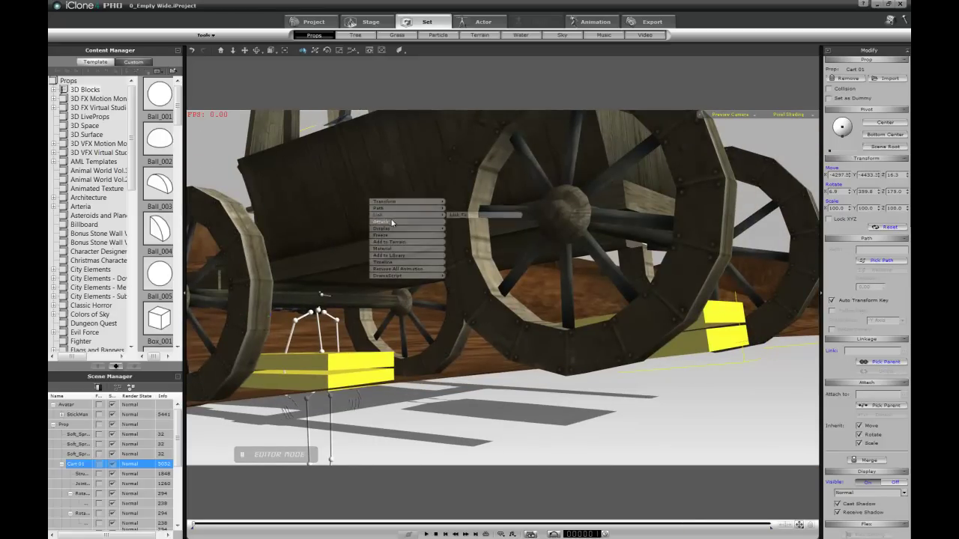
left_click(391, 222)
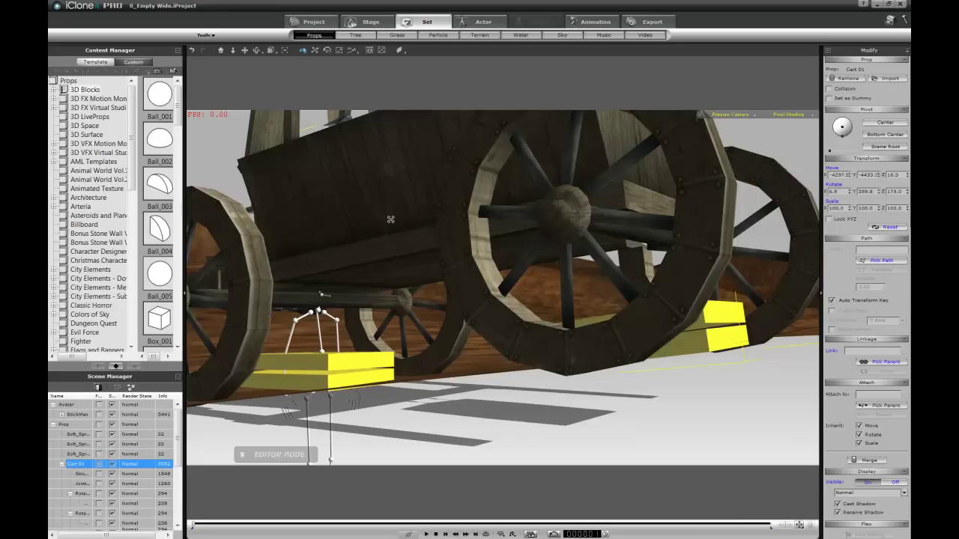
left_click(320, 295)
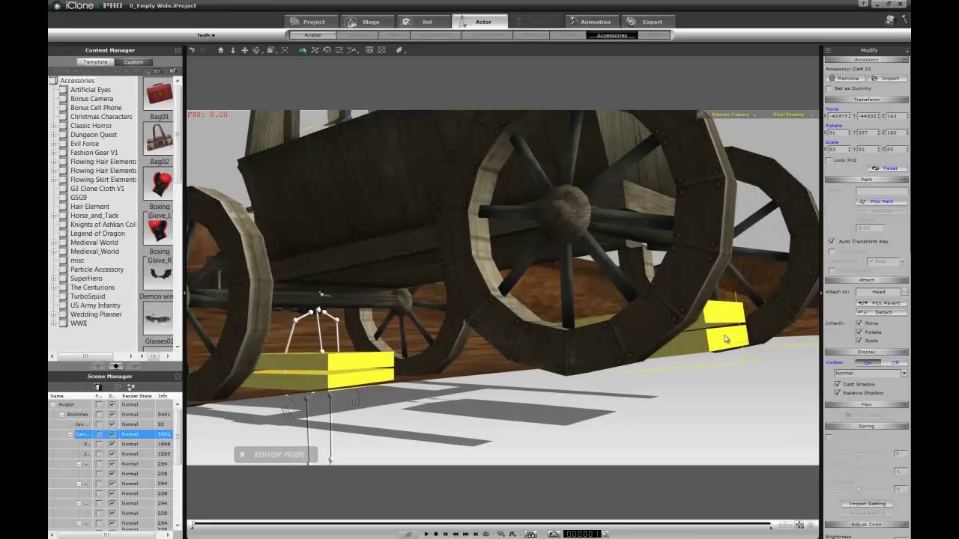
Attach the small box under the trailer to the rear soft spring's Spring01.
right_click_drag(272, 257, 636, 327)
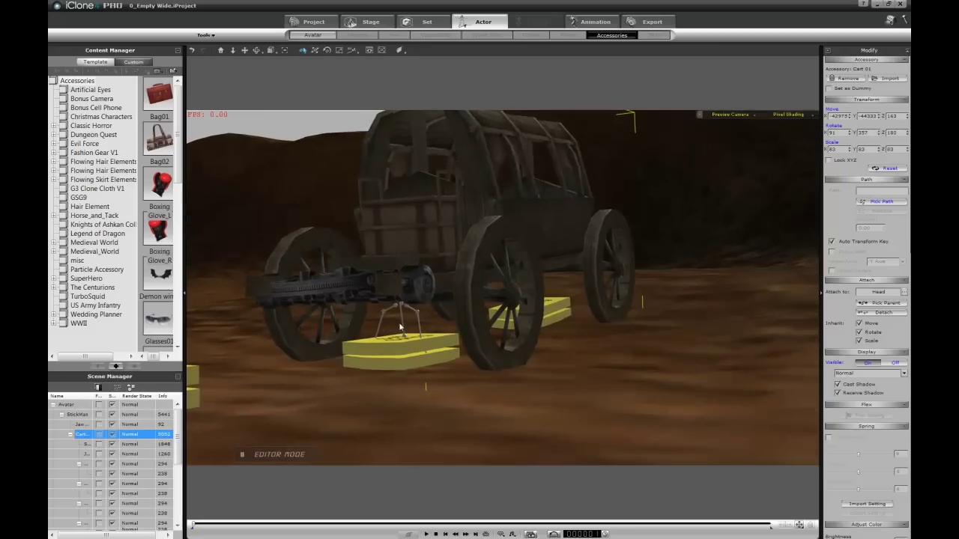
right_click_drag(618, 301, 522, 430)
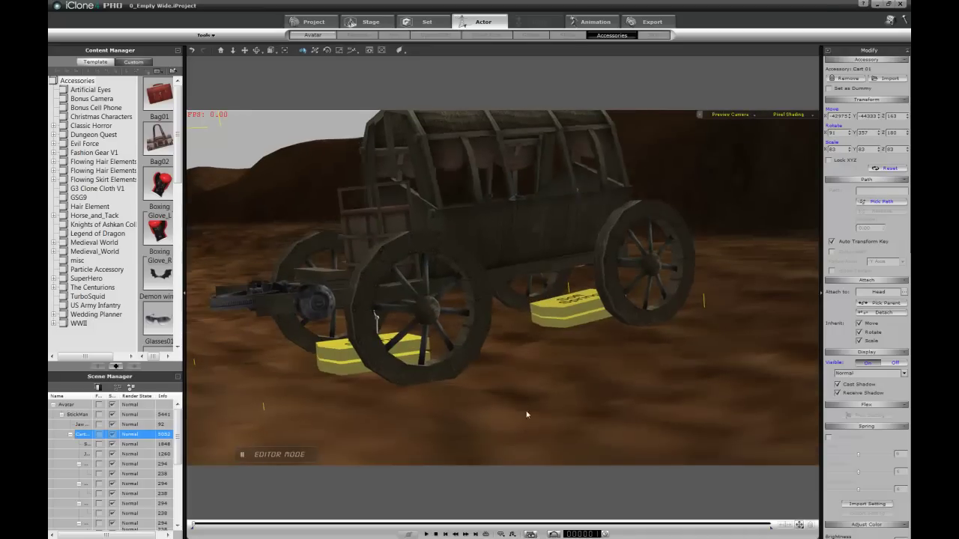
right_click_drag(580, 298, 570, 272)
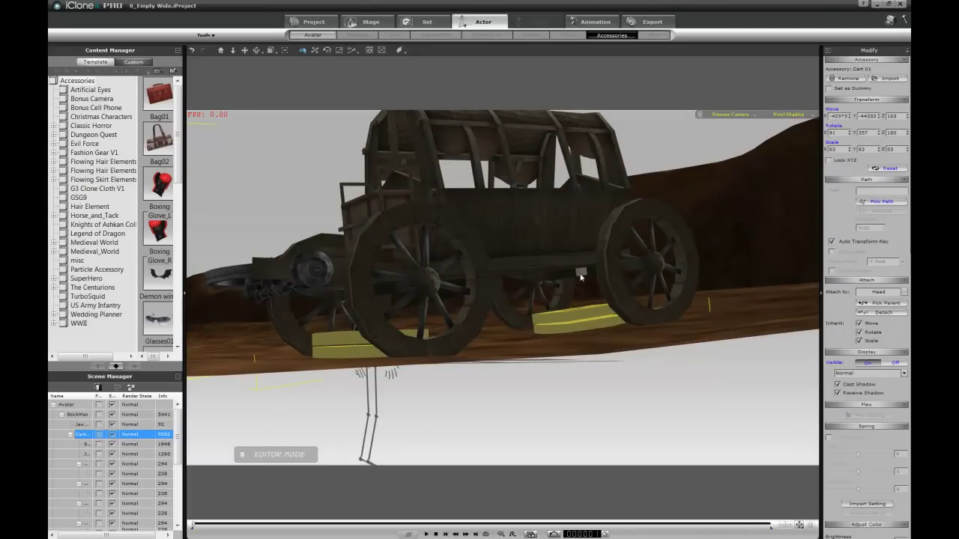
left_click(579, 274)
right_click(581, 275)
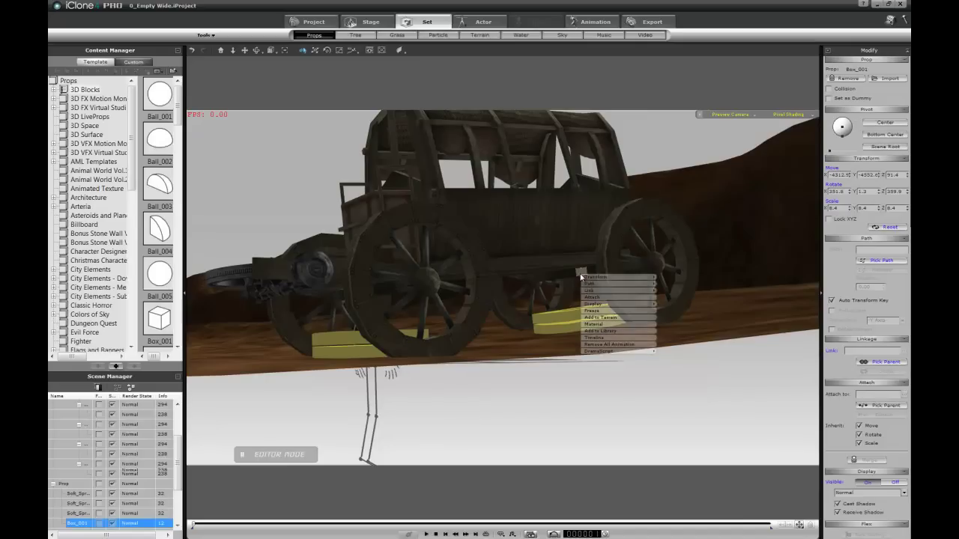
left_click(593, 296)
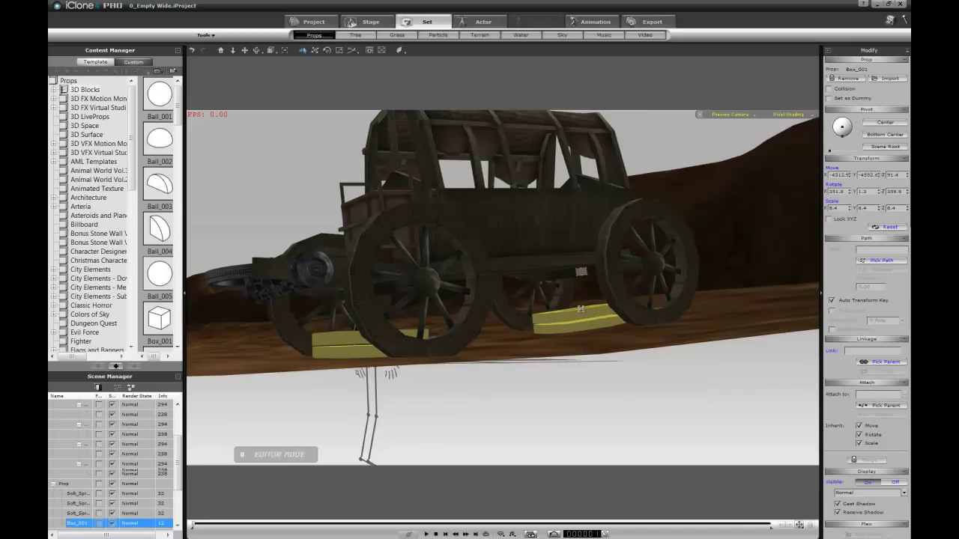
left_click(582, 319)
Apply the Move_Forward action to the rear soft spring, play back the trailer's motion with the follow camera and stop it.
right_click_drag(589, 304, 259, 328)
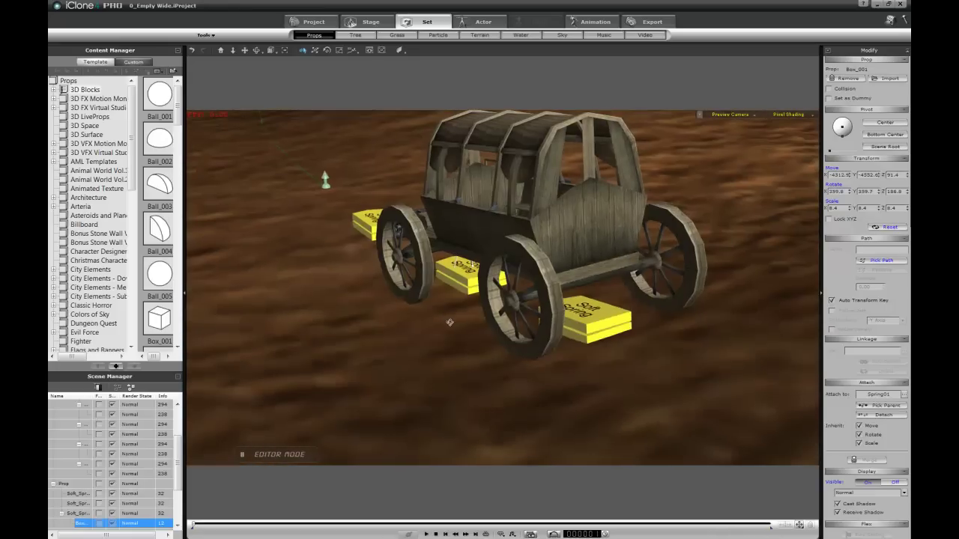
left_click(599, 326)
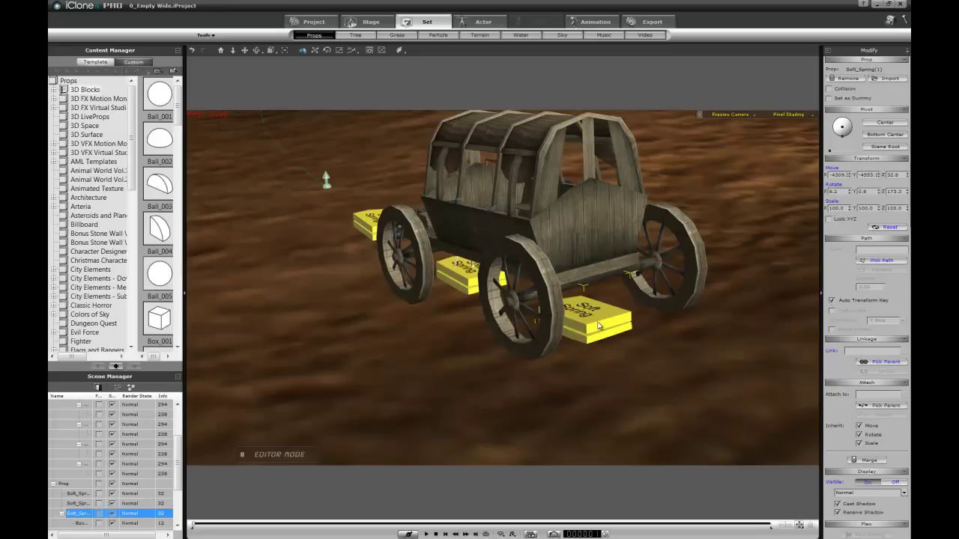
right_click(598, 325)
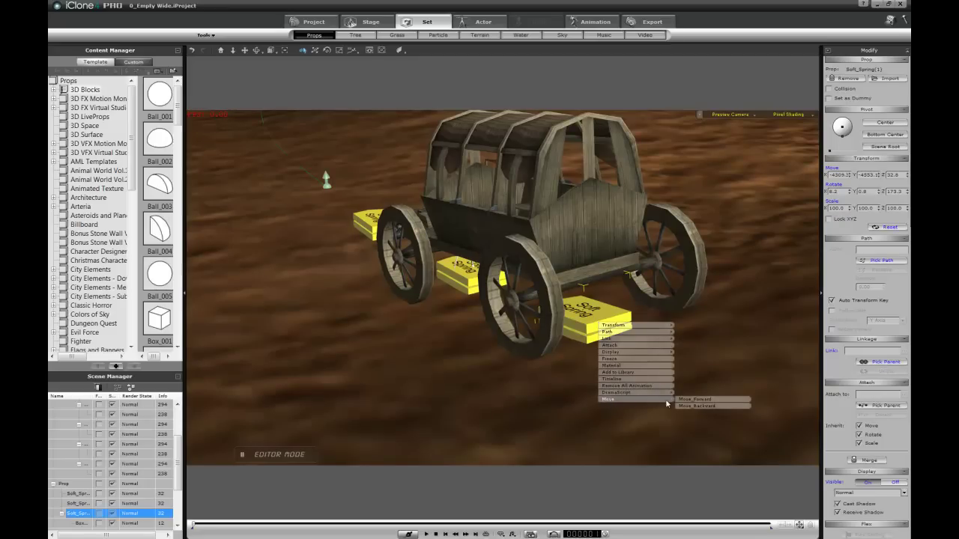
left_click(683, 399)
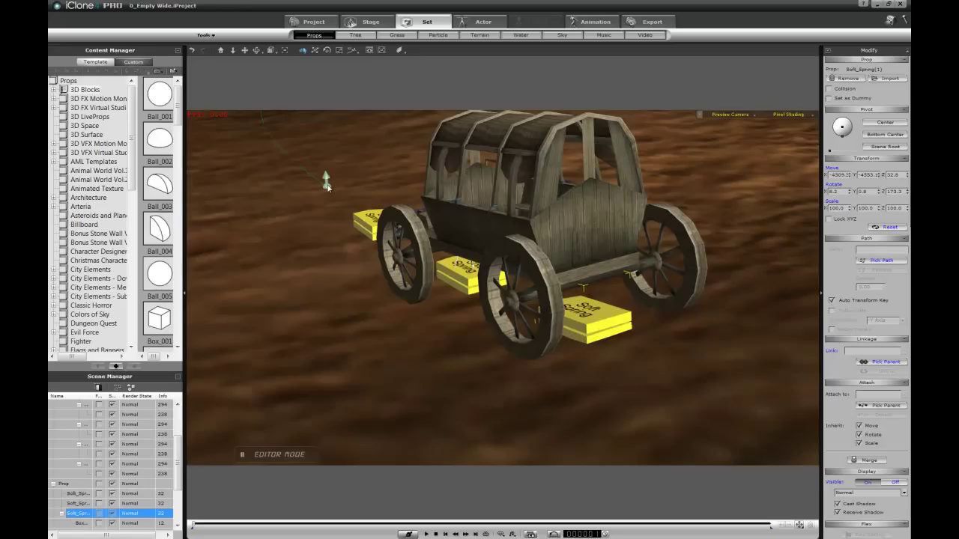
key("space")
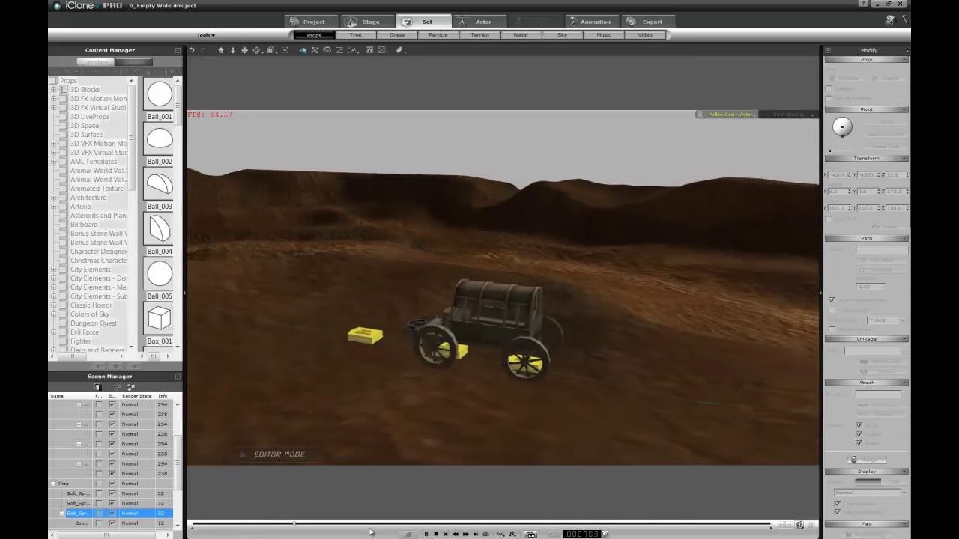
left_click(436, 534)
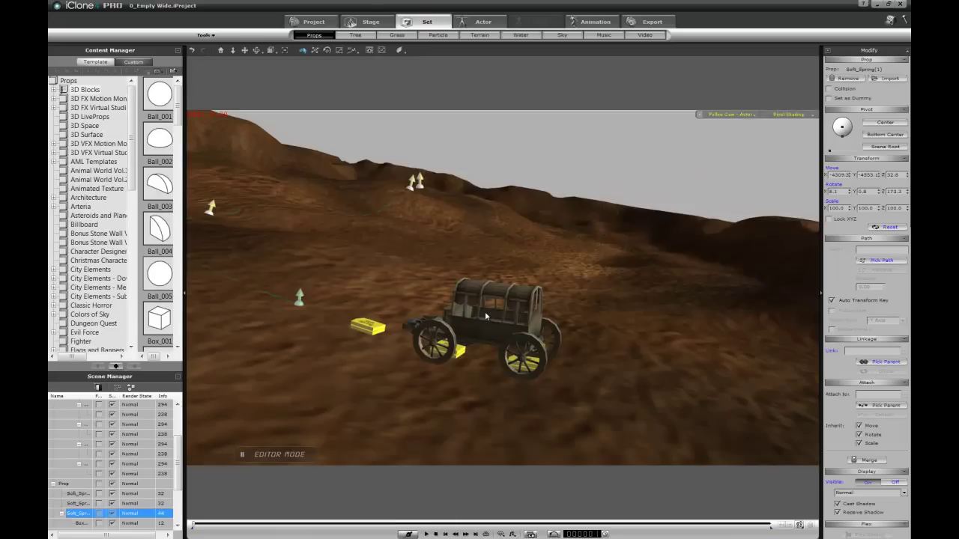
Raise the Cart 01 trailer slightly above the terrain, to about Z 203.
right_click_drag(477, 395, 474, 425)
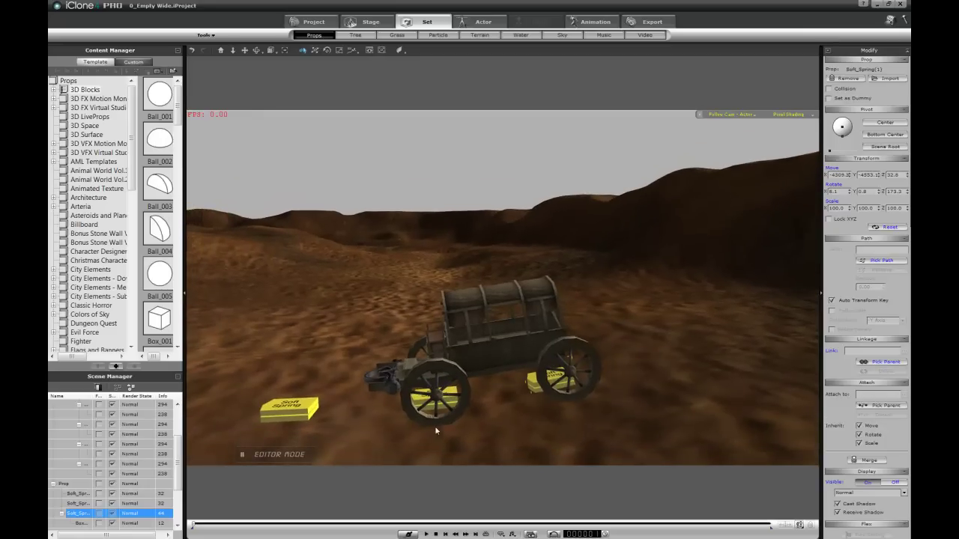
left_click(483, 360)
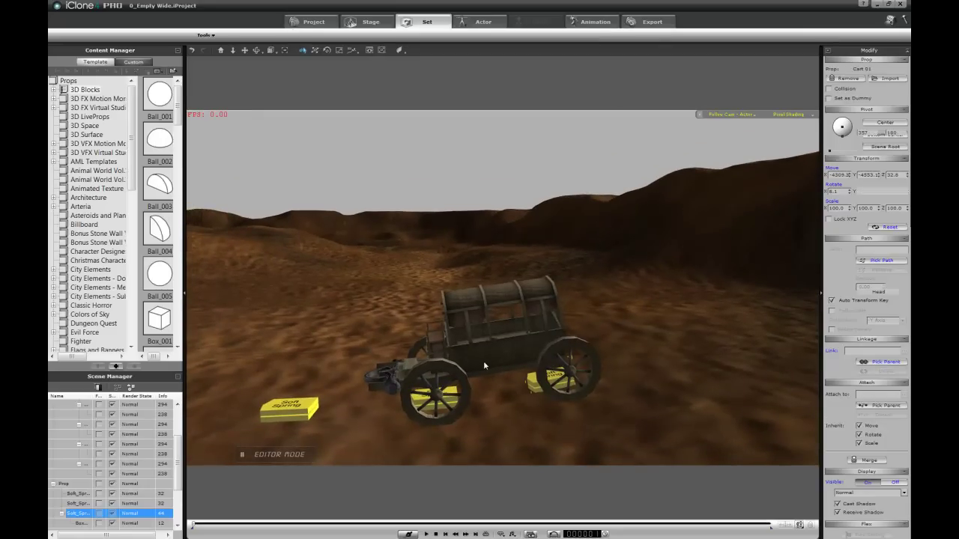
right_click_drag(480, 289, 521, 228)
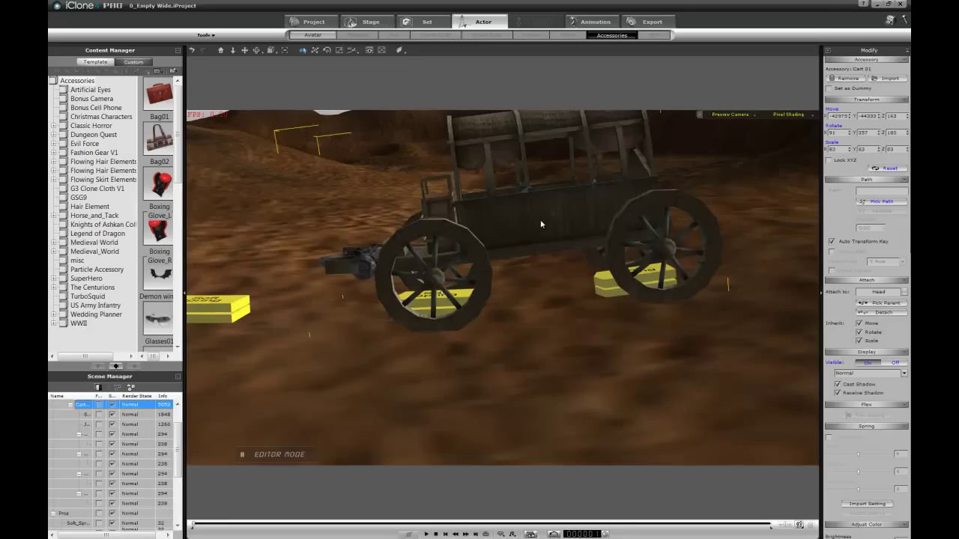
key("w")
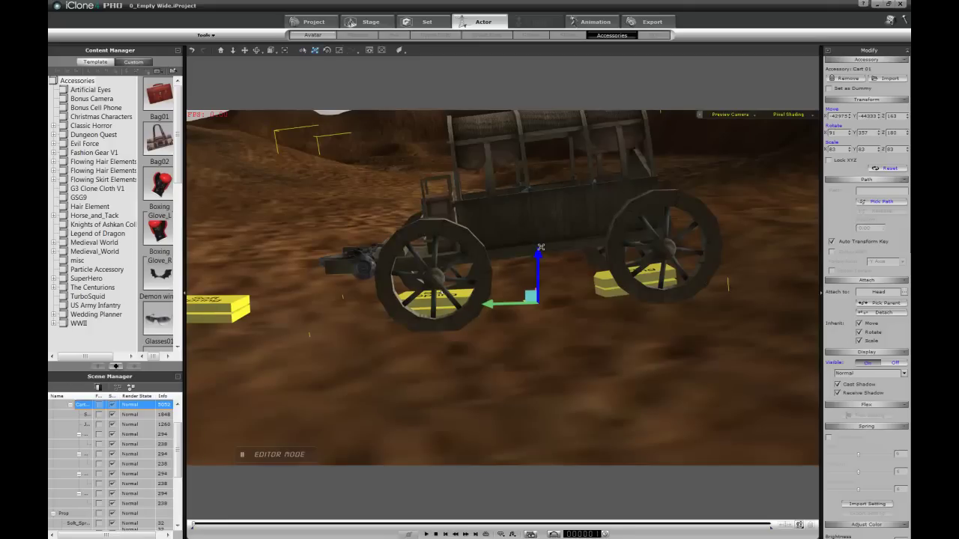
left_click_drag(539, 256, 539, 253)
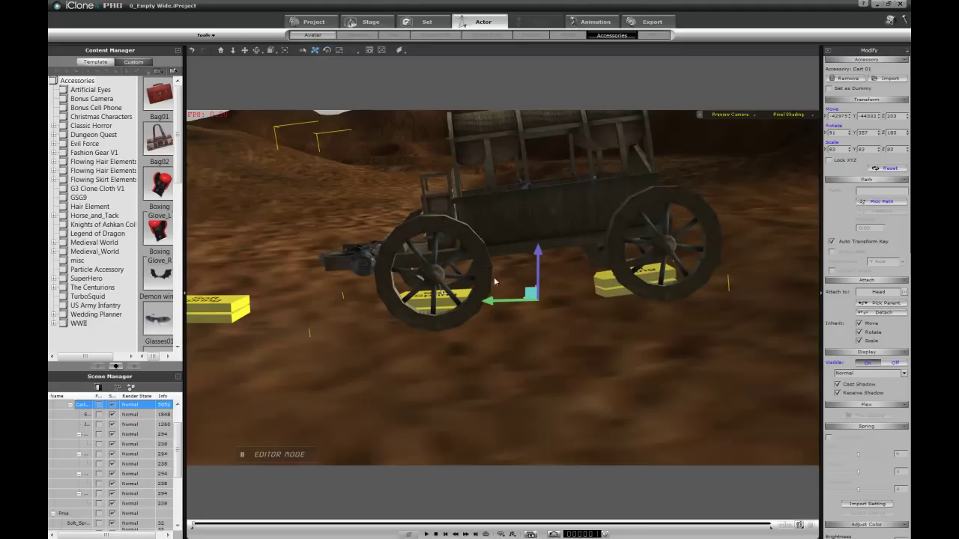
Apply Move_Forward to the rear soft spring again, play the trailer's run over the terrain and stop the playback.
left_click(613, 296)
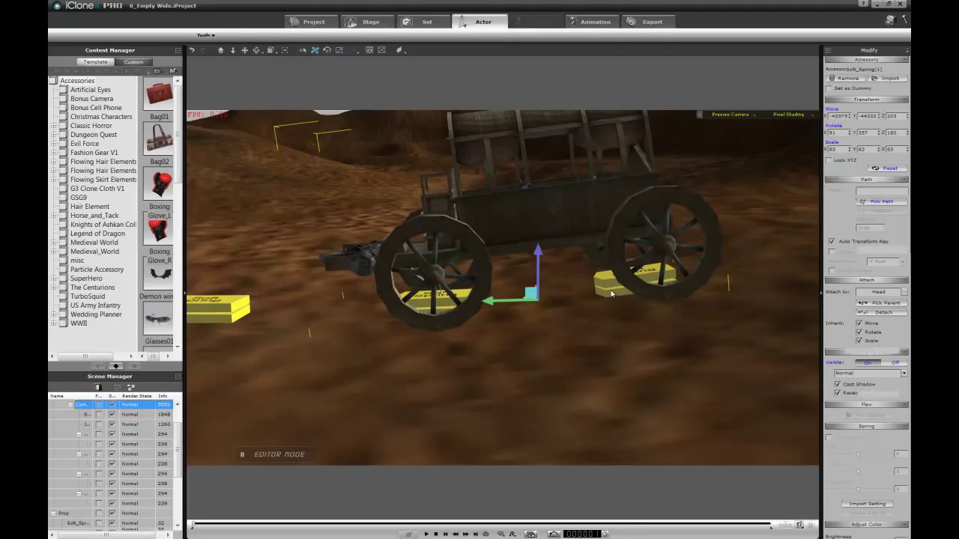
middle_click_drag(620, 292, 473, 268)
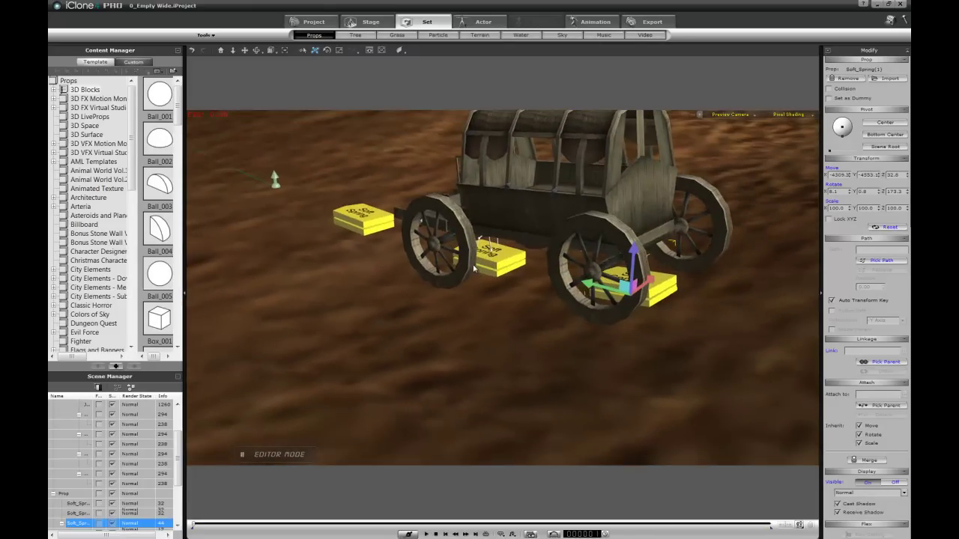
right_click(668, 290)
mouse_move(686, 364)
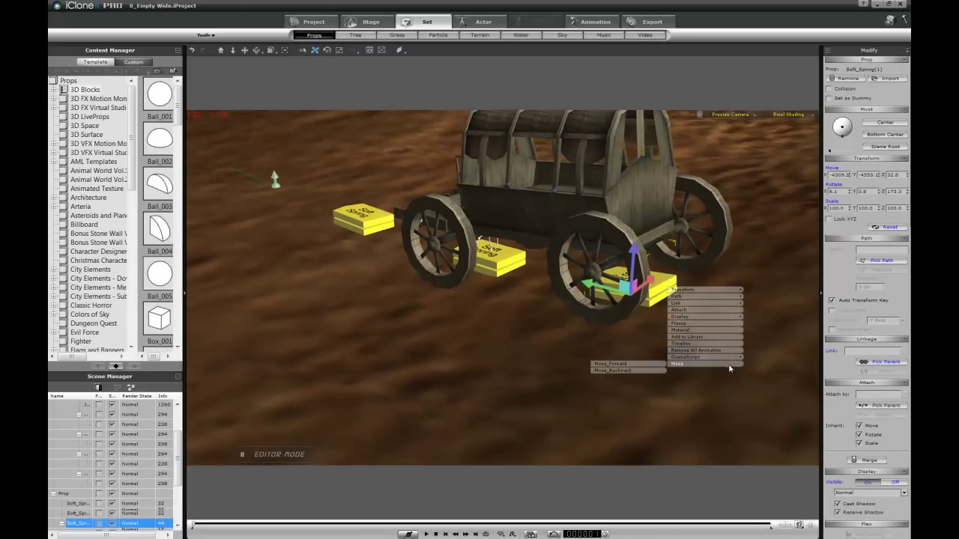
left_click(641, 365)
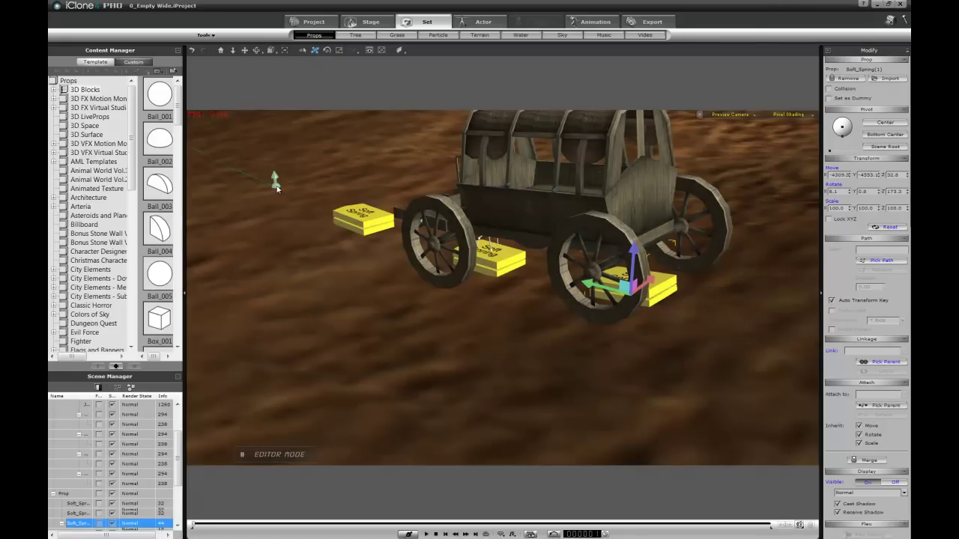
key("space")
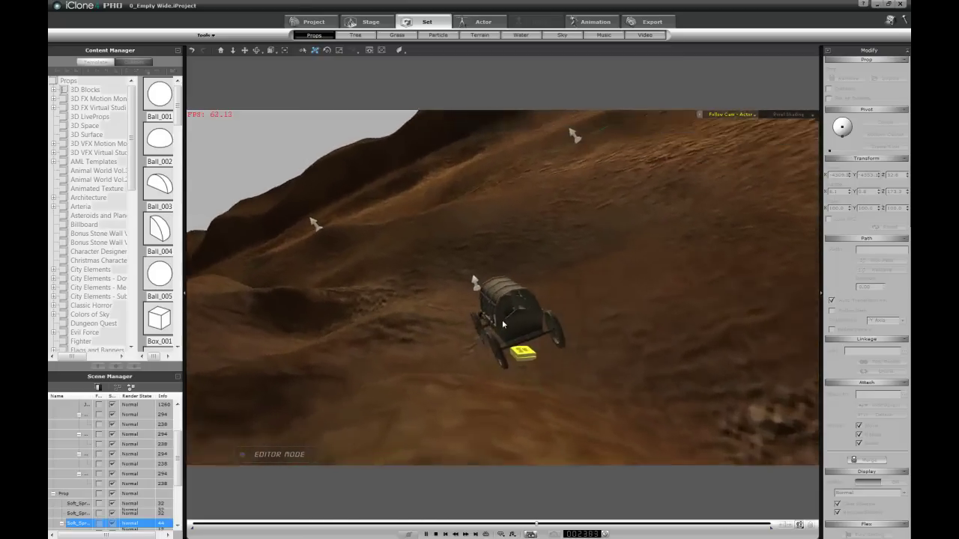
key("space")
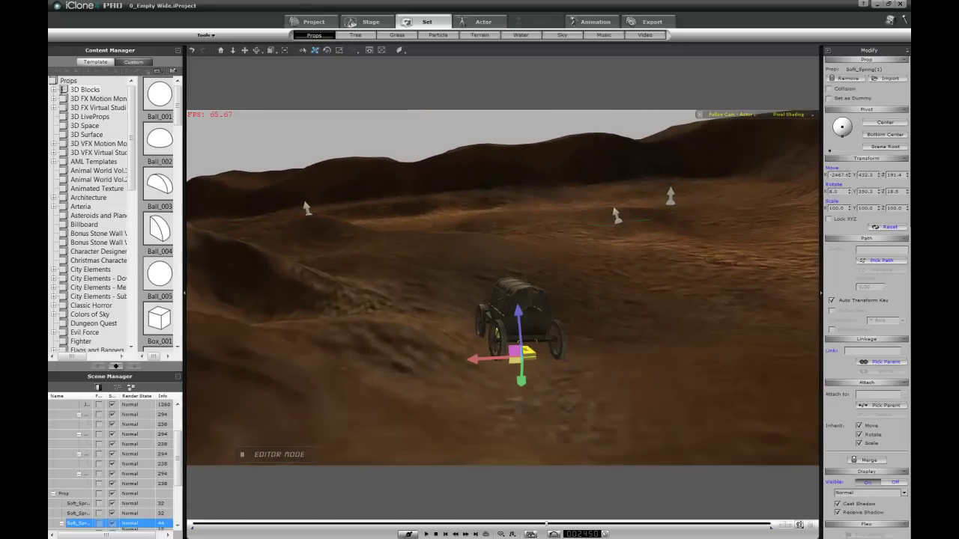
left_click(436, 534)
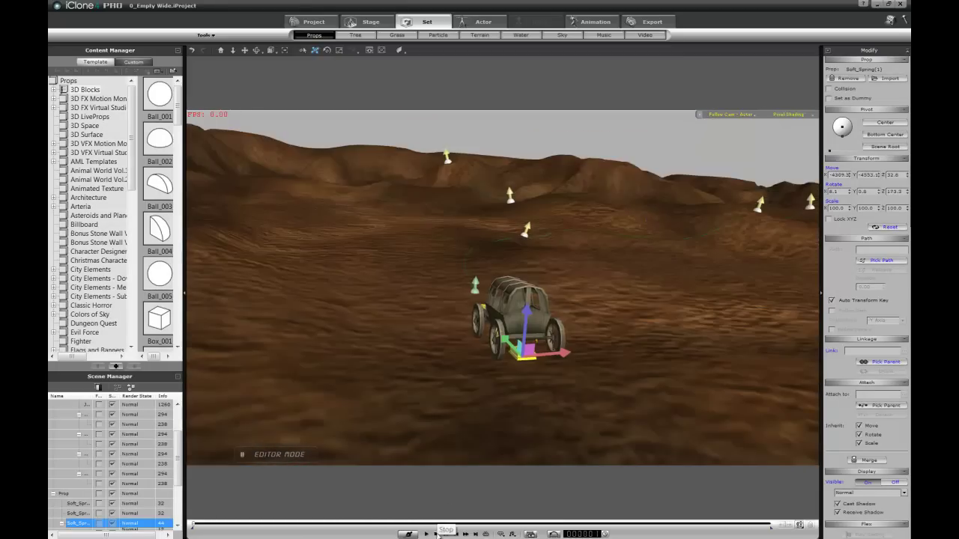
Raise the CloneBone figure beneath the trailer's front axle slightly, to about Z -91.
right_click_drag(348, 317, 415, 308)
right_click_drag(254, 299, 412, 251)
scroll(463, 261, "up", 3)
scroll(485, 345, "up", 2)
right_click_drag(517, 442, 475, 325)
scroll(519, 381, "up", 2)
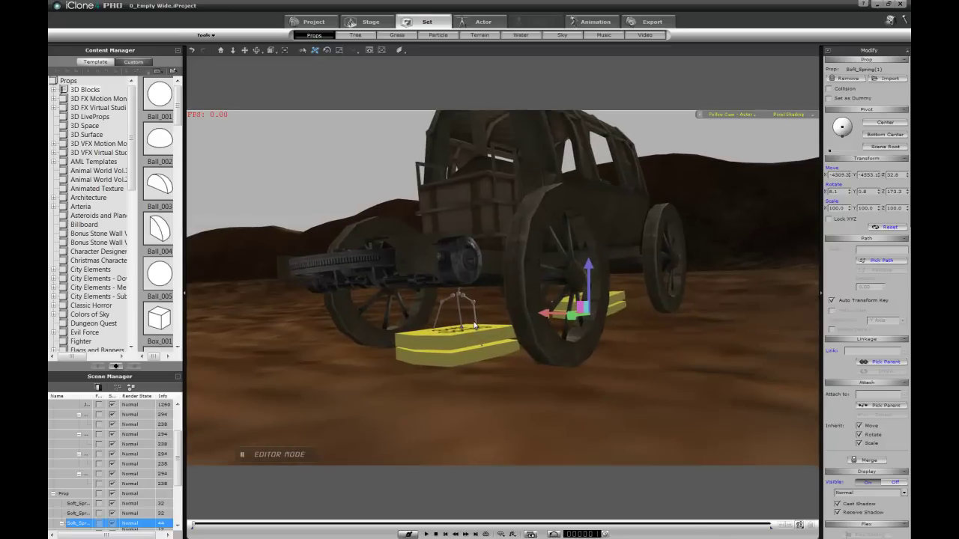
left_click(454, 291)
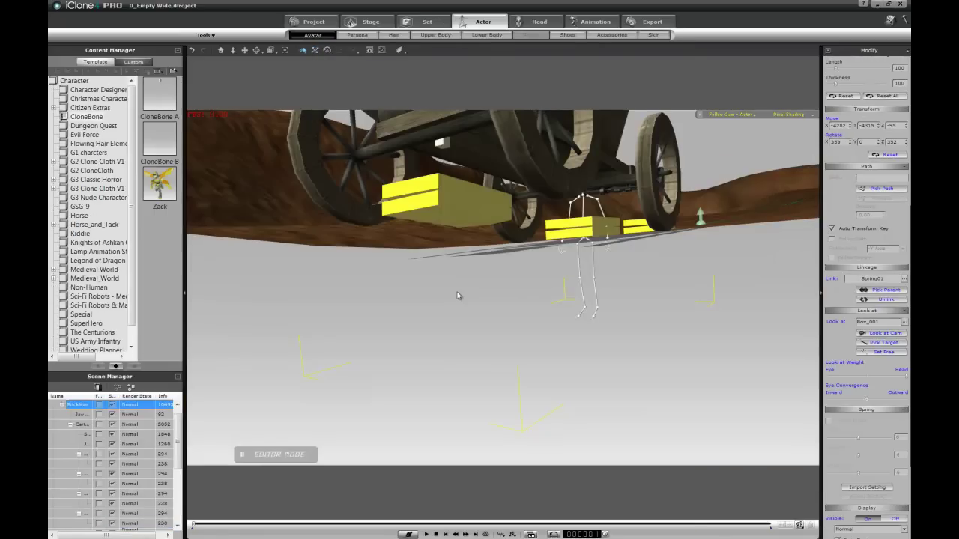
right_click_drag(559, 204, 451, 101)
middle_click_drag(460, 127, 454, 212)
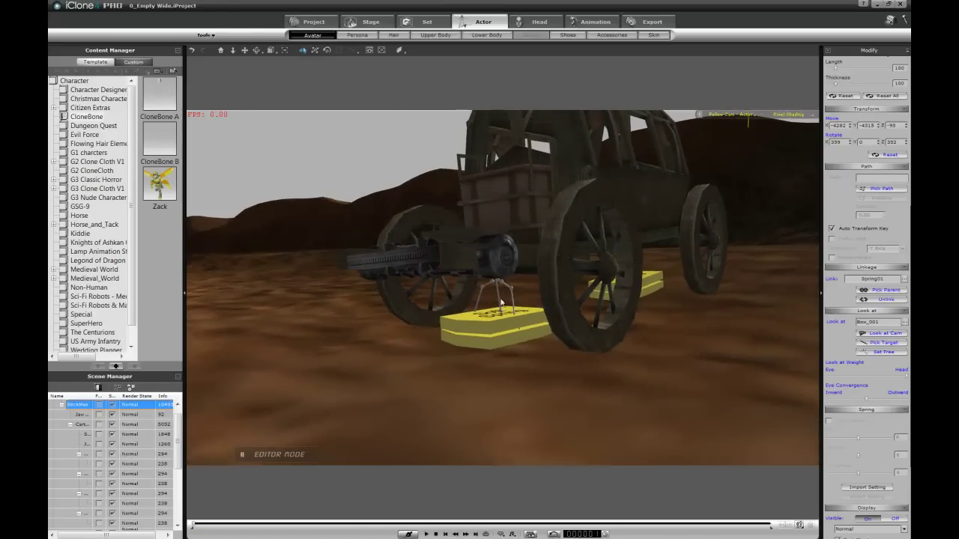
key("w")
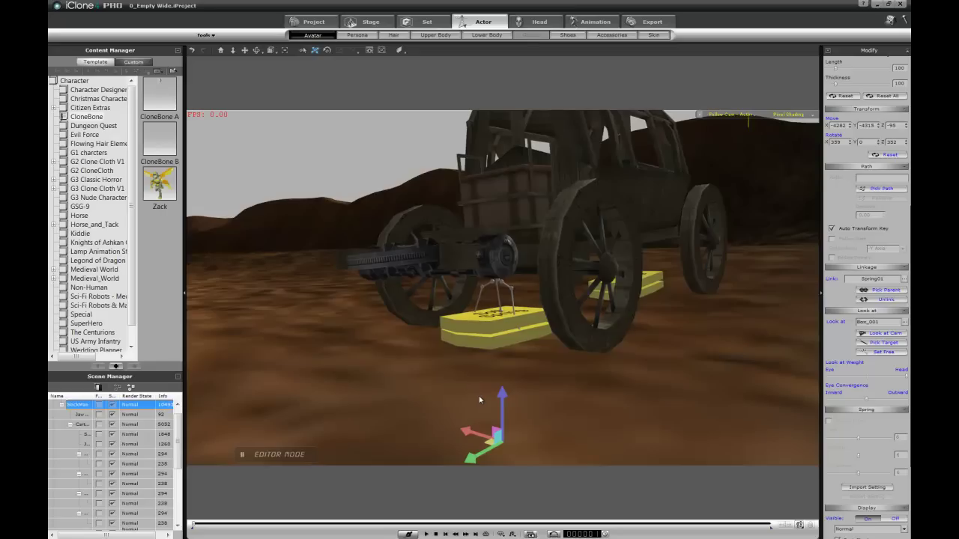
key("ctrl+q")
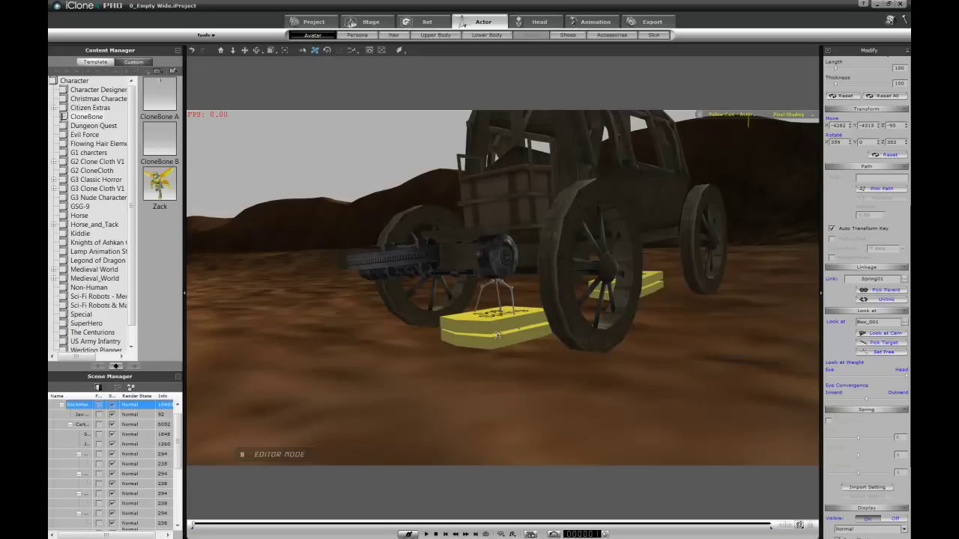
left_click_drag(498, 336, 497, 334)
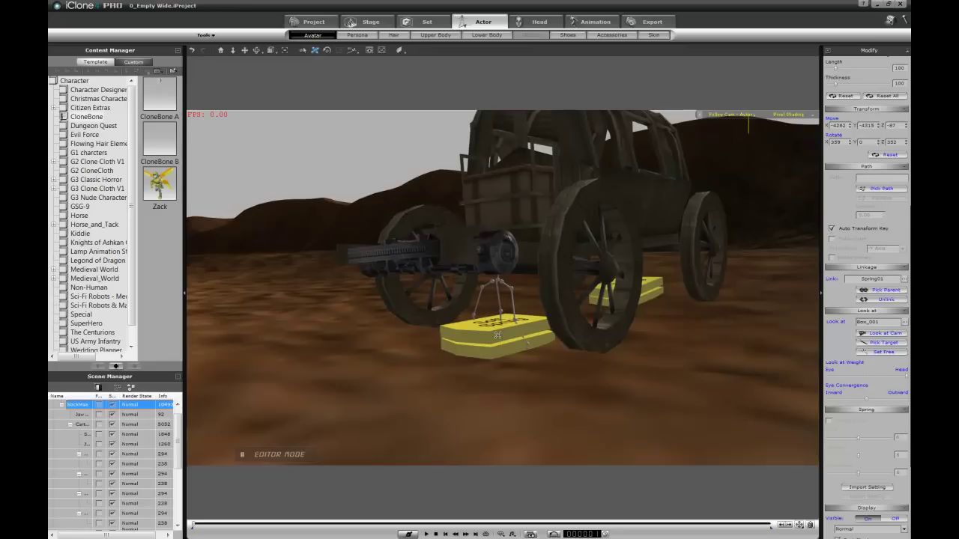
middle_click_drag(657, 327, 510, 305)
key("ctrl+z")
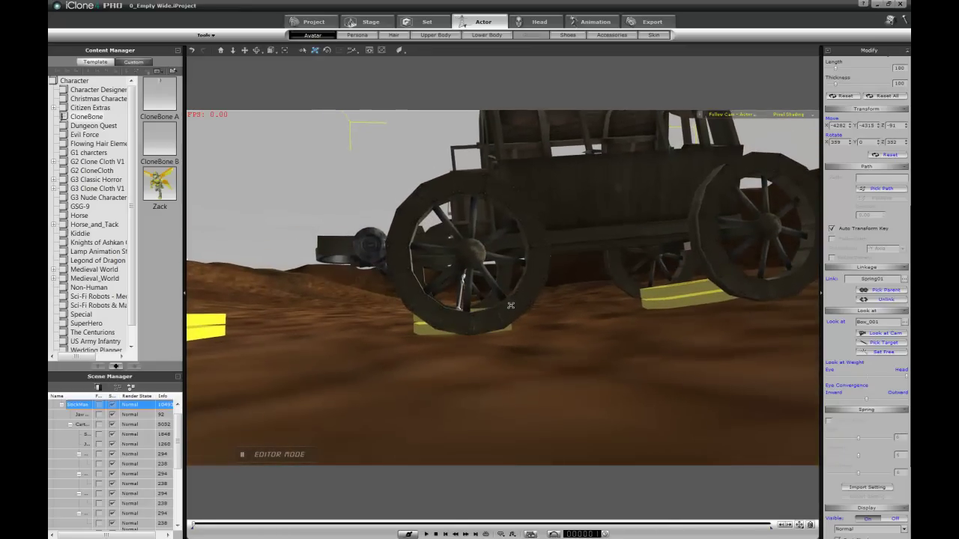
Play back the trailer's ride along the track to check its height over the terrain, and stop the playback.
middle_click_drag(672, 246, 552, 353)
right_click_drag(552, 353, 552, 408)
mouse_move(521, 315)
right_mouse_down()
mouse_move(507, 337)
mouse_move(507, 327)
right_mouse_up()
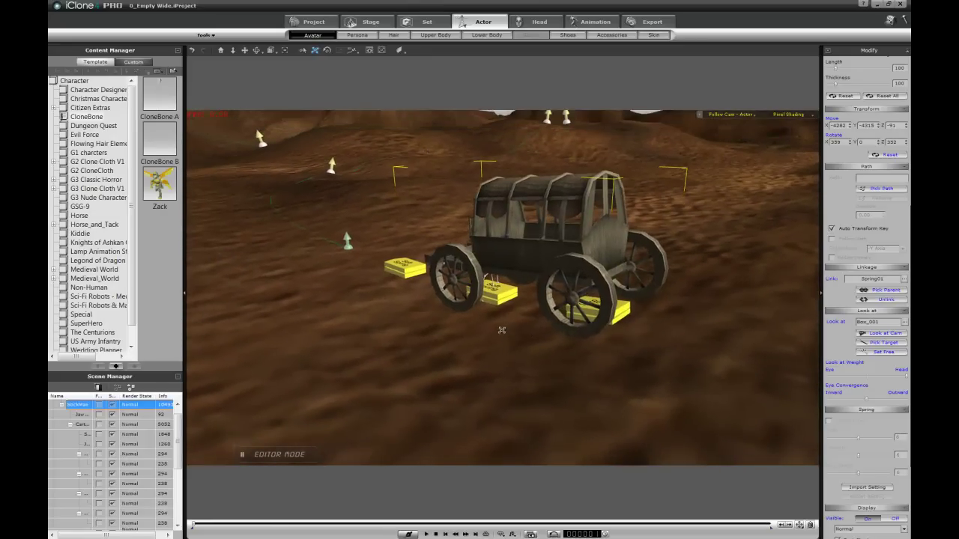
key("space")
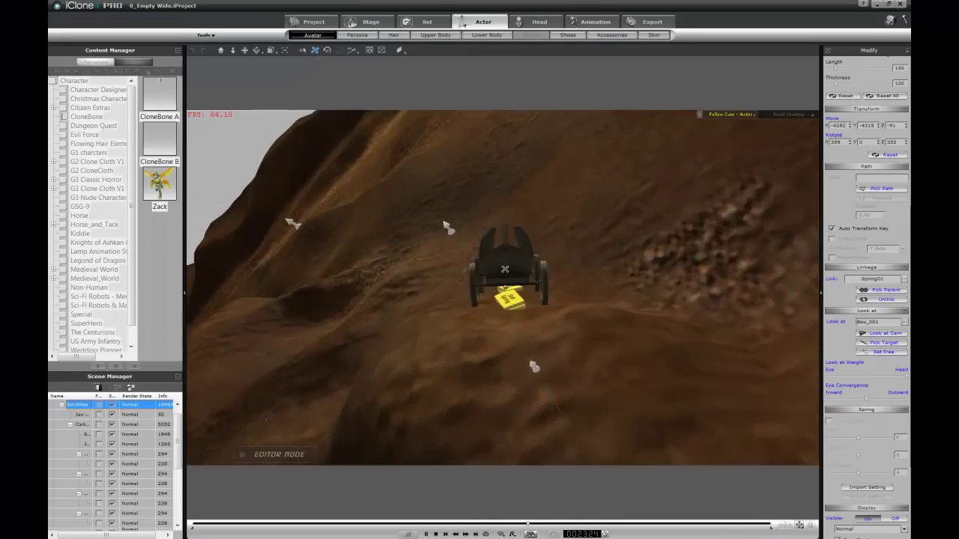
key("space")
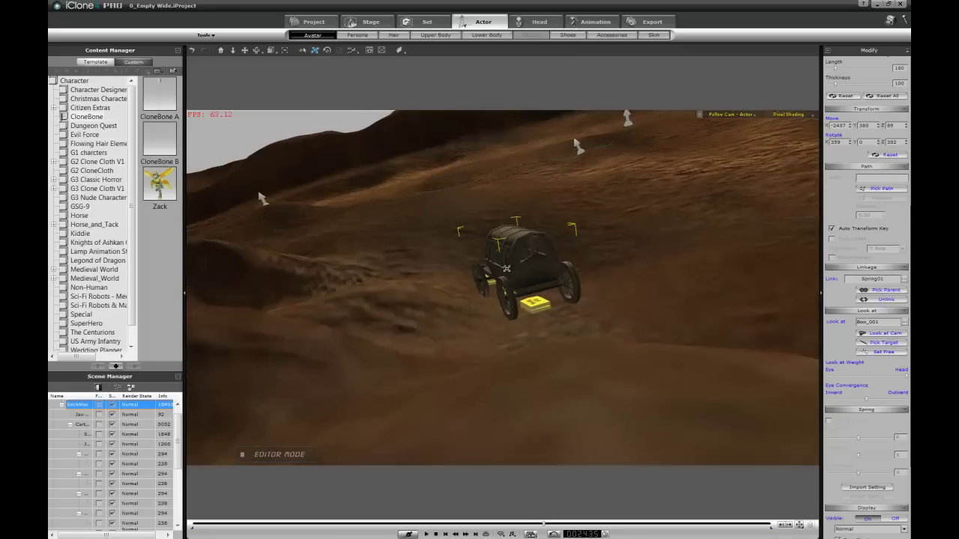
left_click(437, 534)
Add the harnessed farm horse Horse_C_03 from the Horse_and_Tack characters to the scene.
middle_click_drag(520, 356, 792, 334)
middle_click_drag(583, 337, 646, 321)
right_click_drag(647, 321, 523, 346)
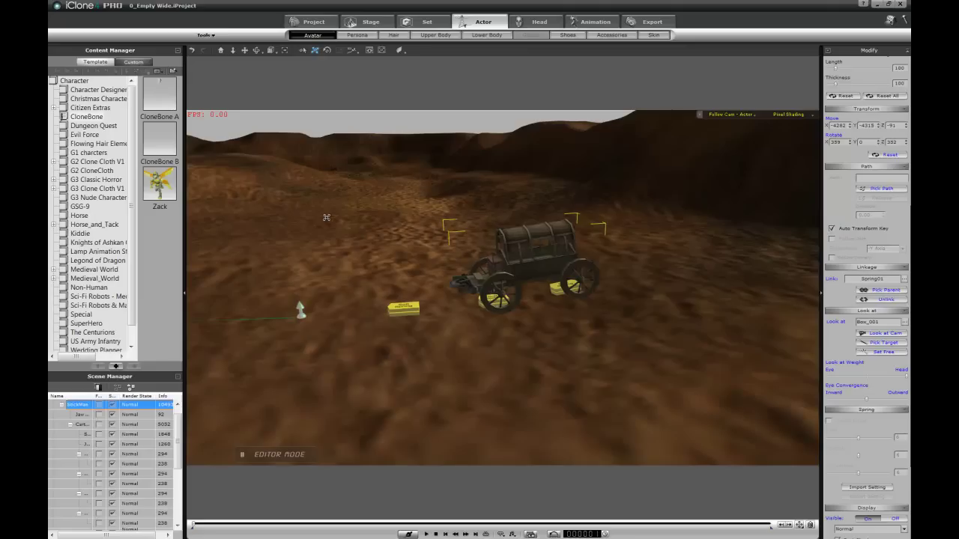
left_click(418, 22)
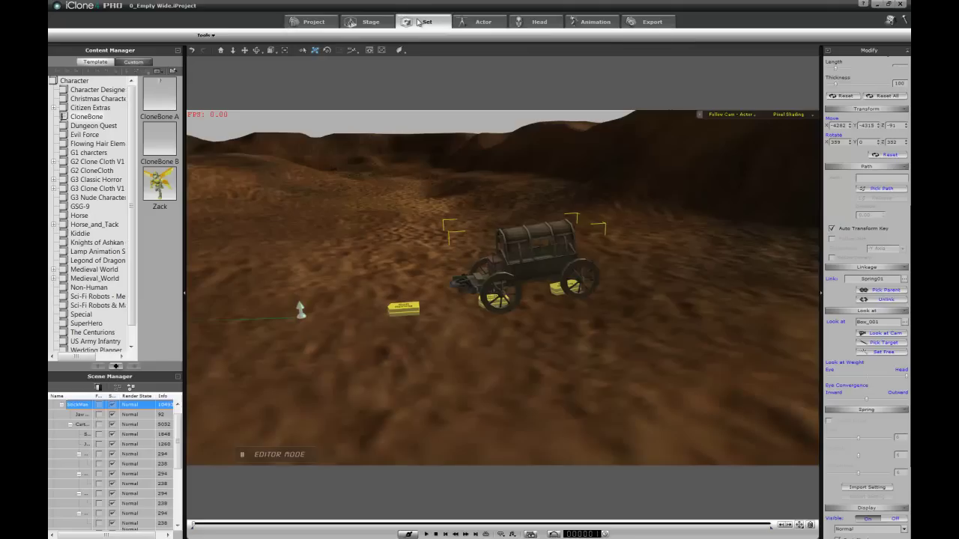
left_click(483, 21)
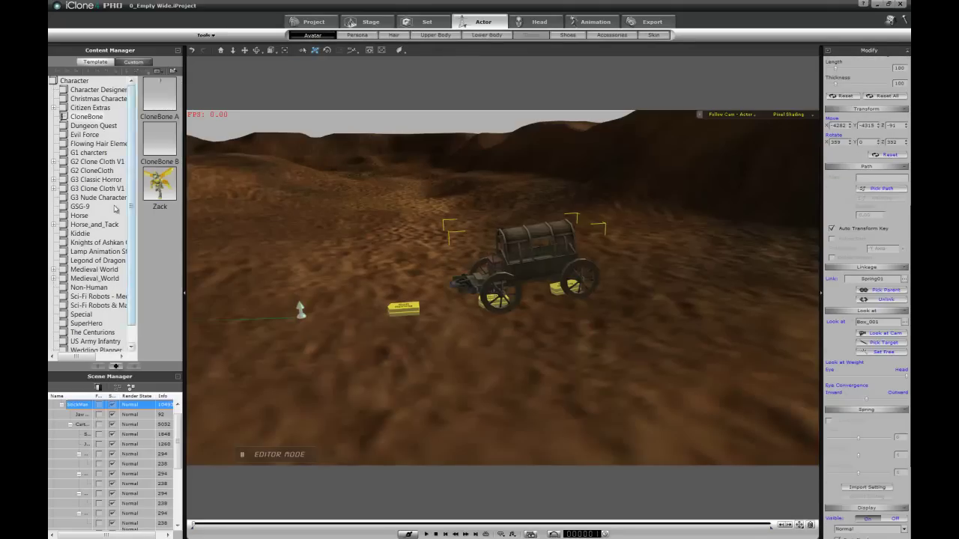
left_click(54, 224)
left_click(94, 242)
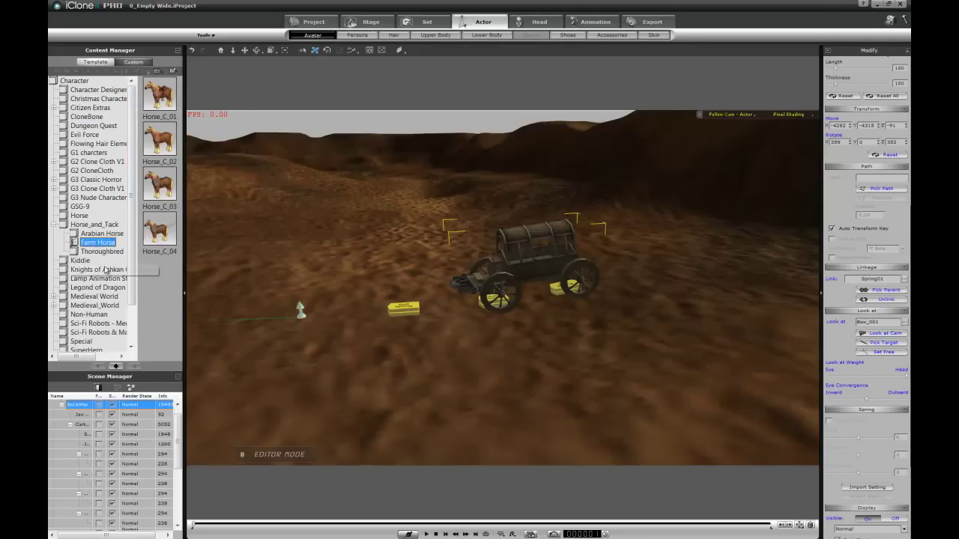
left_click(80, 215)
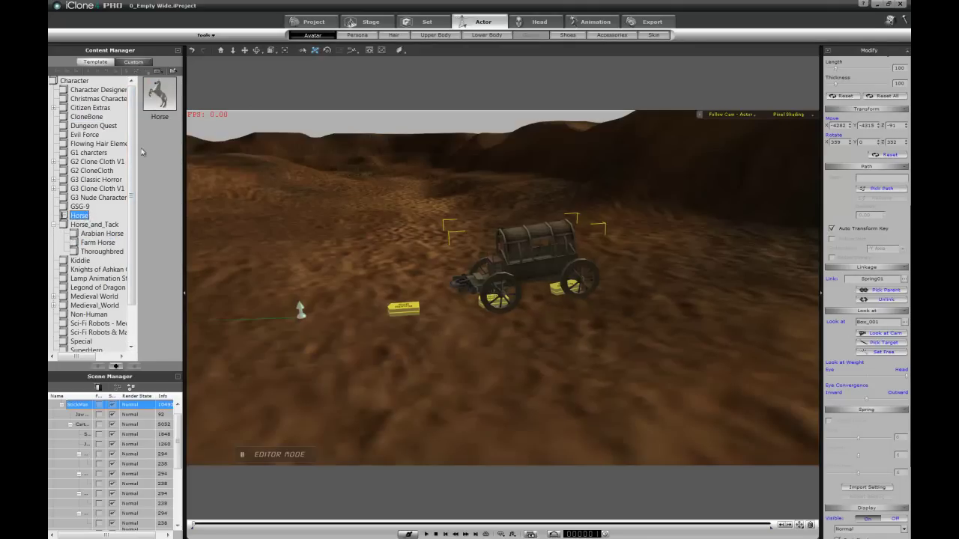
left_click(109, 242)
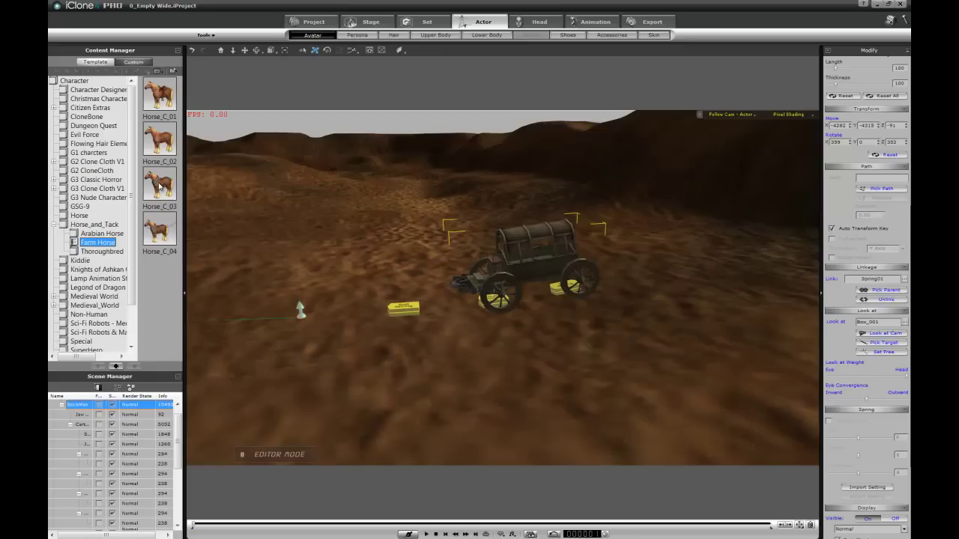
left_click_drag(159, 186, 406, 327)
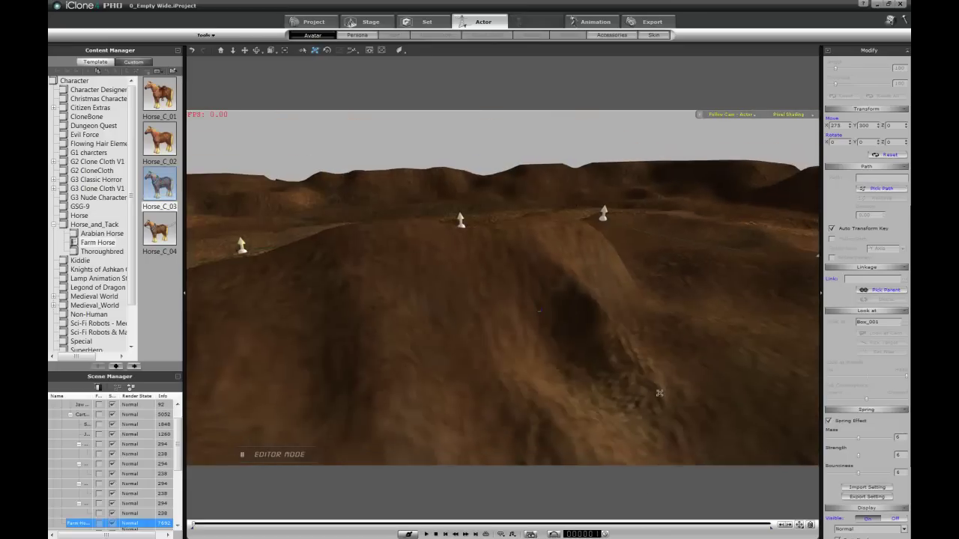
Move the farm horse across the terrain to the area in front of the trailer, about X -4275, Y -3817.
middle_click_drag(660, 393, 634, 372)
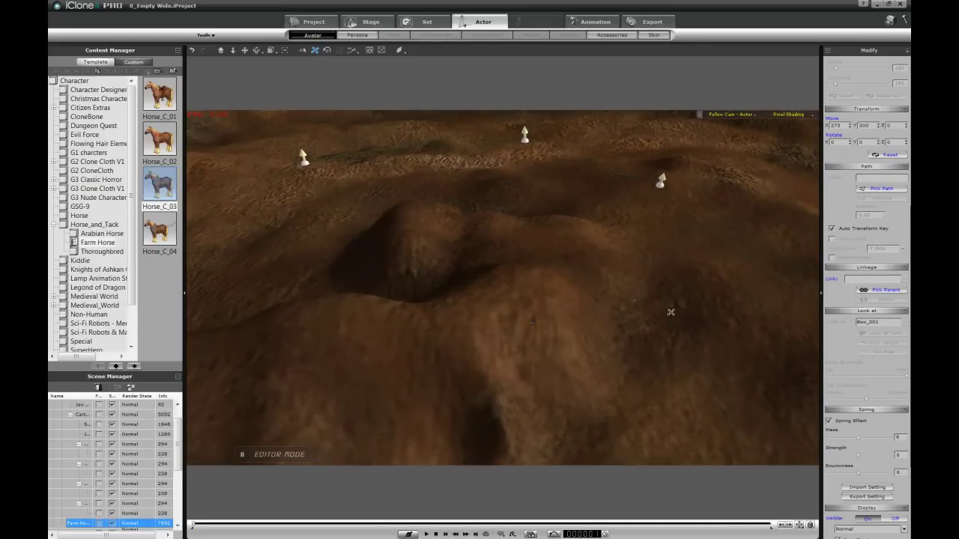
left_click_drag(639, 265, 886, 538)
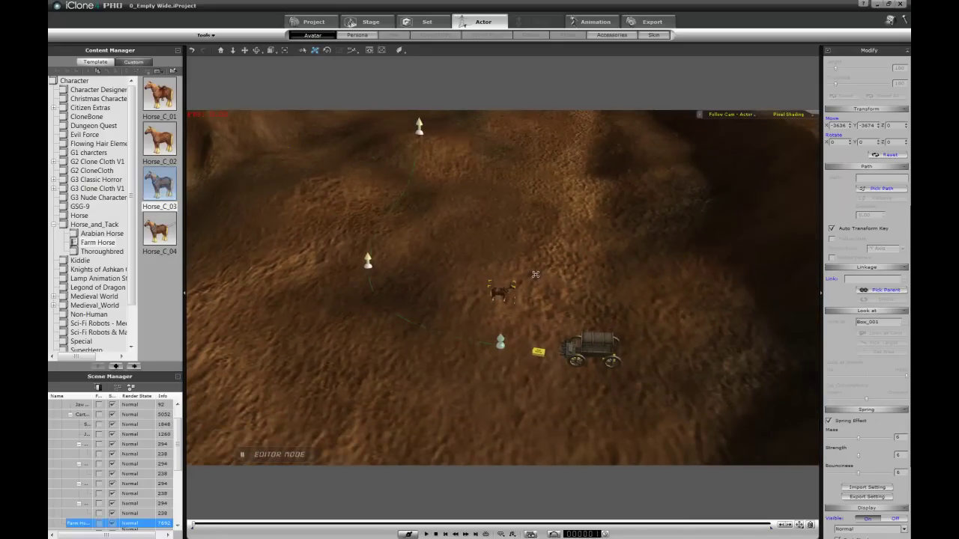
key("p")
left_click_drag(405, 198, 566, 259, "alt")
left_click_drag(498, 169, 581, 172)
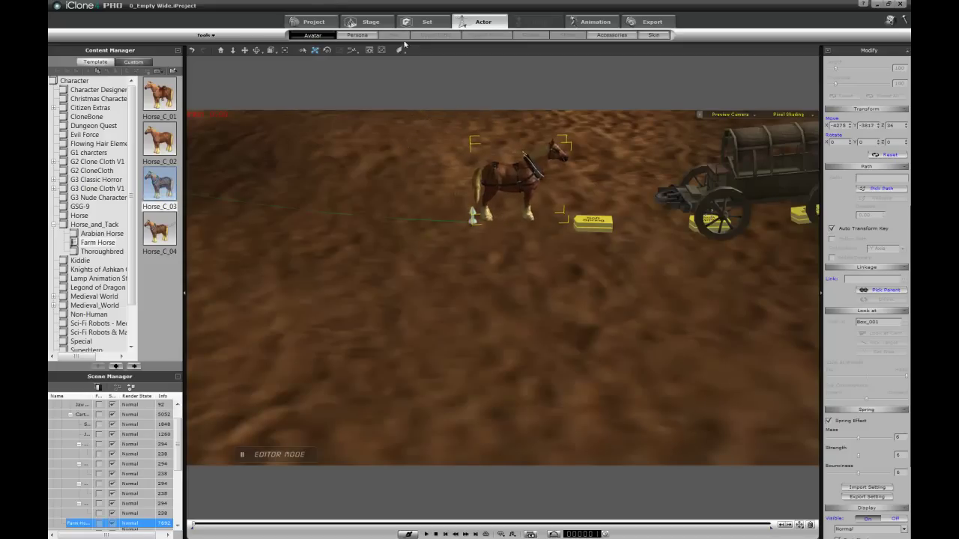
Enable Follow Terrain, place the farm horse over the front soft spring and turn it to face away from the trailer.
left_click(358, 52)
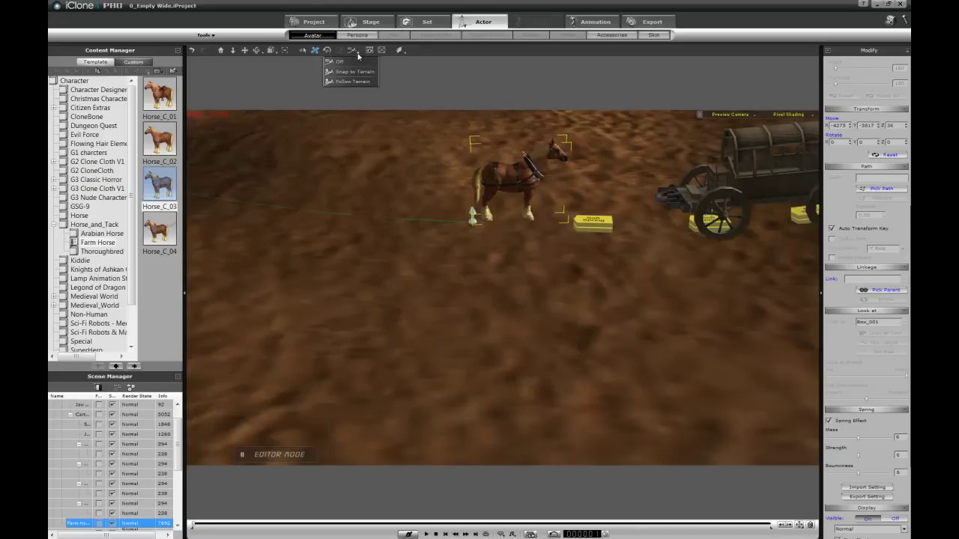
left_click(357, 88)
left_click_drag(507, 173, 558, 234)
right_click_drag(541, 229, 700, 231)
right_click_drag(630, 280, 624, 265)
left_click_drag(624, 265, 606, 258)
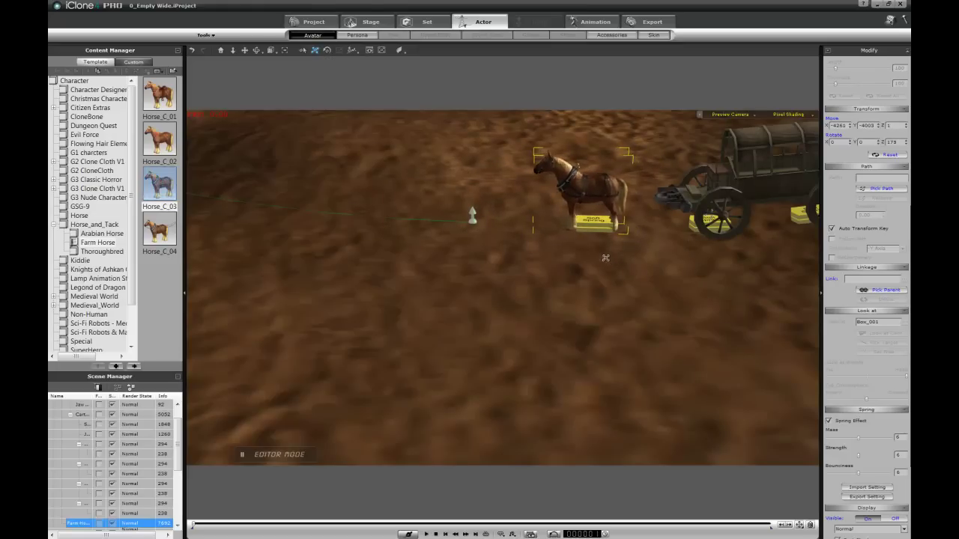
Align the farm horse with the trailer and front soft spring, at about X -4256, Y -4014 with a Z rotation of 171.
middle_click_drag(605, 258, 668, 326)
right_click_drag(668, 326, 490, 350)
right_click_drag(635, 297, 647, 295)
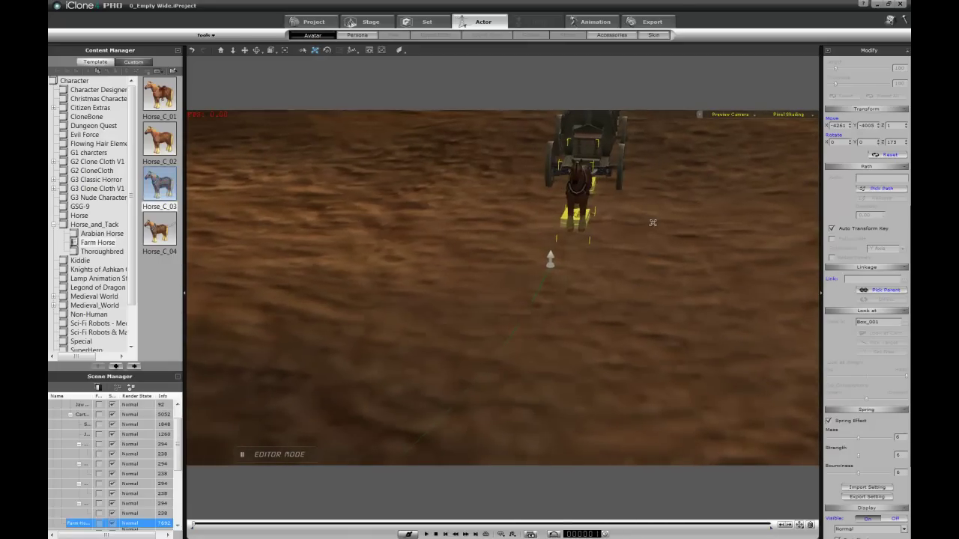
right_click_drag(645, 220, 673, 241)
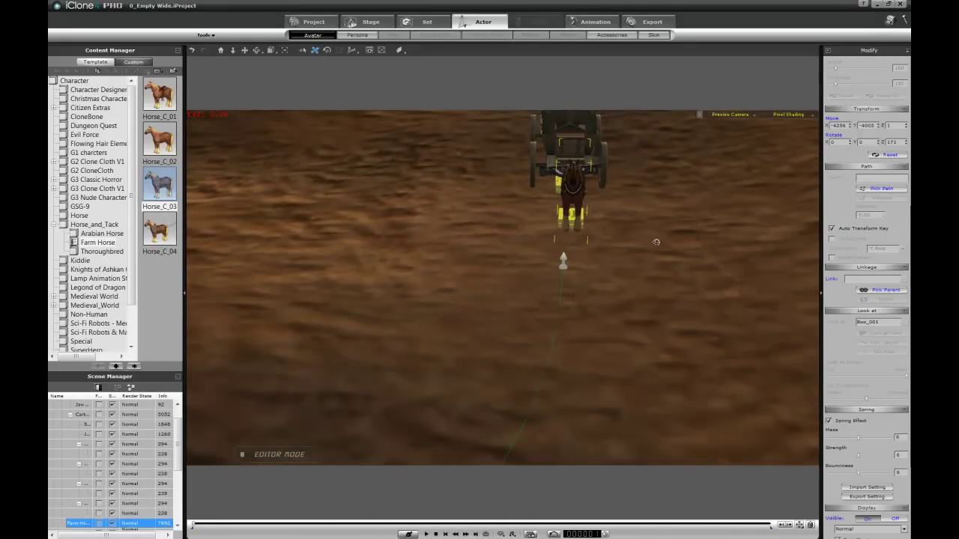
right_click_drag(656, 228, 598, 268)
left_click_drag(600, 267, 602, 268)
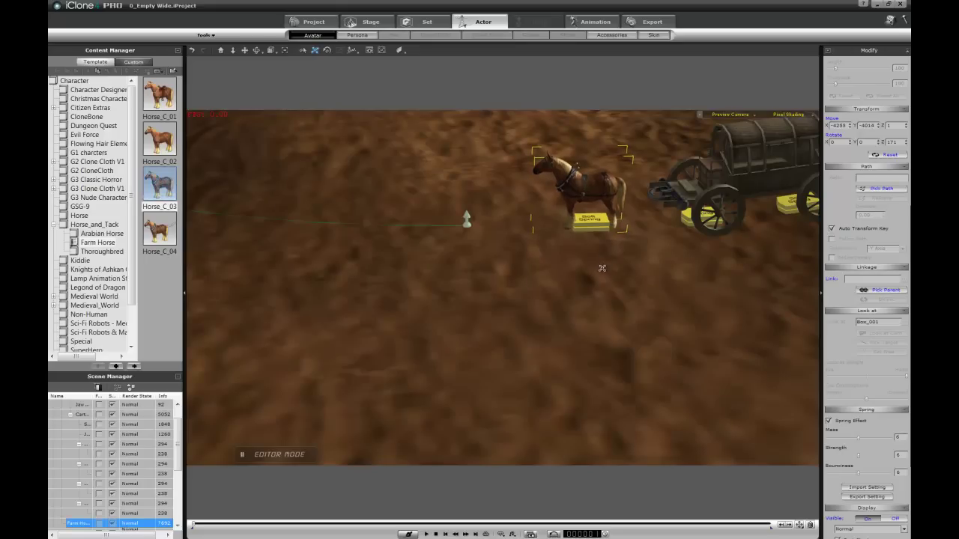
right_click_drag(610, 260, 668, 212)
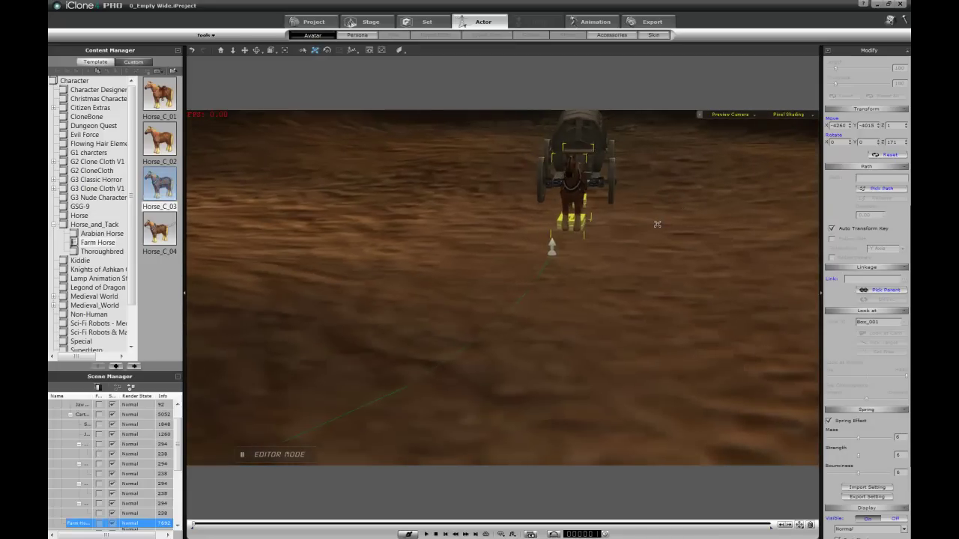
right_click_drag(541, 239, 353, 260)
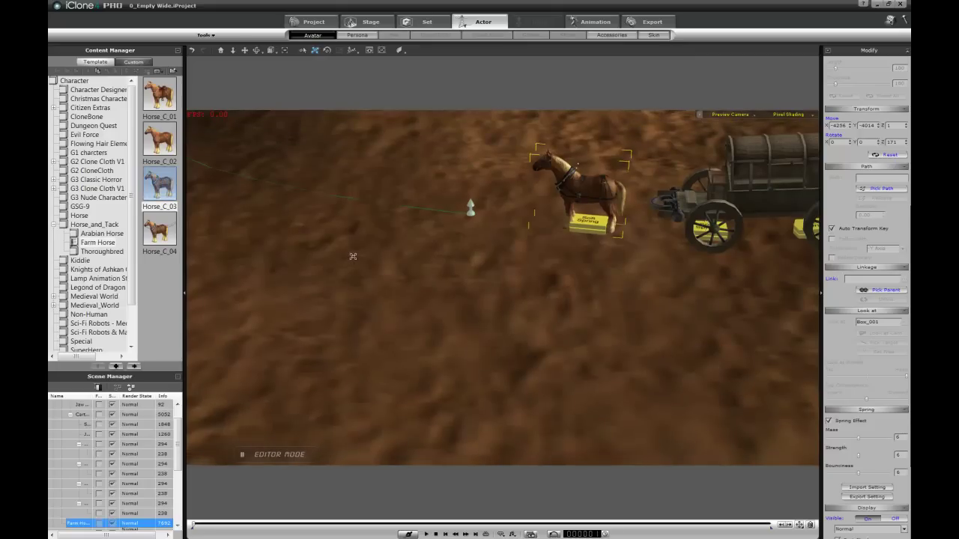
Link the farm horse to the front soft spring, Spring01, as its parent.
right_click(599, 192)
mouse_move(610, 216)
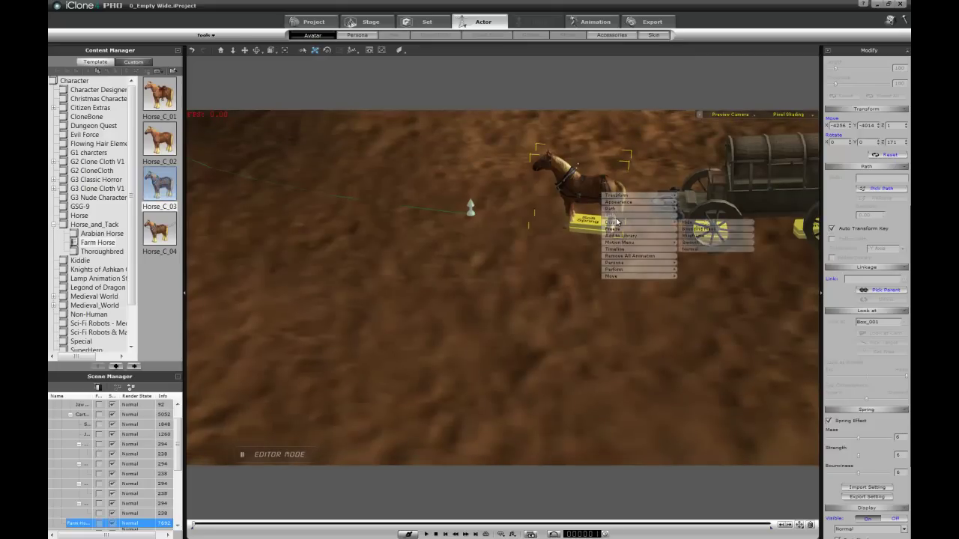
left_click(689, 215)
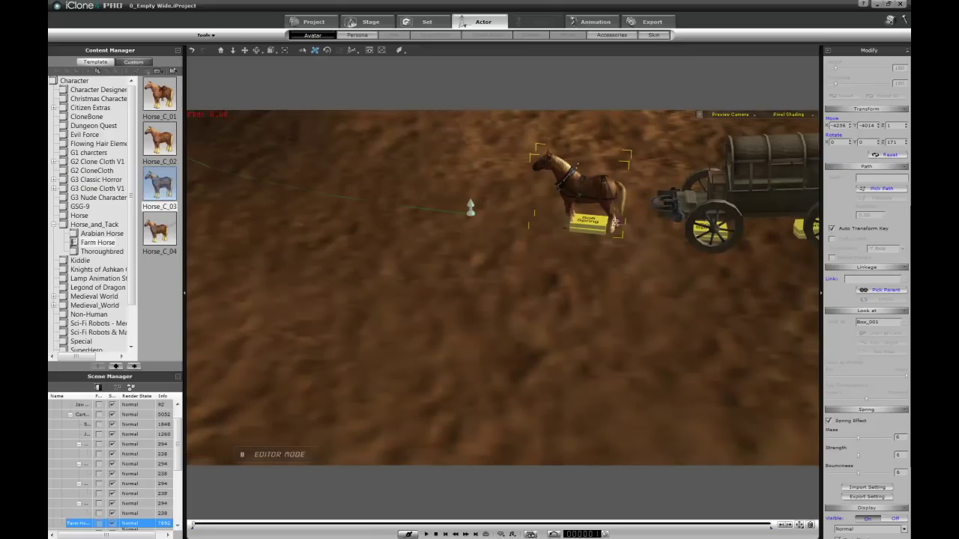
left_click(581, 223)
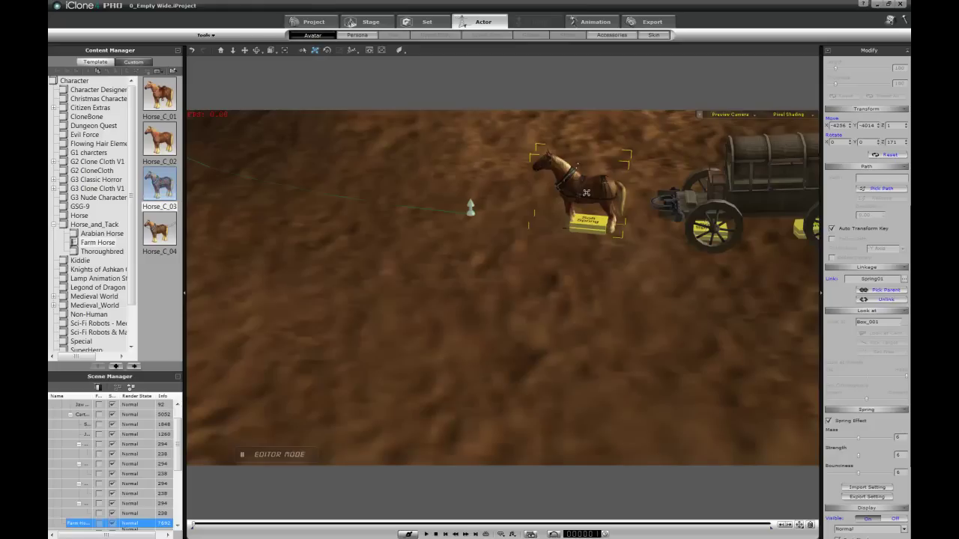
Apply the Start_Cantering motion from the Horse_and_Tack Farm_Horse Move motions to the farm horse.
left_click(595, 24)
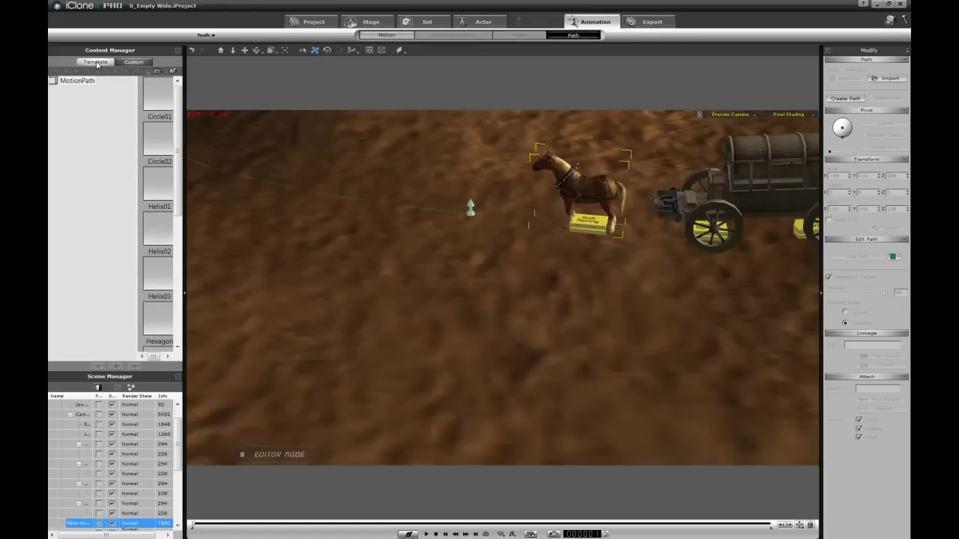
left_click(387, 35)
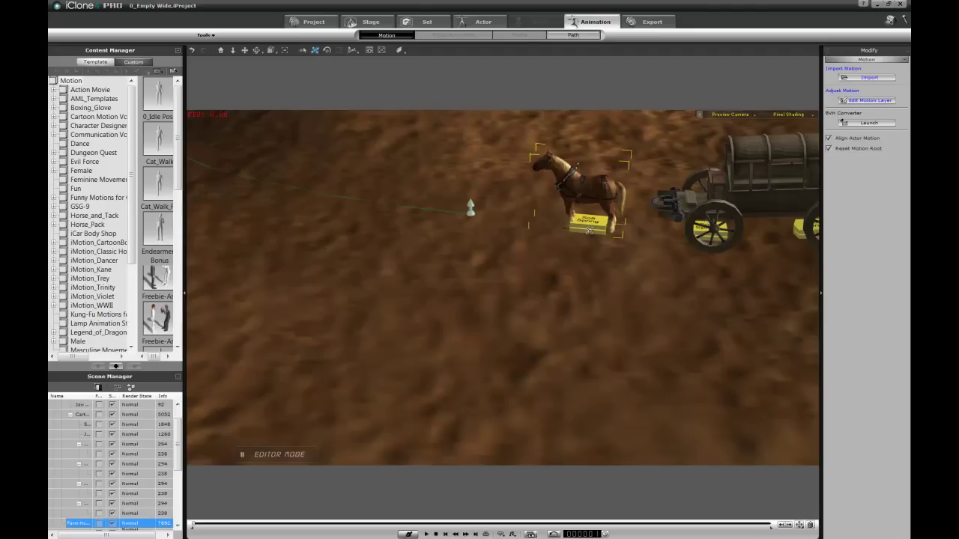
left_click(53, 215)
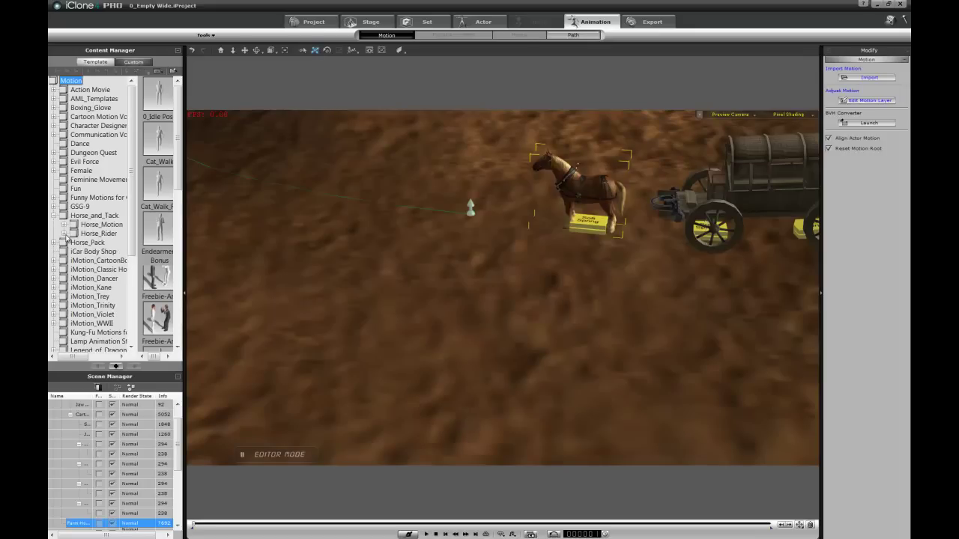
left_click(65, 225)
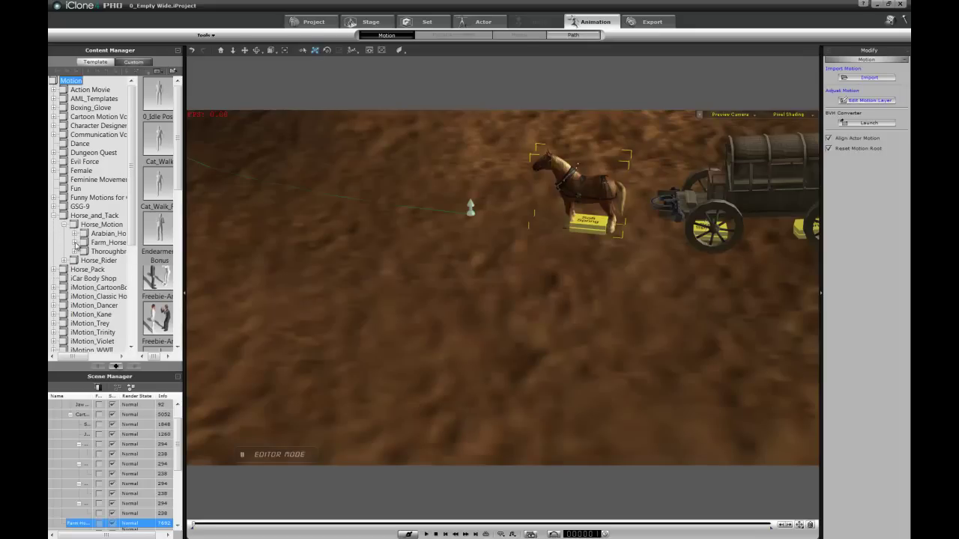
left_click(75, 244)
left_click(86, 262)
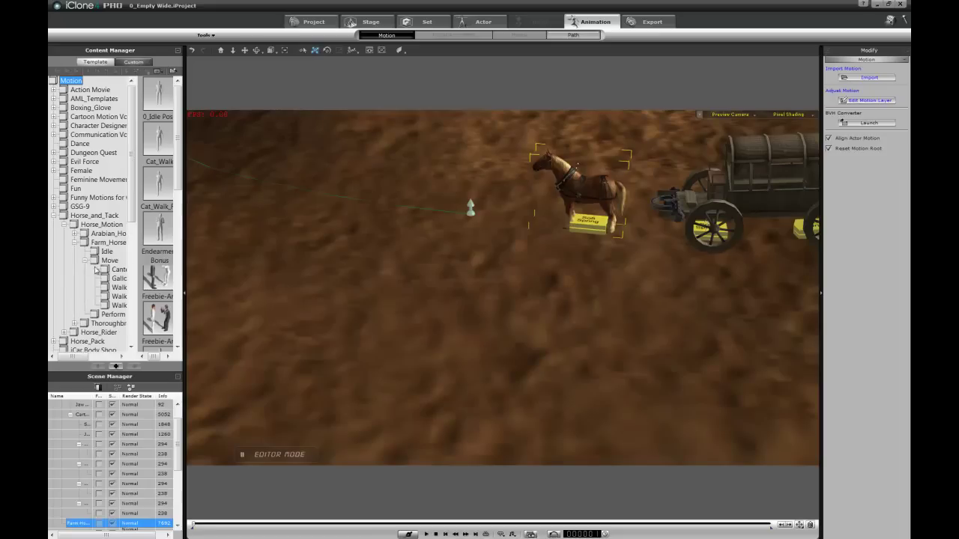
left_click(118, 269)
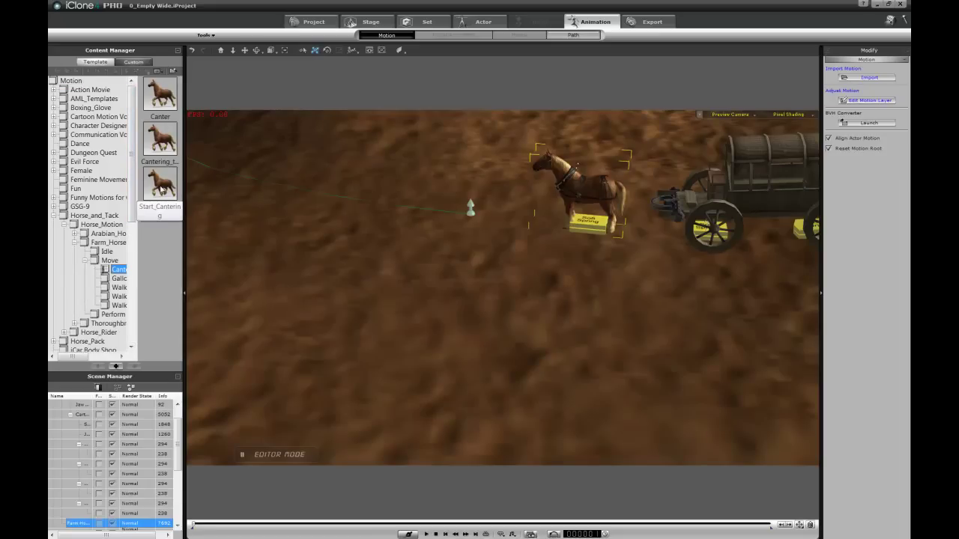
left_click(161, 192)
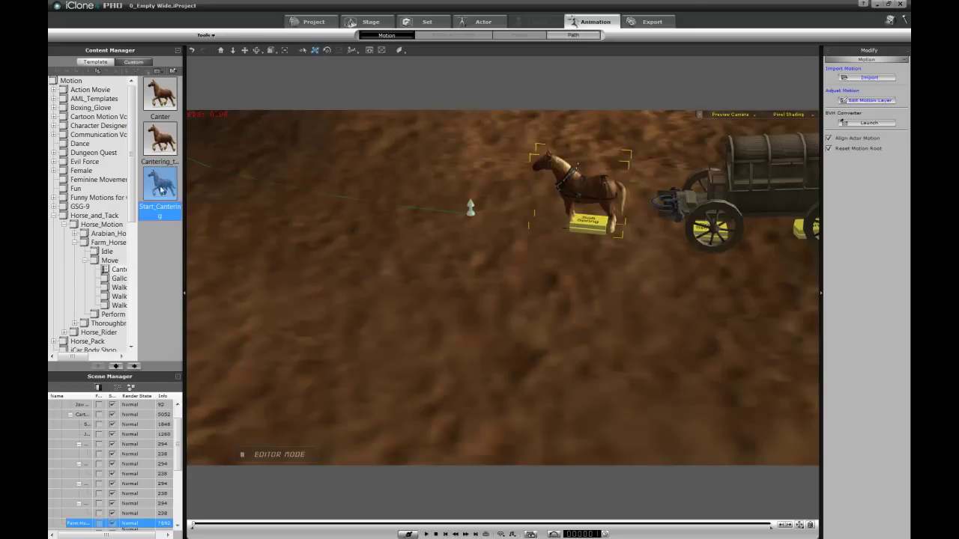
double_click(162, 191)
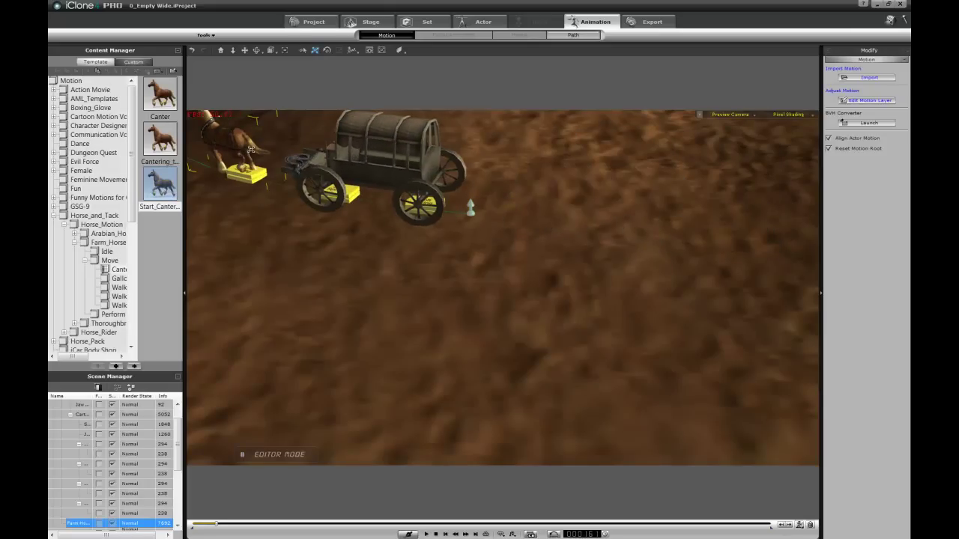
Add the Canter motion to the farm horse after its starting motion.
double_click(250, 150)
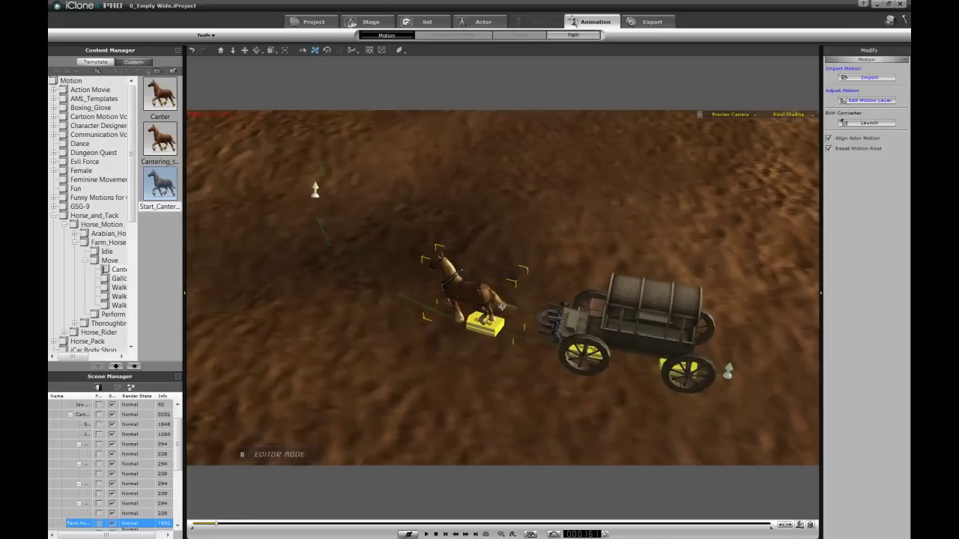
right_click_drag(517, 245, 648, 221)
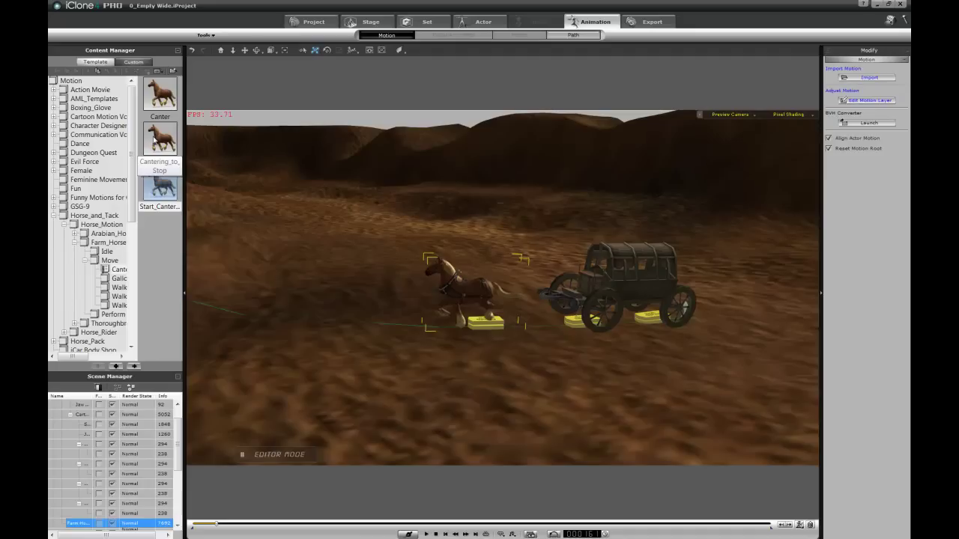
double_click(161, 100)
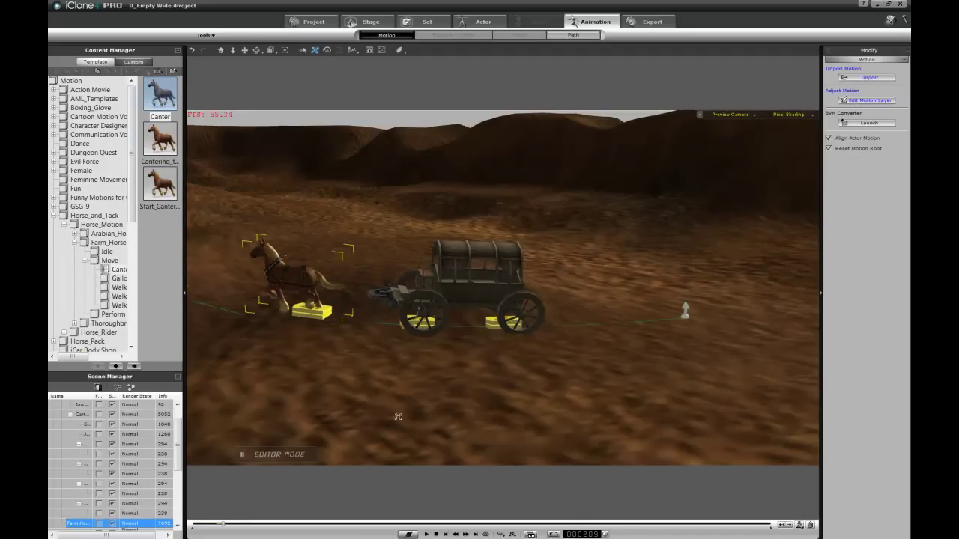
Show the farm horse's motion track in the timeline and extend the Canter clip to the end of the project.
key("F3")
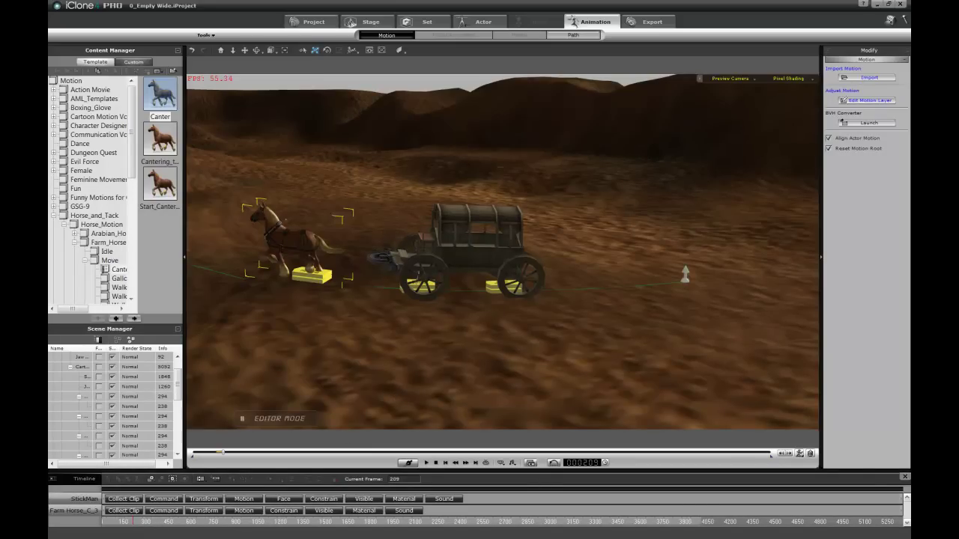
left_click(238, 511)
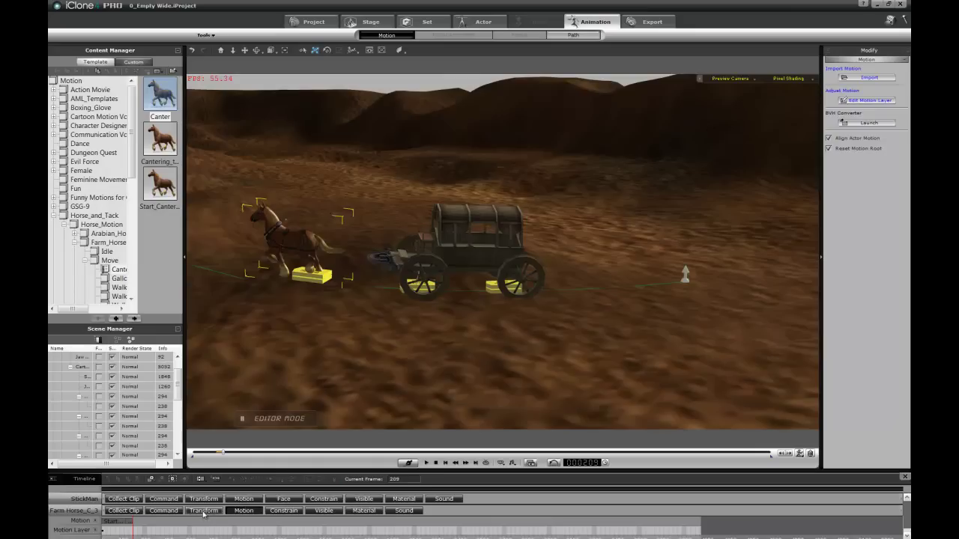
left_click(130, 524)
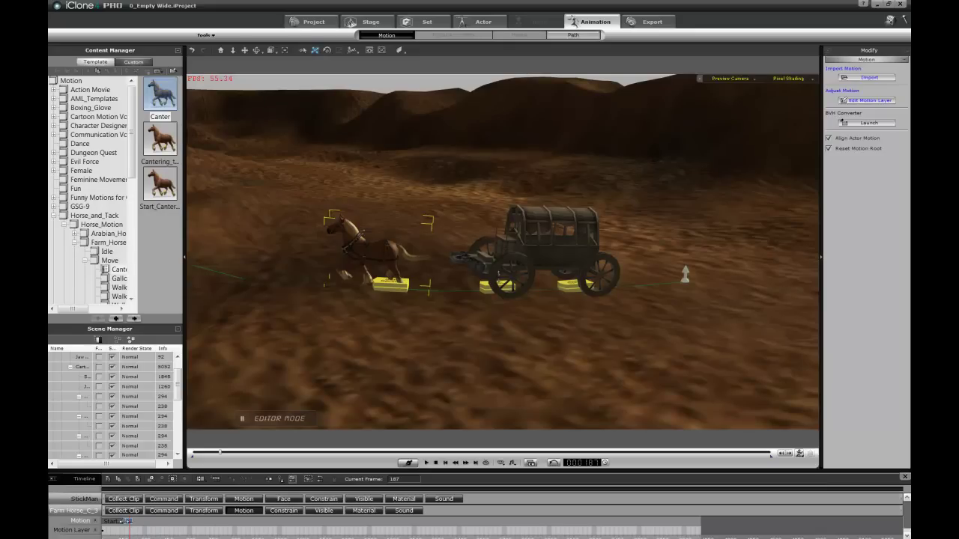
left_click_drag(131, 522, 760, 506)
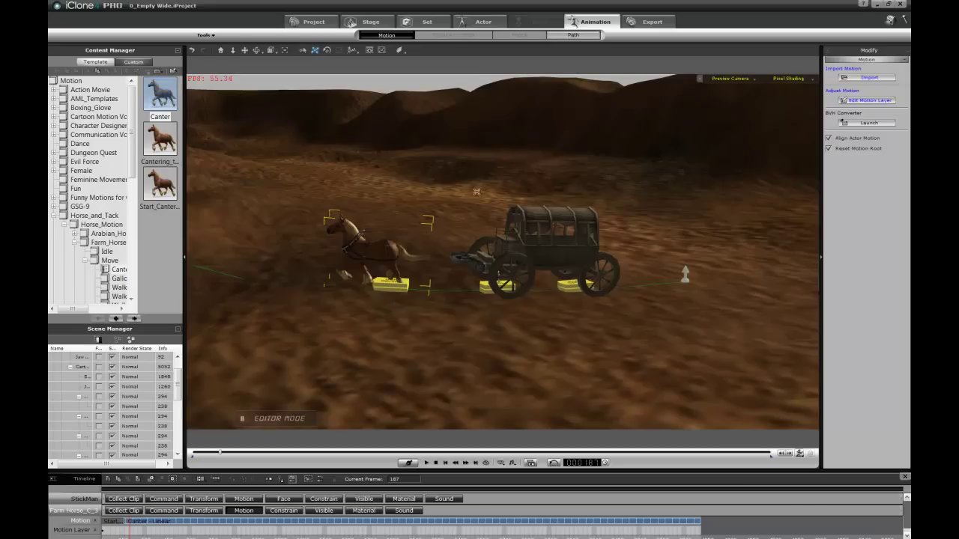
Follow the farm horse with the actor follow camera and play back its canter with the trailer along the path.
key("c")
right_click_drag(470, 216, 597, 205)
right_click_drag(420, 256, 698, 239)
right_click_drag(558, 381, 488, 181)
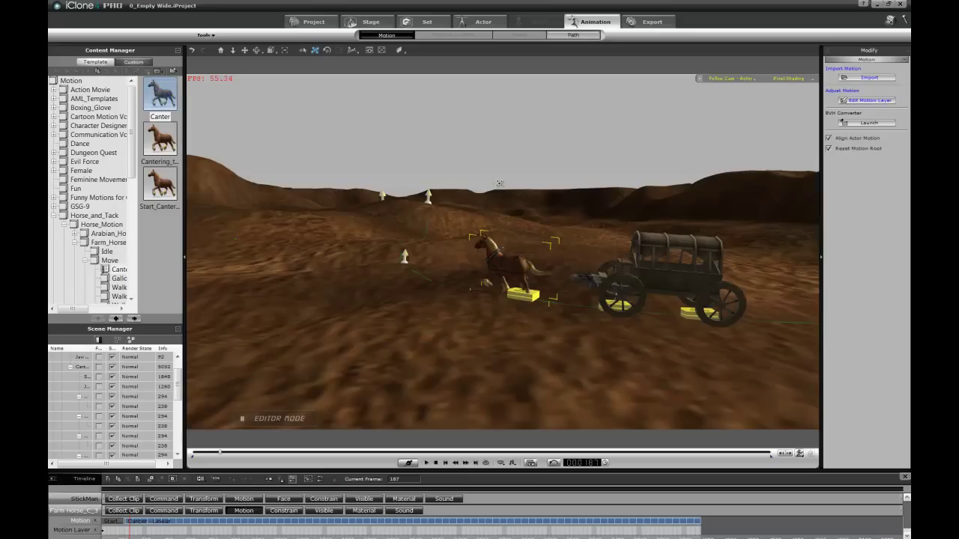
key("space")
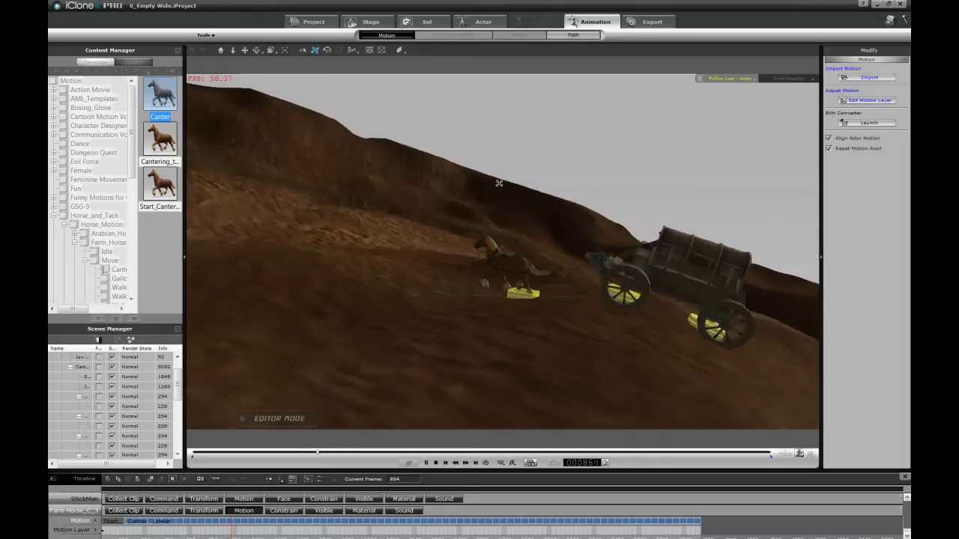
left_click(501, 271)
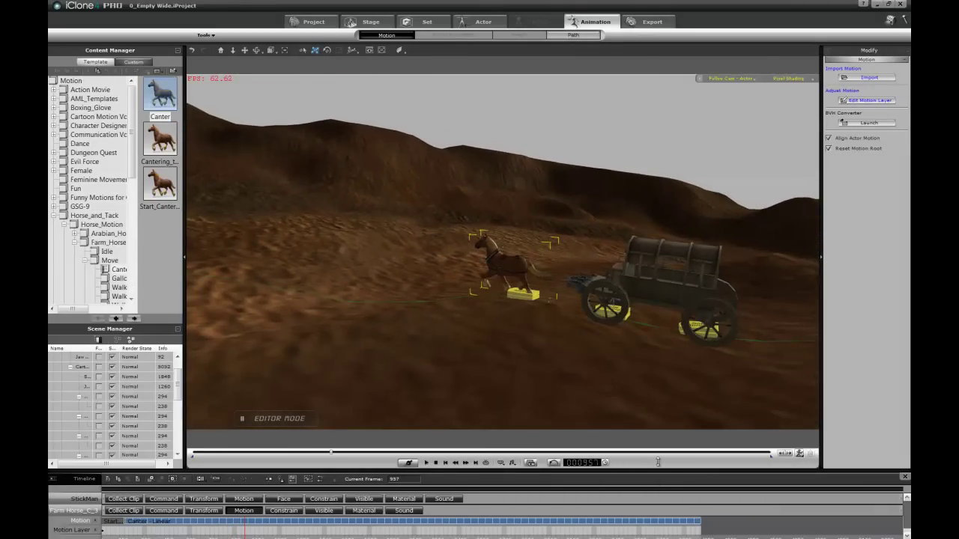
left_click_drag(658, 462, 658, 461)
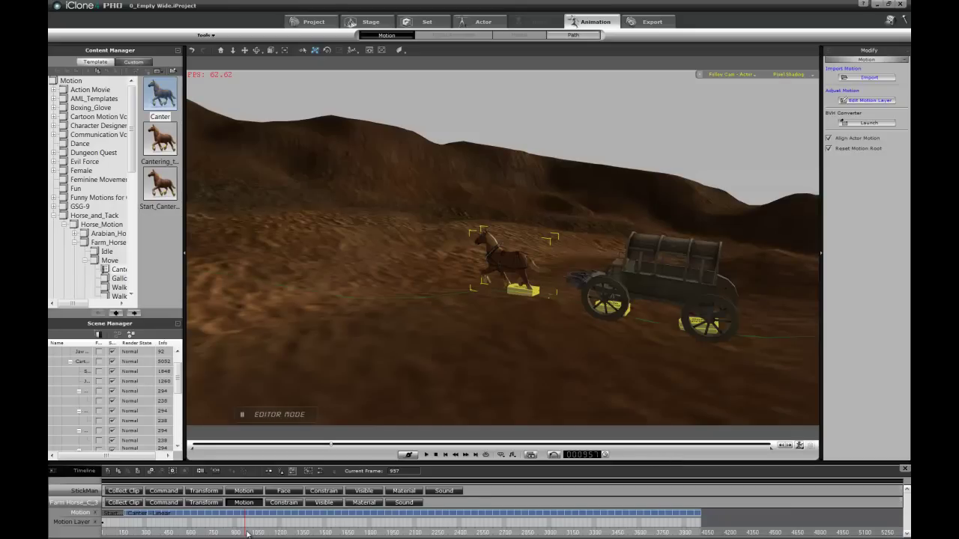
Scrub the timeline to frame 871, examine the spacing between the horse and wagon, and return to the first frame.
left_click_drag(244, 533, 233, 534)
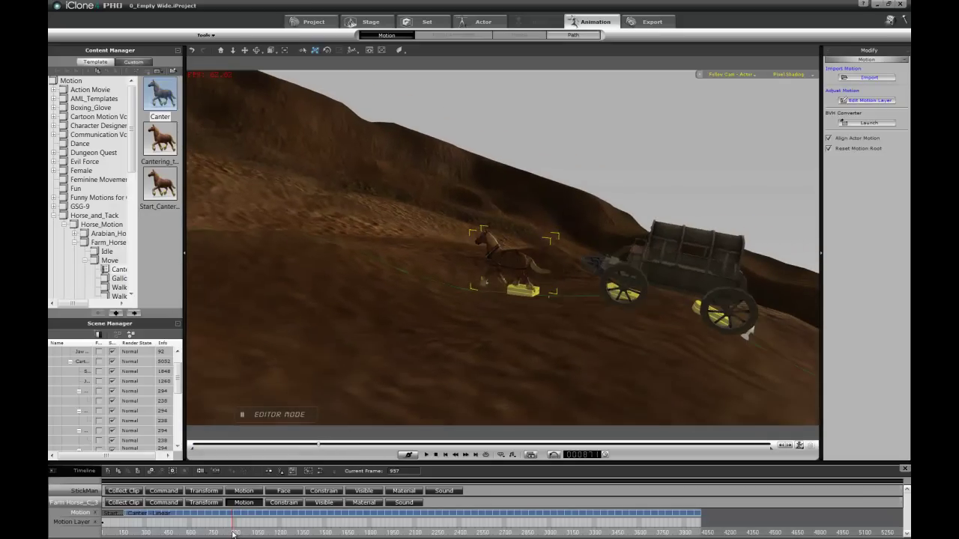
middle_click_drag(499, 318, 534, 268)
right_click_drag(533, 267, 512, 285)
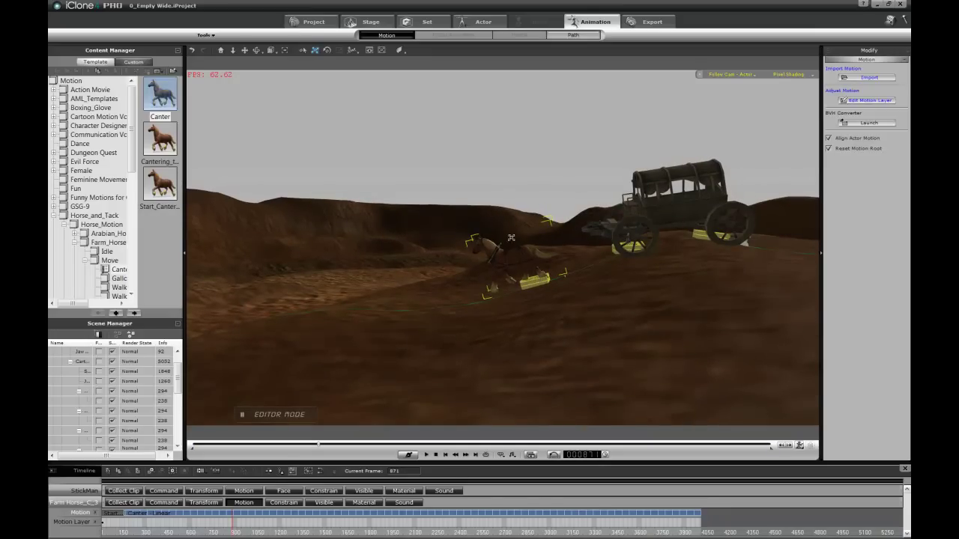
left_click(435, 455)
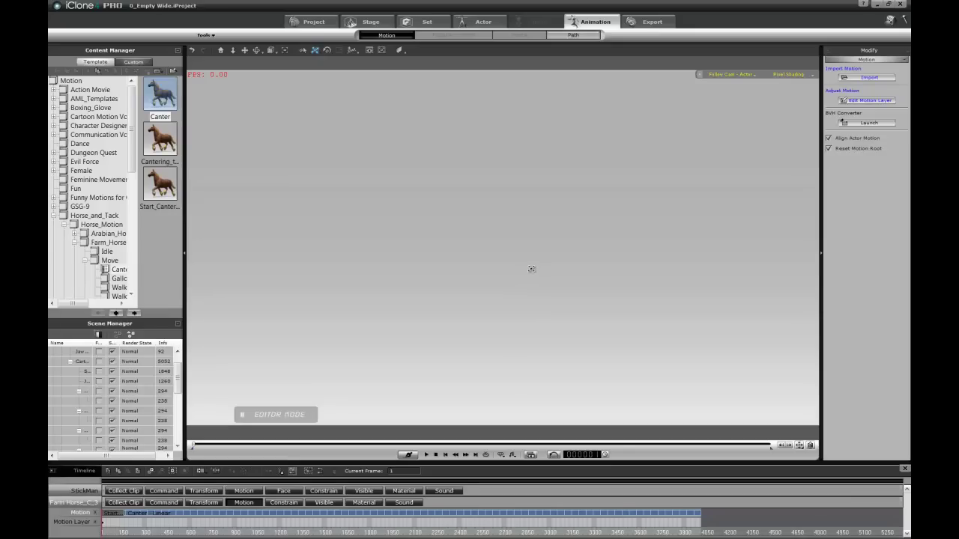
Switch to the preview camera at frame 1 and move the farm horse back, closer to the front of the wagon.
scroll(566, 244, "down", 2)
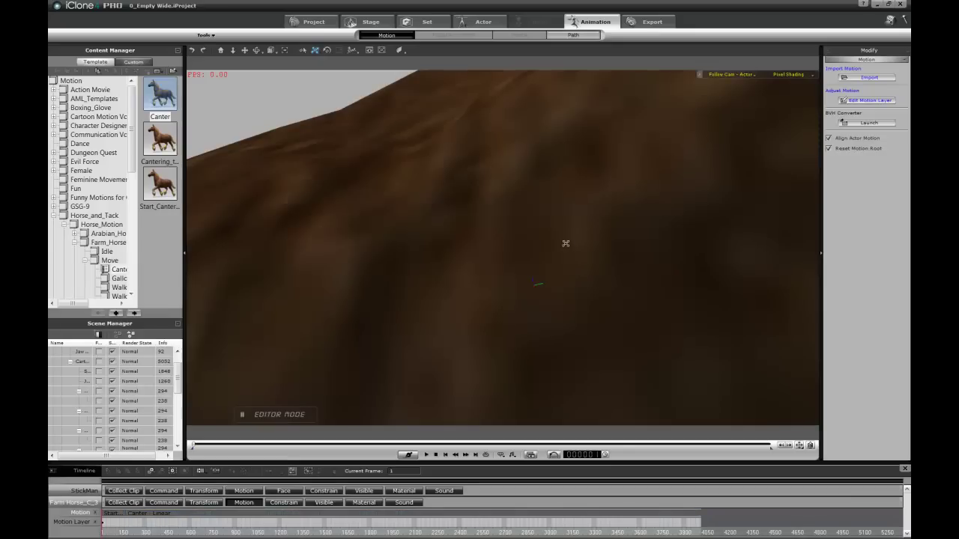
scroll(558, 214, "down", 3)
middle_click_drag(554, 222, 646, 266)
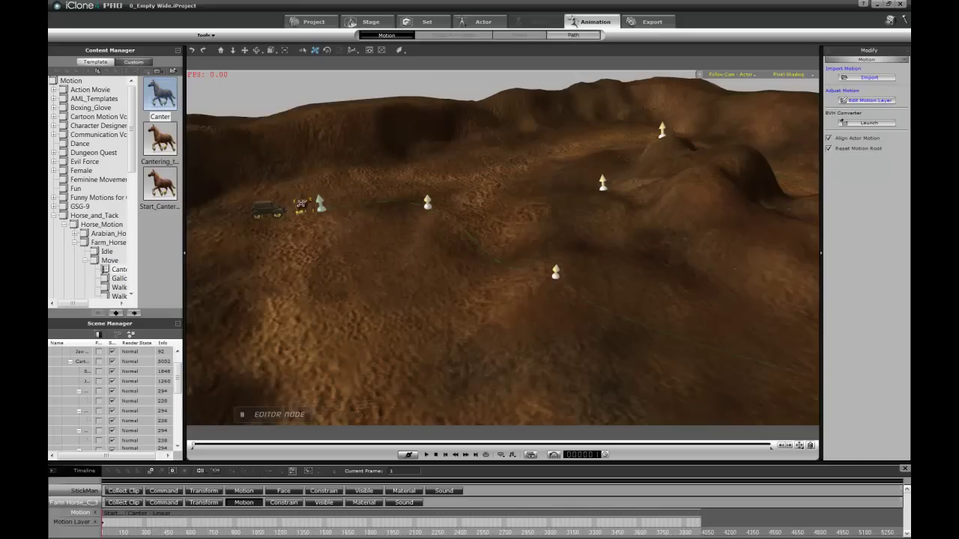
key("p")
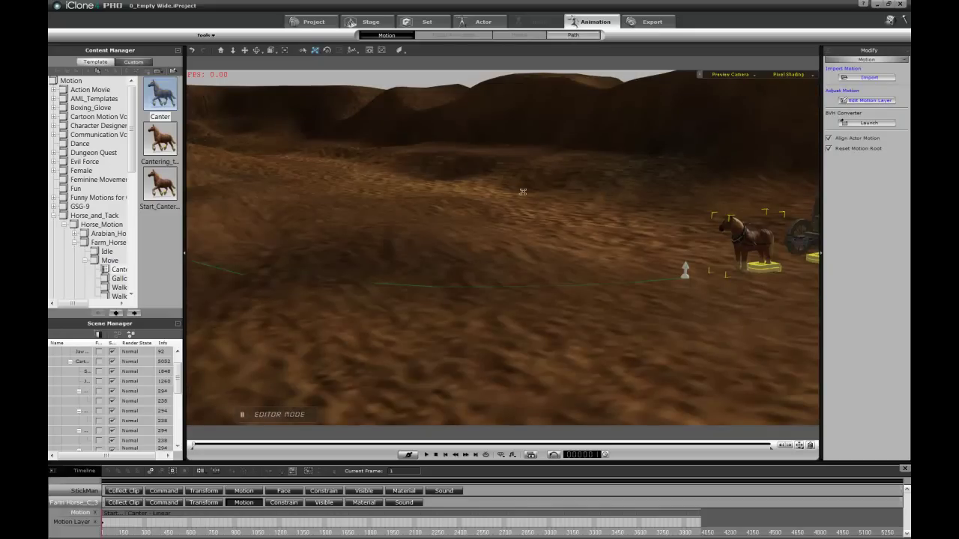
middle_click_drag(673, 168, 445, 165)
scroll(524, 138, "up", 2)
middle_click_drag(524, 137, 485, 261)
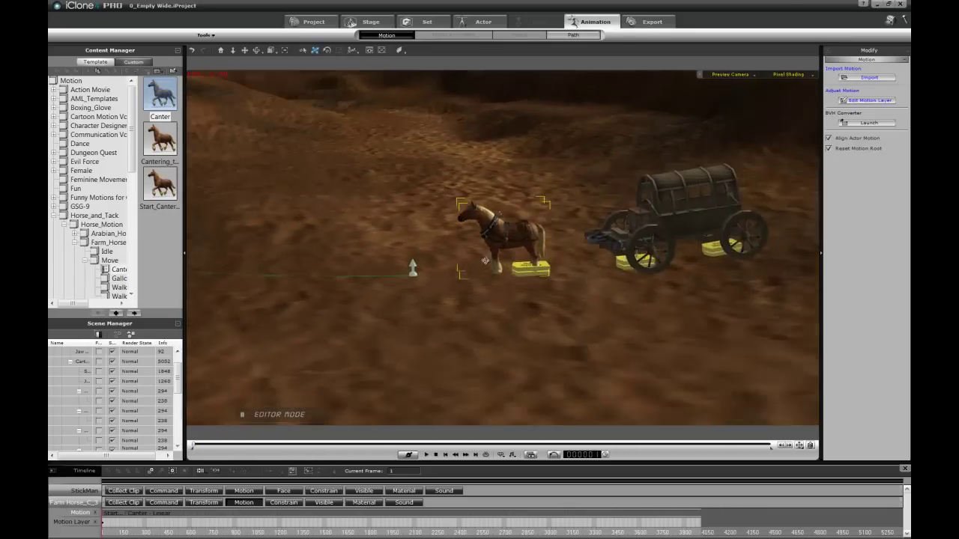
left_click_drag(485, 260, 487, 301)
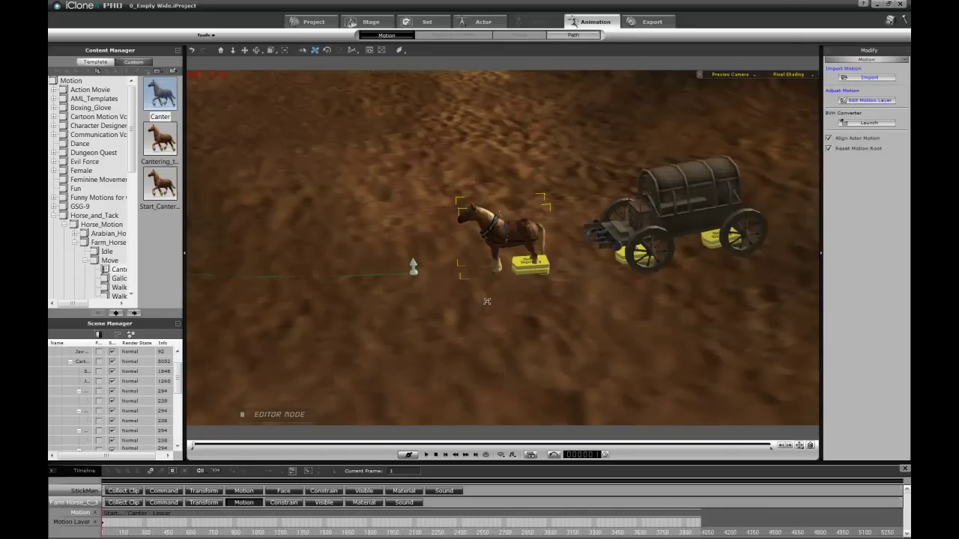
left_click(358, 53)
left_click(356, 63)
left_click_drag(510, 289, 531, 286)
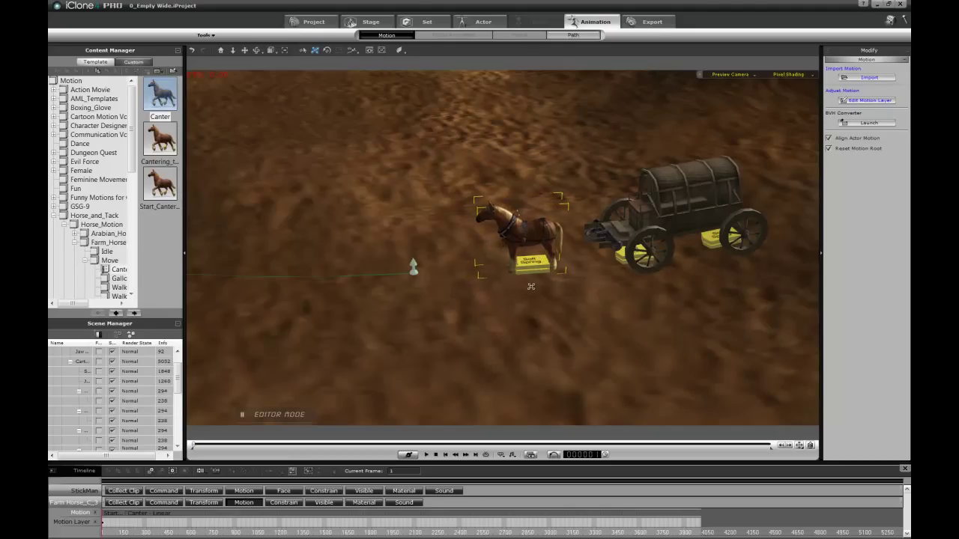
Play the animation in the preview and follow cameras to examine how the wagon trails the horse along the path.
key("space")
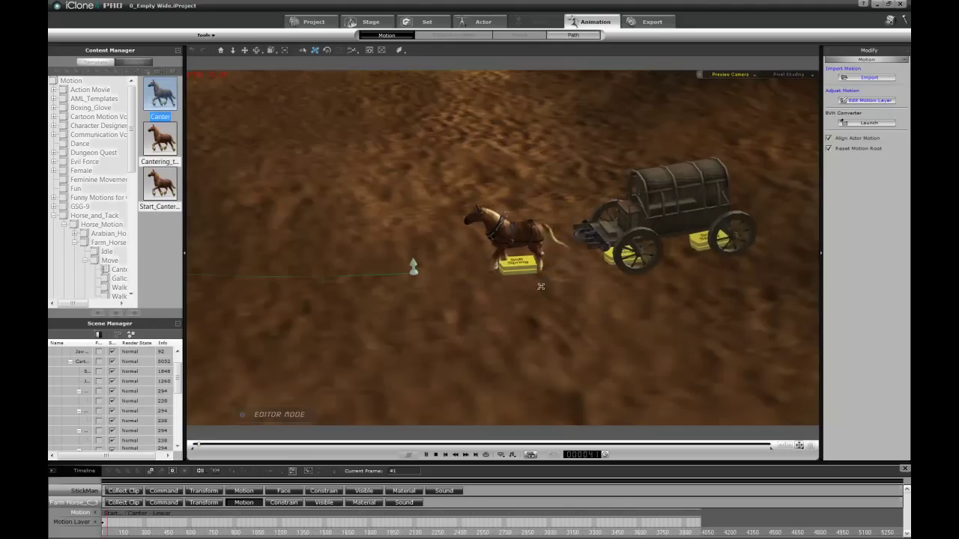
key("space")
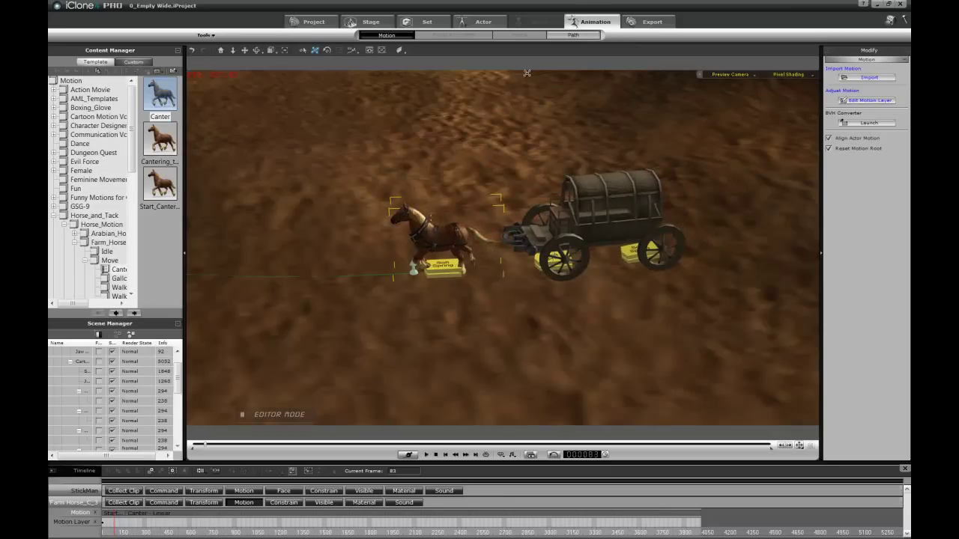
key("Tab")
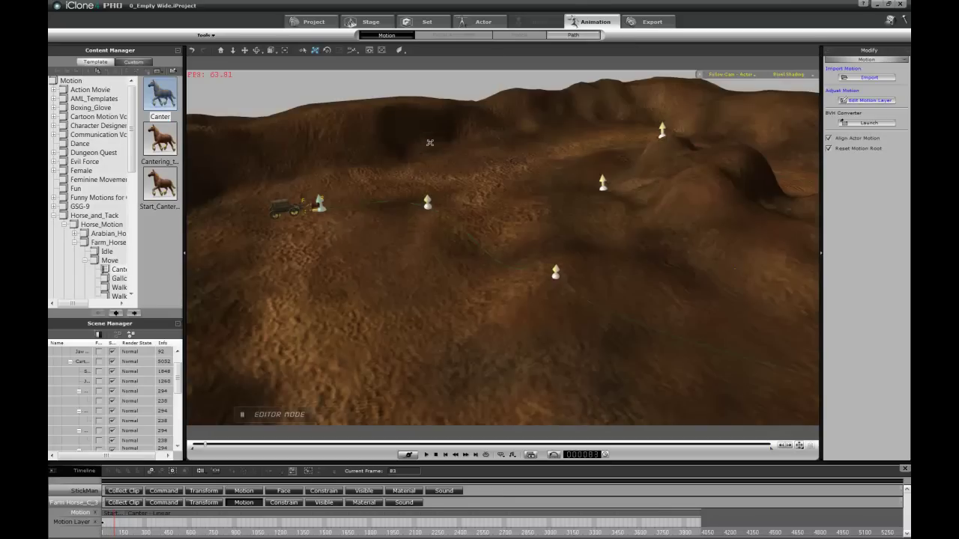
right_click_drag(435, 145, 343, 206)
right_click_drag(337, 259, 411, 78)
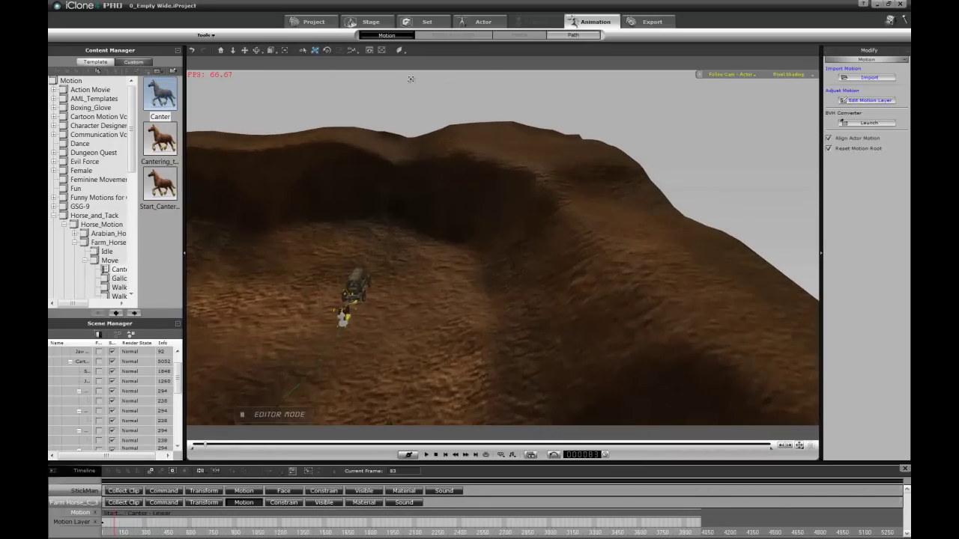
right_click_drag(385, 346, 394, 159)
key("space")
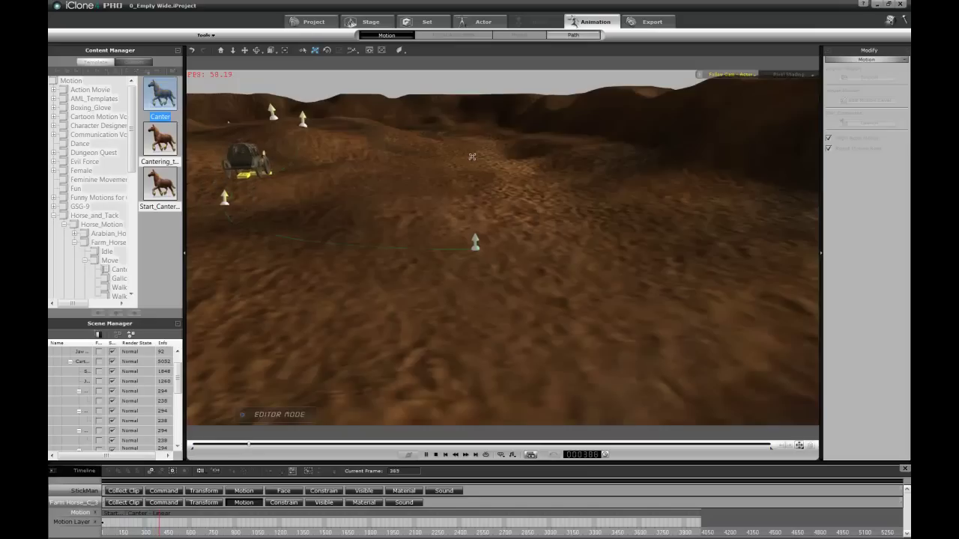
key("space")
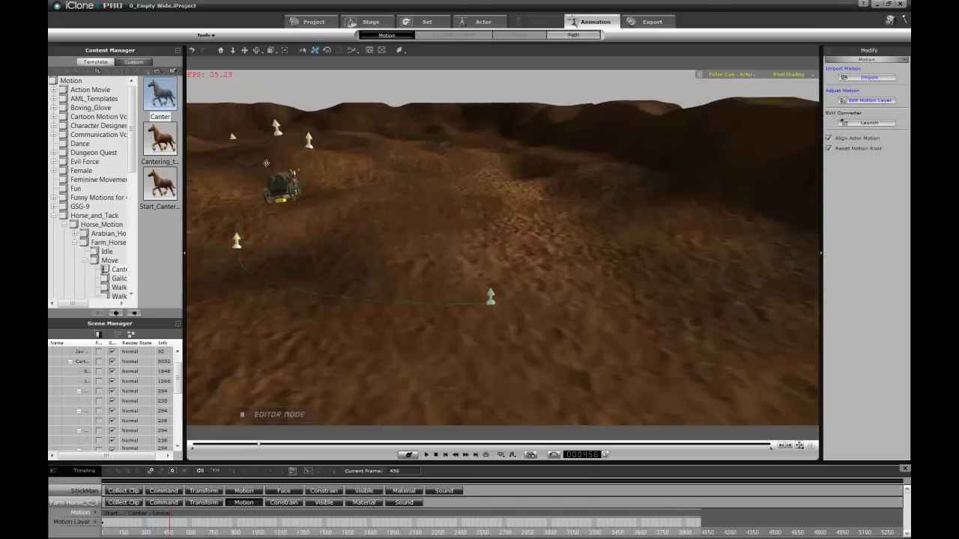
right_click_drag(362, 240, 563, 221)
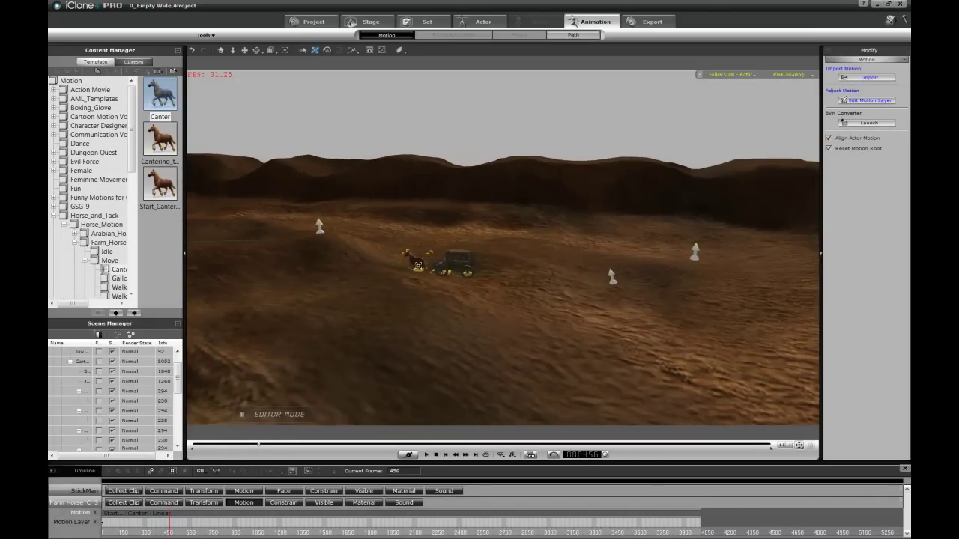
right_click_drag(418, 265, 364, 8)
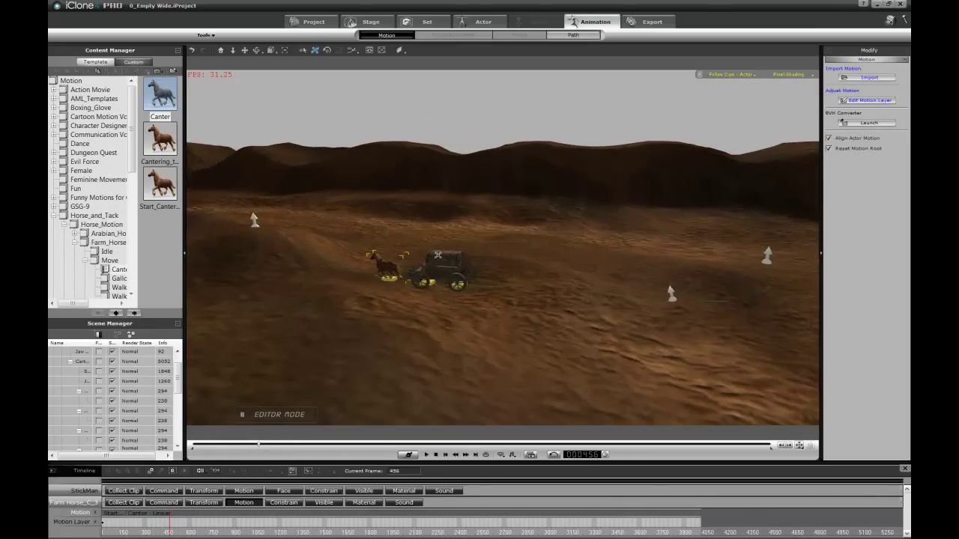
Return to the first frame and select the wagon's StickMan actor in the preview camera view.
left_click(445, 272)
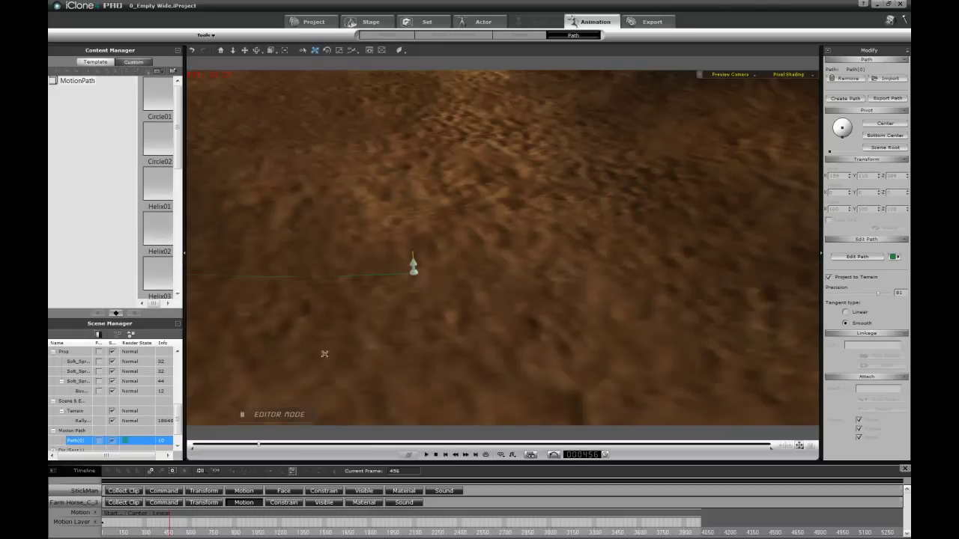
mouse_move(364, 285)
right_mouse_down()
mouse_move(427, 320)
mouse_move(428, 254)
mouse_move(490, 292)
mouse_move(487, 280)
right_mouse_up()
left_click(437, 455)
right_click_drag(547, 200, 488, 307)
right_click_drag(537, 239, 499, 298)
left_click(499, 298)
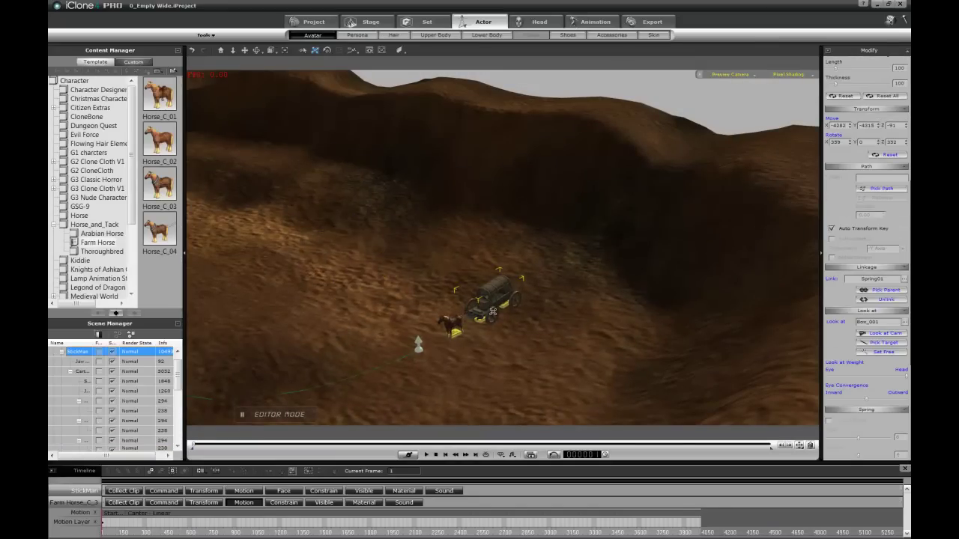
Play the animation with the follow camera on the wagon to examine its ride over the terrain, and rewind to frame 1.
key("f")
right_click_drag(510, 233, 666, 240)
right_click_drag(436, 323, 611, 4)
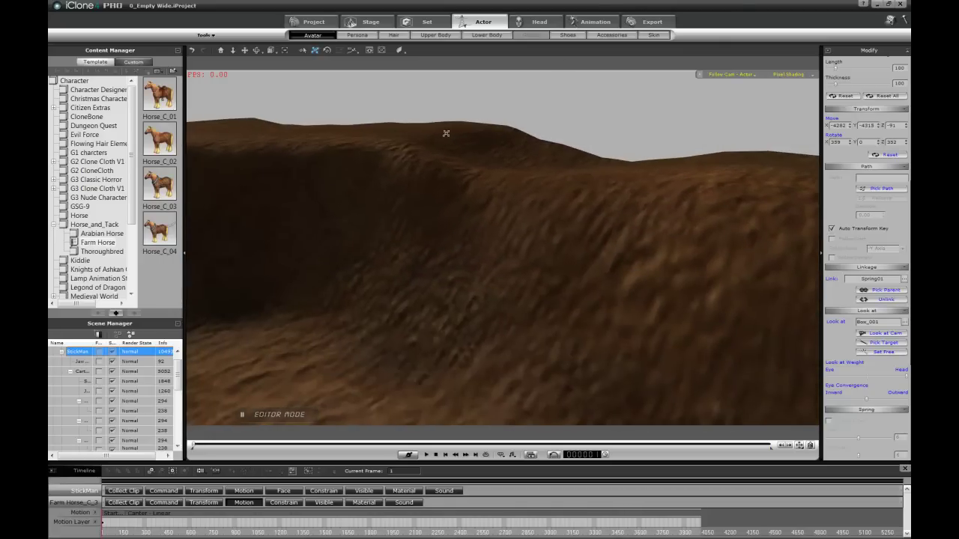
scroll(475, 280, "down", 4)
right_click_drag(475, 280, 429, 124)
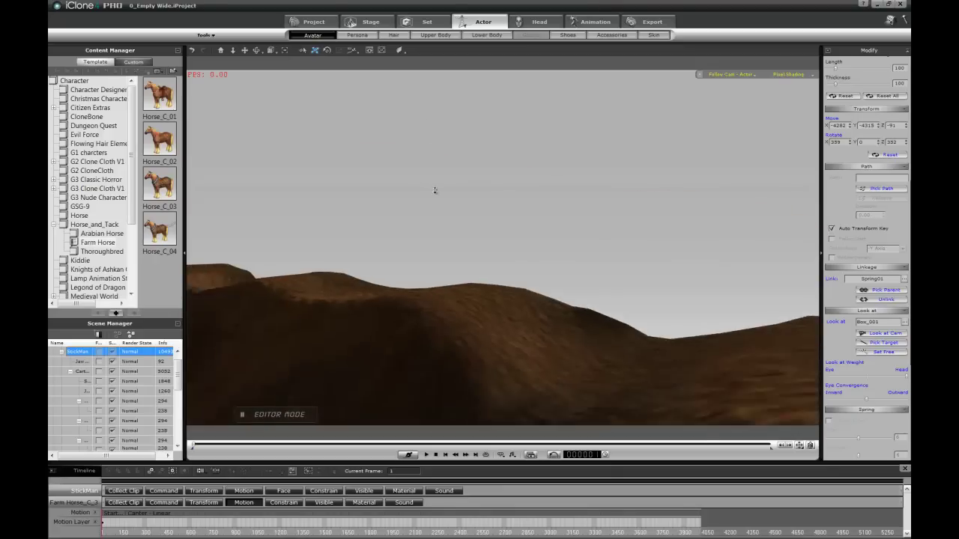
right_click_drag(404, 290, 442, 271)
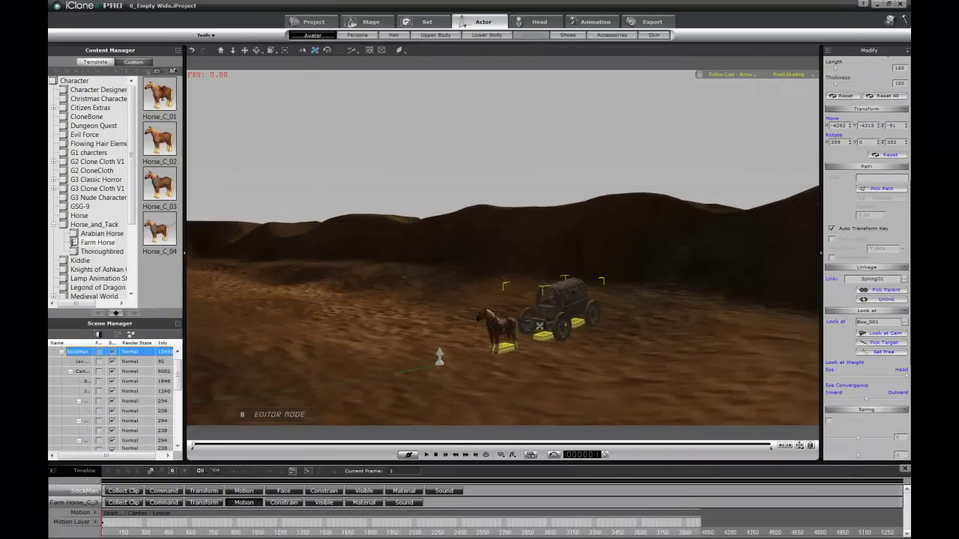
key("space")
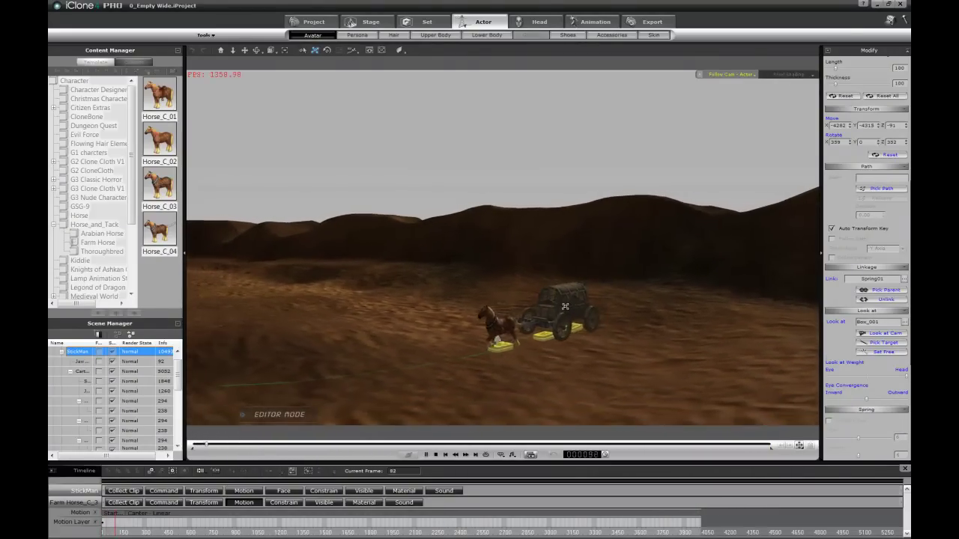
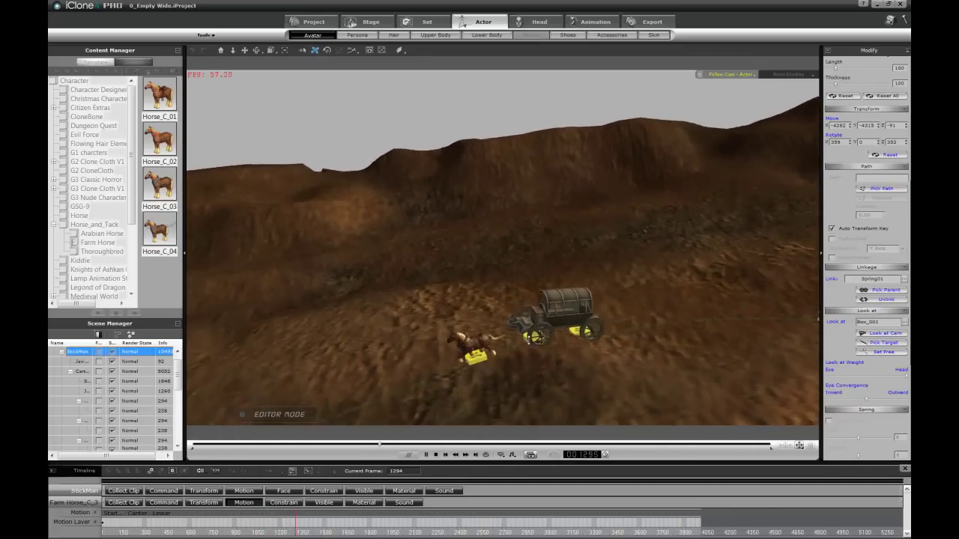
key("space")
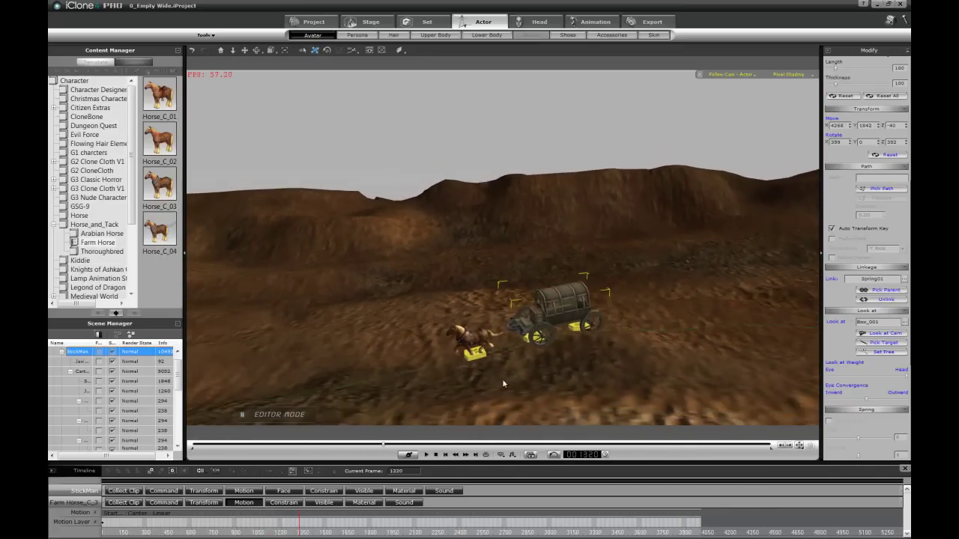
left_click(437, 455)
Add the CloneBone B character to the scene and place it beside the horse in front of the wagon.
middle_click_drag(605, 291, 558, 149)
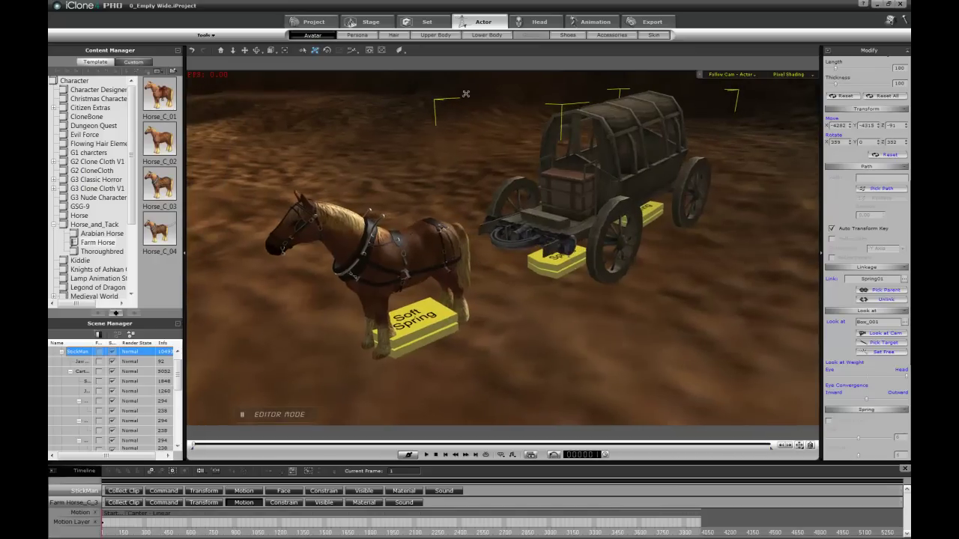
left_click(86, 116)
left_click_drag(162, 153, 535, 364)
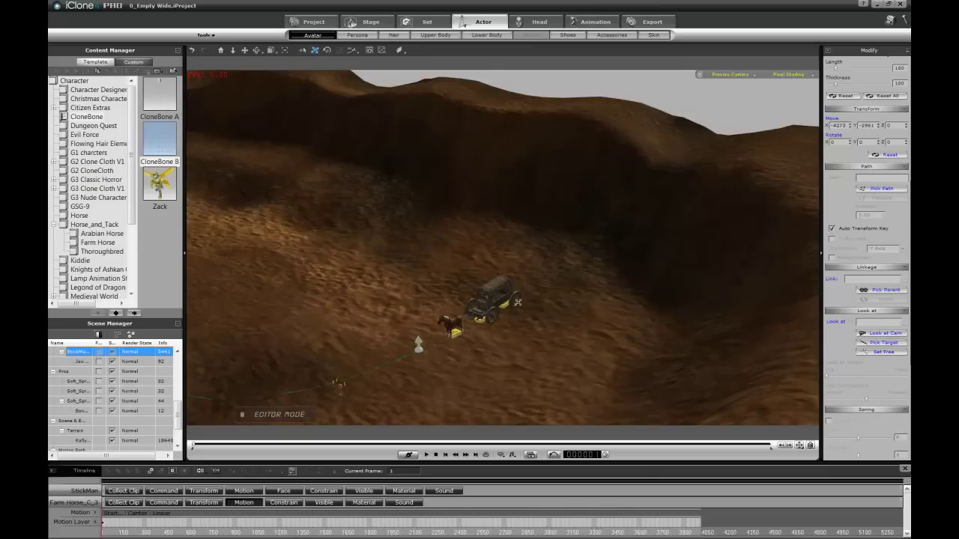
left_click_drag(583, 272, 580, 277)
key("Home")
right_click_drag(523, 253, 635, 298)
left_click_drag(563, 343, 527, 305)
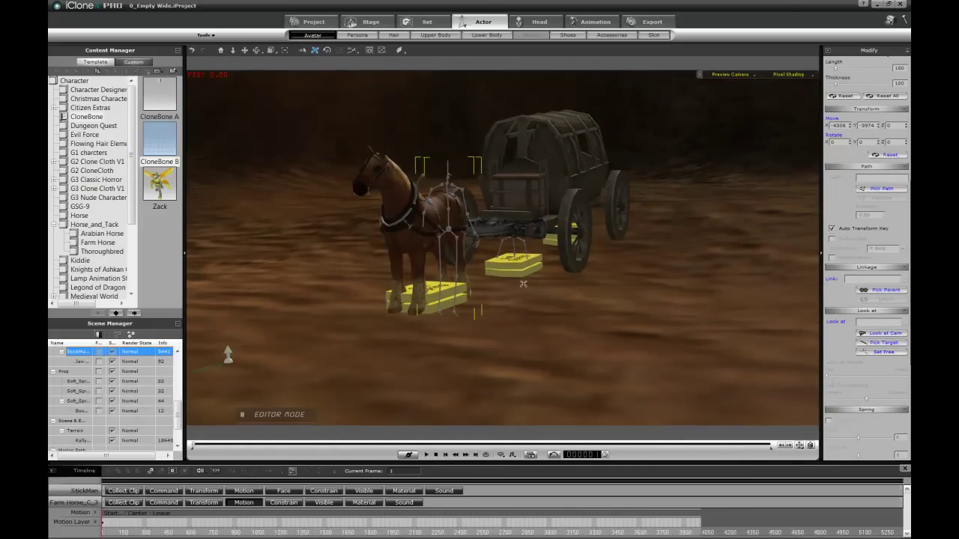
Fine-position the CloneBone figure at the horse's flank, at about X -4287, Y -3998, lowered below ground and rotated to Z 348.
right_click_drag(521, 279, 404, 334)
scroll(493, 235, "up", 3)
middle_click_drag(492, 234, 460, 261)
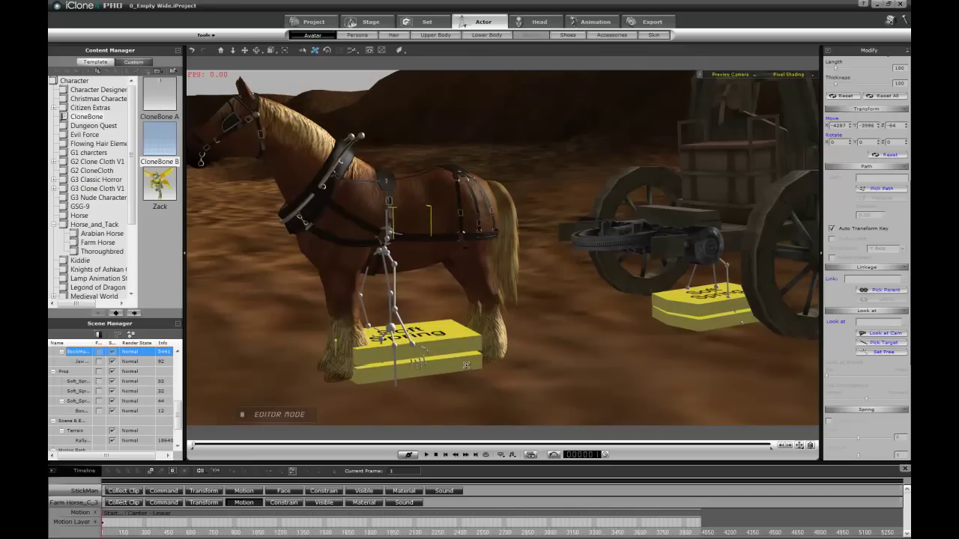
right_click_drag(433, 354, 632, 331)
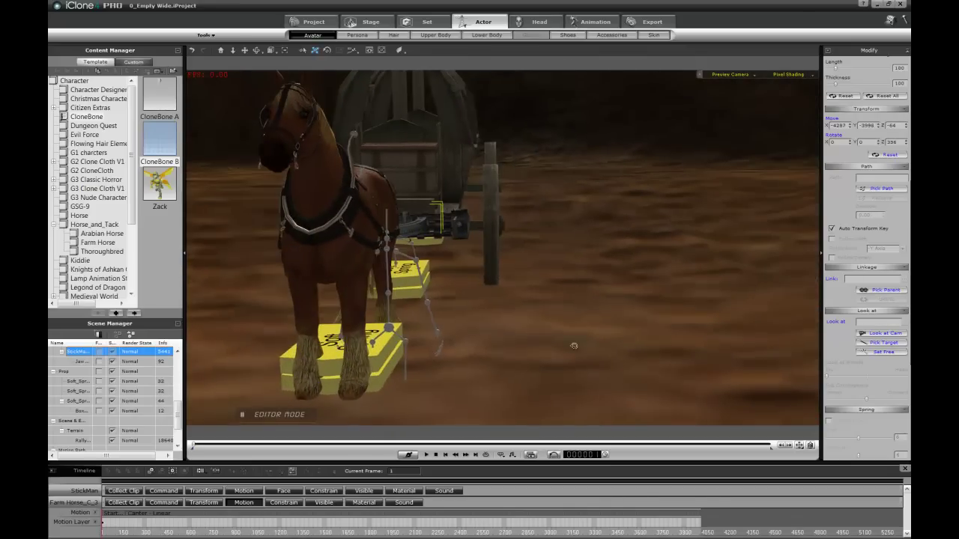
right_click_drag(568, 349, 637, 333)
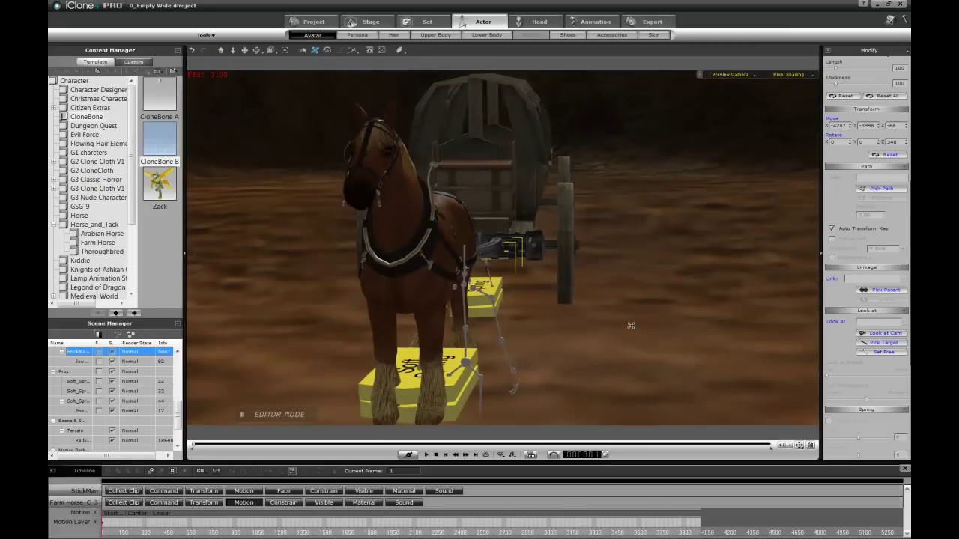
right_click_drag(549, 118, 512, 354)
right_click_drag(537, 270, 587, 267)
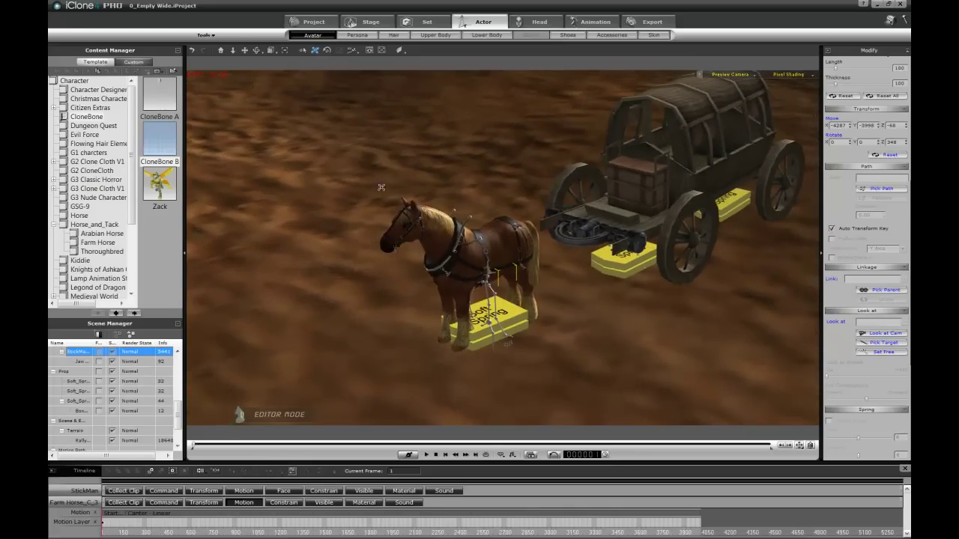
Add the Box_001 prop from 3D Blocks between the horse and the wagon, and set its Y rotation to 90.
left_click(421, 20)
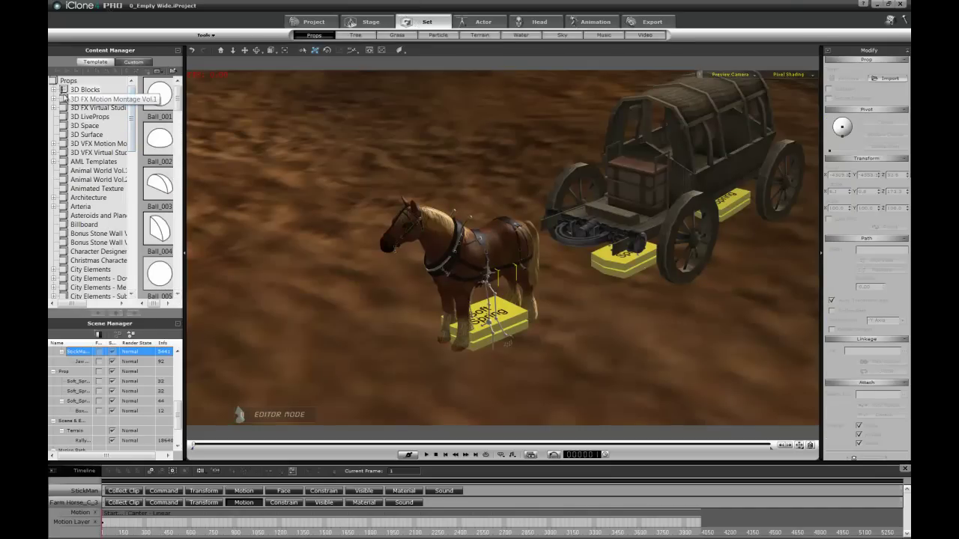
left_click(54, 90)
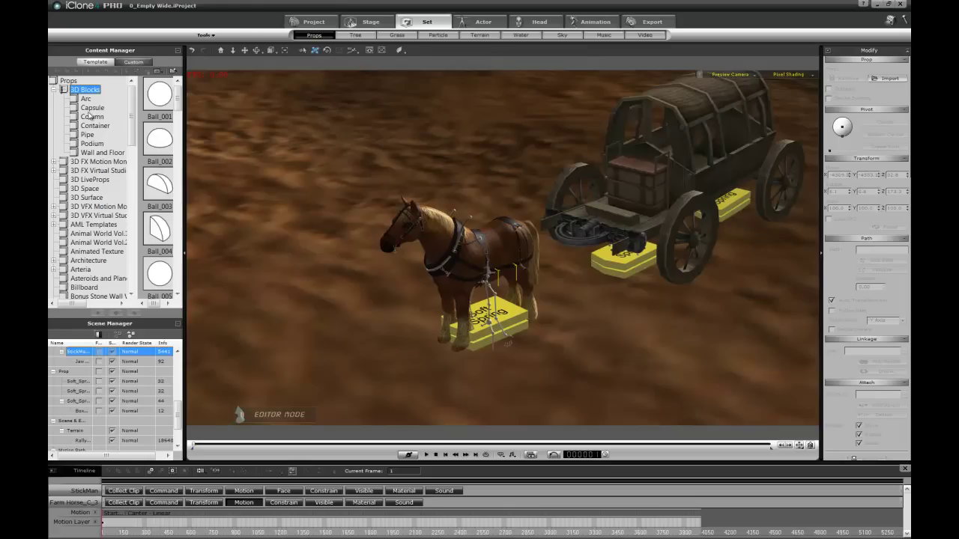
scroll(159, 168, "down", 3)
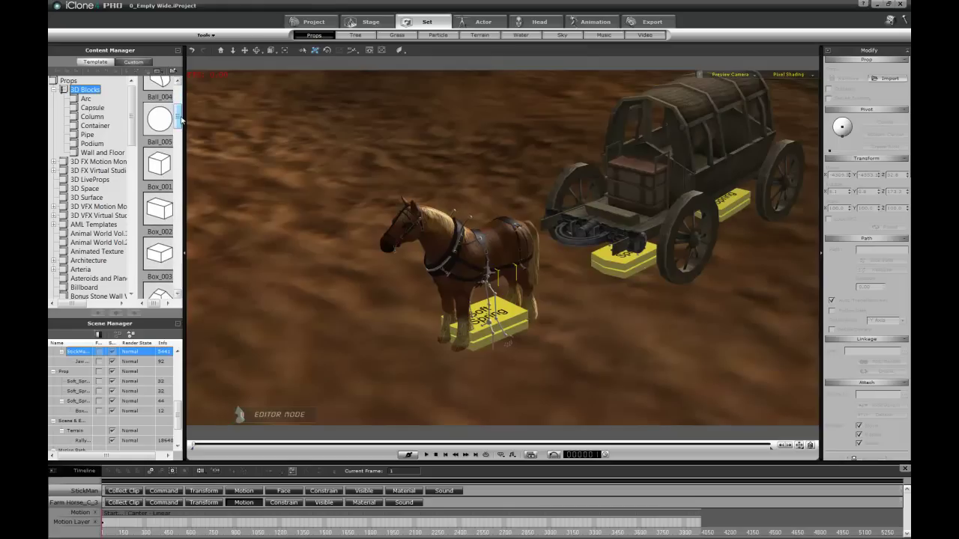
left_click(158, 169)
left_click_drag(156, 168, 595, 329)
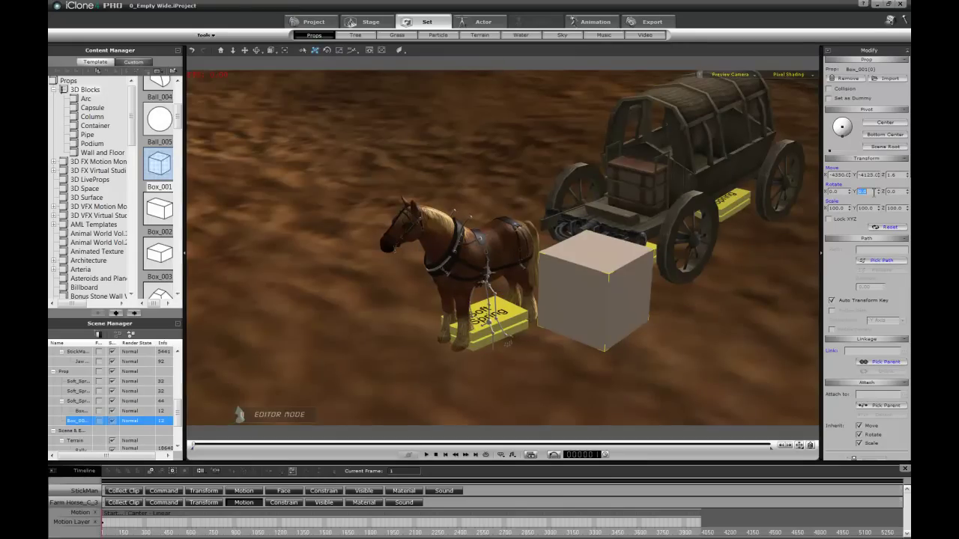
type("90")
key("Return")
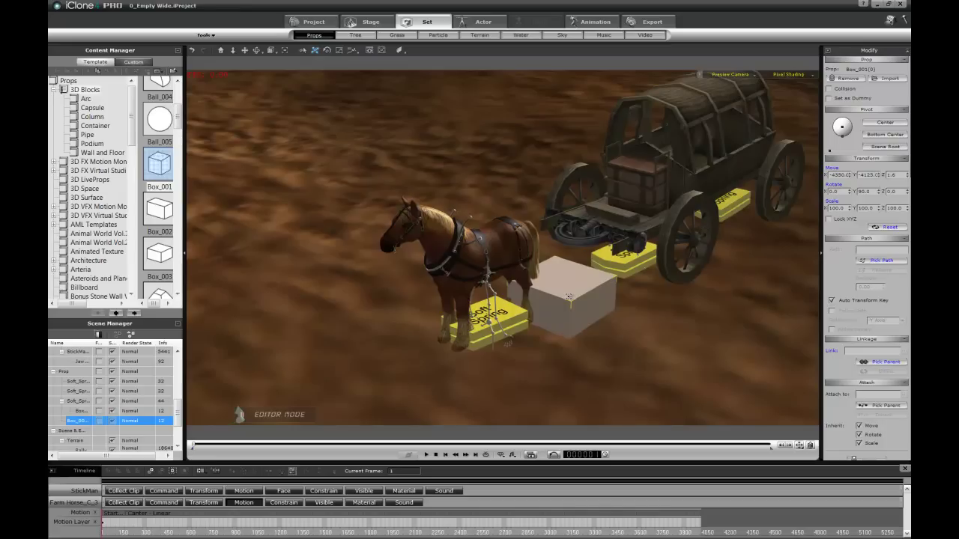
Scale the box down to 18 percent, place it at the horse's flank, and stretch it into a pole with Z scale about 207.7.
key("r")
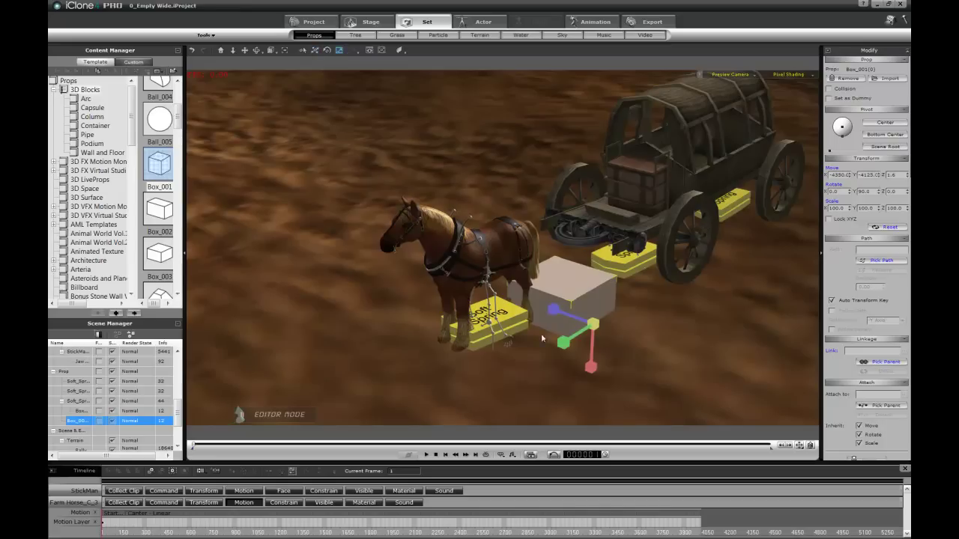
left_click_drag(597, 323, 556, 472)
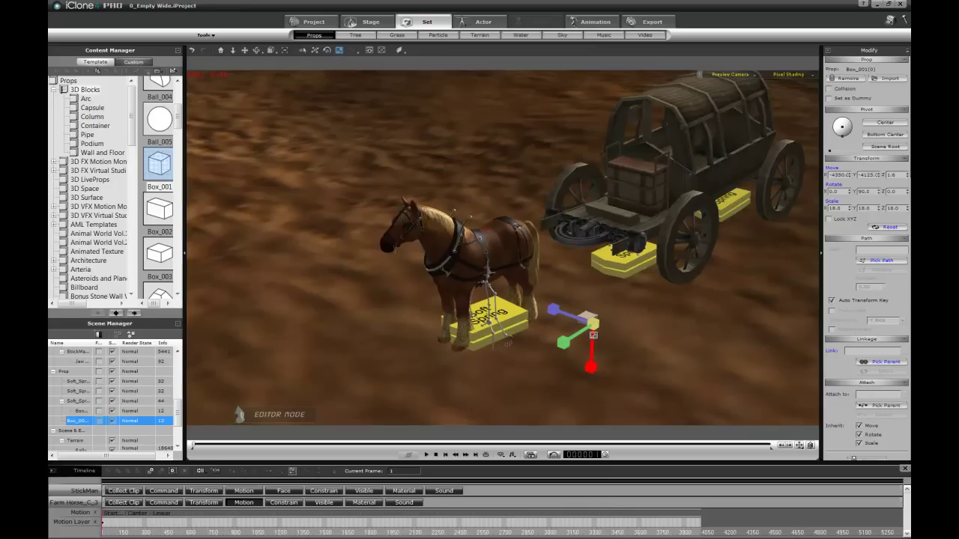
key("w")
left_click_drag(608, 324, 517, 360, "ctrl")
key("r")
left_click_drag(542, 256, 776, 243)
Flatten the pole to Y scale 3.9 and move it sideways against the CloneBone figure, at about Y -3998.
middle_click_drag(605, 238, 671, 290)
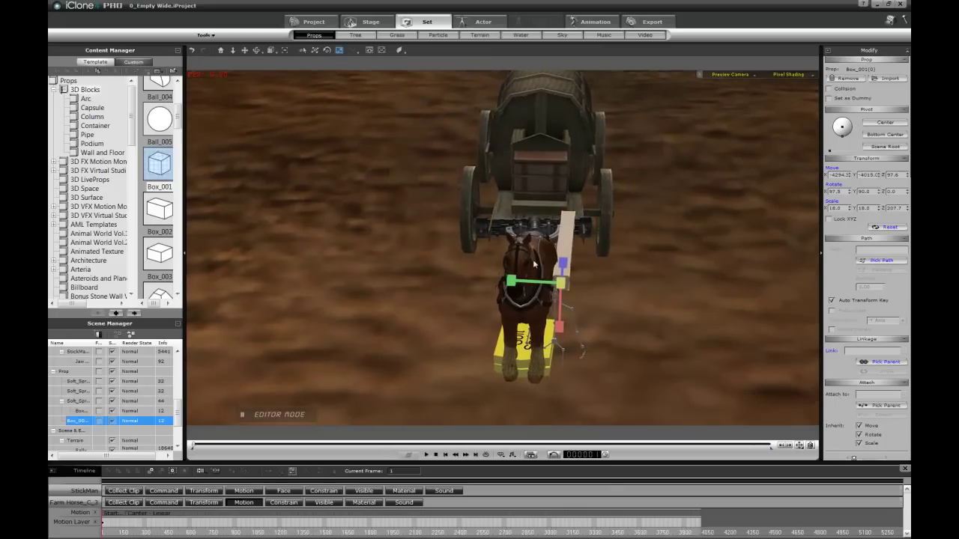
left_click_drag(510, 282, 646, 271)
right_click_drag(647, 271, 280, 270)
right_click_drag(547, 277, 471, 237)
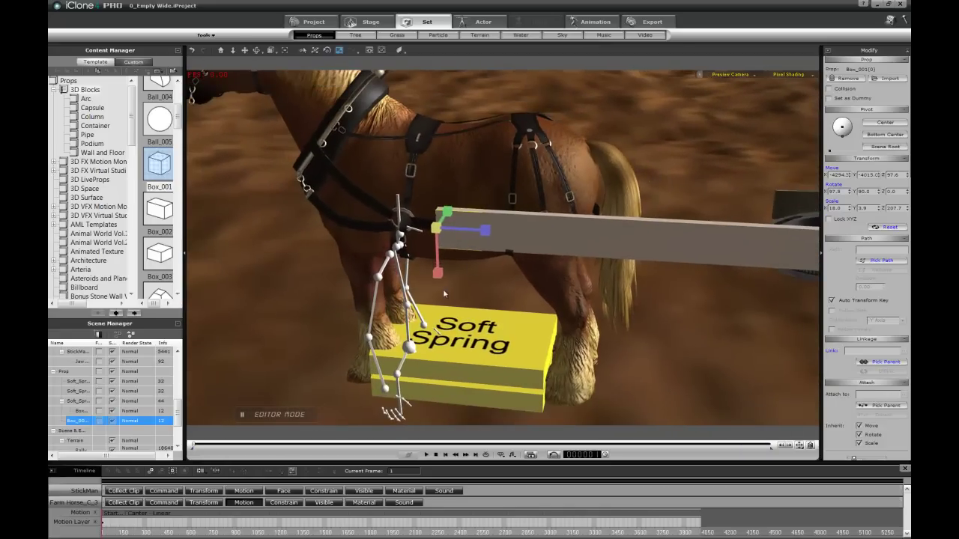
key("w")
left_click_drag(452, 289, 442, 289)
right_click_drag(442, 290, 588, 306)
middle_click_drag(589, 305, 590, 258)
right_click_drag(590, 257, 691, 236)
Thin the pole to X scale 7.1 and Y scale 2.0, and lengthen it to Z scale about 216.2.
key("r")
left_click_drag(623, 278, 616, 197)
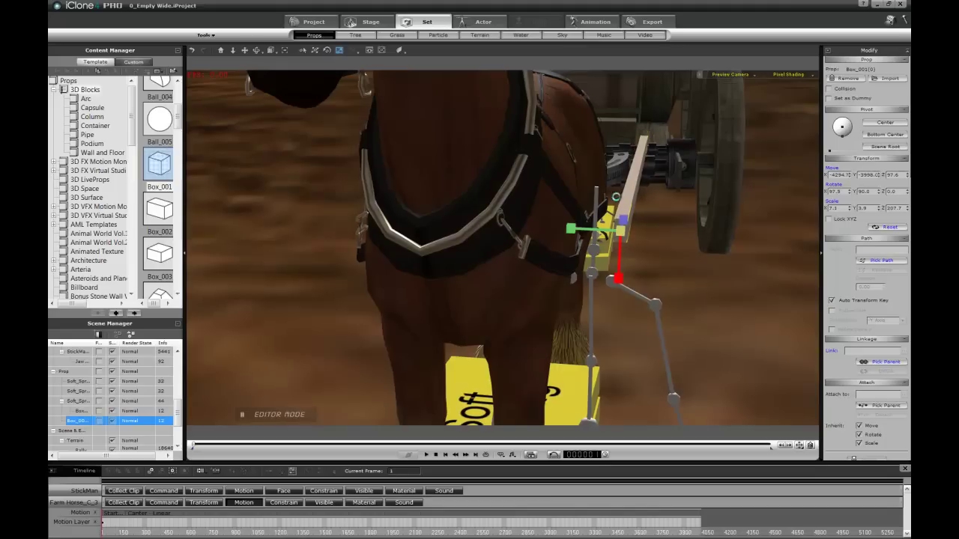
mouse_move(577, 228)
left_mouse_down()
mouse_move(569, 228)
mouse_move(592, 230)
left_mouse_up()
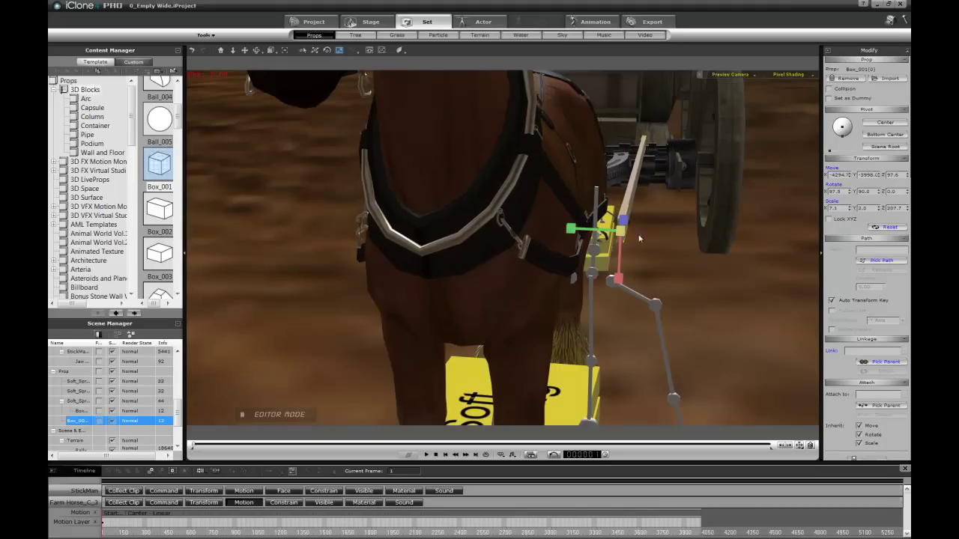
left_click_drag(672, 200, 398, 235)
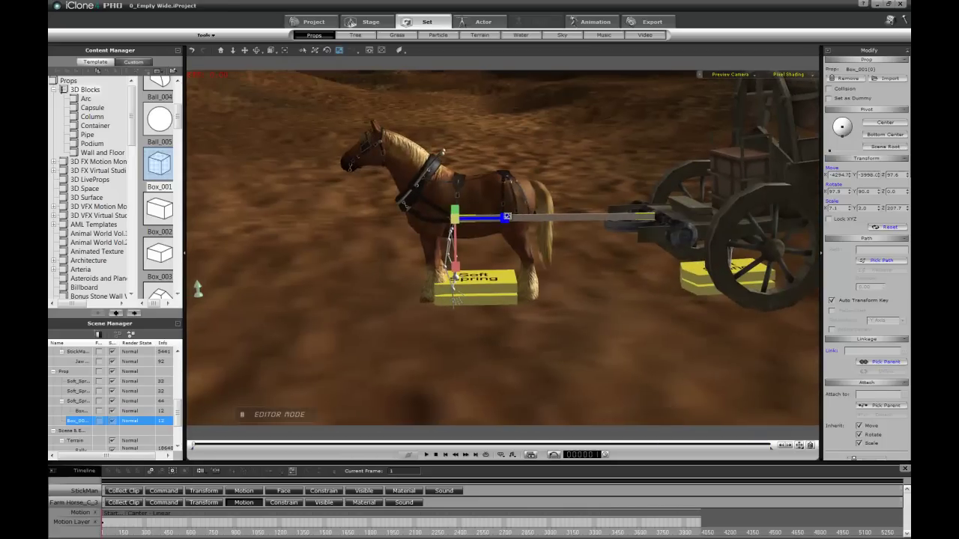
right_click_drag(588, 211, 570, 271)
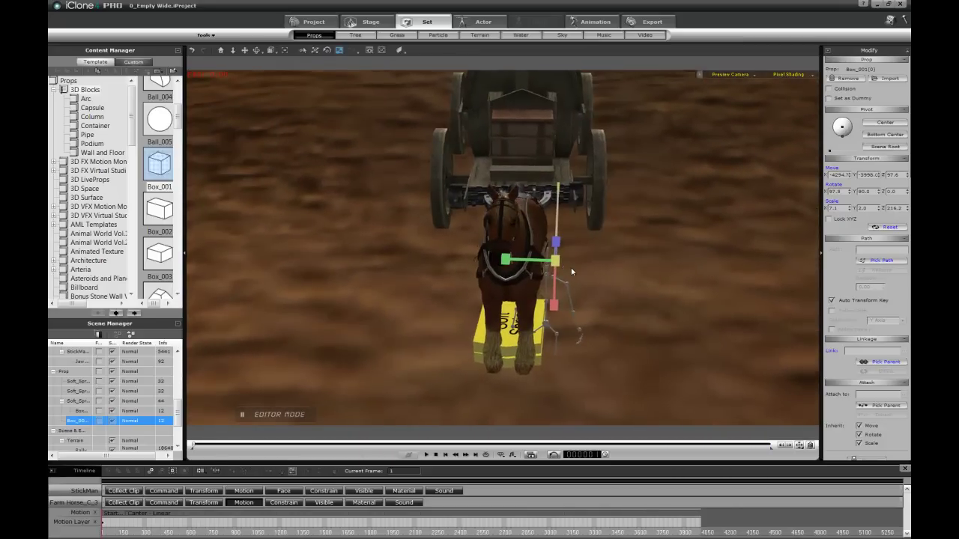
Move the pole to about X -4289, Y -3999 and angle its rear end outward at the wagon, about 104.5 in X rotation.
key("ctrl+q")
key("w")
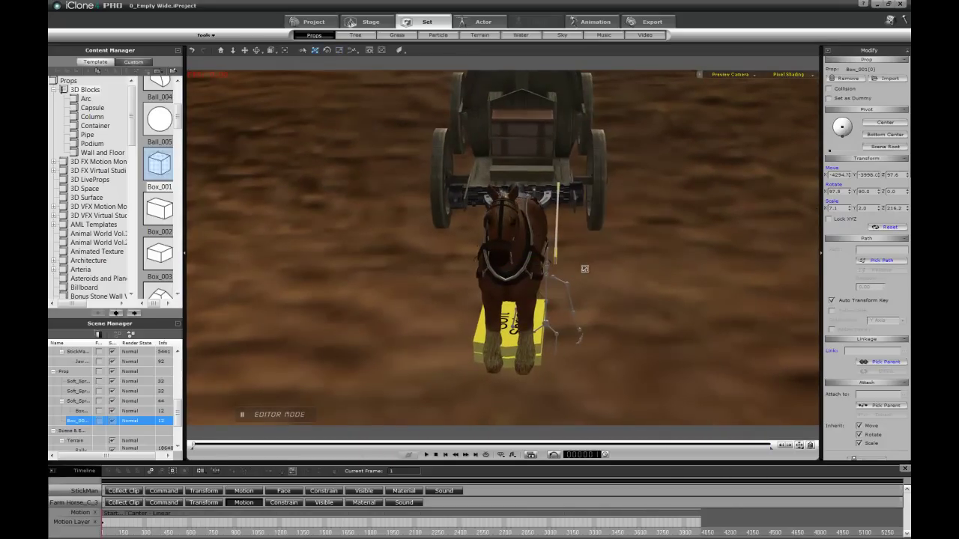
left_click_drag(584, 267, 592, 269)
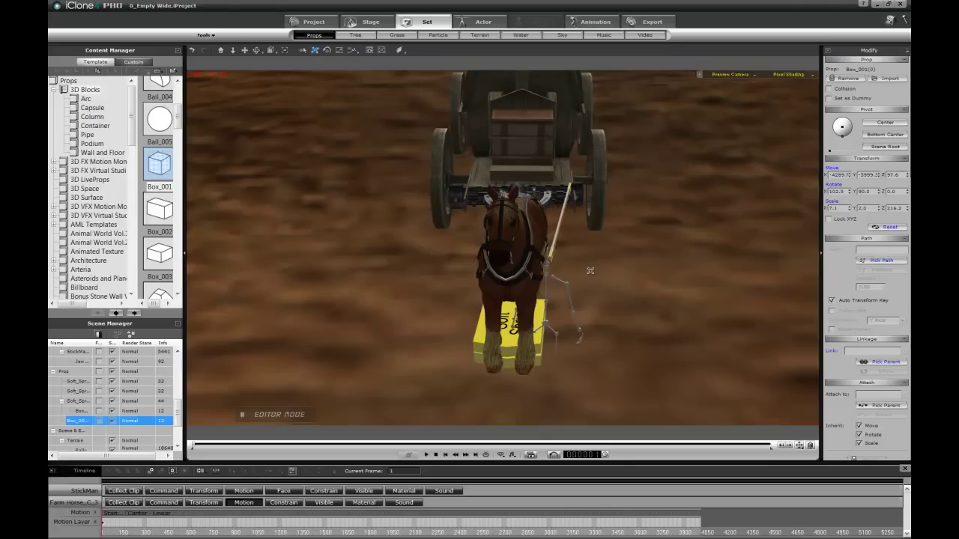
key("ctrl+z")
mouse_move(590, 259)
right_mouse_down()
mouse_move(603, 254)
mouse_move(577, 259)
right_mouse_up()
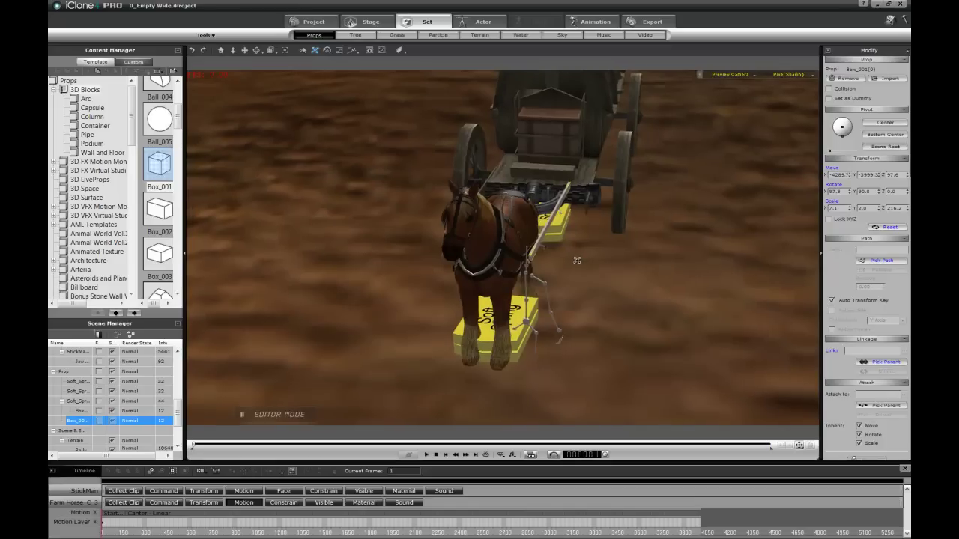
left_click_drag(566, 247, 567, 247, "ctrl")
Duplicate the pole and flip the copy to an X rotation of about 270.
right_click_drag(571, 245, 706, 245)
left_click_drag(706, 245, 708, 247)
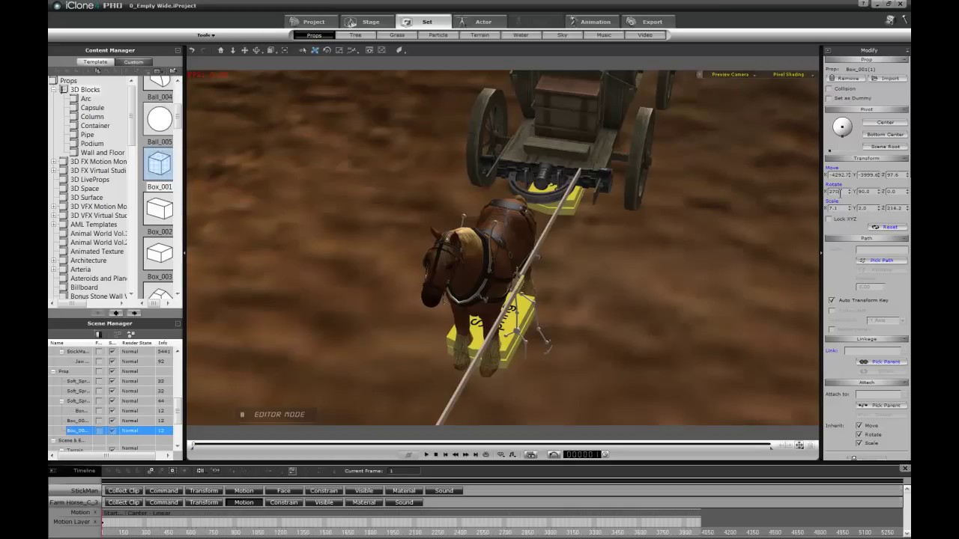
key("Return")
Angle the copied pole to X rotation 277 and park it beyond the wagon's side, at about X -4323, Y -4498.
left_click_drag(550, 339, 619, 242)
middle_click_drag(594, 241, 688, 271)
left_click_drag(675, 249, 670, 250)
middle_click_drag(672, 251, 548, 226)
left_click_drag(580, 244, 586, 247)
right_click_drag(624, 252, 618, 249)
middle_click_drag(614, 248, 699, 246)
right_click_drag(698, 246, 612, 237)
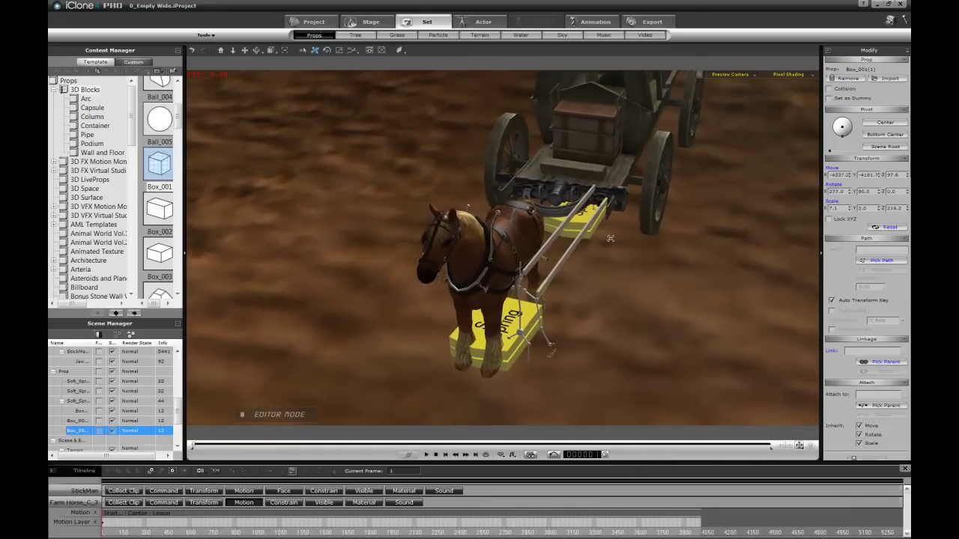
left_click_drag(592, 253, 730, 158)
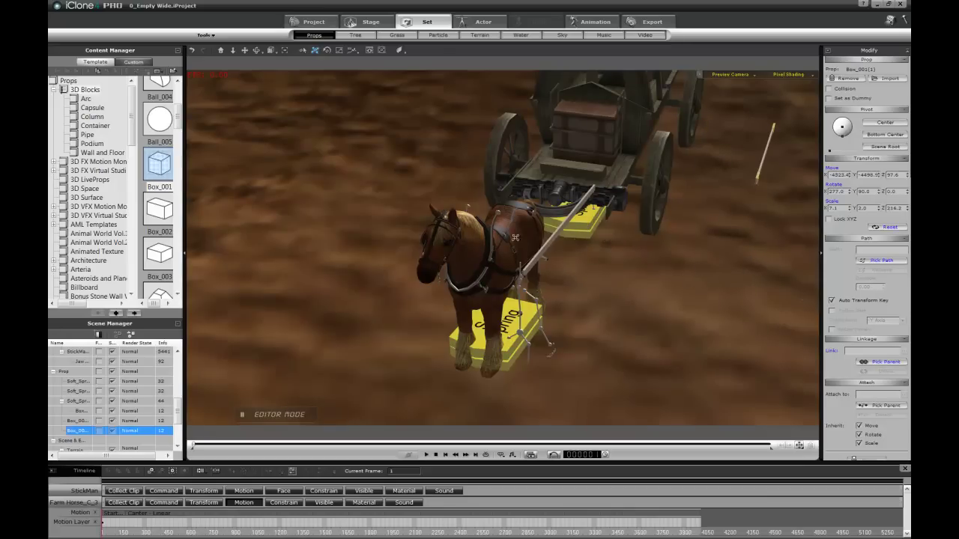
Select the first pole at the horse's flank and set its X rotation to 100.
left_click(554, 236)
right_click_drag(585, 278, 495, 207)
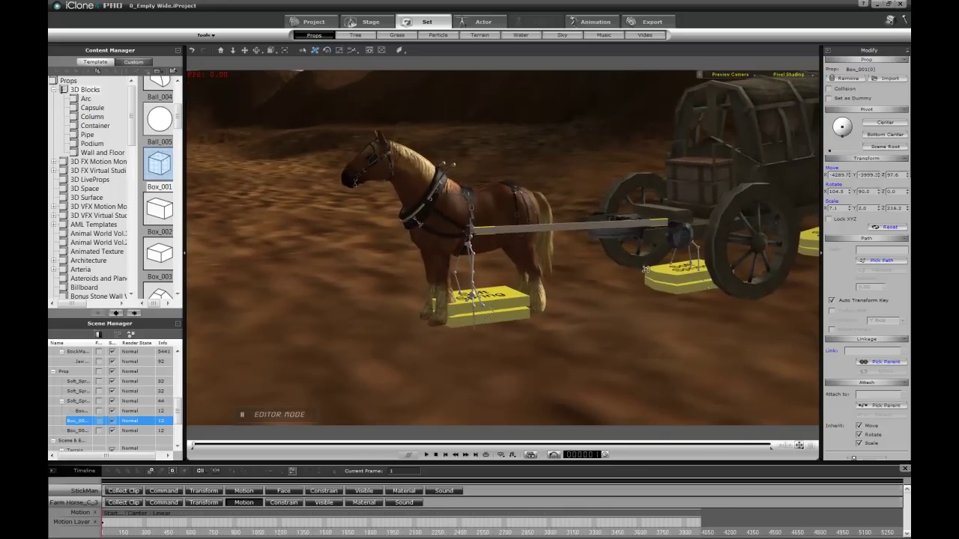
right_click_drag(463, 230, 646, 238)
left_click_drag(590, 257, 597, 258)
right_click_drag(598, 259, 602, 324)
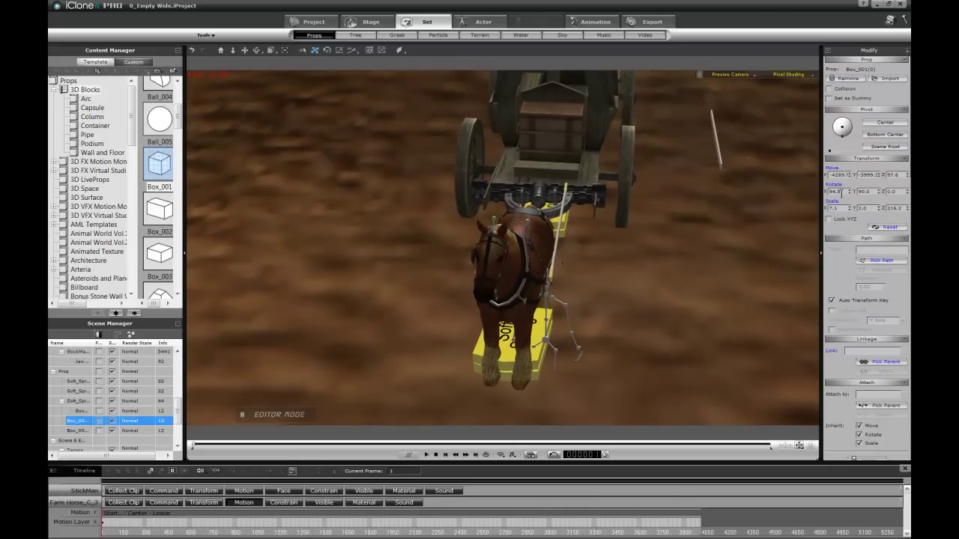
key("Return")
mouse_move(634, 242)
right_mouse_down()
mouse_move(542, 245)
mouse_move(617, 241)
right_mouse_up()
left_click_drag(617, 241, 607, 250)
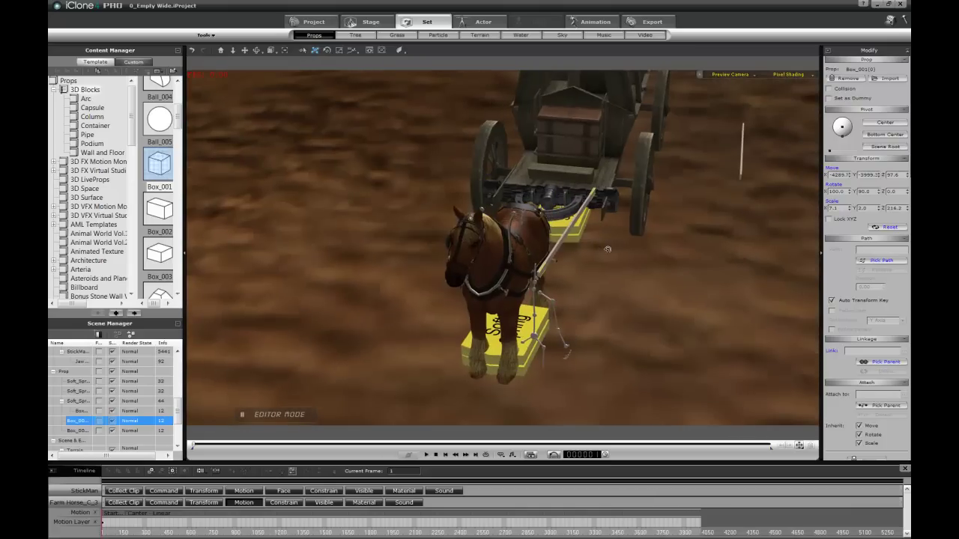
Duplicate the spare pole parked beyond the wagon and place the copy beside it, at about X -4488, Y -4464.
scroll(544, 284, "up", 5)
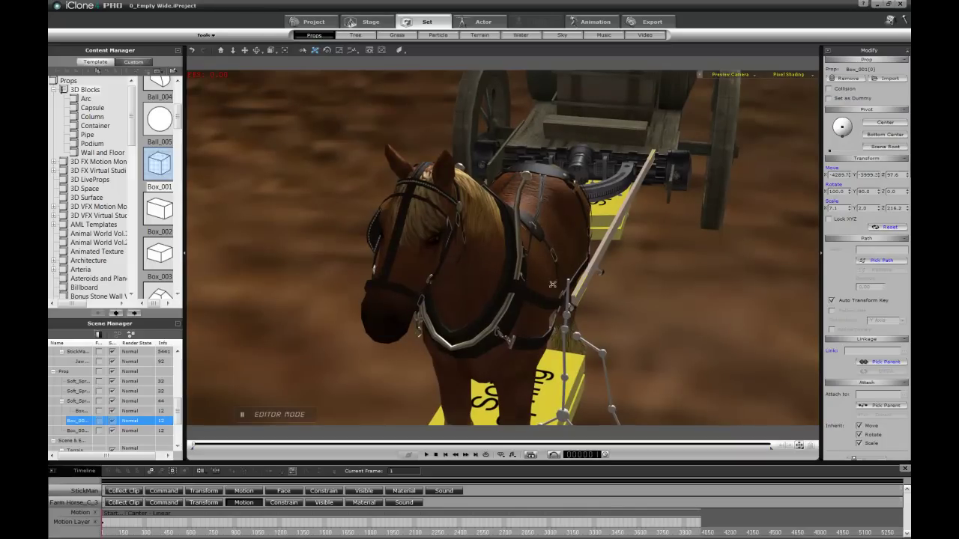
right_click_drag(673, 198, 596, 100, "alt")
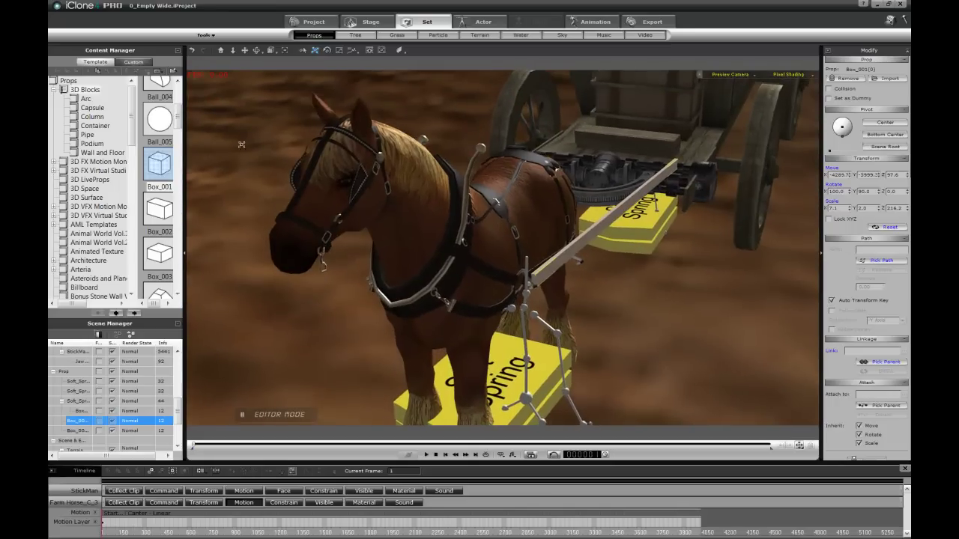
left_click(158, 164)
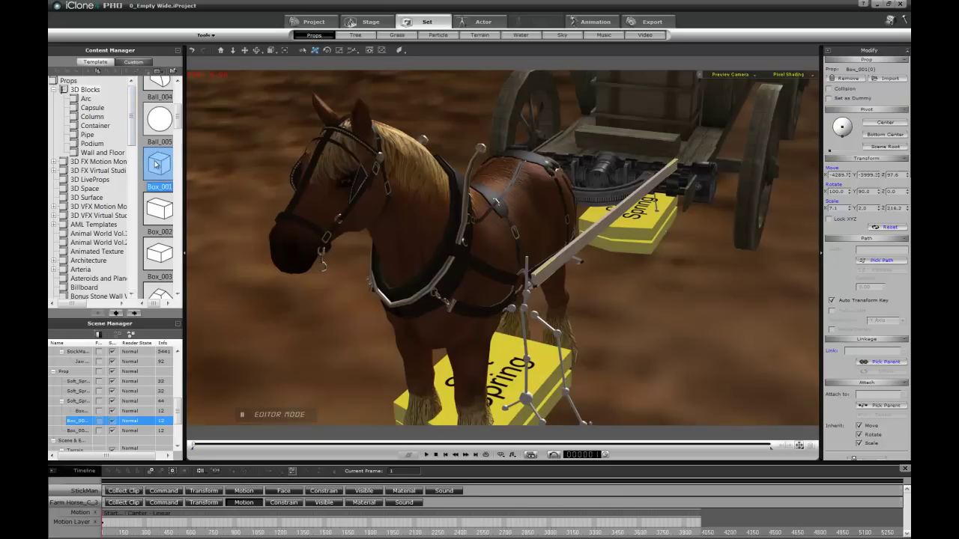
scroll(704, 257, "down", 10)
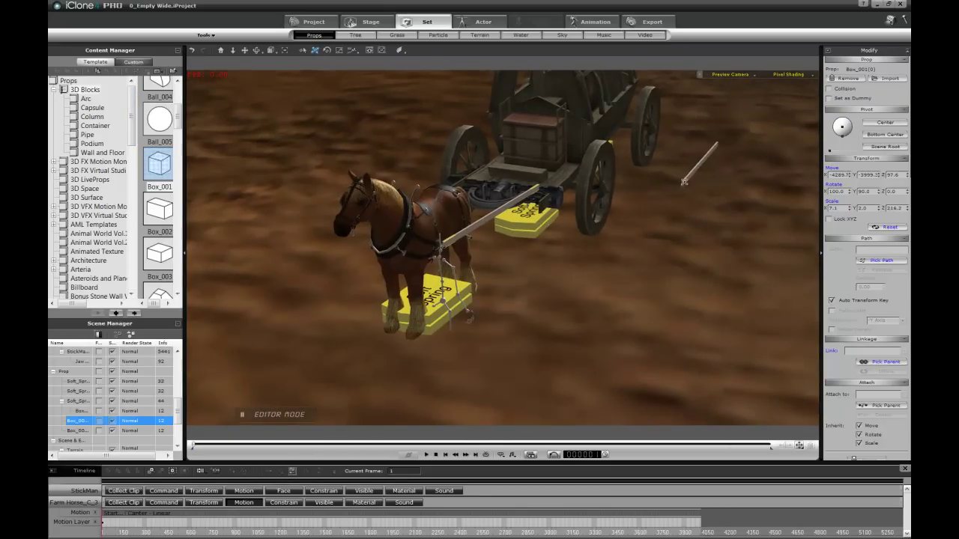
left_click(684, 182)
left_click_drag(685, 181, 657, 193, "ctrl")
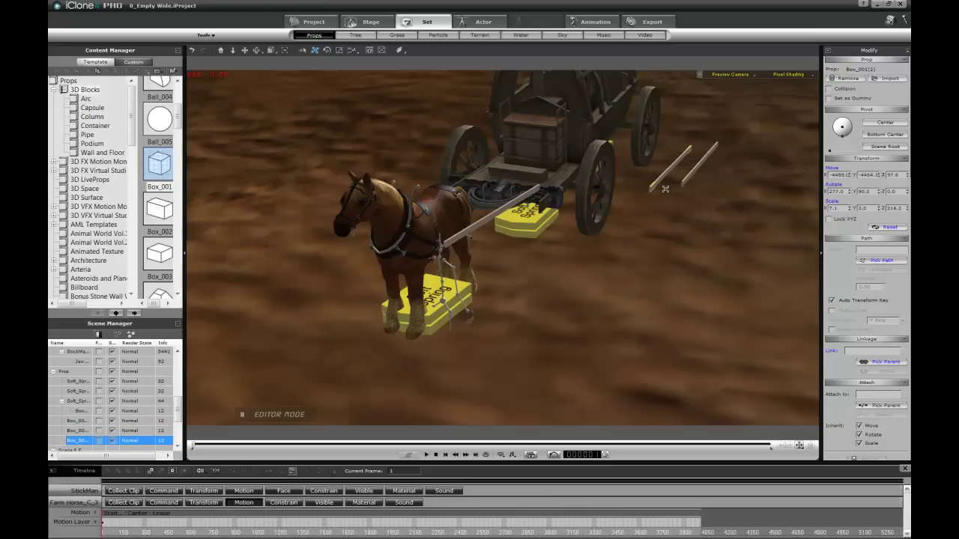
Try to reshape the new copy into a shorter, wider plank by changing its Y and Z scale.
left_click(660, 190)
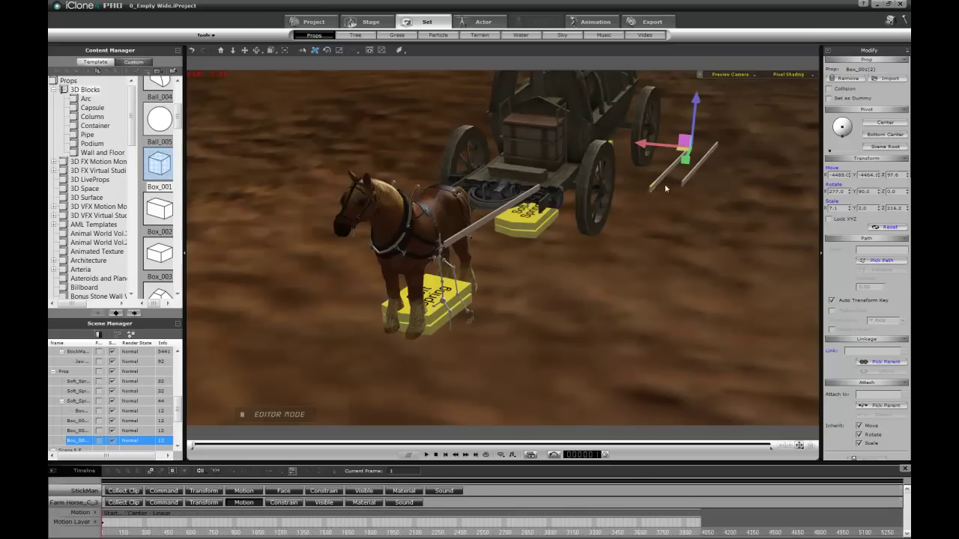
key("r")
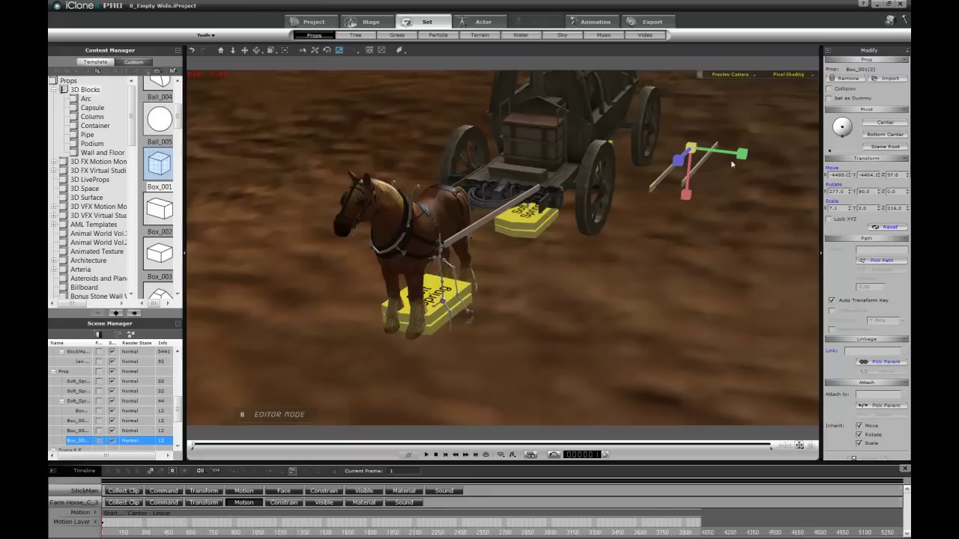
left_click_drag(742, 153, 753, 155)
left_click_drag(679, 161, 749, 103)
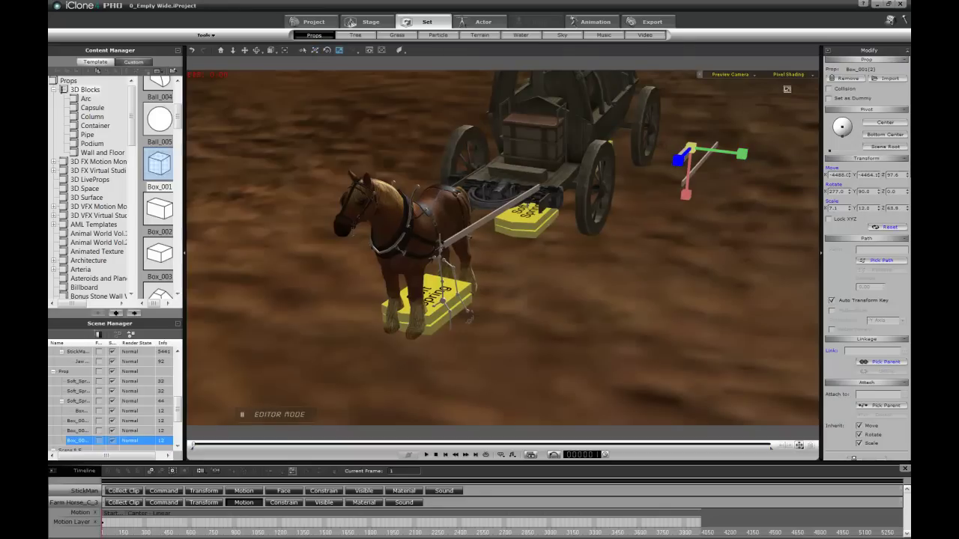
middle_click_drag(598, 212, 505, 268)
scroll(505, 268, "up", 5)
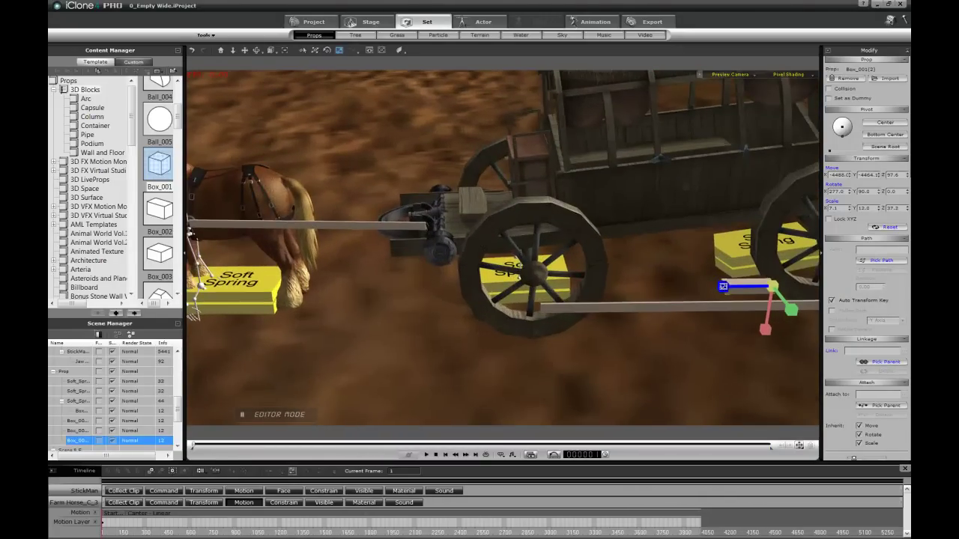
left_click_drag(754, 285, 818, 278)
left_click_drag(792, 309, 775, 261)
Reset the copy's transform and move it from the origin to the ground beside the horse, at about X -4334, Y -4175.
left_click(885, 227)
scroll(549, 228, "down", 4)
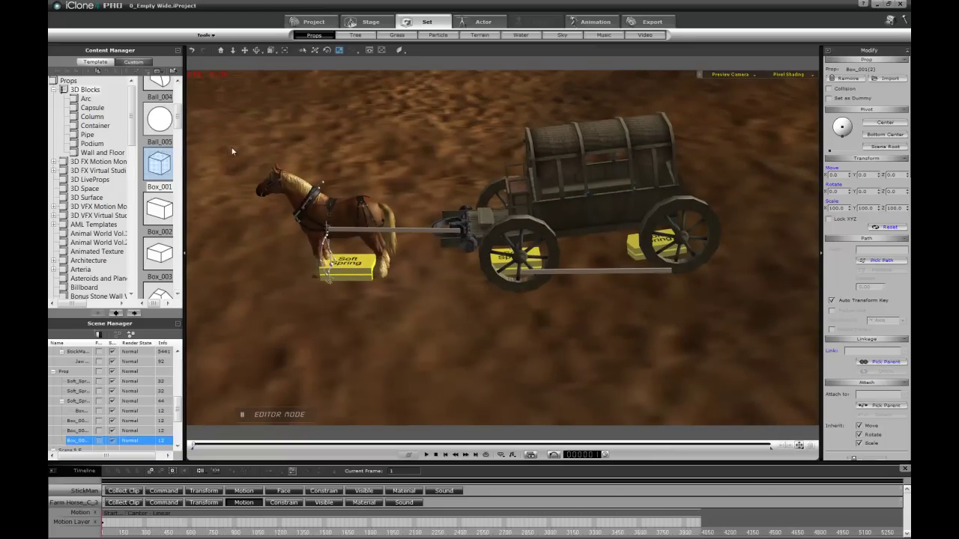
key("w")
right_click_drag(254, 180, 306, 260)
middle_click_drag(310, 142, 412, 164)
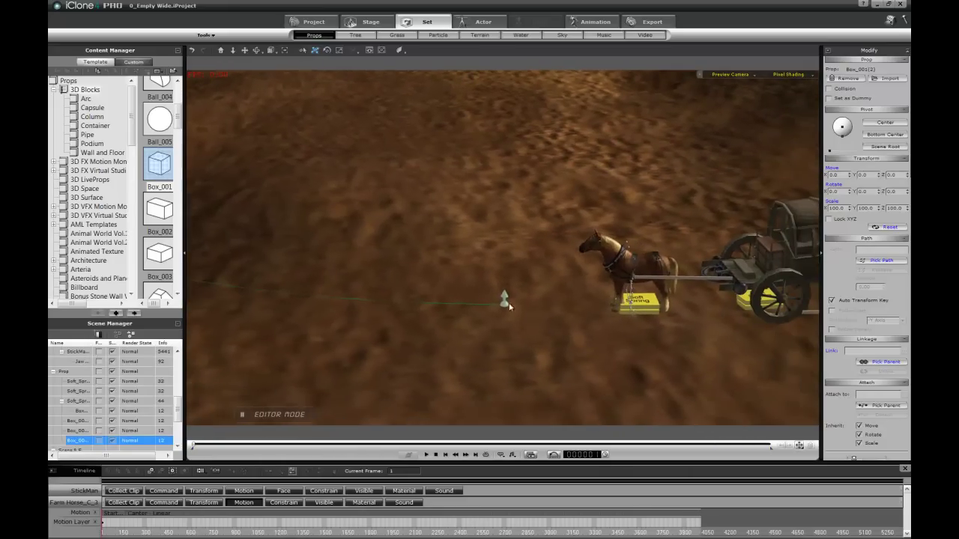
key("e")
key("w")
key("e")
left_click(315, 50)
left_click_drag(340, 167, 512, 310)
left_click_drag(682, 341, 570, 301)
Scale the new box uniformly down to about 18.8 and move it to the wagon's front end, at about X -4325, Y -4191, Z 60.
right_click_drag(569, 302, 390, 227)
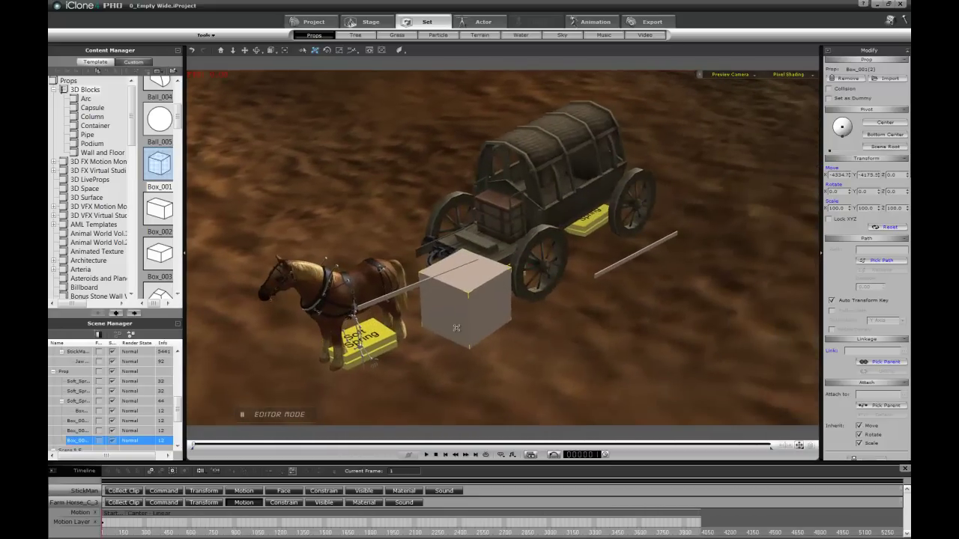
left_click_drag(458, 310, 475, 453)
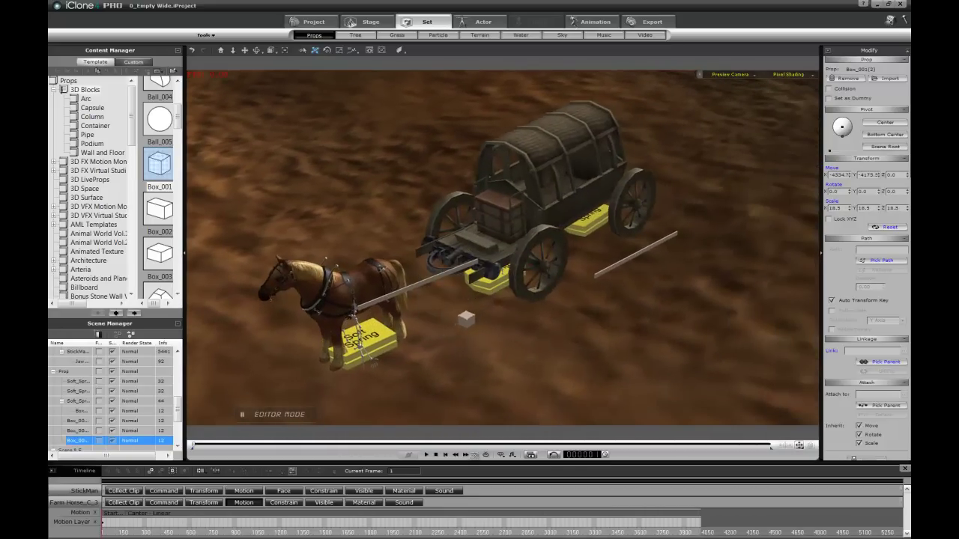
right_click_drag(481, 310, 487, 301)
scroll(487, 301, "up", 6)
left_click_drag(465, 307, 597, 325)
left_click_drag(523, 346, 516, 336)
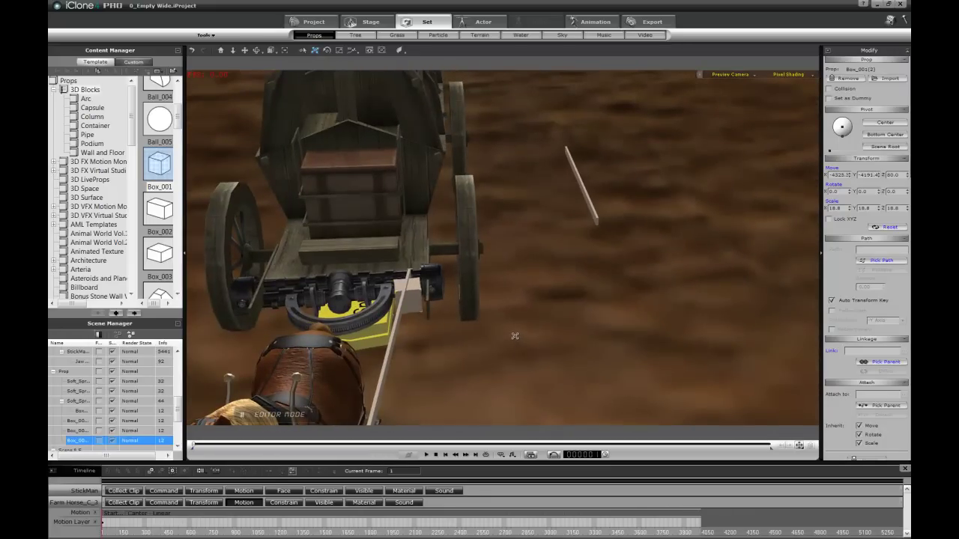
Shrink the box to a uniform scale of about 12.3, turn it to match the wagon, and seat it at the front bracket nearest the pole.
right_click_drag(515, 337, 512, 336)
left_click_drag(411, 292, 420, 340)
middle_click_drag(542, 329, 319, 302)
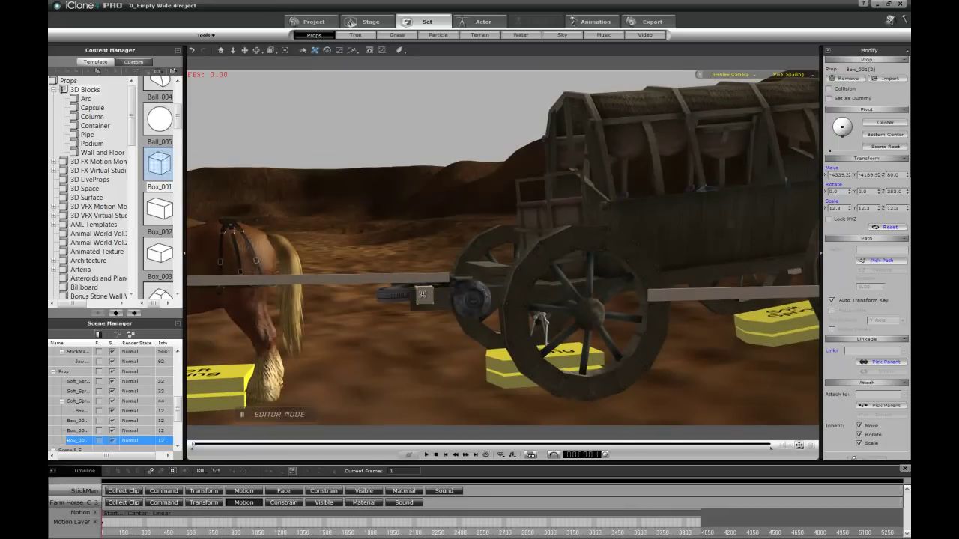
left_click_drag(424, 295, 425, 297)
Attach the small box to the wagon so it becomes the wagon's accessory.
right_click(424, 302)
left_click(449, 326)
left_click(545, 212)
Reselect the attached box and nudge it along the wagon's front bracket to about X -43382, Y -41952.
right_click_drag(459, 208, 427, 346)
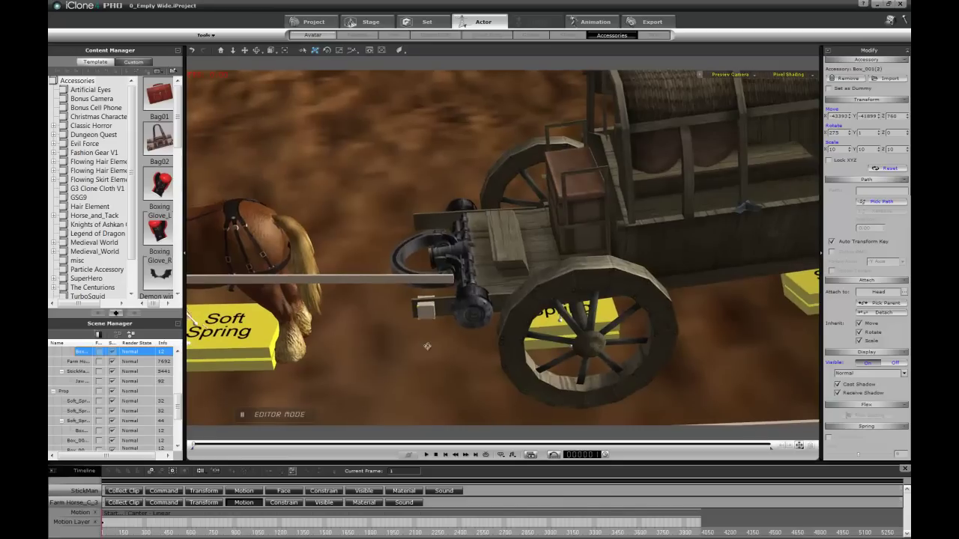
left_click(425, 311)
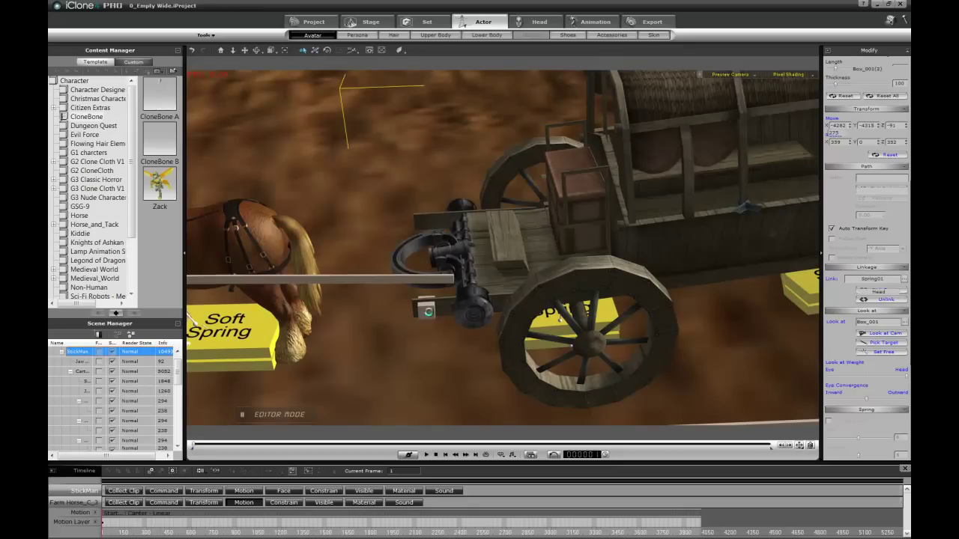
left_click(426, 313)
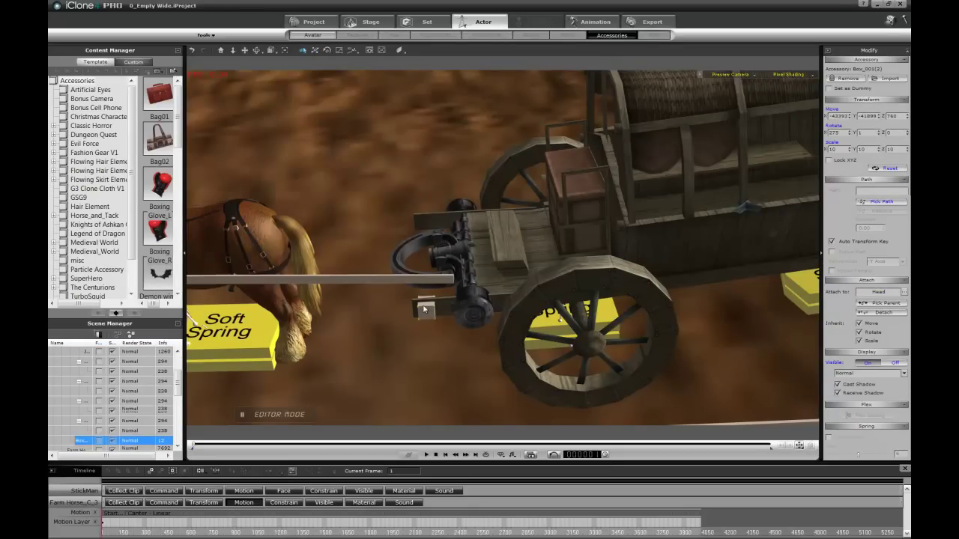
key("w")
mouse_move(424, 347)
left_mouse_down()
mouse_move(435, 346)
mouse_move(421, 346)
left_mouse_up()
Set the stick figure at the horse's shoulder to look at the small box on the wagon's front bracket.
left_click_drag(311, 305, 479, 288, "alt")
left_click(373, 271)
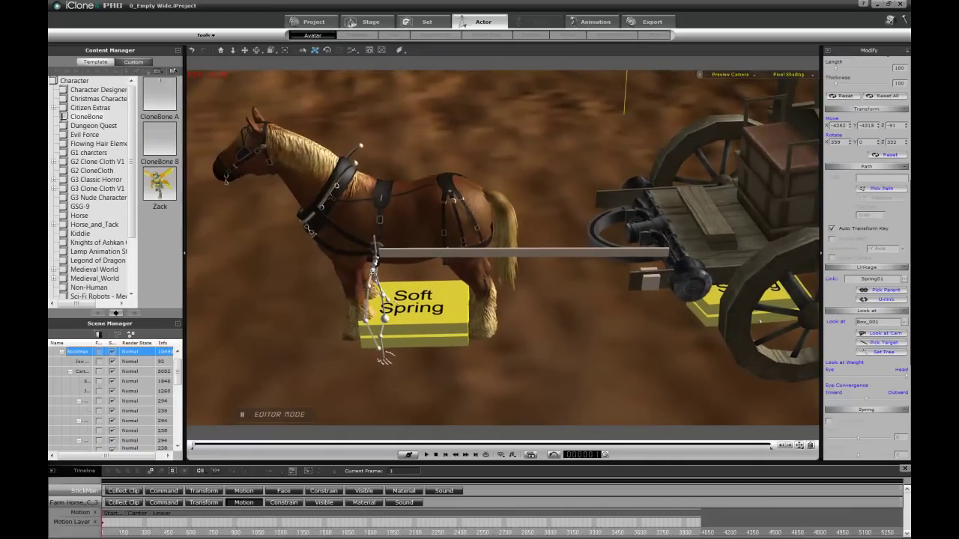
left_click(383, 360)
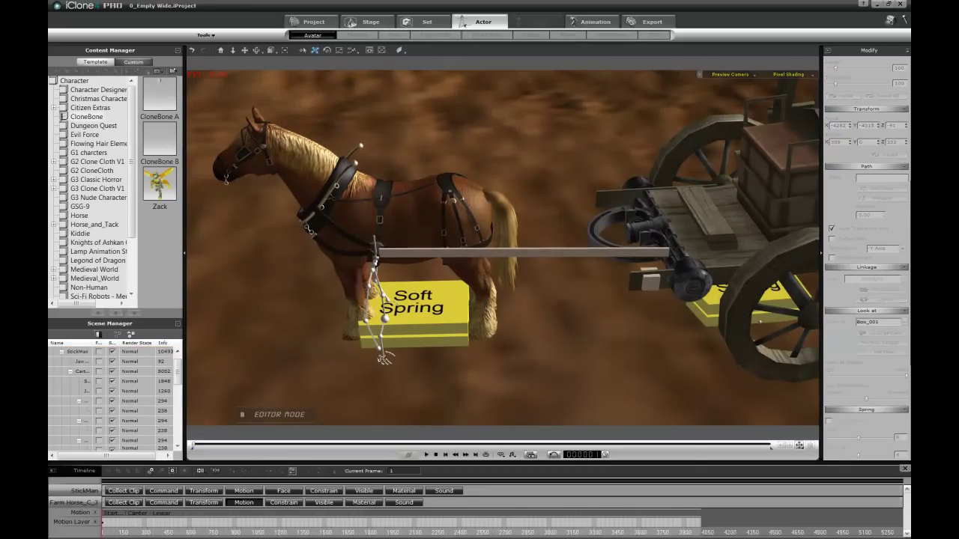
key("q")
left_click(383, 358)
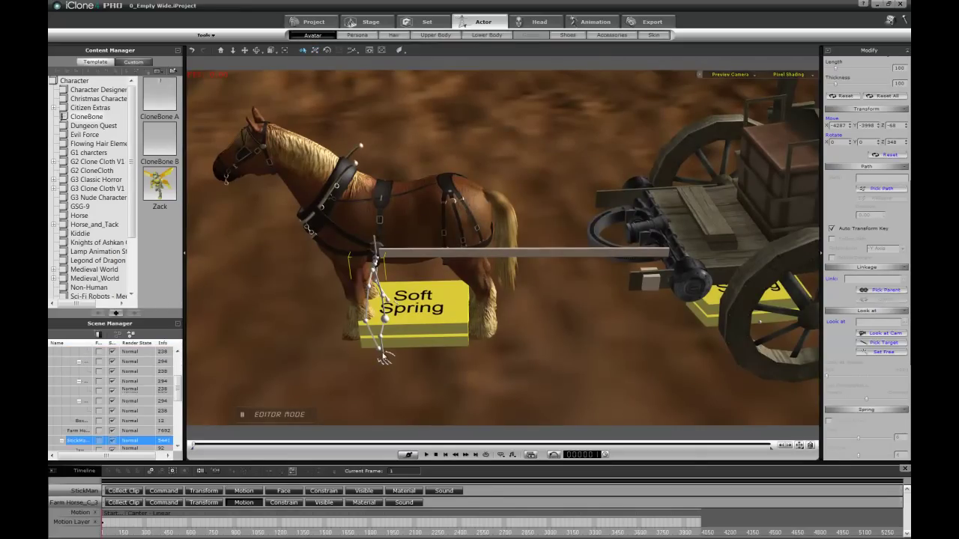
left_click(882, 342)
left_click(650, 290)
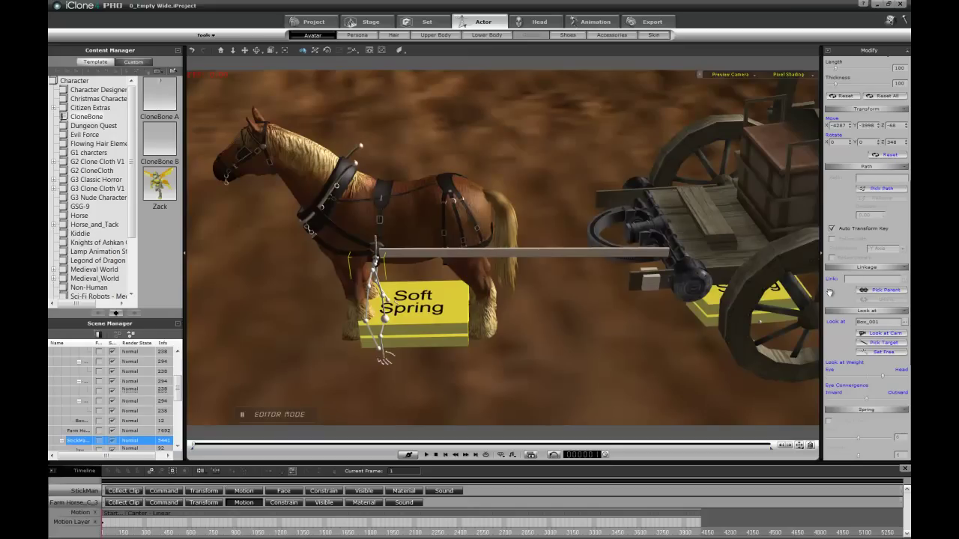
left_click(647, 280)
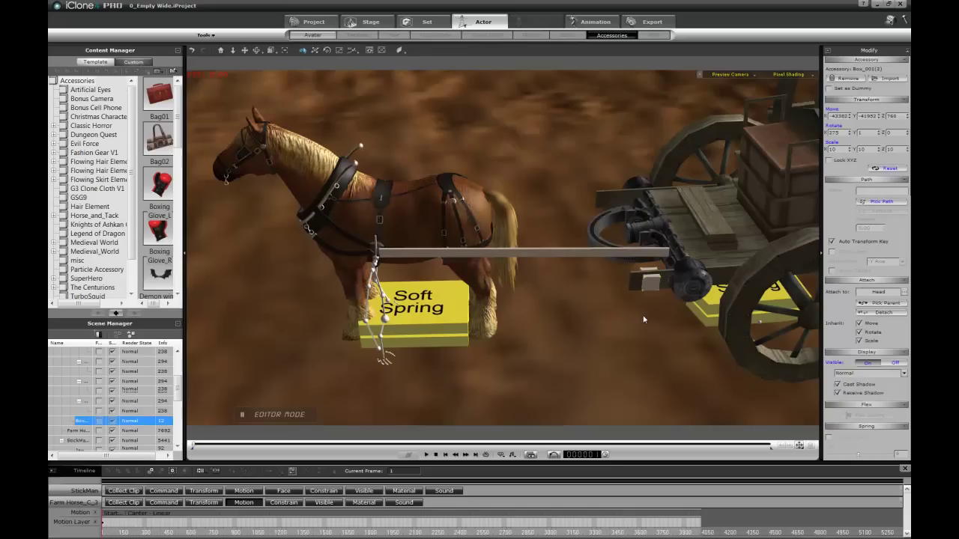
mouse_move(641, 312)
left_mouse_down()
mouse_move(628, 317)
mouse_move(639, 315)
left_mouse_up()
Attach the pole at the horse's flank to the stick figure beside the horse.
right_click_drag(611, 305, 500, 288)
left_click(508, 298)
right_click(508, 298)
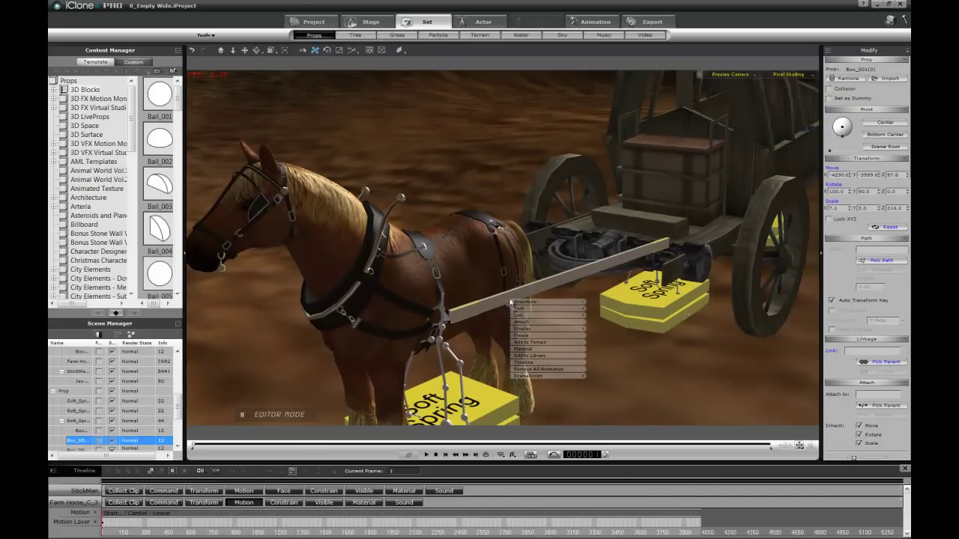
left_click(529, 321)
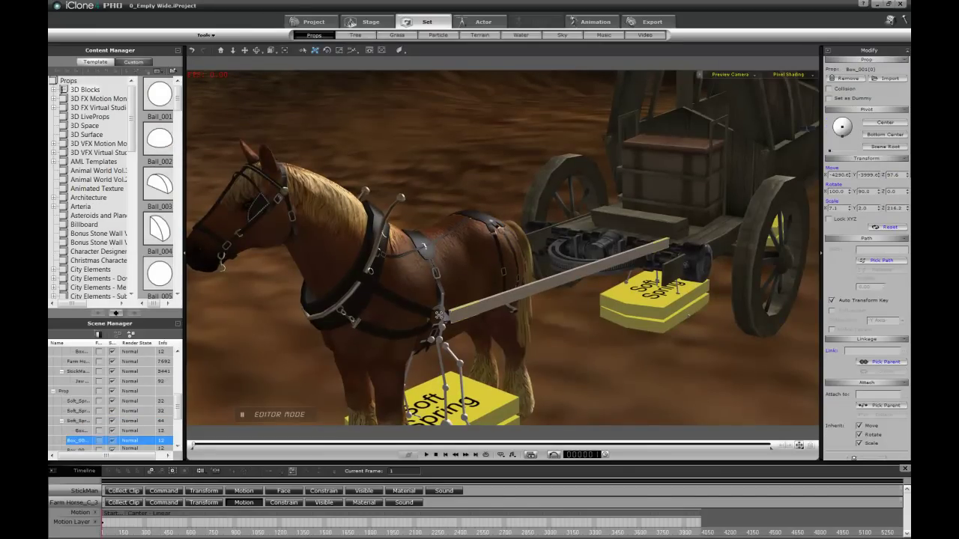
left_click(443, 307)
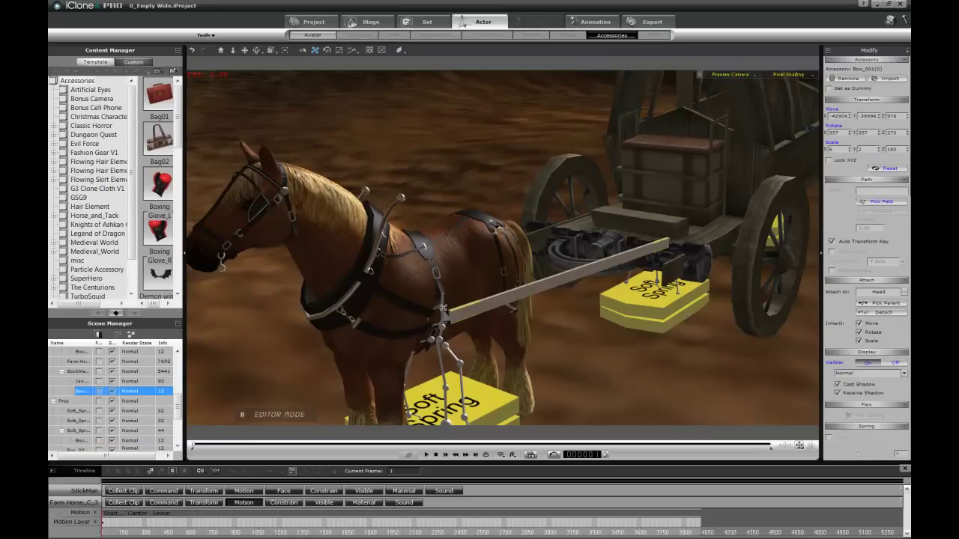
Attach the pole to the stick figure's Head sub-node, aligning both position and rotation.
mouse_move(542, 304)
middle_mouse_down()
mouse_move(612, 302)
mouse_move(552, 300)
middle_mouse_up()
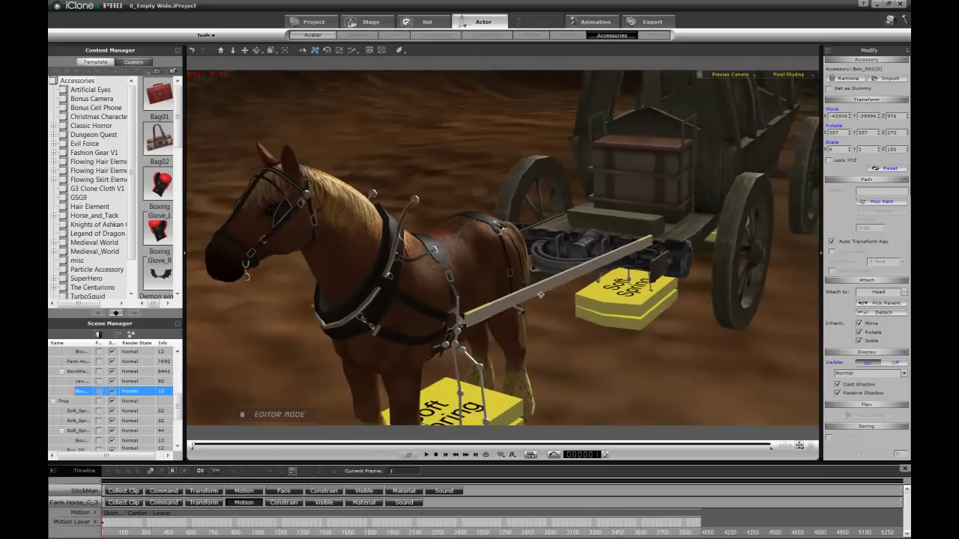
left_click(904, 293)
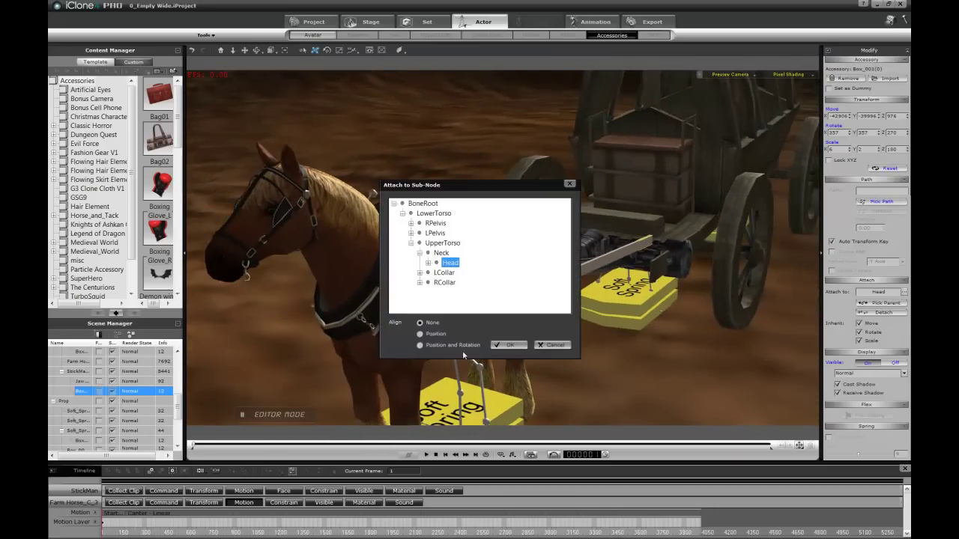
left_click(508, 345)
Select the stick figure beside the horse and raise it to Z -64 so the pole meets the harness.
right_click_drag(580, 309, 507, 283, "alt")
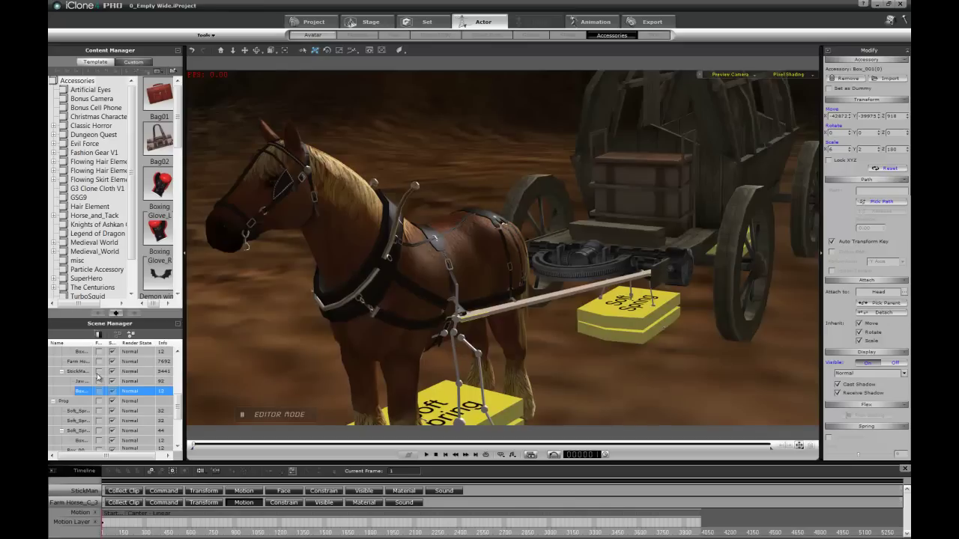
key("q")
left_click(460, 384)
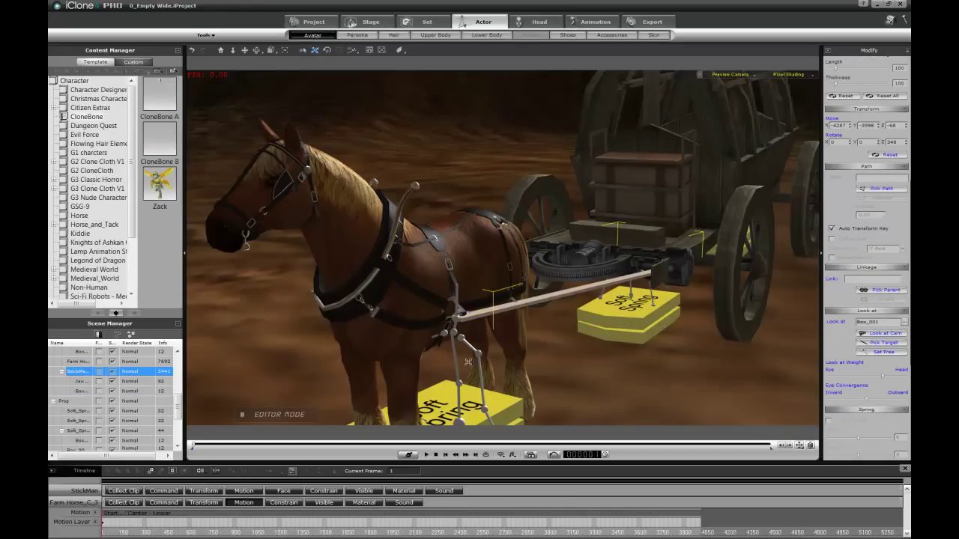
key("w")
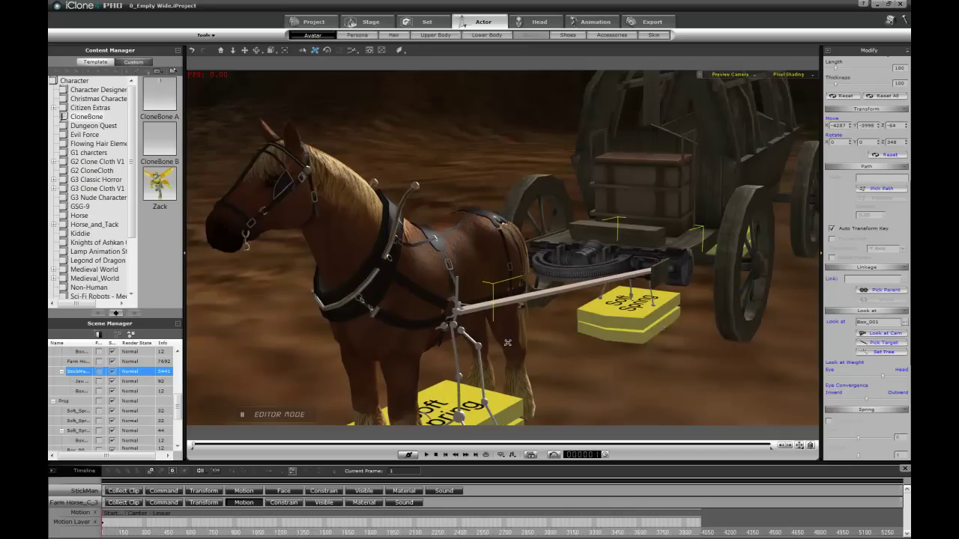
middle_click_drag(487, 319, 599, 372)
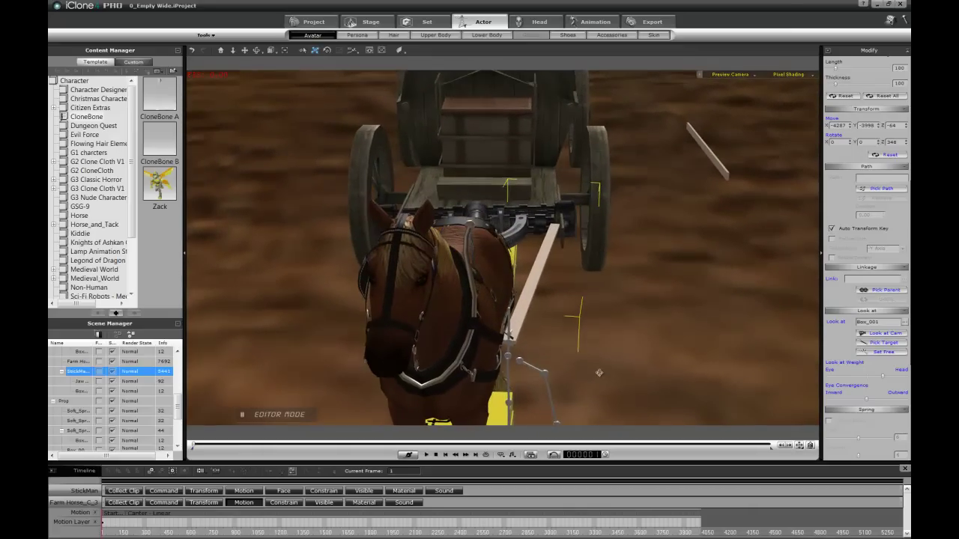
Rescale the attached pole to X 1, Y 6, Z 201 so it stands on edge and spans from the harness to the wagon.
left_click(529, 296)
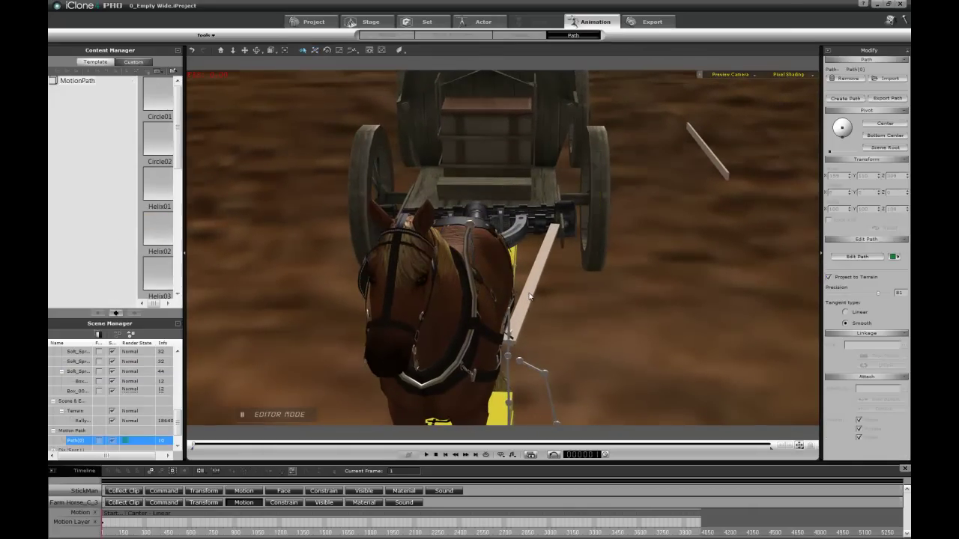
left_click(538, 283)
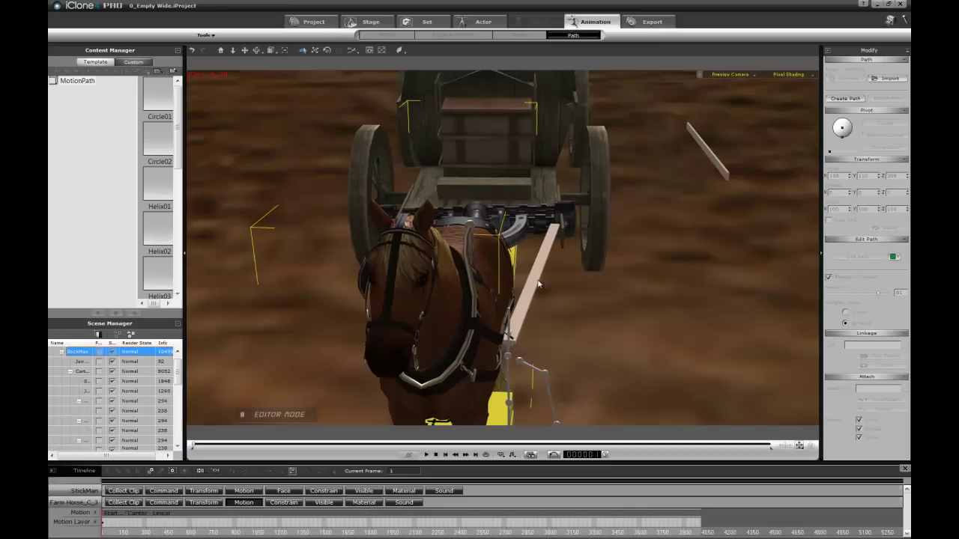
right_click_drag(538, 283, 464, 339)
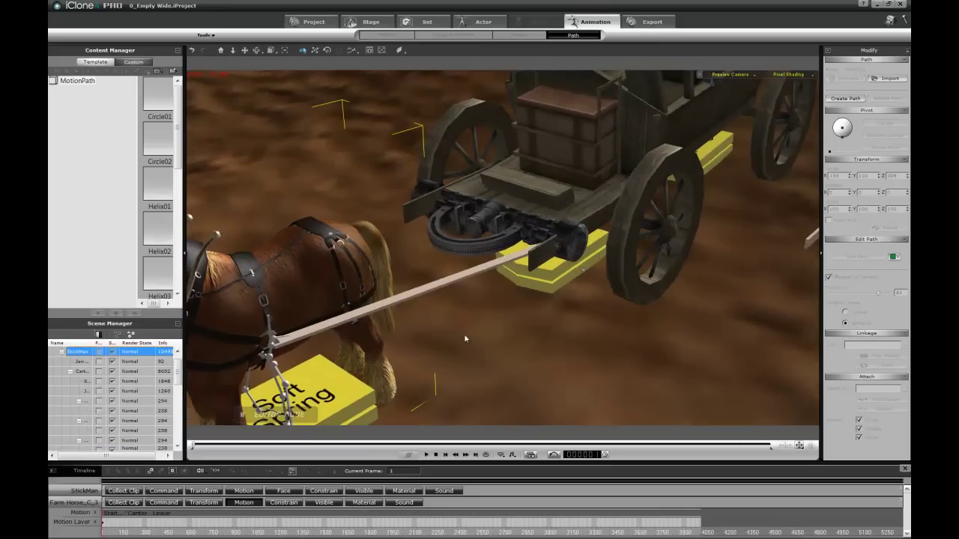
left_click(468, 278)
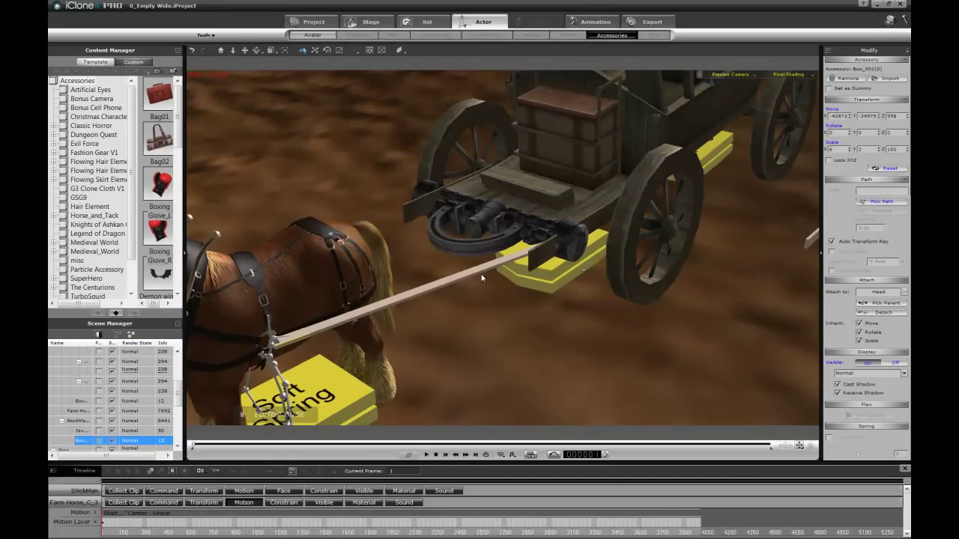
key("r")
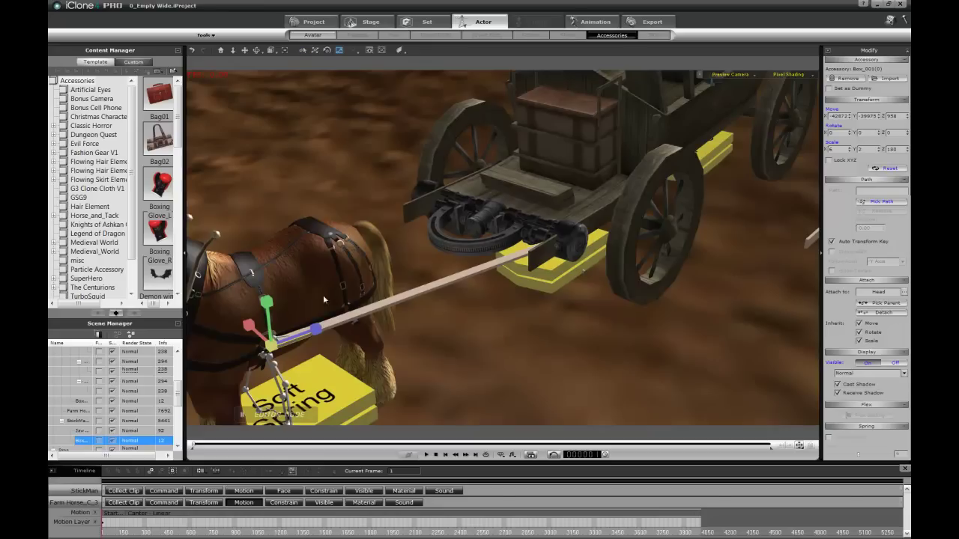
left_click_drag(266, 303, 266, 191)
left_click_drag(249, 318, 400, 436)
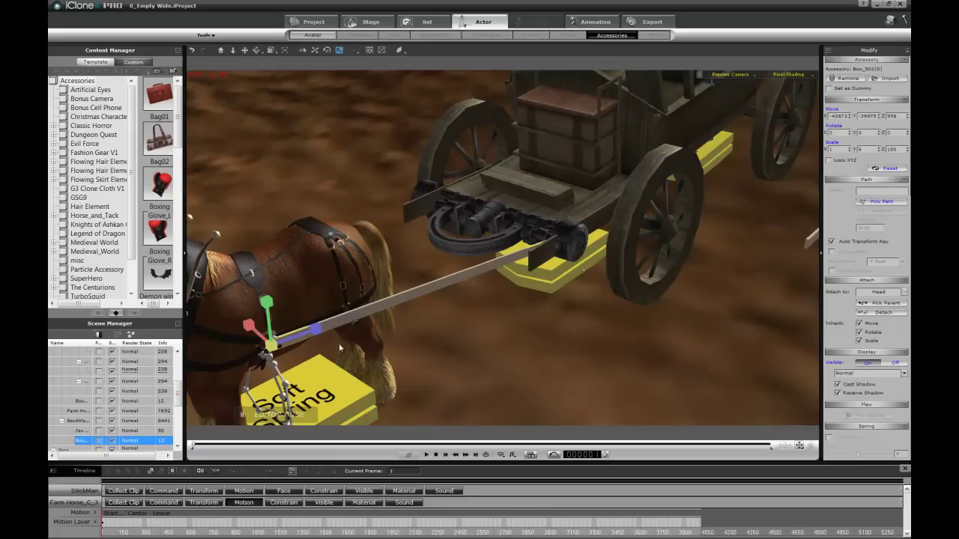
left_click_drag(316, 328, 334, 328)
right_click_drag(372, 340, 225, 320)
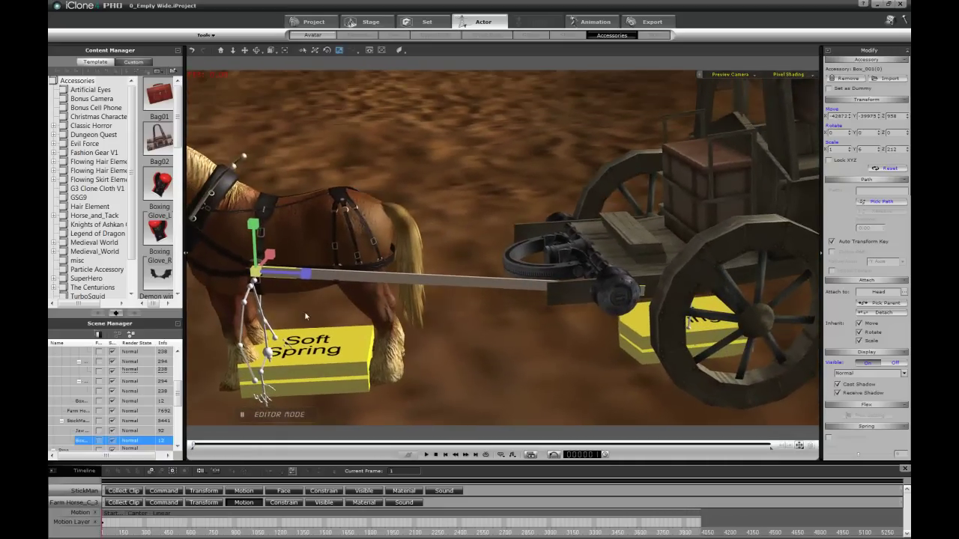
left_click_drag(305, 275, 301, 273)
right_click_drag(425, 285, 713, 327)
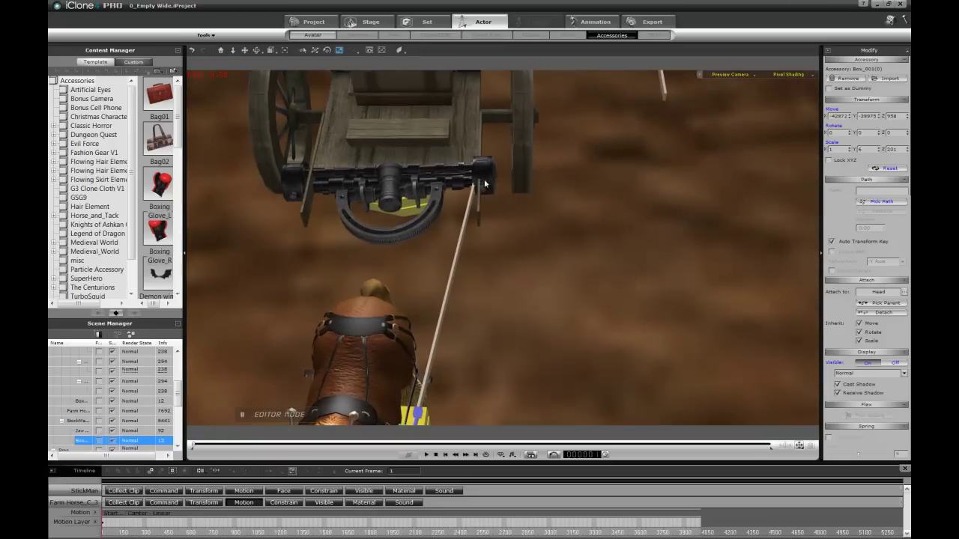
right_click_drag(521, 254, 563, 138)
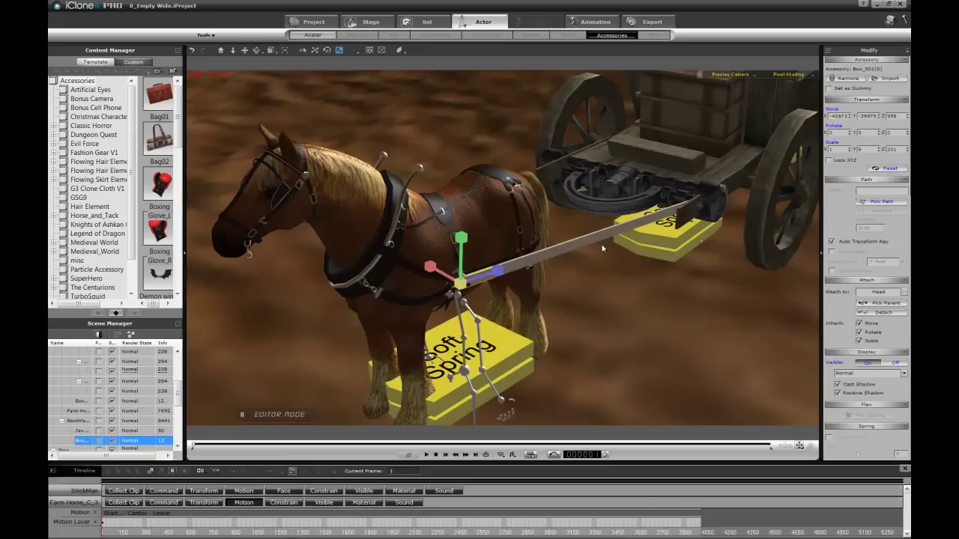
Link the stick figure holding the pole to the horse's Bip01_Spine2 bone.
key("q")
left_click(464, 339)
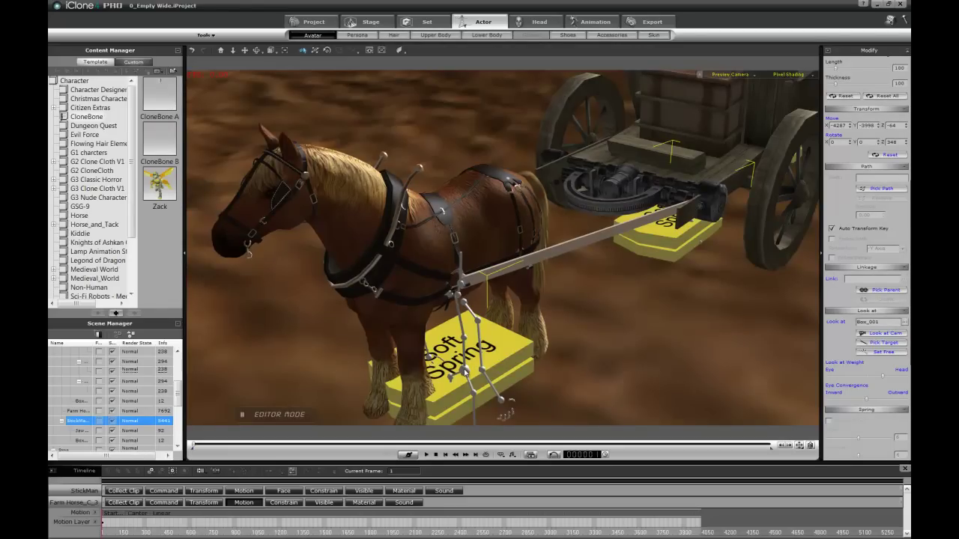
right_click(464, 371)
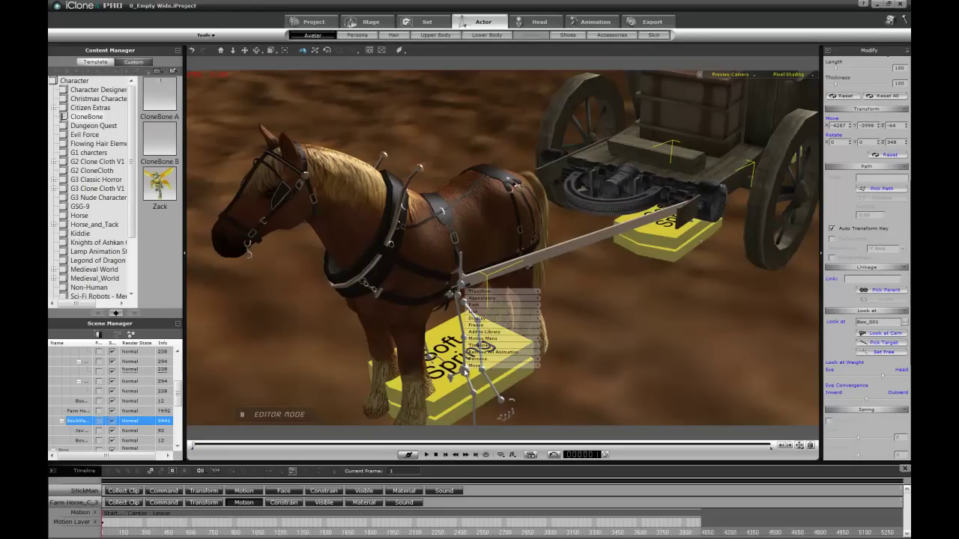
mouse_move(503, 316)
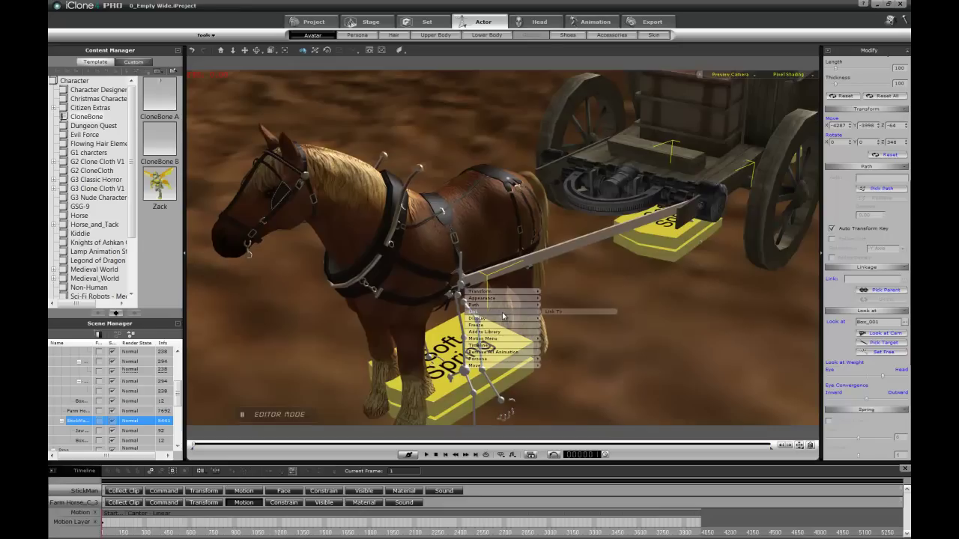
left_click(554, 311)
left_click(423, 258)
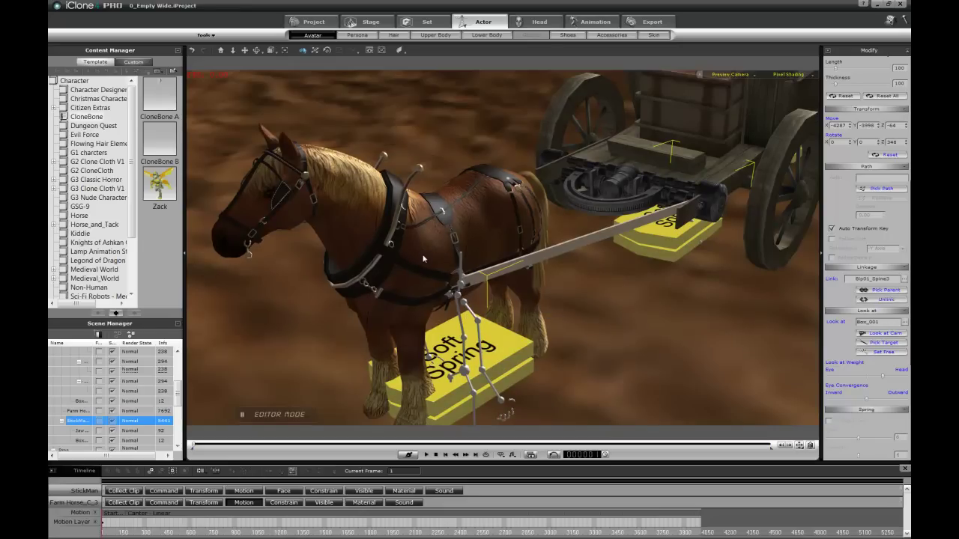
middle_click_drag(653, 298, 439, 317)
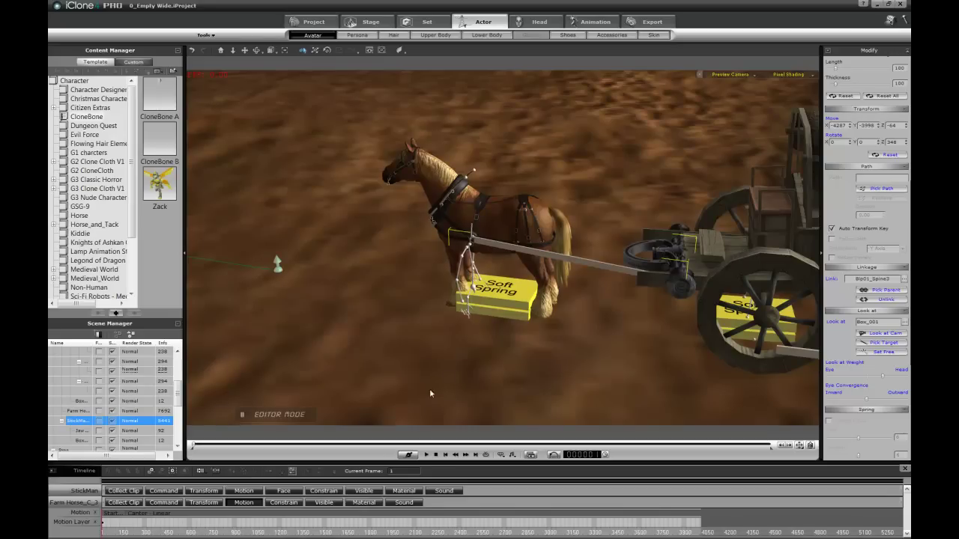
Play the animation from the preview camera and from a camera following the horse to check how the pole tracks the wagon.
key("space")
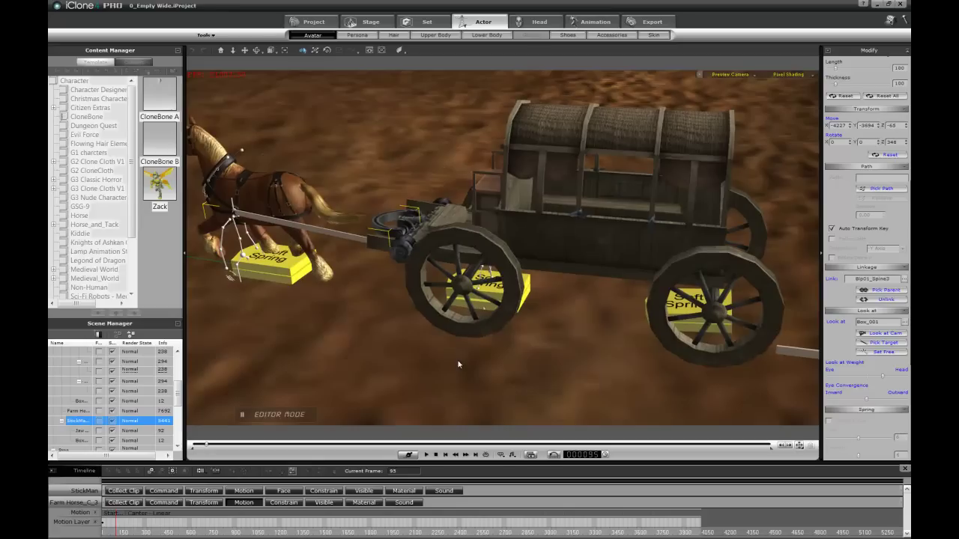
key("space")
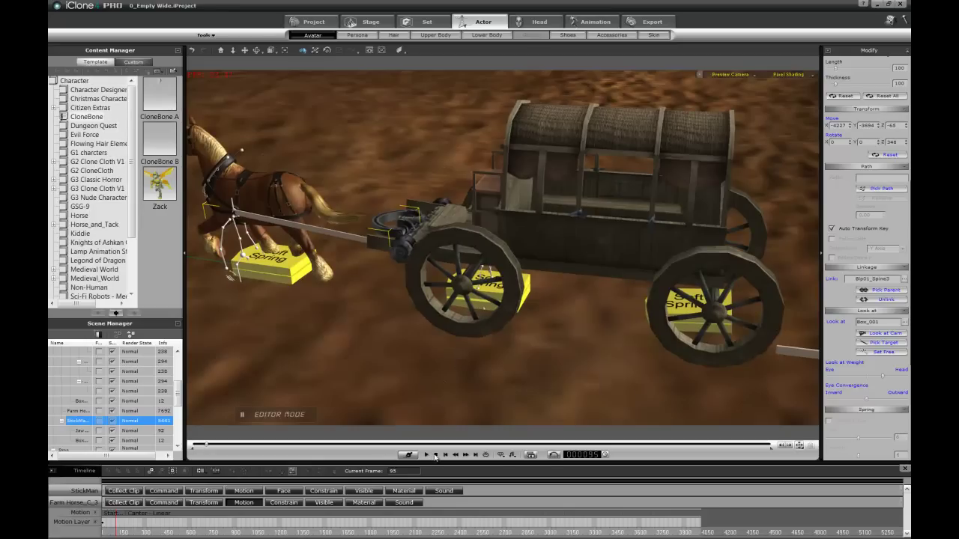
left_click(263, 183)
left_click(263, 184)
key("v")
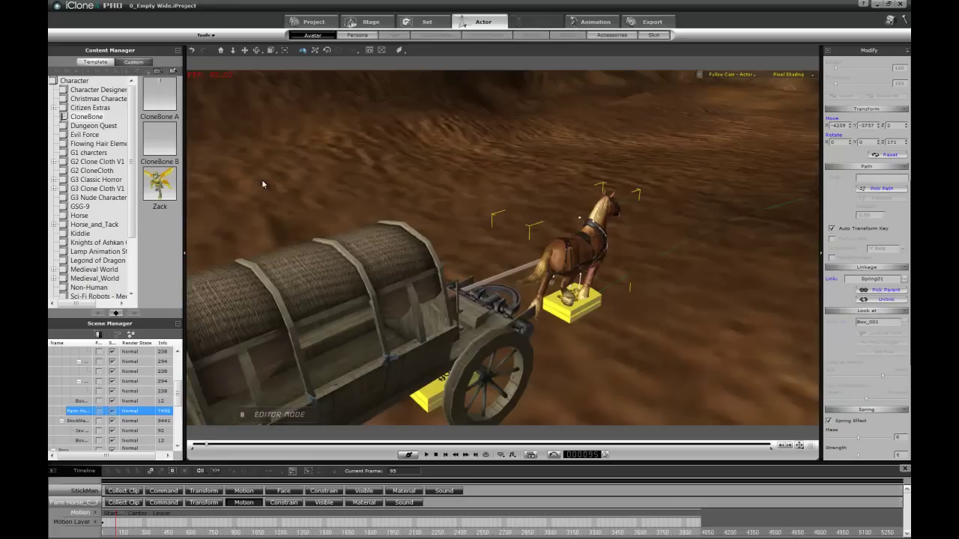
left_click_drag(359, 223, 709, 190, "alt")
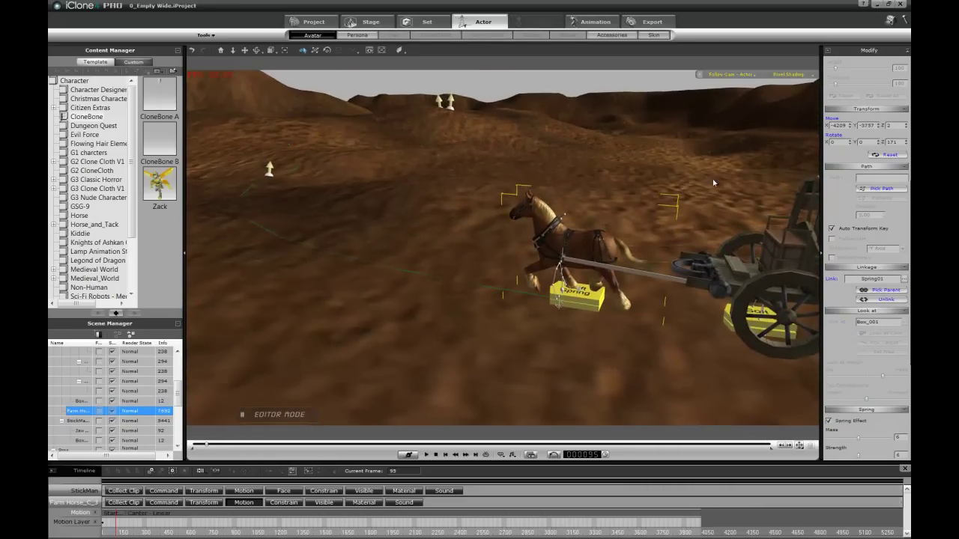
key("space")
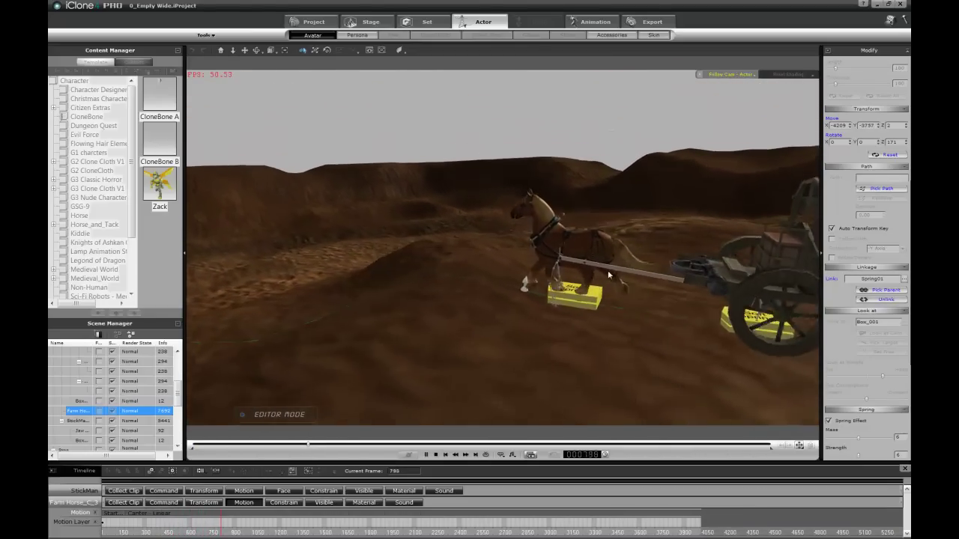
key("space")
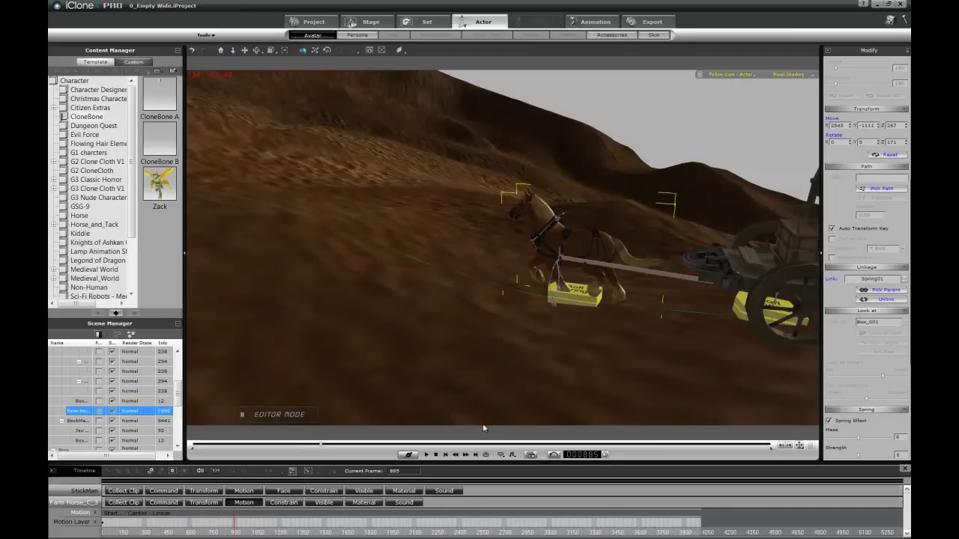
left_click(439, 454)
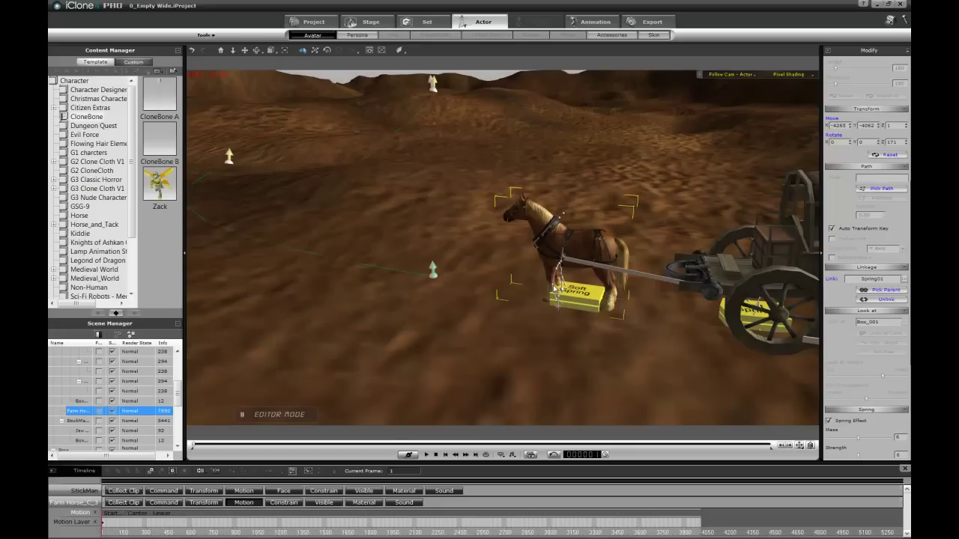
Select the stick figure holding the pole and shift its look-at weight fully to Head.
left_click(555, 289)
right_click_drag(591, 161, 347, 215)
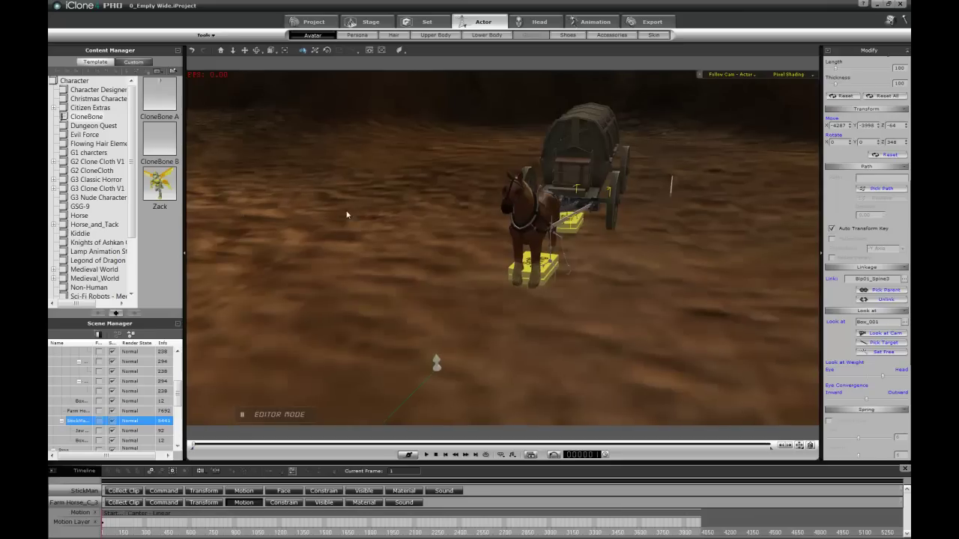
right_click_drag(567, 222, 506, 179)
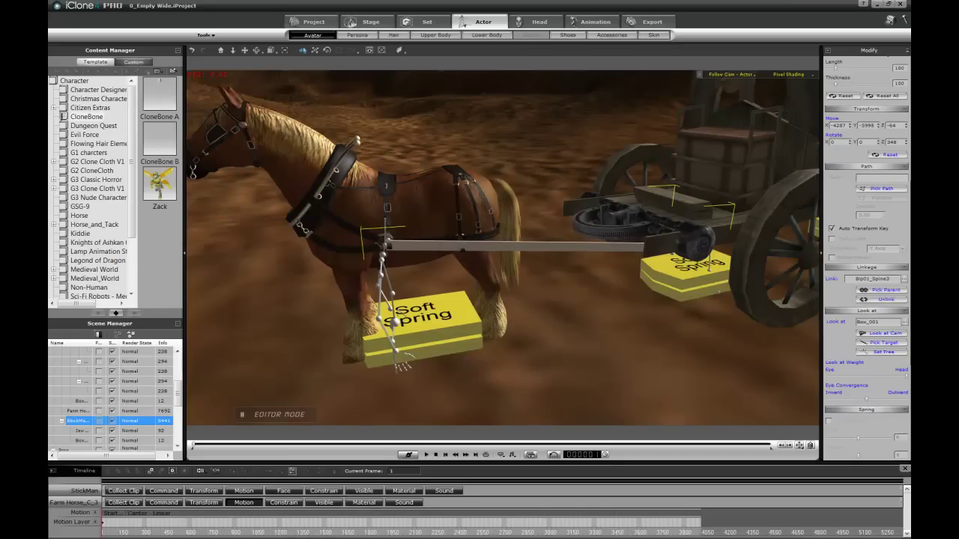
right_click_drag(654, 285, 310, 377)
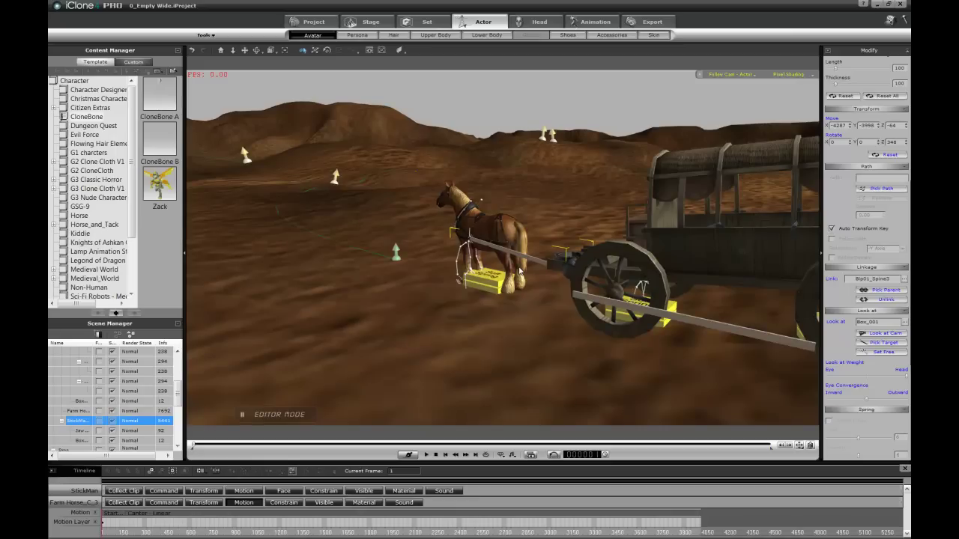
Replay the animation over the hilly terrain to examine the pole's alignment between horse and wagon, and return to the first frame.
key("space")
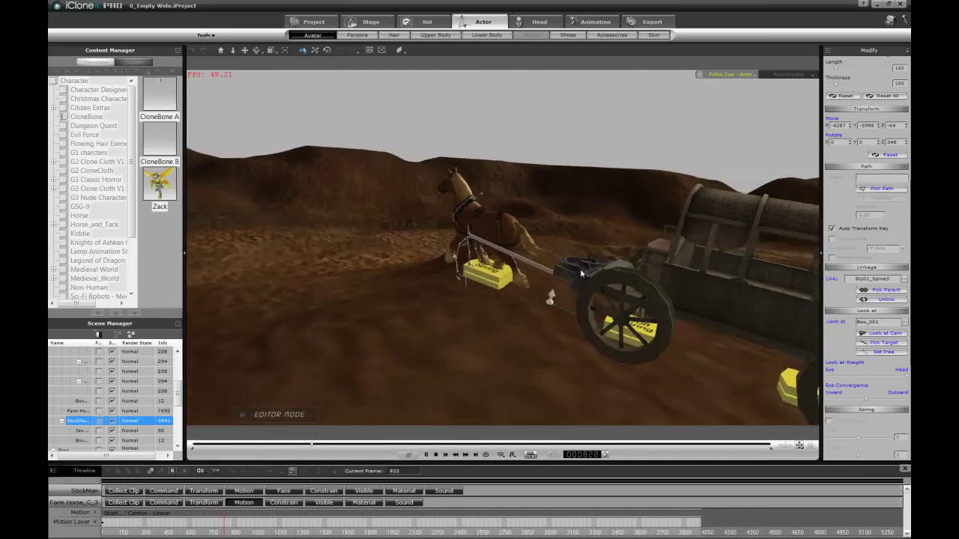
key("space")
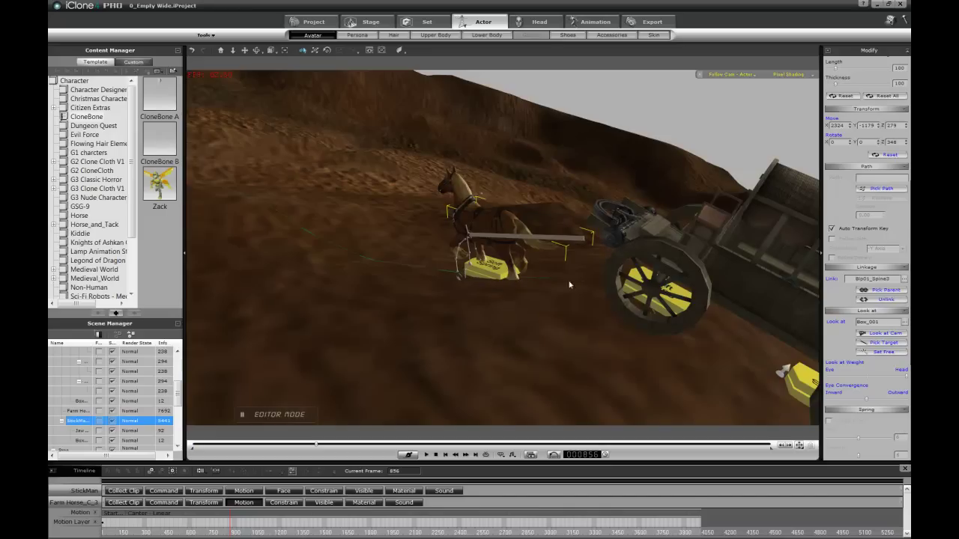
left_click(436, 455)
middle_click_drag(667, 353, 731, 255)
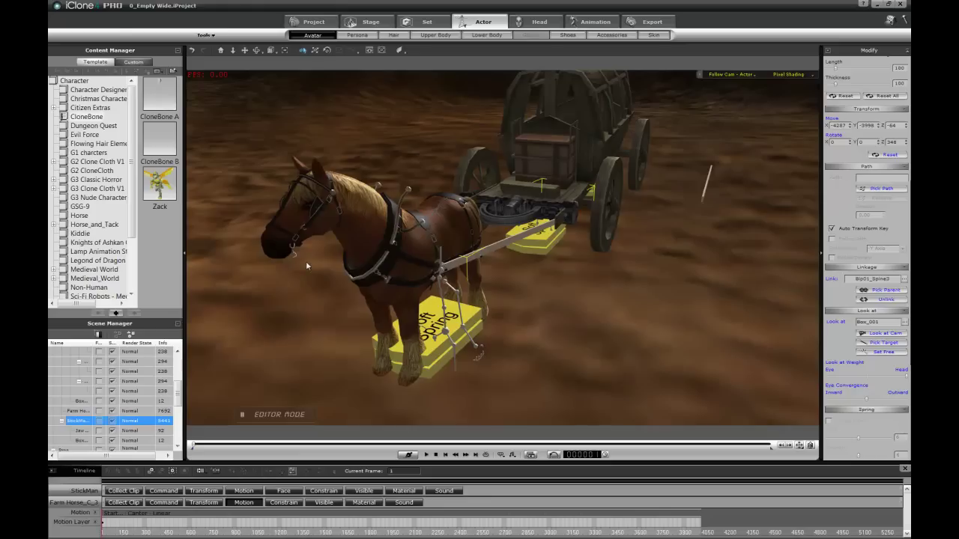
Add a CloneBone B stick figure near the wagon's front, lower it to Z -65 and turn it to Z 180.
left_click(84, 117)
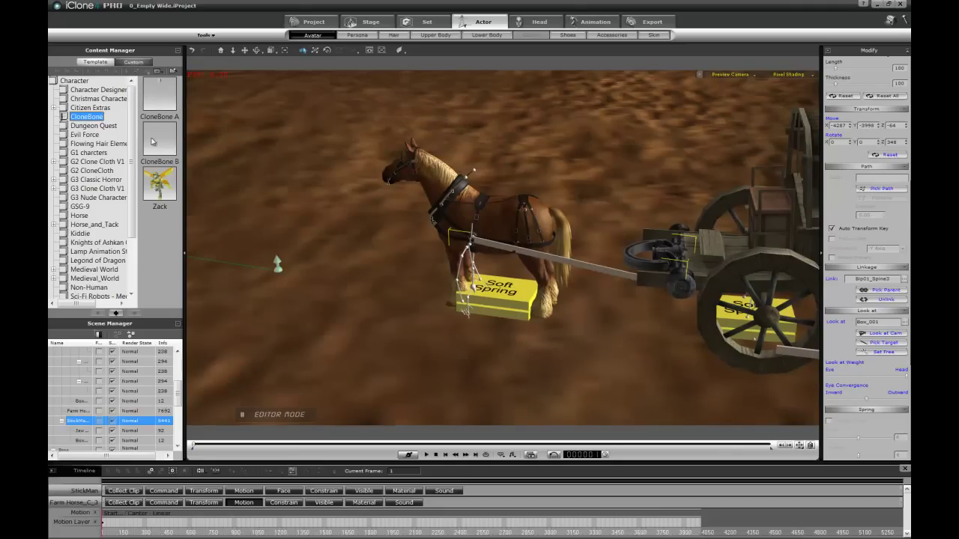
left_click_drag(160, 141, 612, 380)
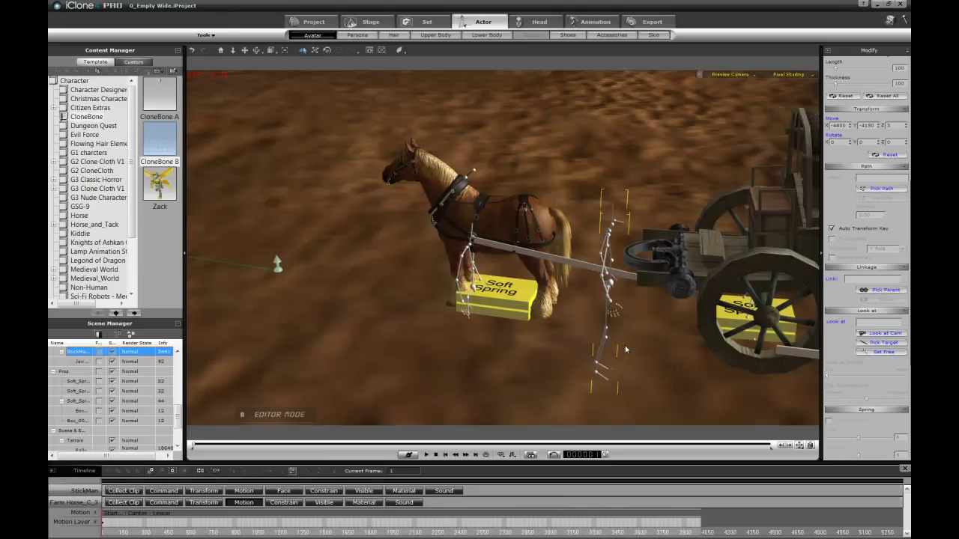
middle_click_drag(502, 313, 675, 305)
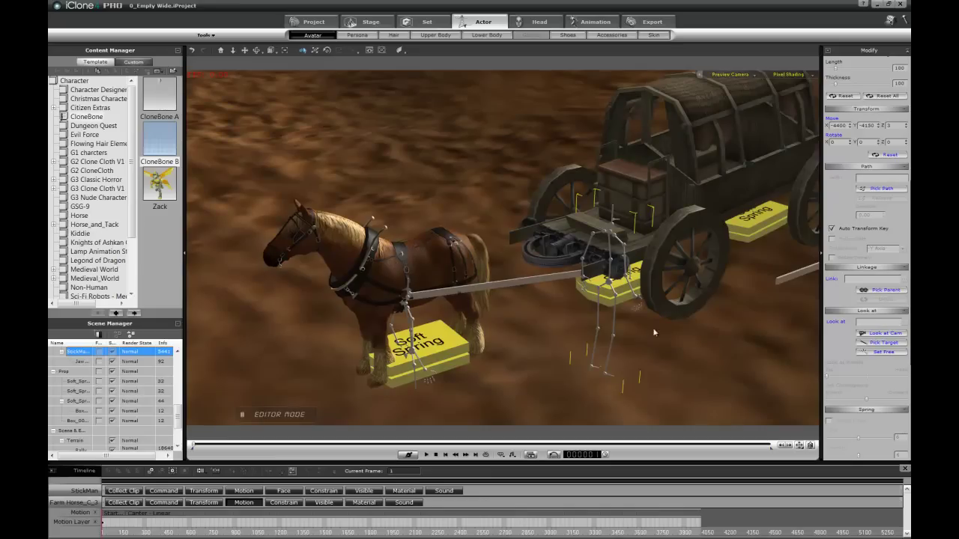
key("w")
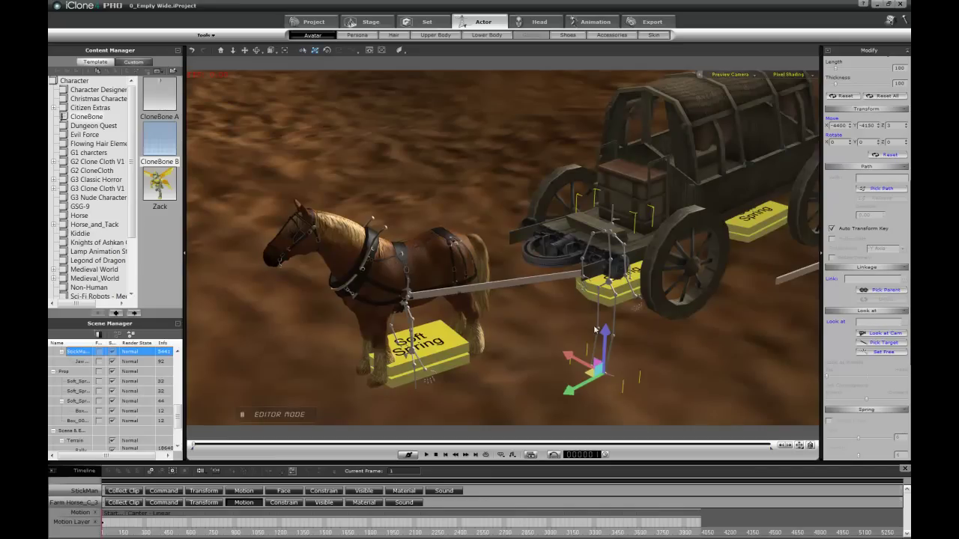
right_click_drag(611, 307, 613, 297)
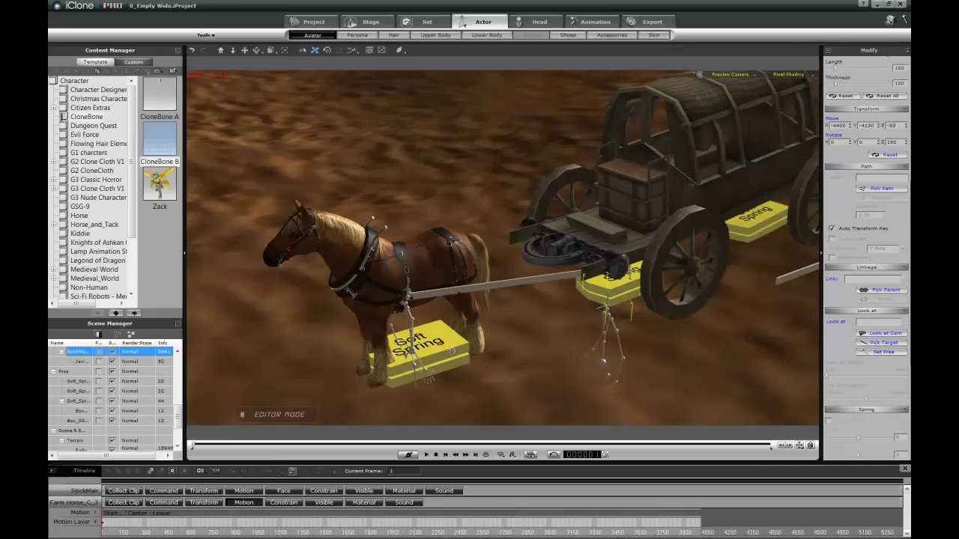
Place the new stick figure at the pole's wagon end, at X -4333 and Y -4222, with its Z rotation at 169.
right_click_drag(557, 309, 681, 307)
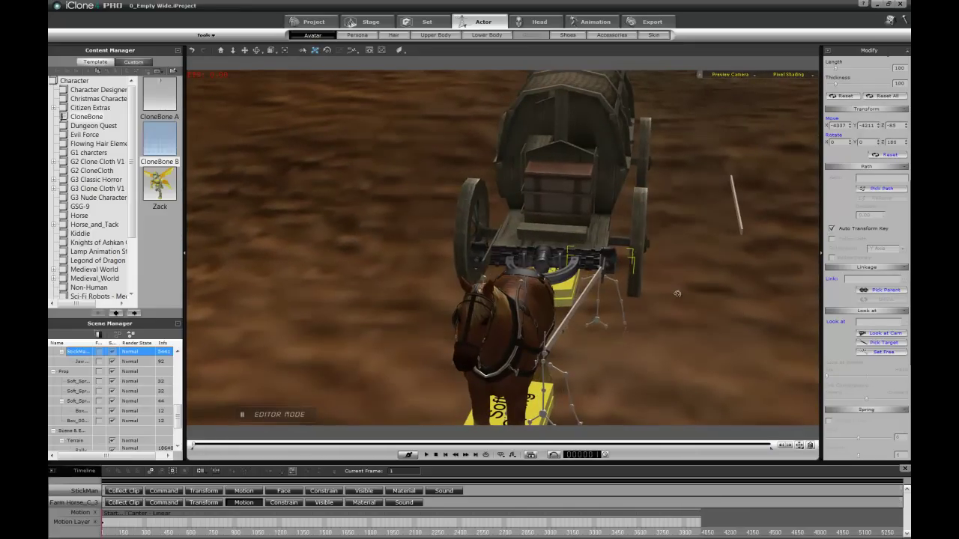
left_click_drag(610, 322, 612, 314)
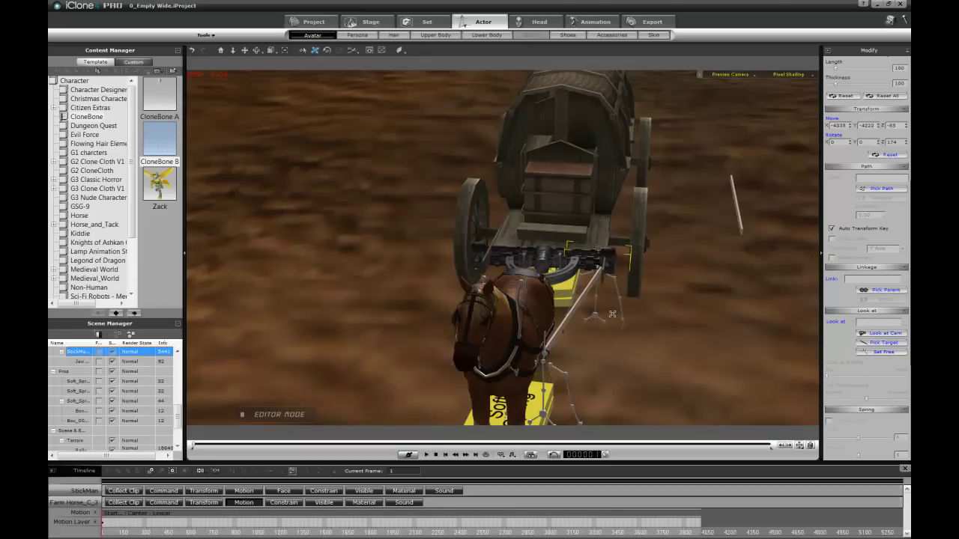
middle_click_drag(675, 315, 291, 268)
right_click_drag(291, 267, 657, 307)
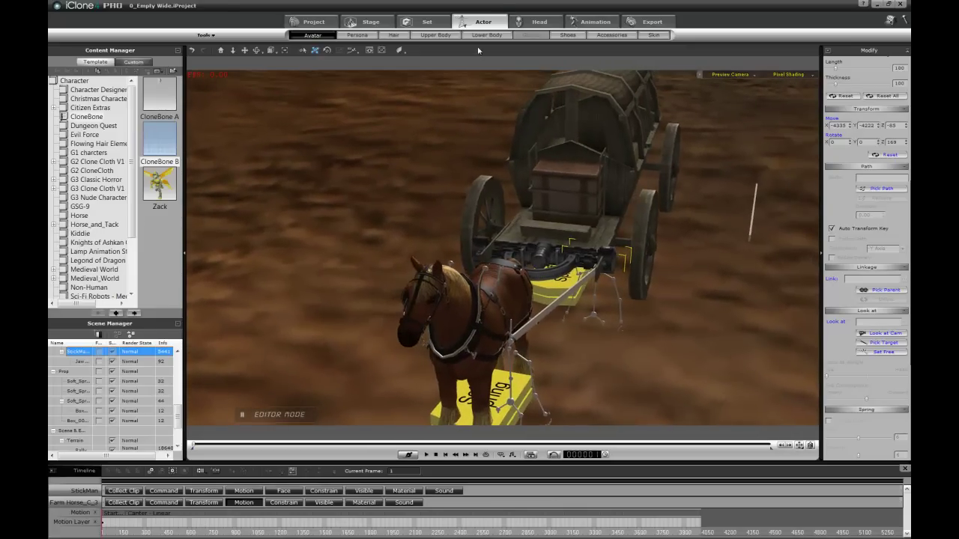
Add the Joint_B prop from the Cubical body system of Sci-Fi Components to the ground near the horse.
left_click(425, 21)
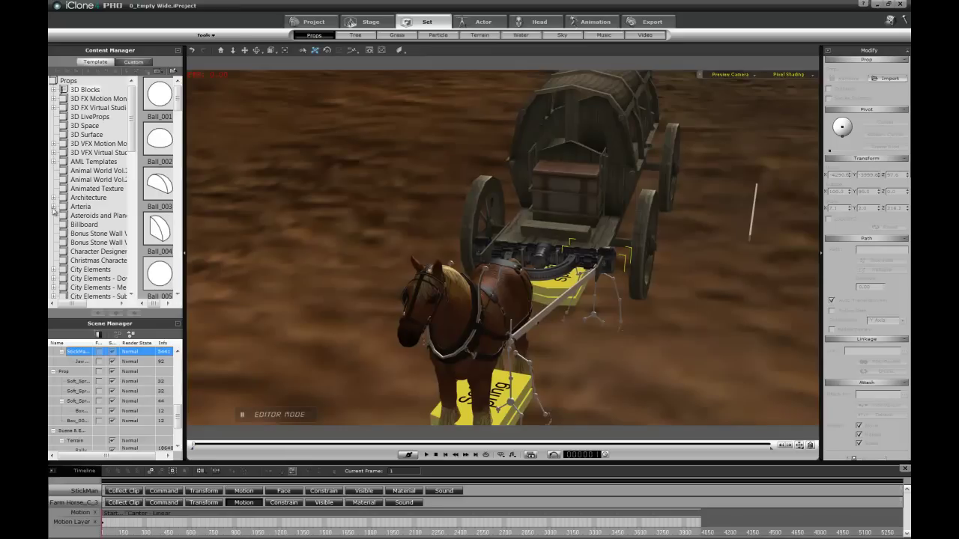
scroll(178, 109, "down", 2)
left_click_drag(131, 149, 138, 260)
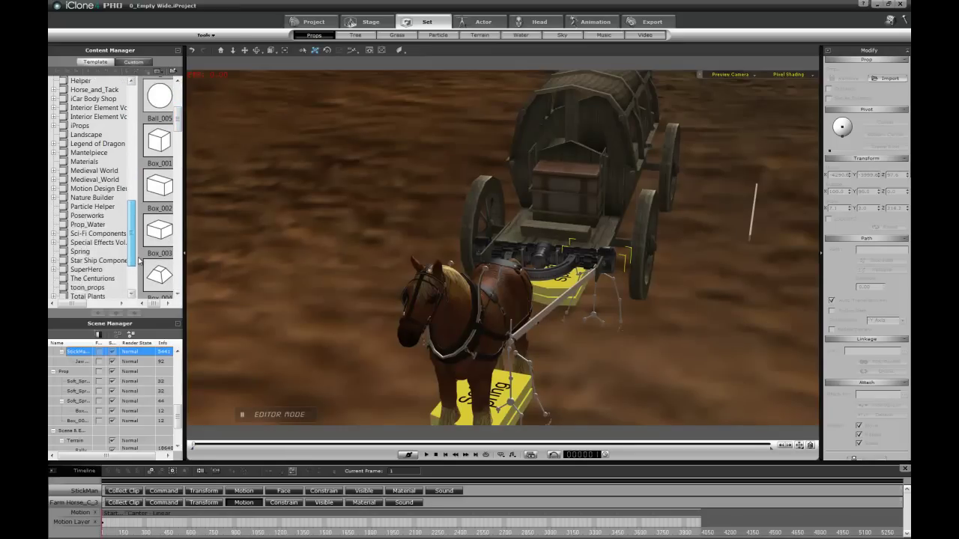
left_click(54, 234)
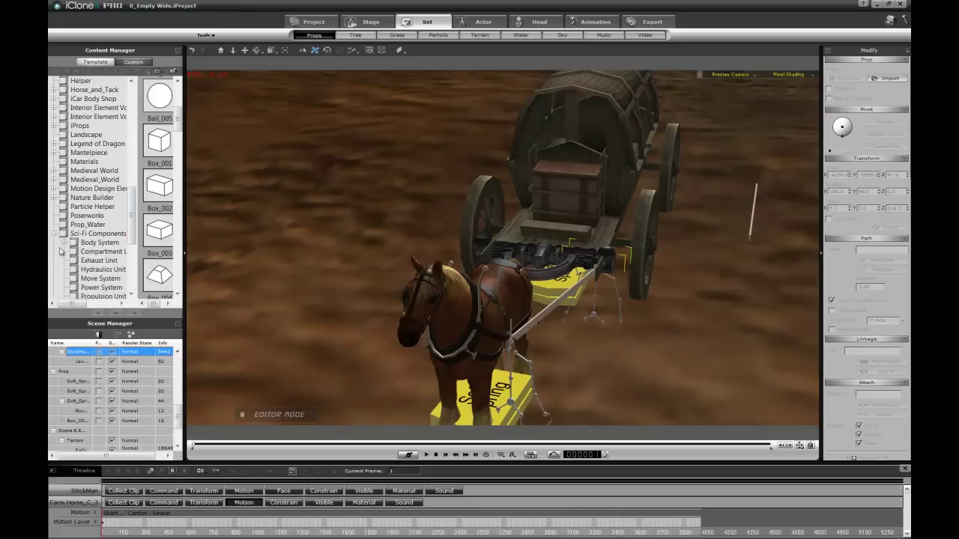
left_click(63, 244)
left_click(99, 253)
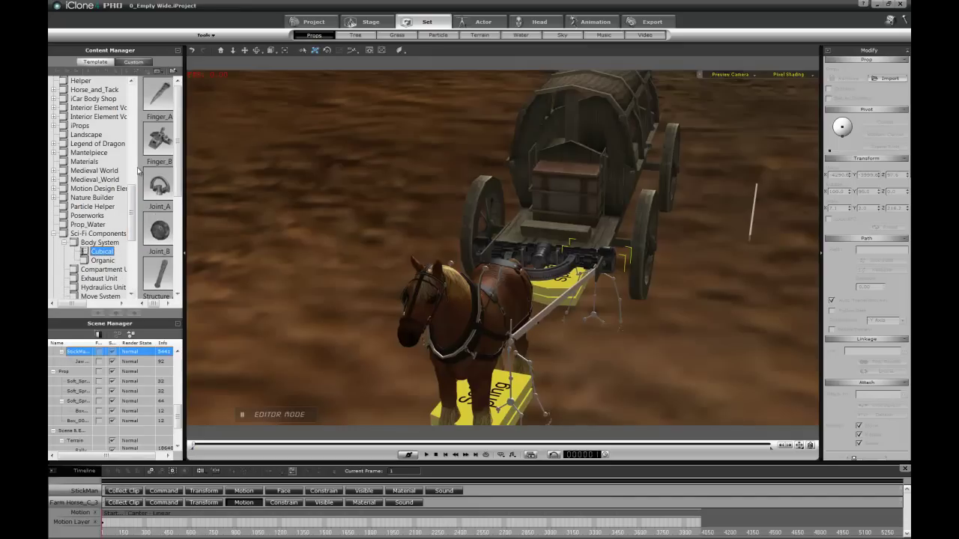
left_click_drag(163, 234, 628, 392)
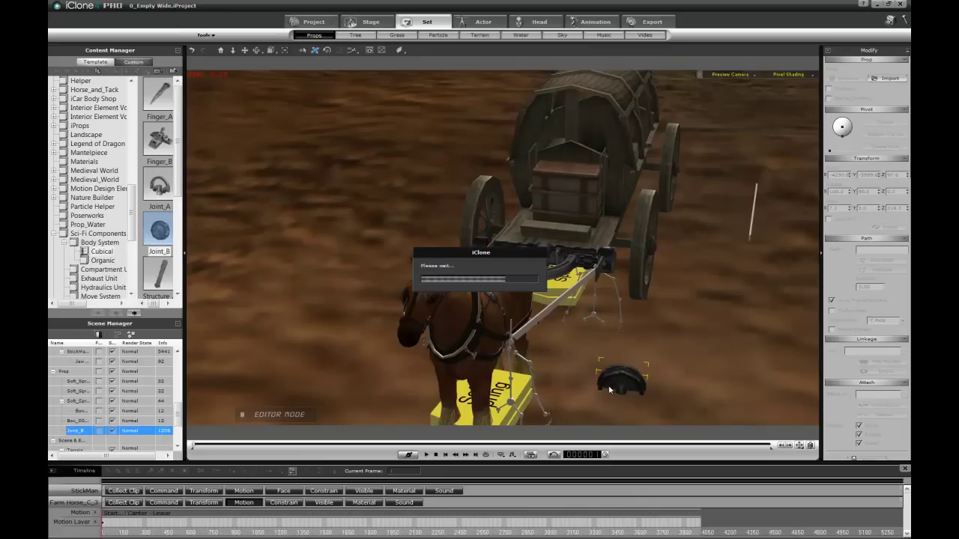
Move the Joint_B prop up to the pole's front end beside the horse's harness.
left_click_drag(628, 389, 688, 388)
middle_click_drag(683, 375, 568, 368)
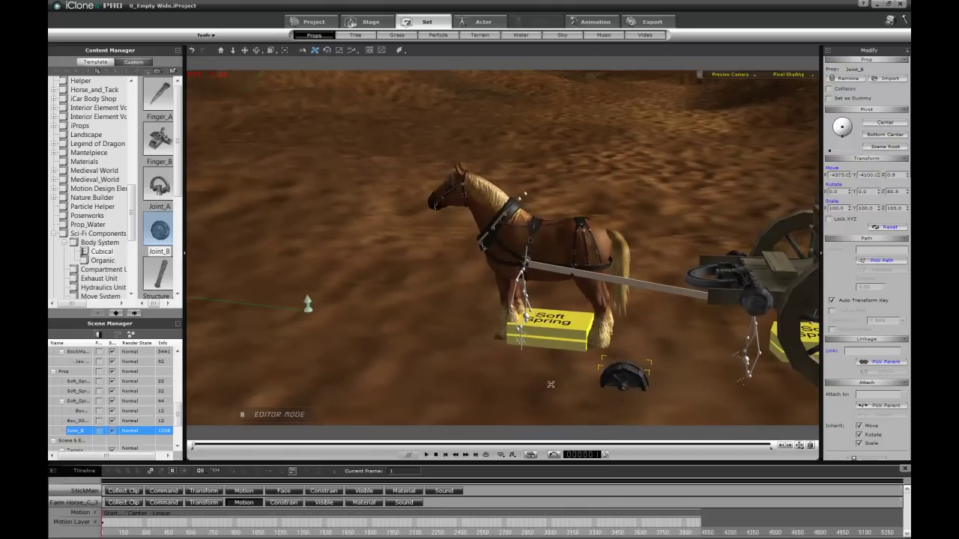
left_click_drag(556, 381, 482, 353)
left_click_drag(401, 315, 631, 226)
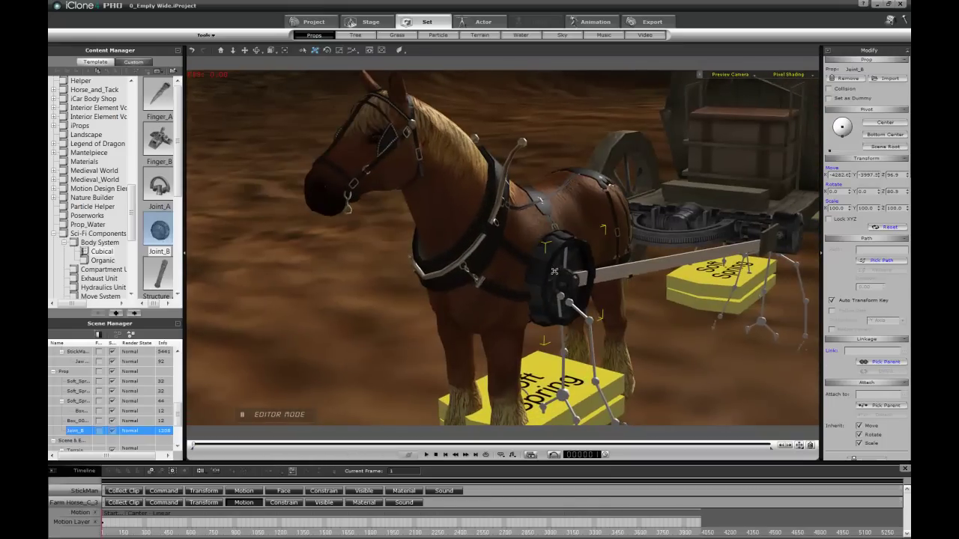
Scale Joint_B down to 31 on all axes and fit it over the pole's front end at the harness.
left_click_drag(547, 266, 548, 365)
left_click_drag(360, 330, 360, 323)
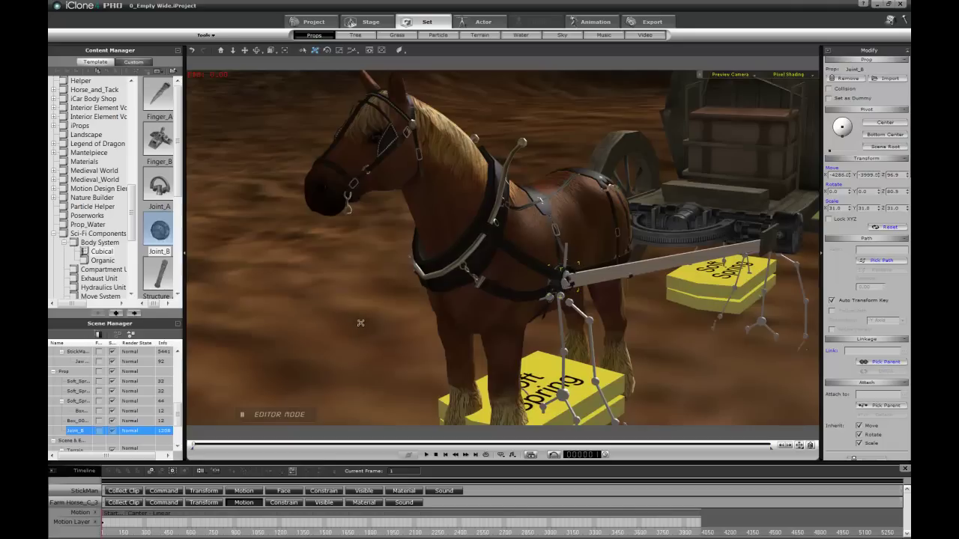
right_click_drag(420, 311, 223, 320)
left_click_drag(297, 333, 302, 333)
left_click(302, 333)
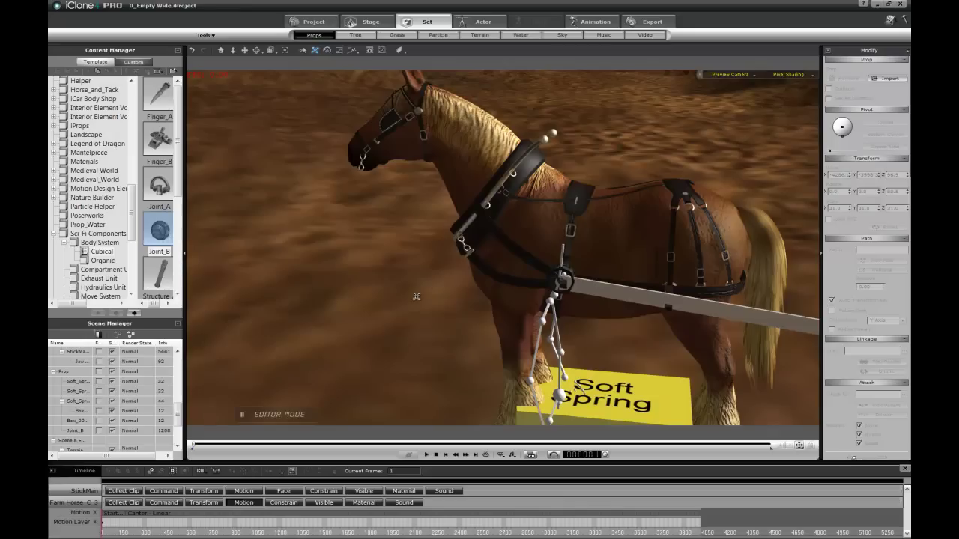
Examine from several angles how the joint covers the pole's connection to the harness, with the stick figure holding the pole selected.
left_click(551, 273)
key("q")
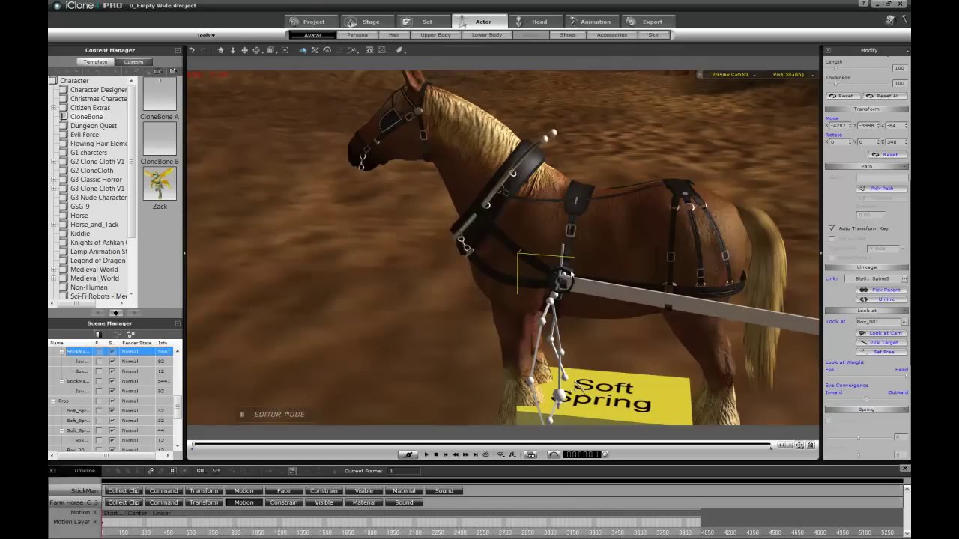
left_click(569, 271)
left_click_drag(329, 325, 554, 354, "alt")
right_click_drag(555, 355, 528, 225)
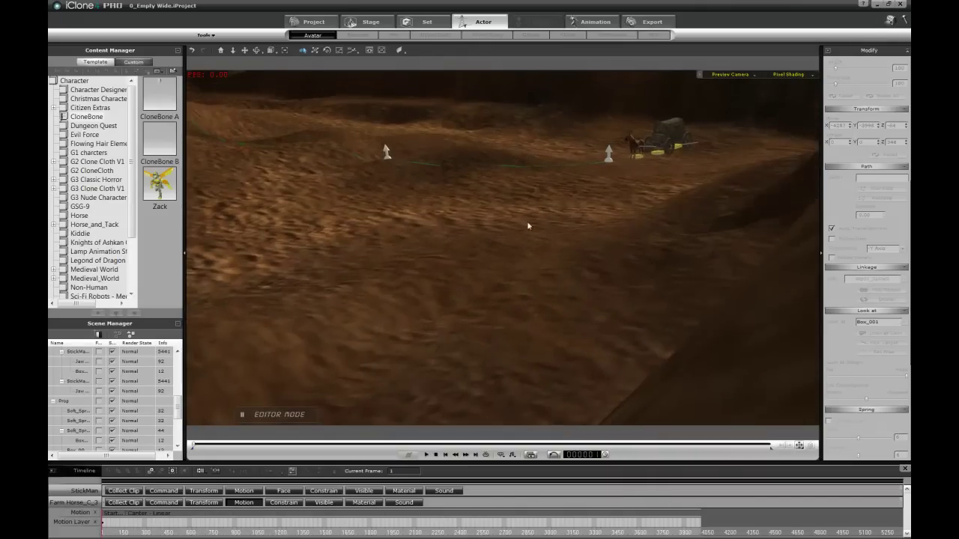
left_click(635, 149)
key("Home")
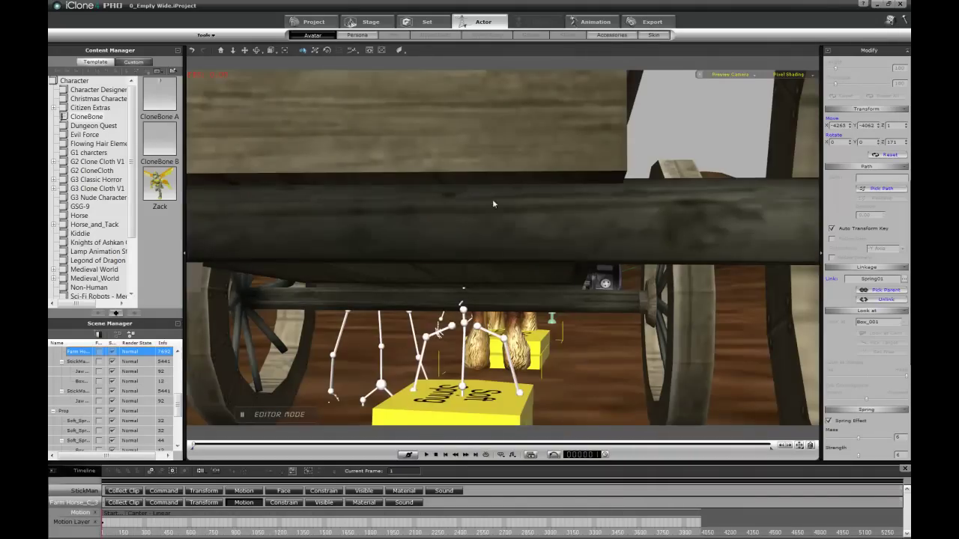
right_click_drag(492, 203, 785, 210)
scroll(531, 296, "up", 5)
right_click_drag(531, 296, 716, 259)
left_click(608, 238)
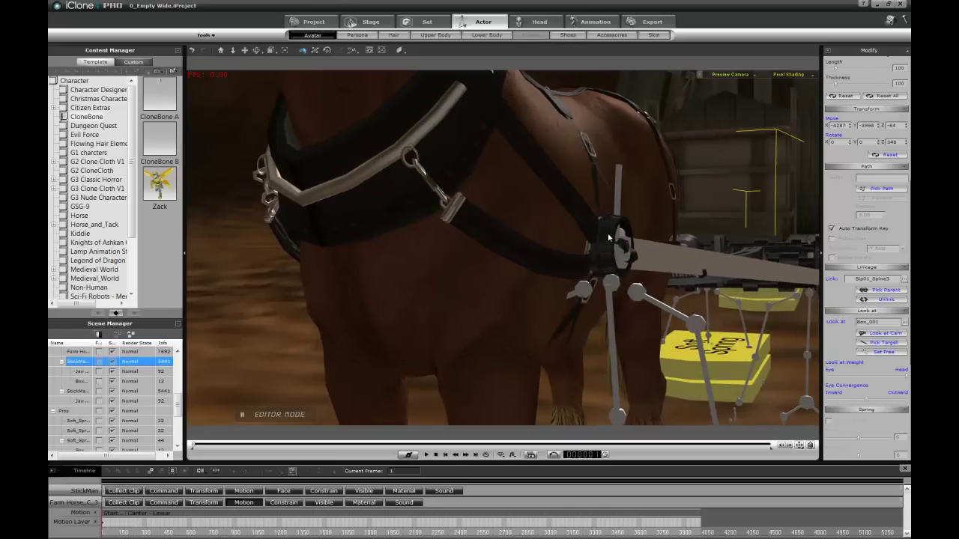
right_click_drag(608, 231, 550, 295)
scroll(550, 295, "down", 5)
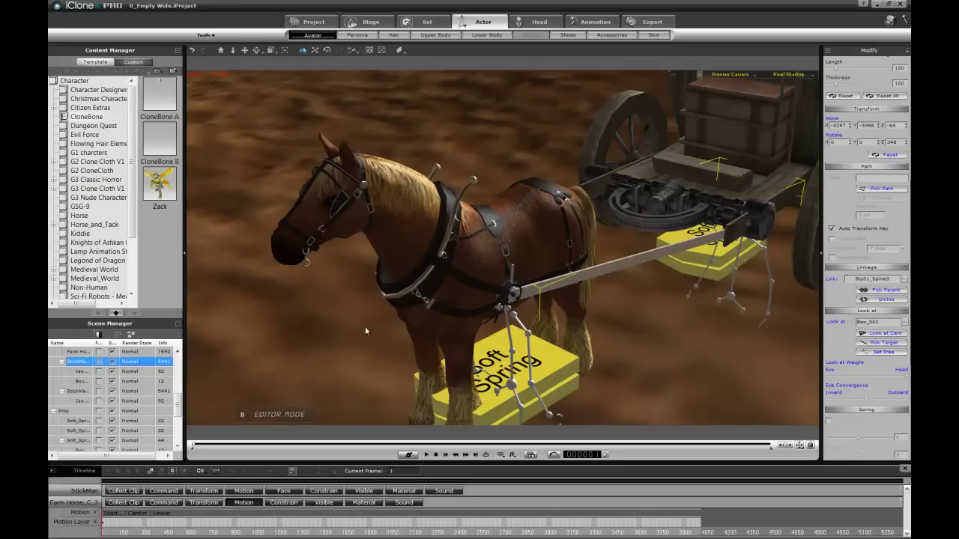
Freeze the front stick figure and its attached pole, and select the Joint_B prop at the harness.
left_click(98, 363)
left_click(510, 293)
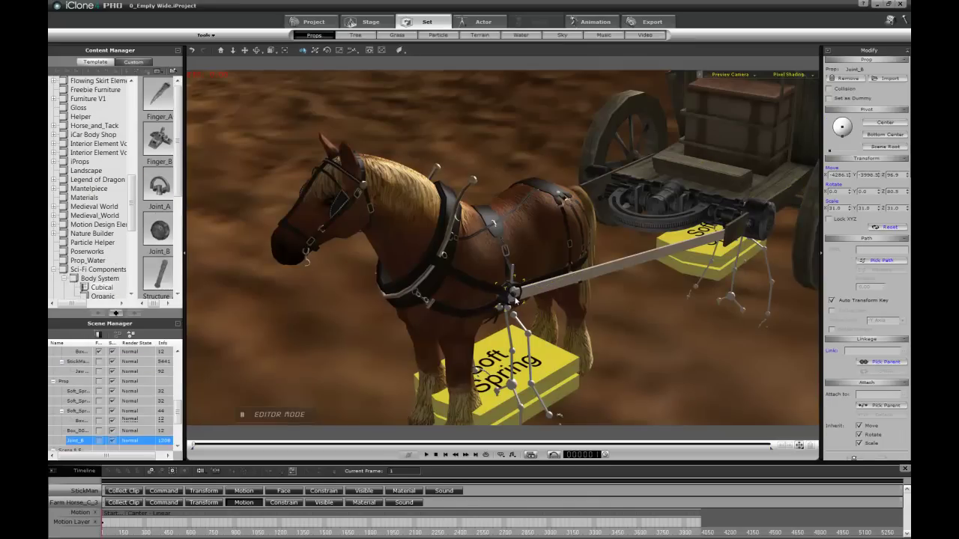
middle_click_drag(522, 302, 457, 258)
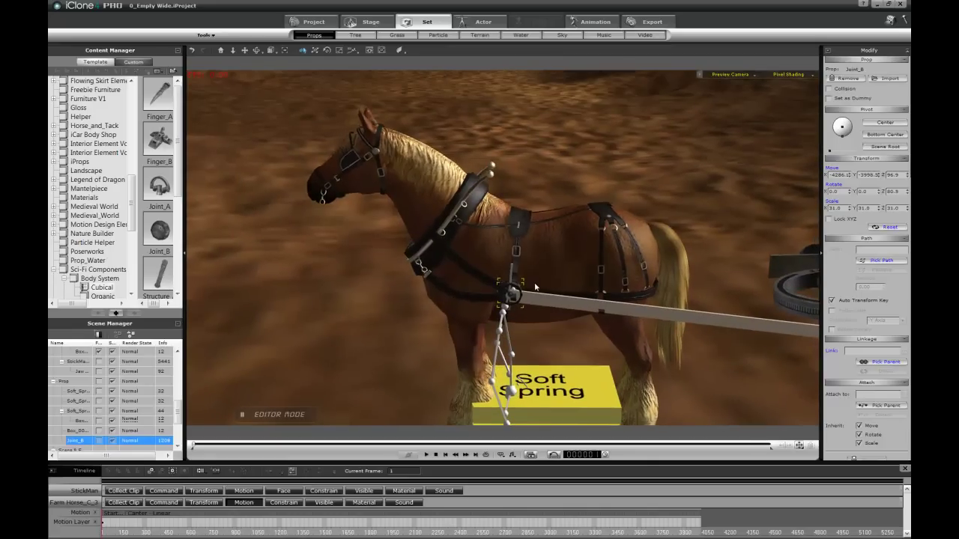
scroll(513, 283, "up", 5)
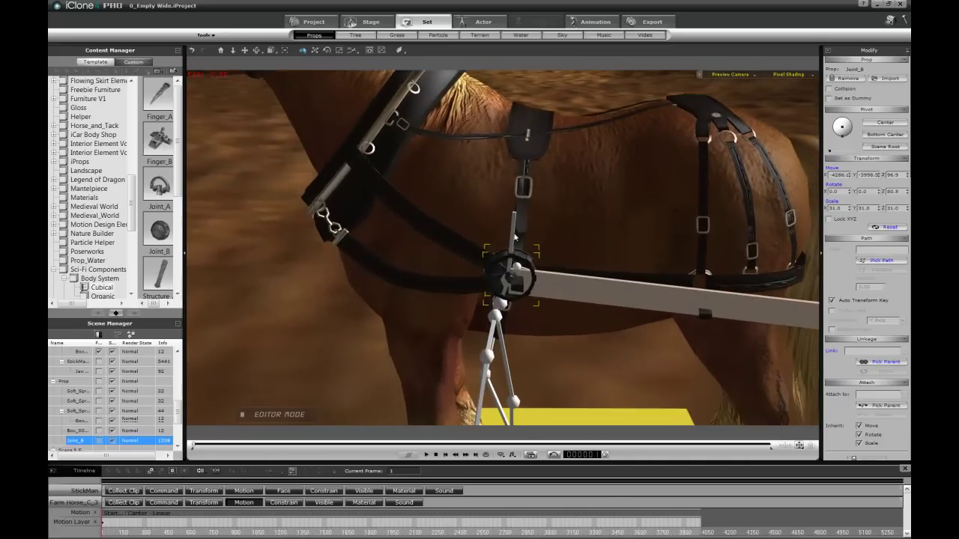
middle_click_drag(514, 237, 513, 232)
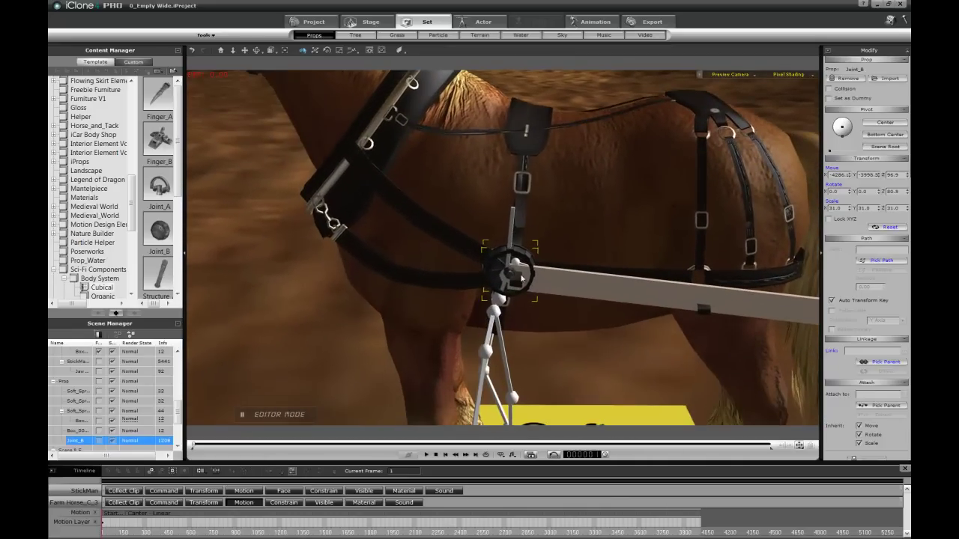
Try to reposition Joint_B over the pole's front end at the harness.
key("w")
left_click_drag(508, 275, 516, 276)
left_click(515, 276)
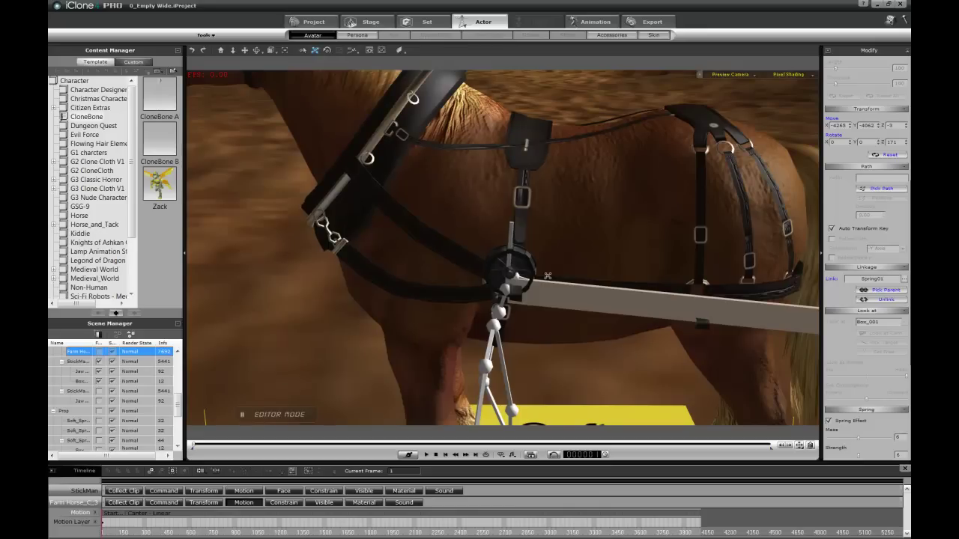
left_click_drag(529, 280, 528, 357)
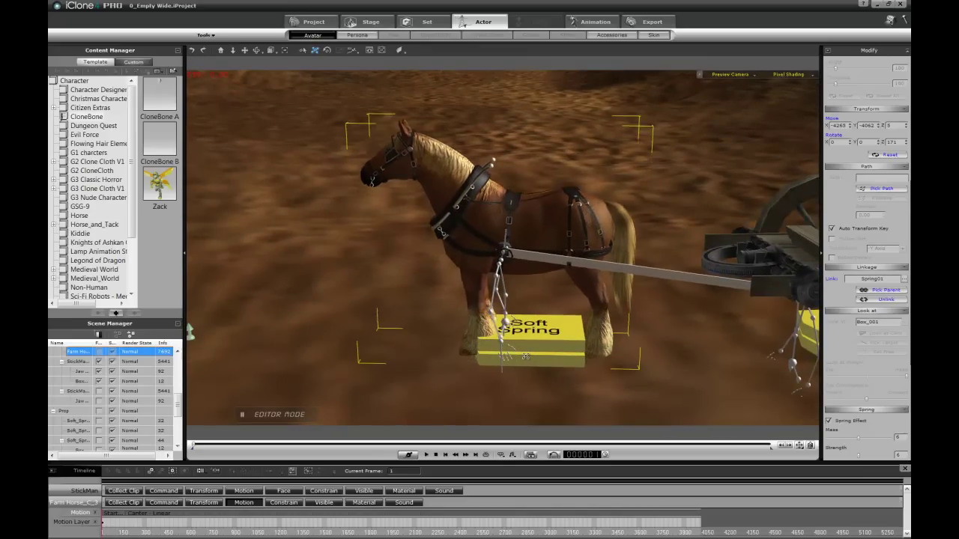
right_click_drag(526, 356, 571, 313)
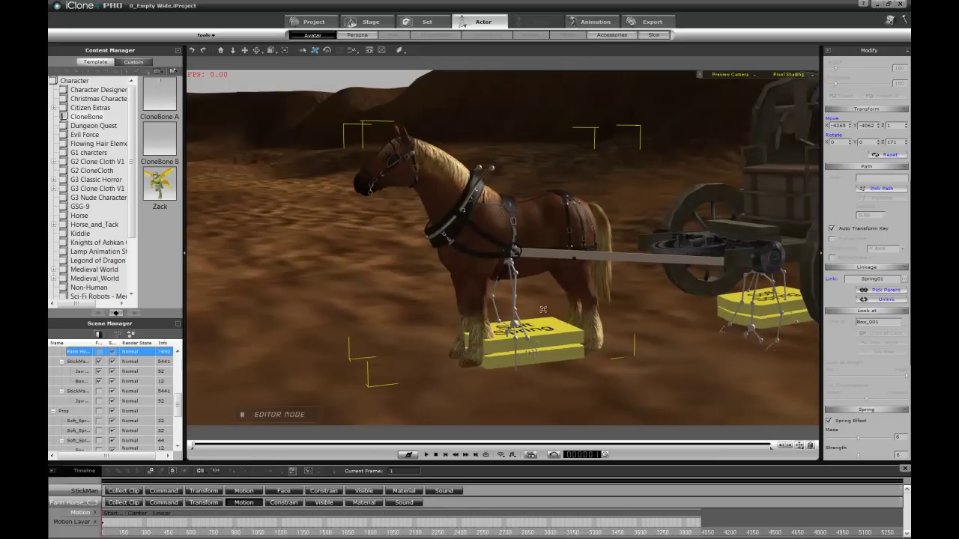
Nudge Joint_B down to Z 95.9 and slightly toward the horse's front at the pole's harness end.
left_click(510, 247)
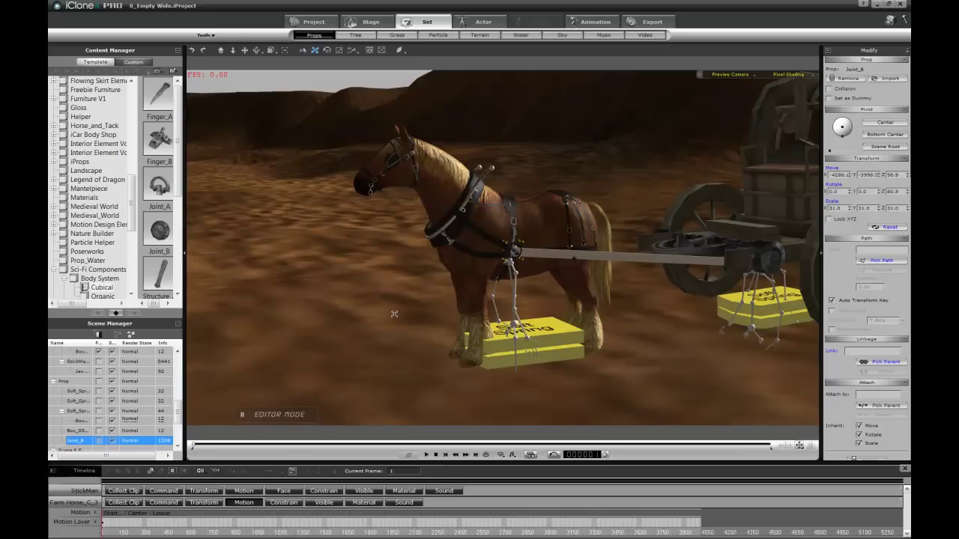
scroll(538, 317, "up", 6)
right_click_drag(449, 287, 442, 272)
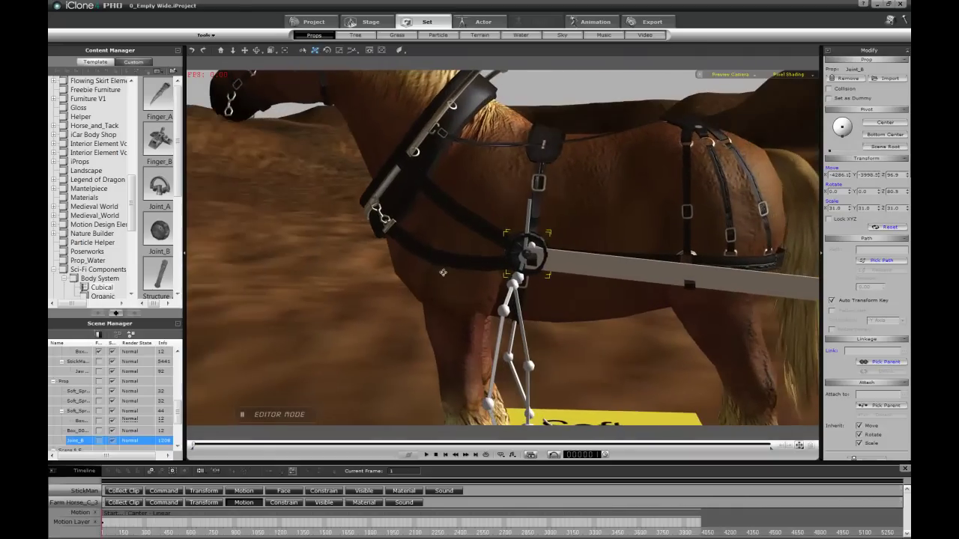
key("Down")
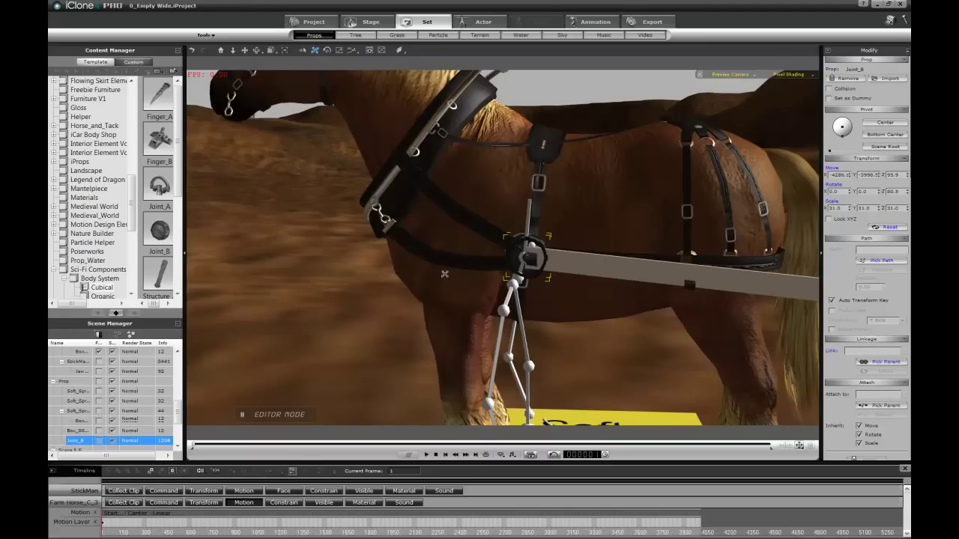
key("Left")
key("Right")
key("Left")
key("Right")
key("Up")
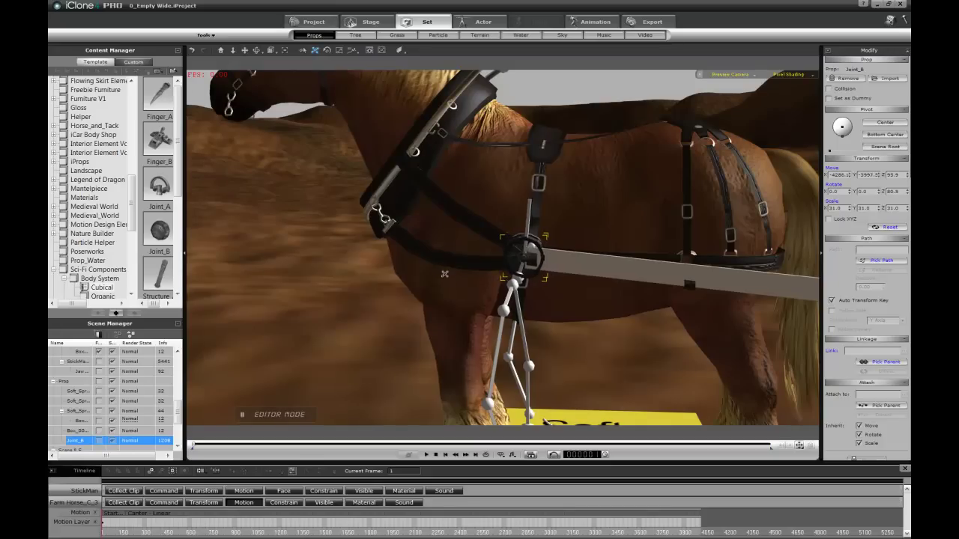
Set the stick figure at the wagon to look at the Joint_B prop on the harness.
middle_click_drag(434, 265, 719, 322)
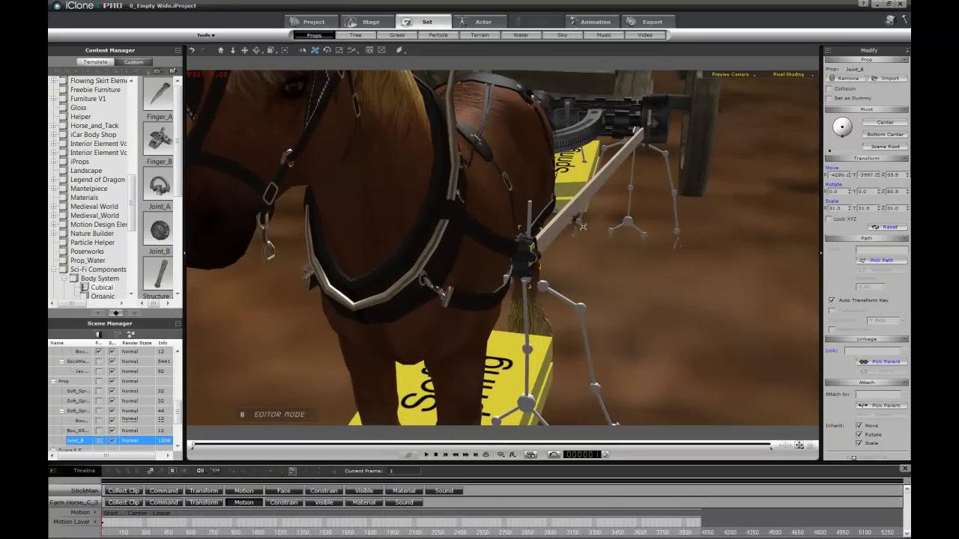
left_click(629, 224)
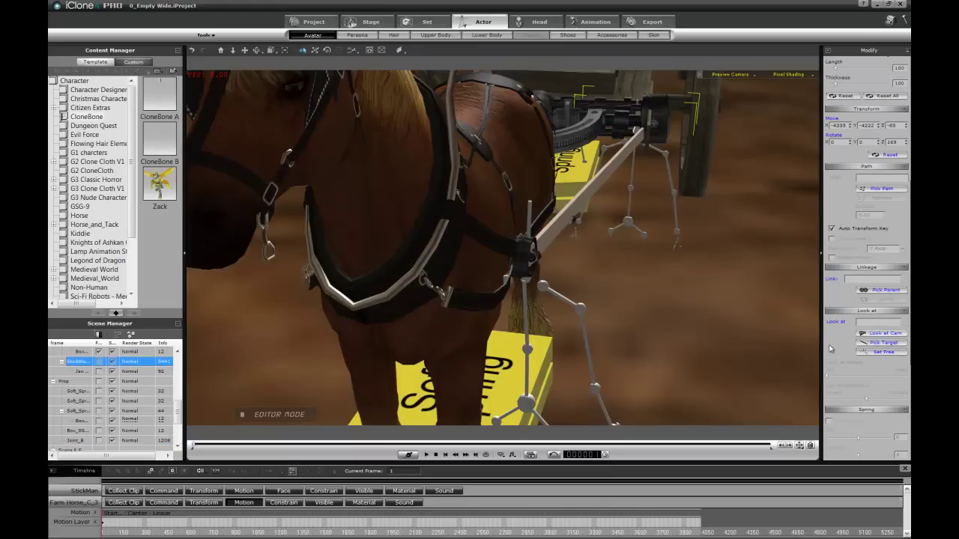
left_click(525, 253)
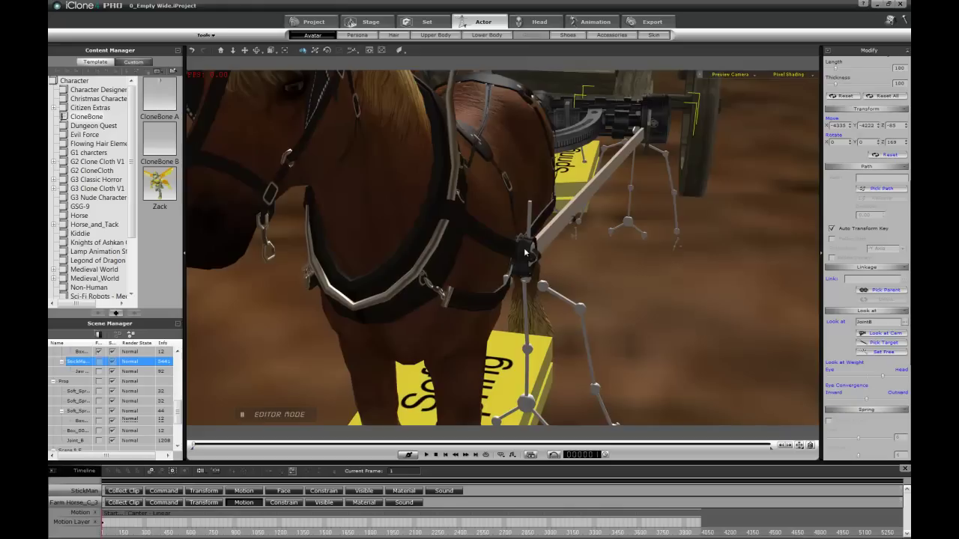
middle_click_drag(652, 352, 632, 360)
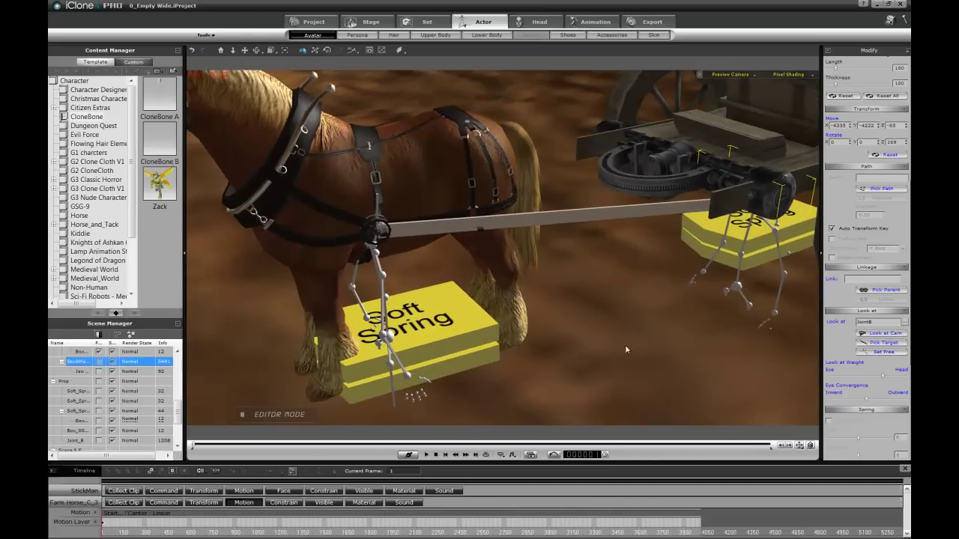
Unfreeze the front stick figure and select the pole attached to its head.
left_click(588, 216)
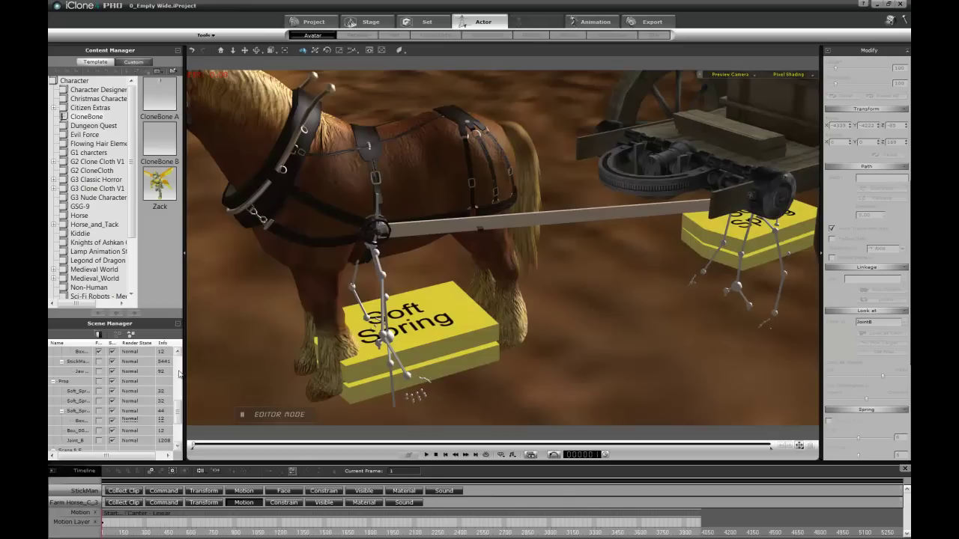
scroll(178, 405, "up", 2)
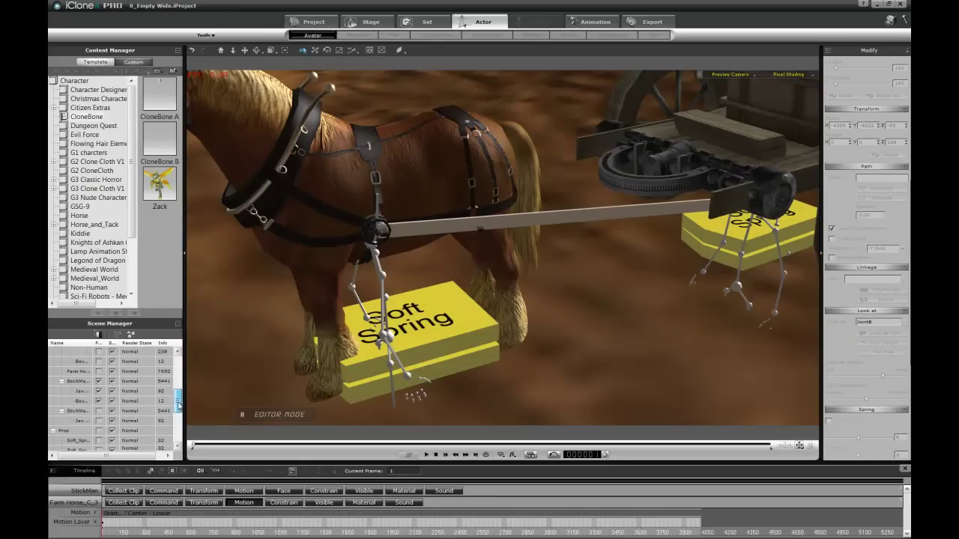
left_click(99, 384)
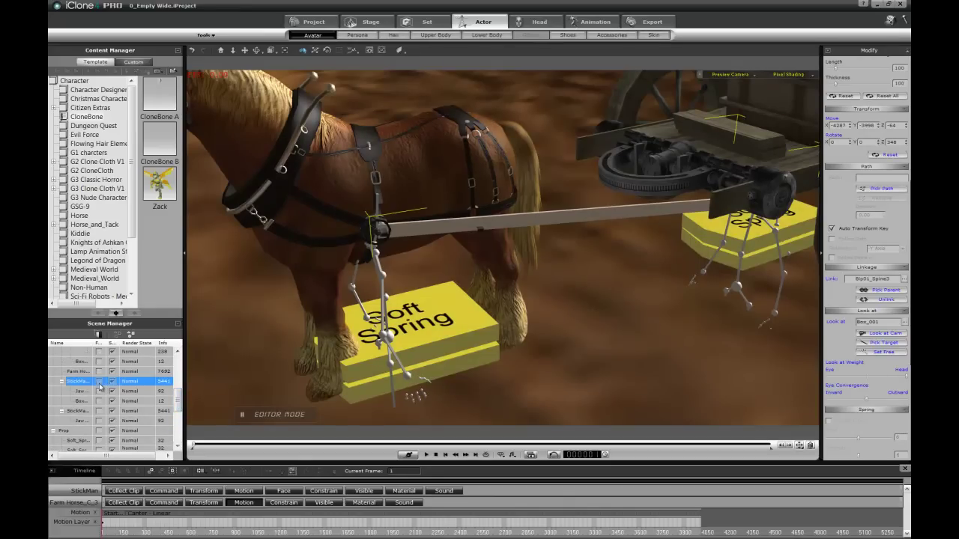
left_click(558, 219, "ctrl")
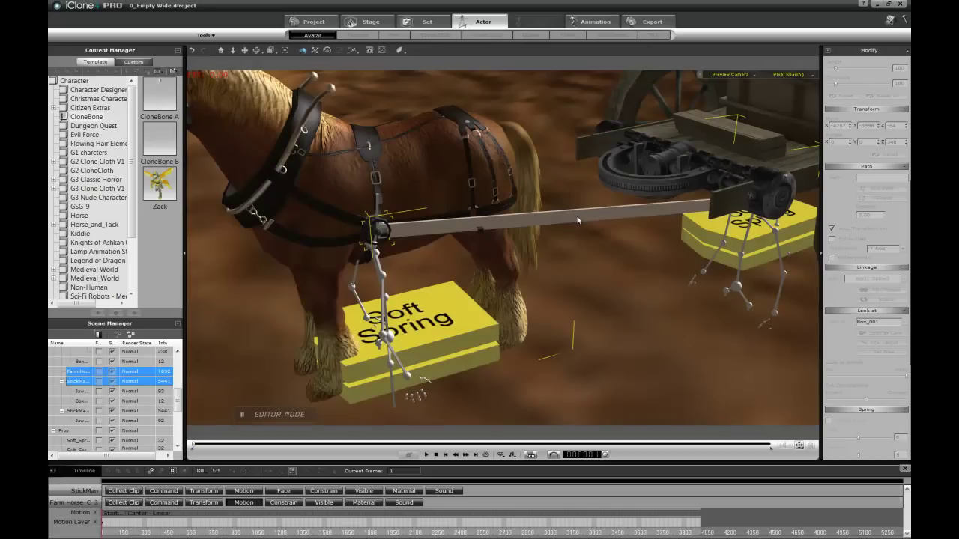
left_click(577, 220)
middle_click_drag(580, 229, 659, 250)
right_click_drag(657, 249, 649, 249)
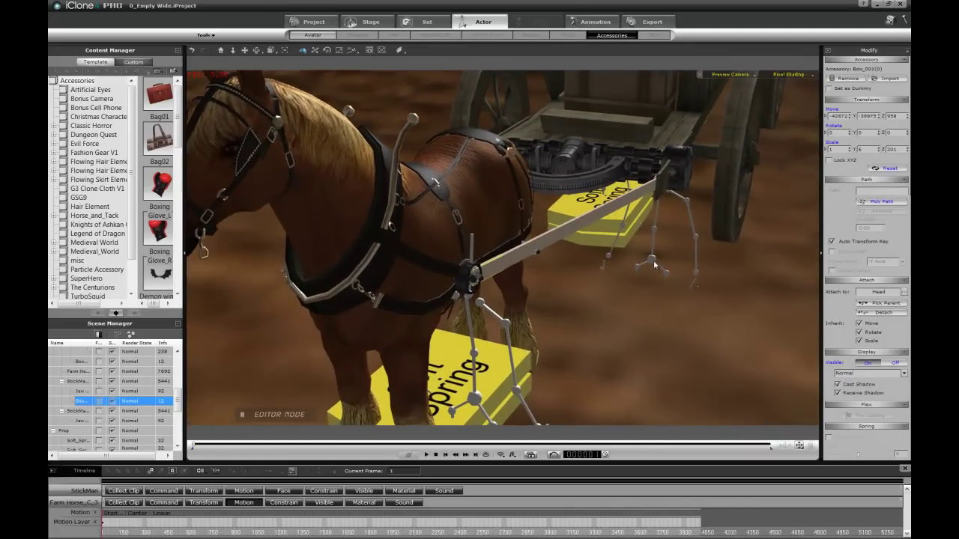
Scale the harness-side pole to 146 along Z and 4 along Y.
left_click(654, 264)
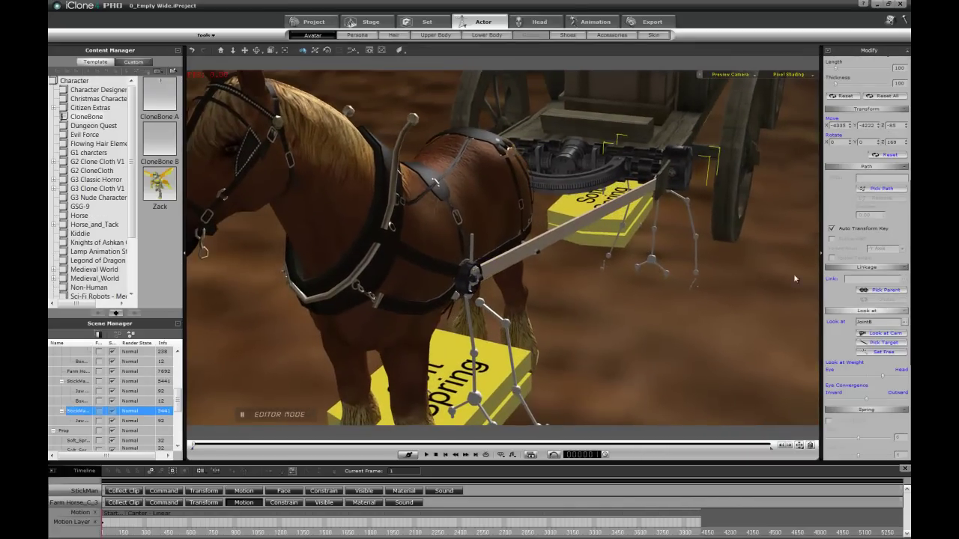
left_click(575, 227)
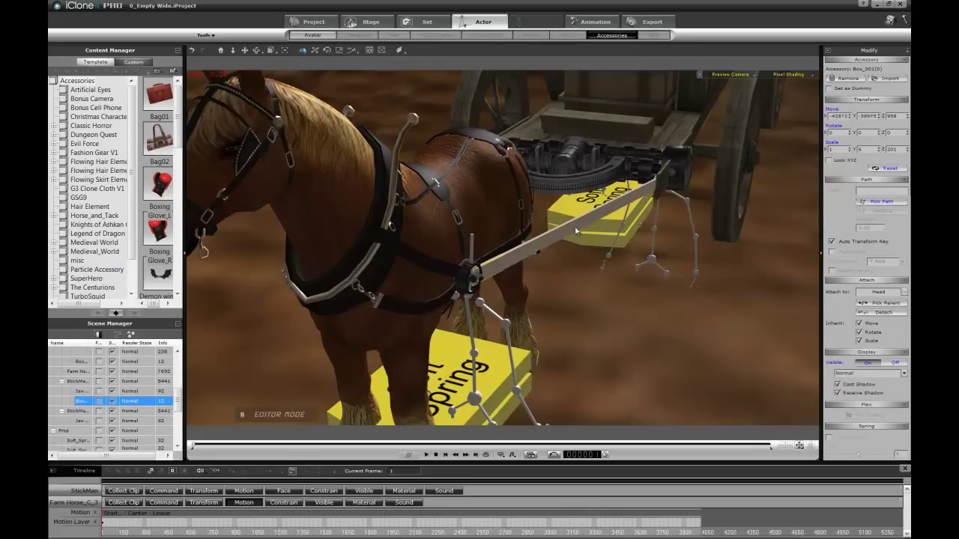
key("w")
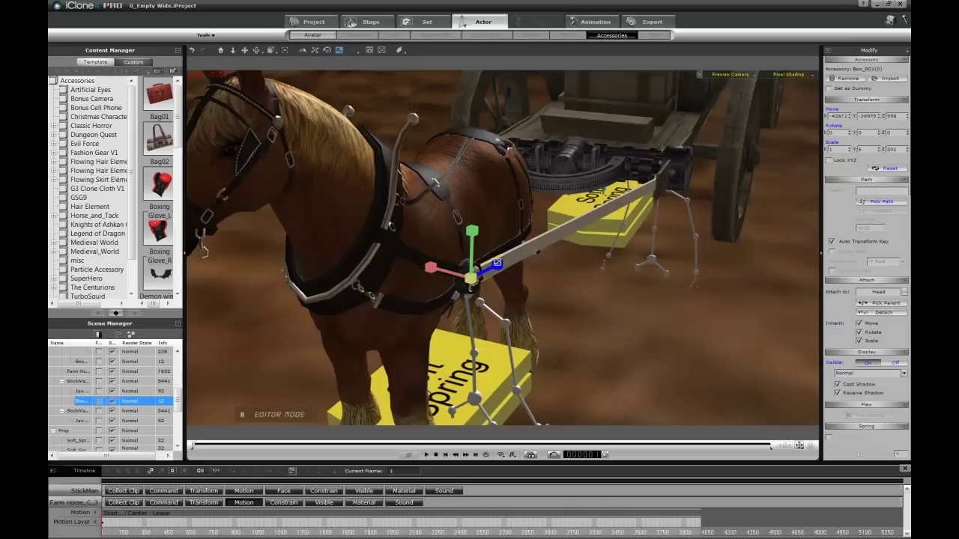
left_click_drag(496, 263, 533, 283)
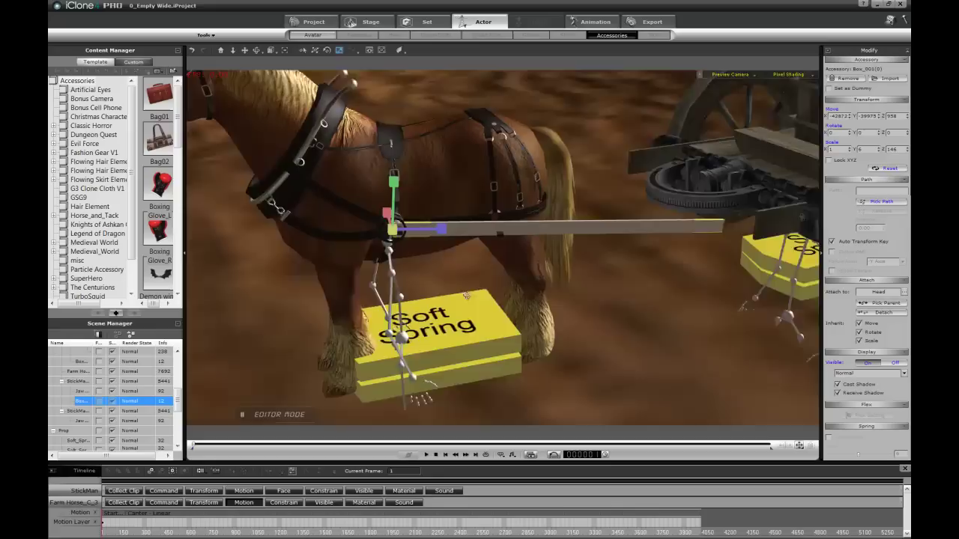
right_click_drag(466, 295, 432, 224)
left_click_drag(395, 168, 394, 200)
right_click_drag(461, 248, 628, 307)
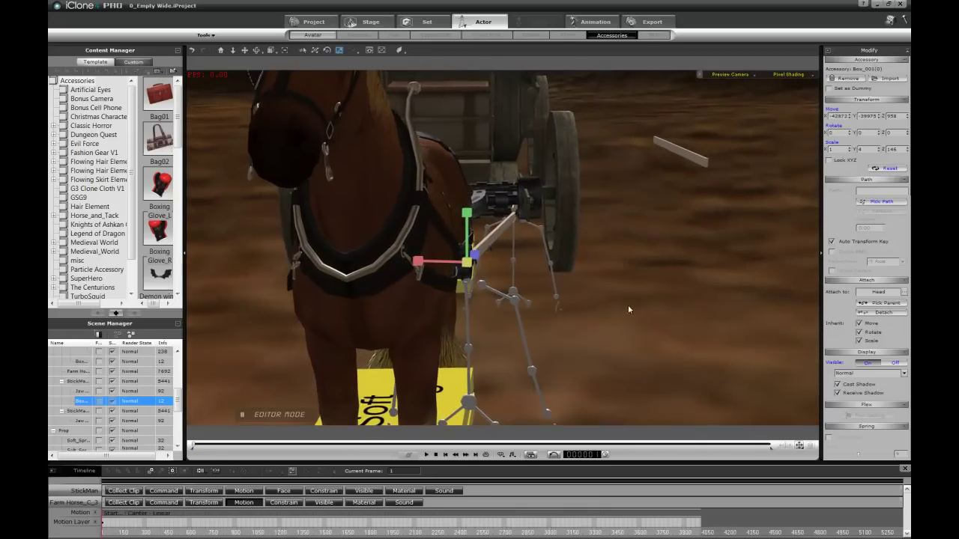
Attach the loose pole beside the wagon, Box_001(1), to the head of the wagon's stick figure.
left_click(706, 167)
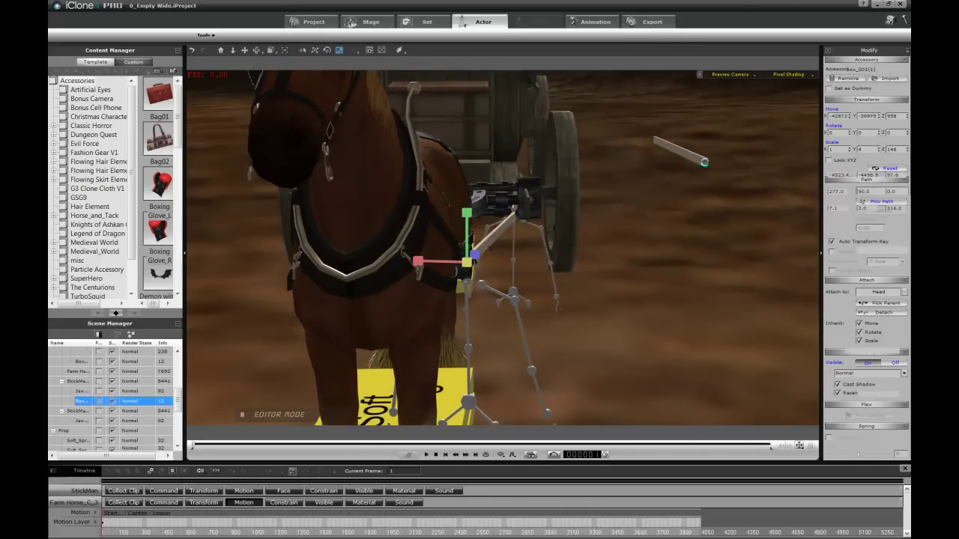
right_click(706, 165)
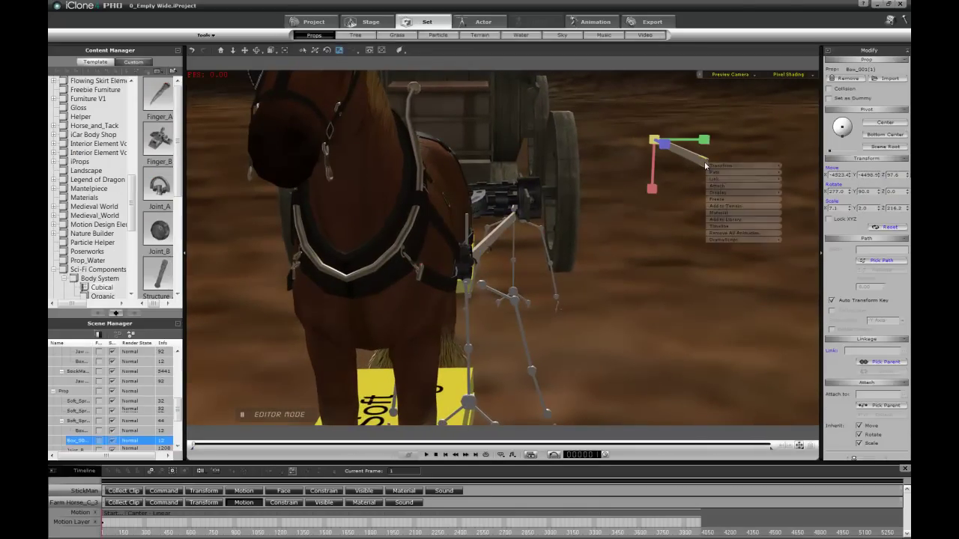
left_click(731, 190)
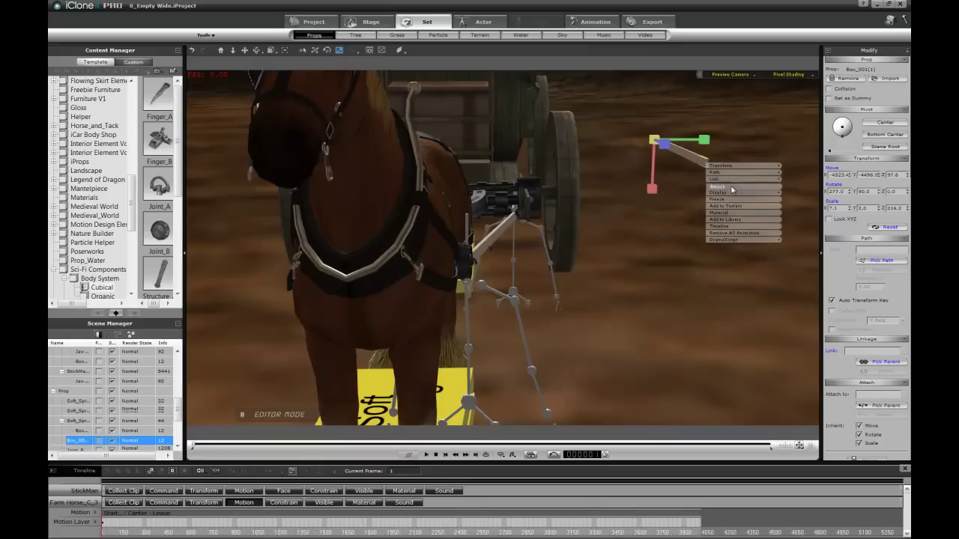
mouse_move(553, 196)
right_mouse_down()
mouse_move(562, 242)
mouse_move(561, 203)
mouse_move(545, 190)
right_mouse_up()
scroll(558, 246, "up", 5)
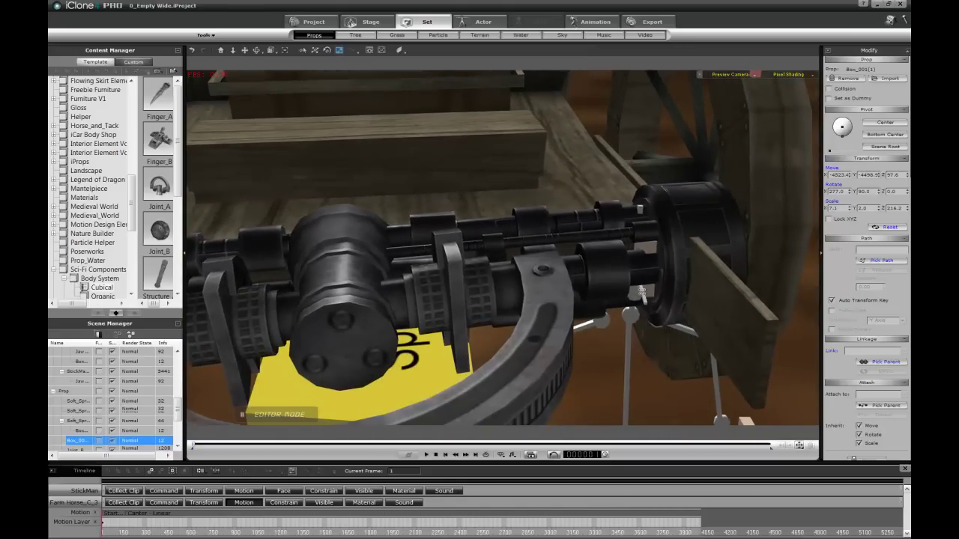
left_click(644, 292)
right_click_drag(651, 200, 779, 284)
Align the attached second pole to the Head node's position and rotation.
left_click(904, 293)
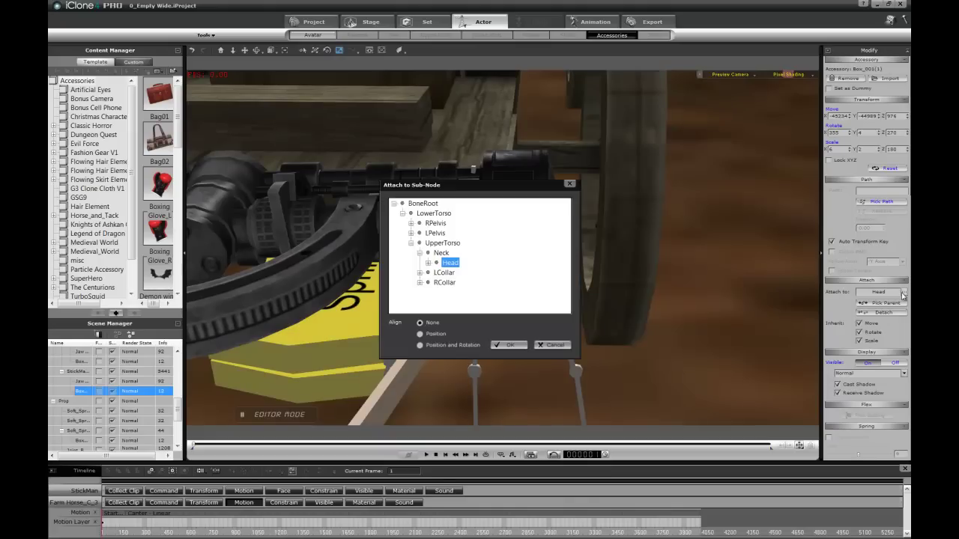
left_click(420, 345)
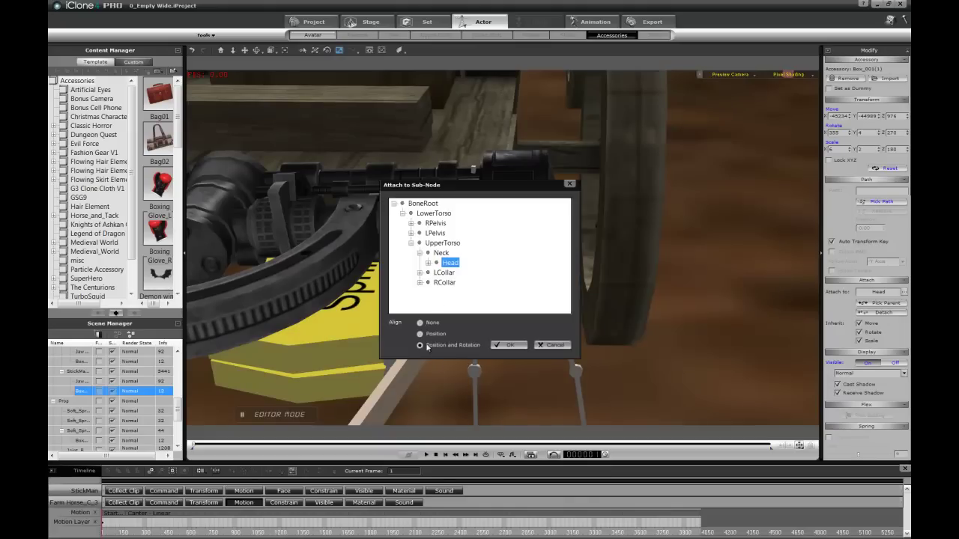
left_click(506, 346)
scroll(508, 243, "down", 5)
right_click_drag(510, 314, 359, 214)
right_click_drag(419, 283, 332, 200)
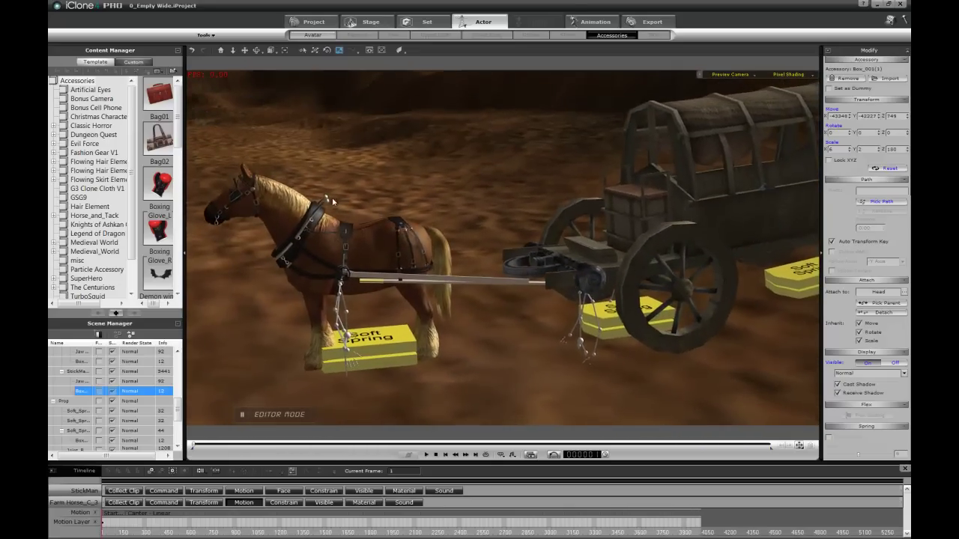
Scale the second pole, attached to the head of the wagon's stick figure, to 1 along X and 5 along Y.
left_click(580, 342)
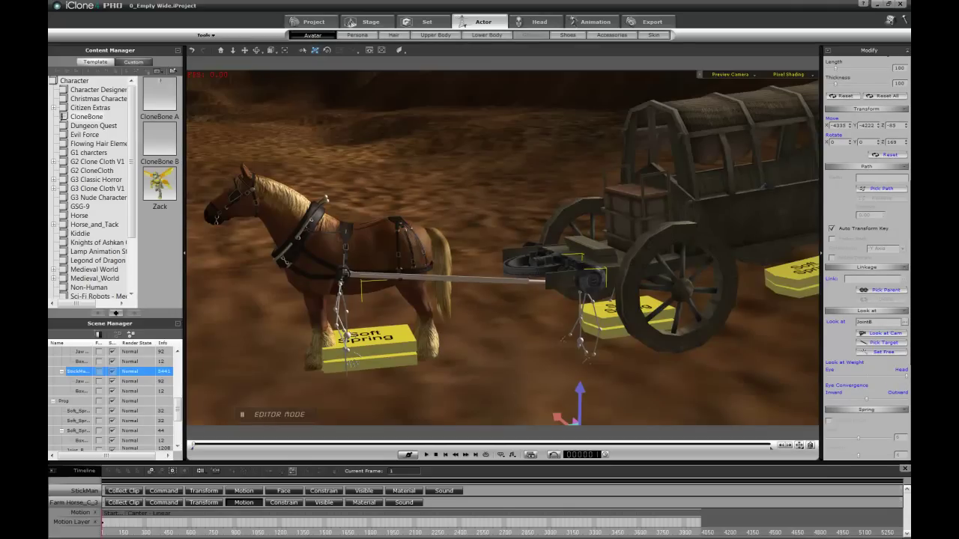
right_click_drag(327, 199, 676, 293)
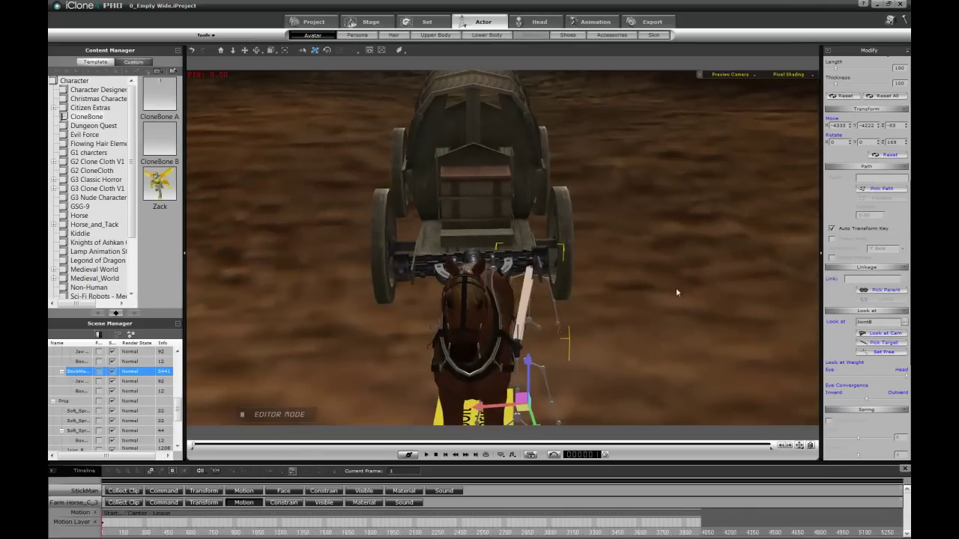
right_click_drag(504, 333, 561, 302)
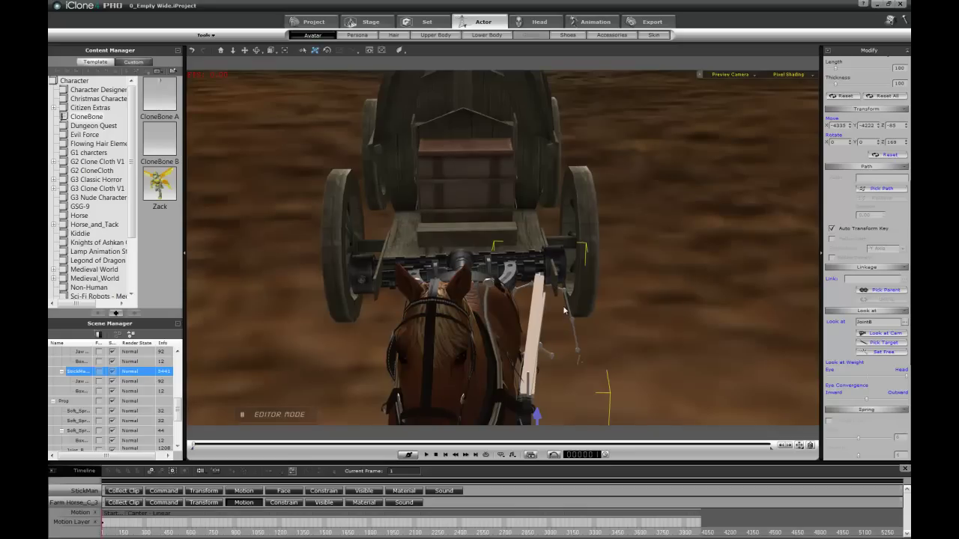
right_click_drag(536, 292, 487, 312)
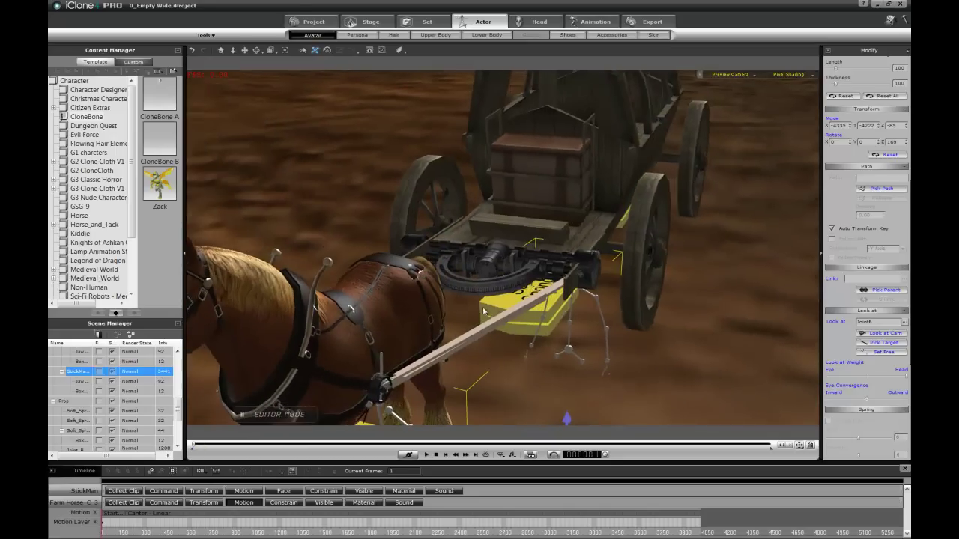
left_click(554, 294)
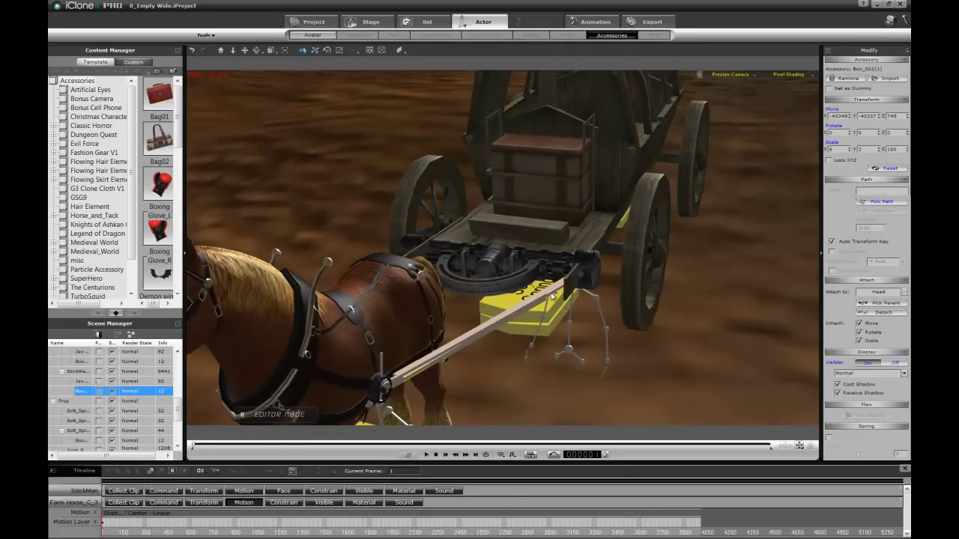
key("r")
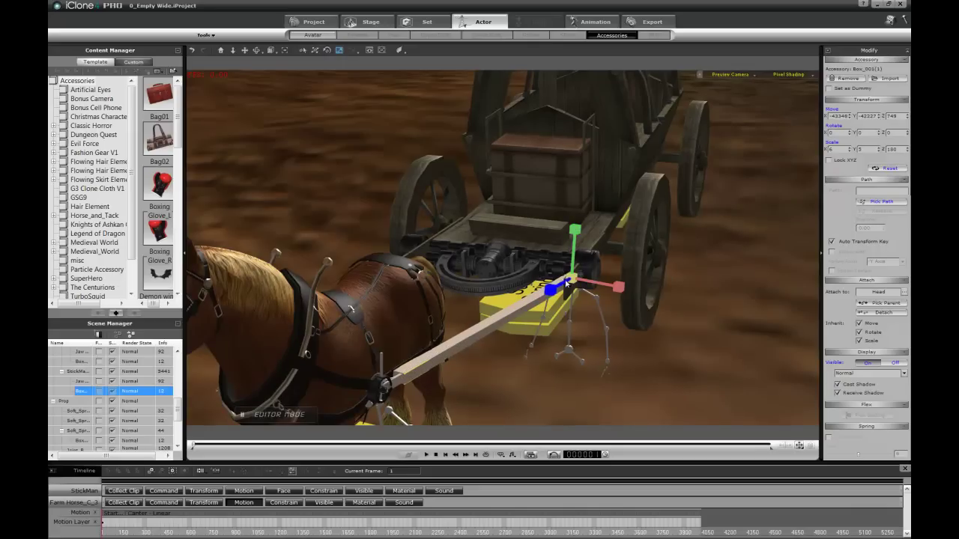
left_click_drag(600, 282, 489, 286)
left_click_drag(489, 285, 536, 335)
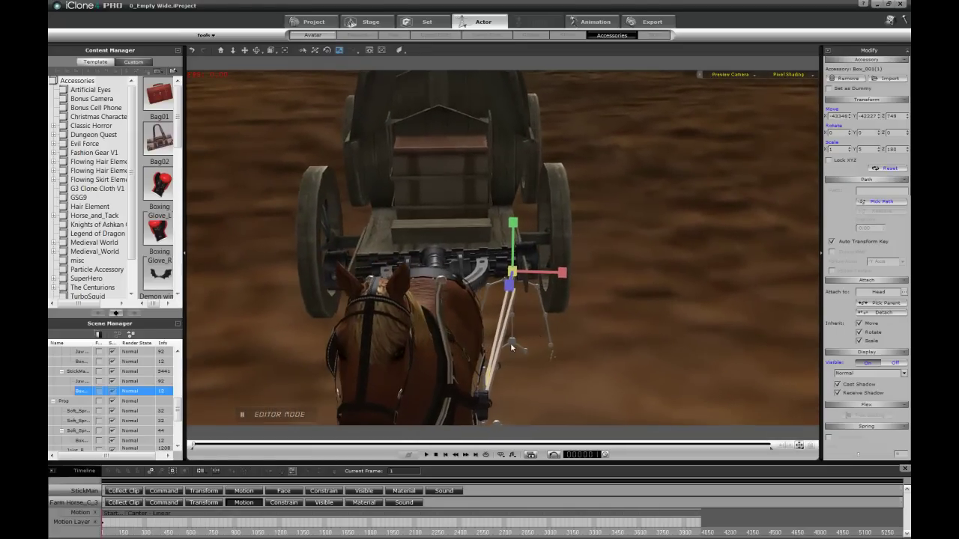
Shift the wagon's stick figure sideways to X -4339 and Y -4224 so its pole lines up with the harness-side pole.
left_click_drag(497, 385, 556, 384)
left_click_drag(537, 350, 522, 349)
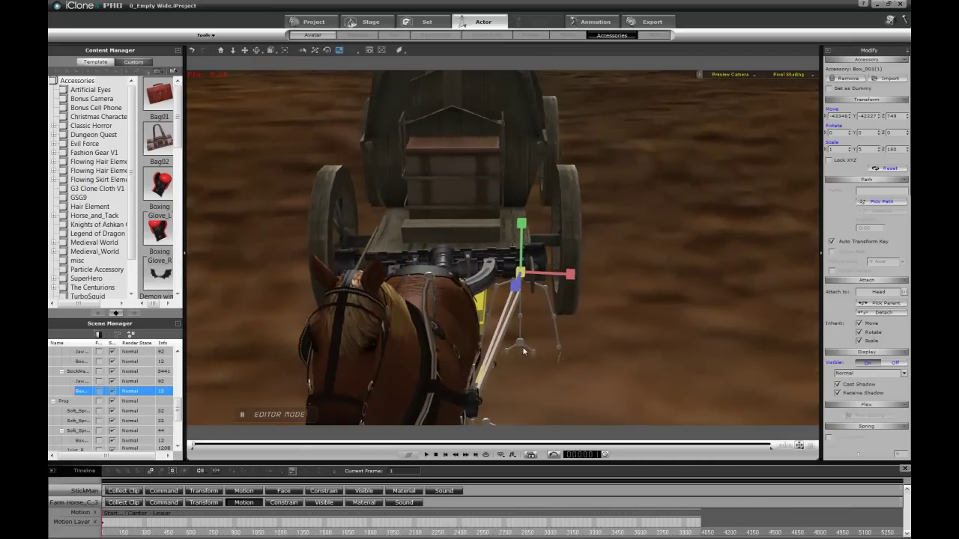
left_click(522, 345)
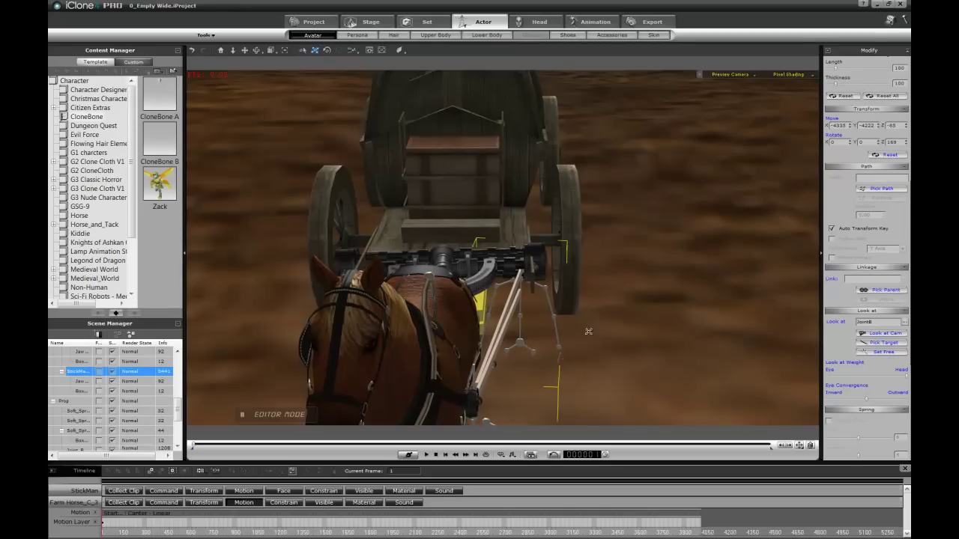
left_click_drag(592, 332, 594, 331)
key("Right")
left_click_drag(594, 332, 594, 331)
Shorten the wagon-side pole to a Z scale of 153.
middle_click_drag(588, 361, 423, 286)
right_click_drag(423, 287, 560, 318)
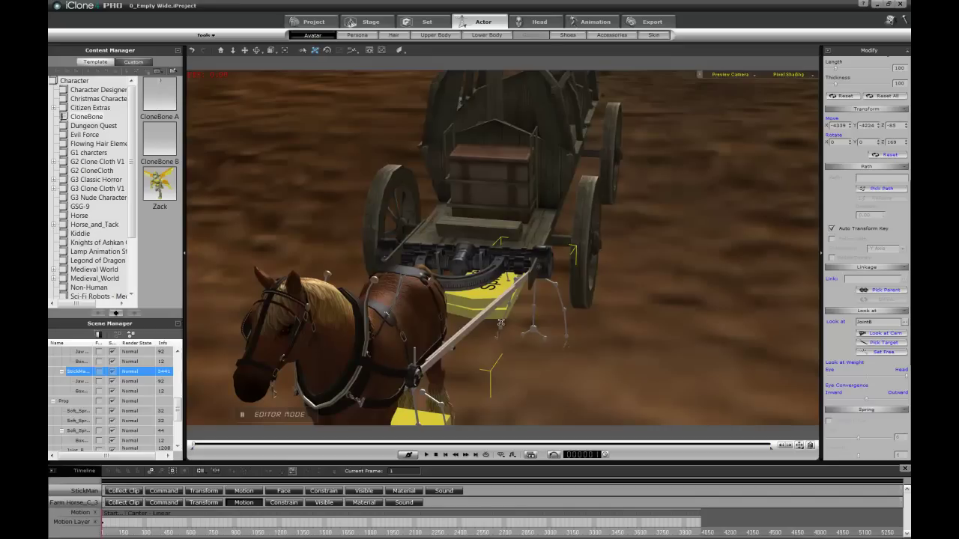
left_click(519, 285)
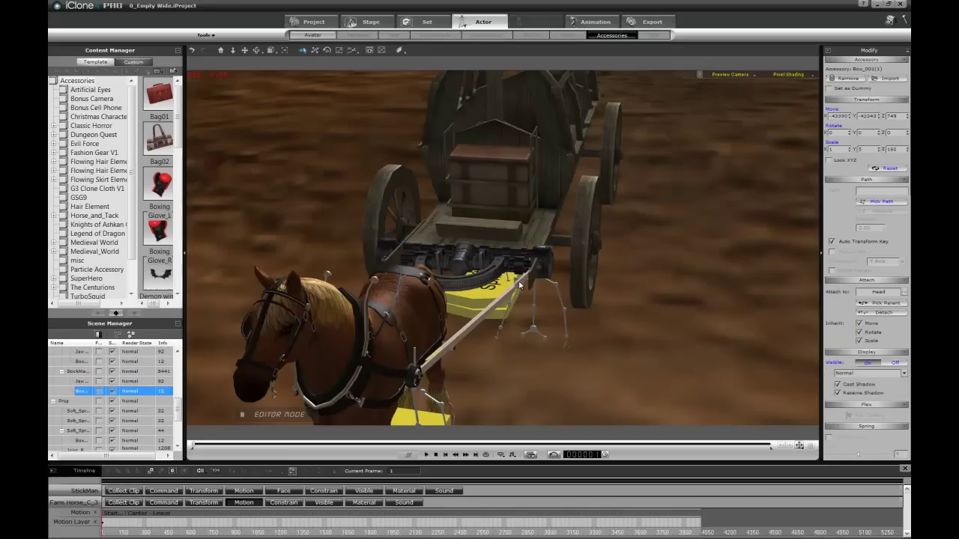
right_click_drag(529, 287, 422, 299, "alt")
key("r")
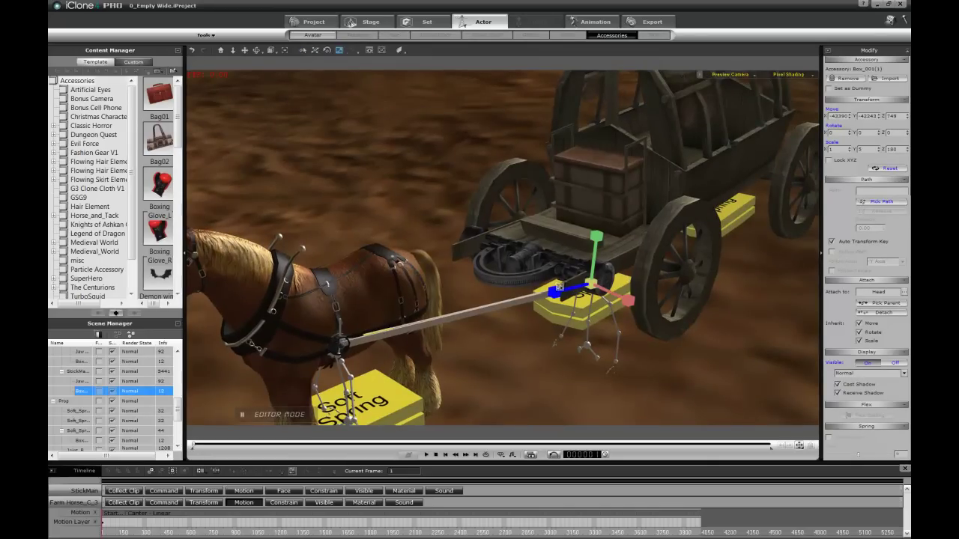
left_click_drag(556, 292, 573, 288)
Add the Toru_007 square ring from the 3D Blocks props to the ground beside the horse and wagon.
right_click_drag(514, 312, 661, 317)
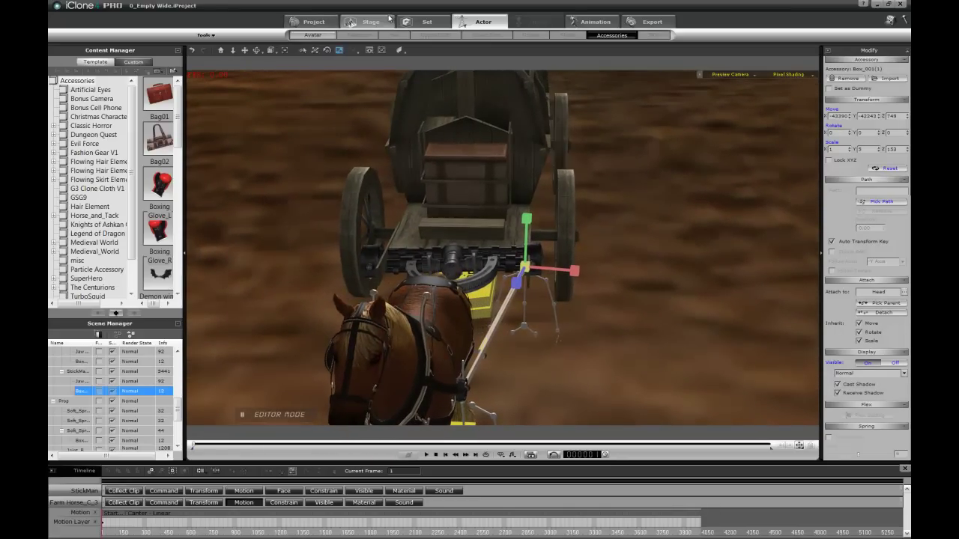
left_click(424, 22)
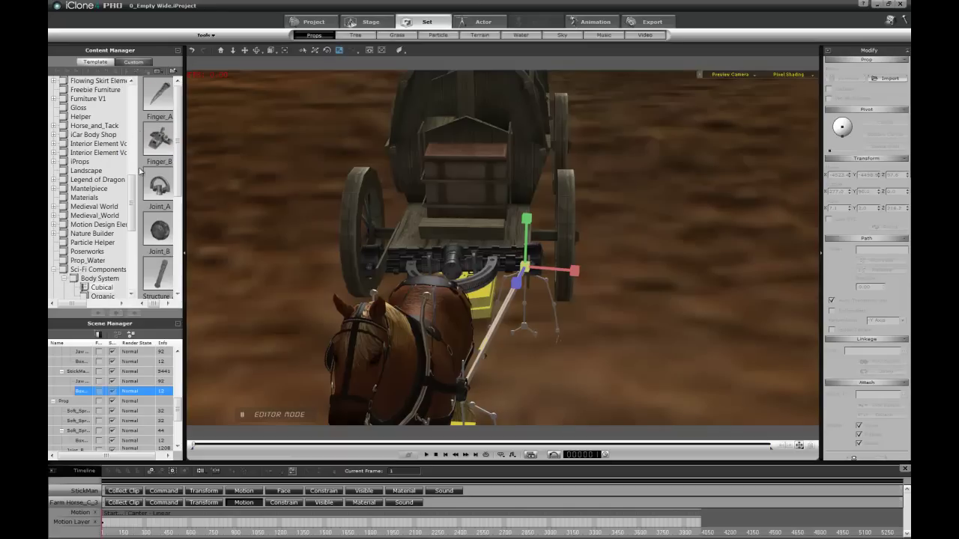
left_click_drag(132, 200, 140, 94)
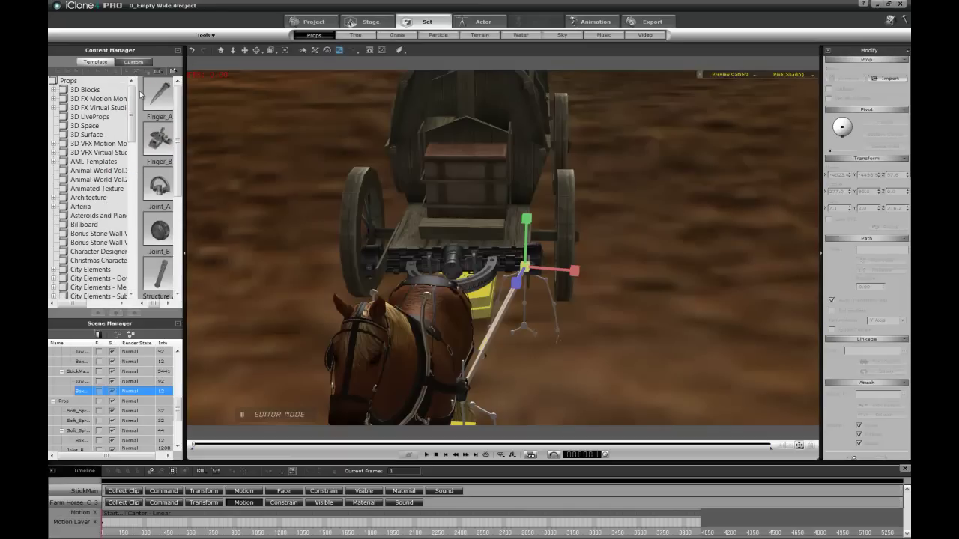
left_click(53, 91)
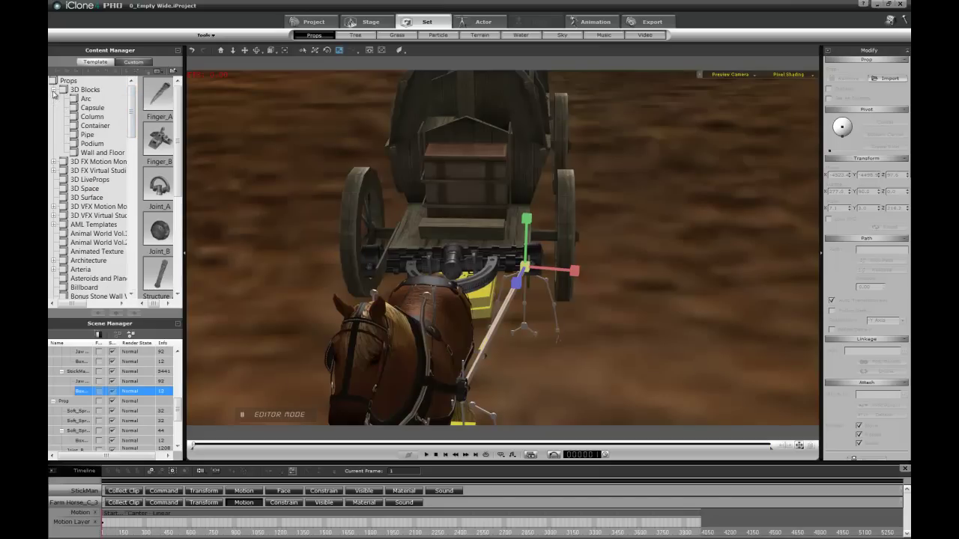
left_click(86, 94)
scroll(168, 187, "down", 10)
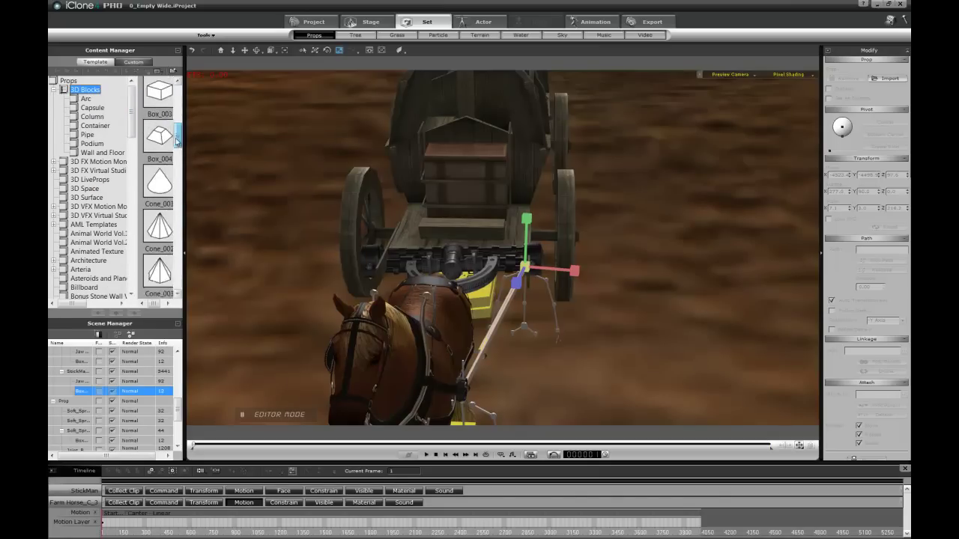
scroll(169, 223, "down", 10)
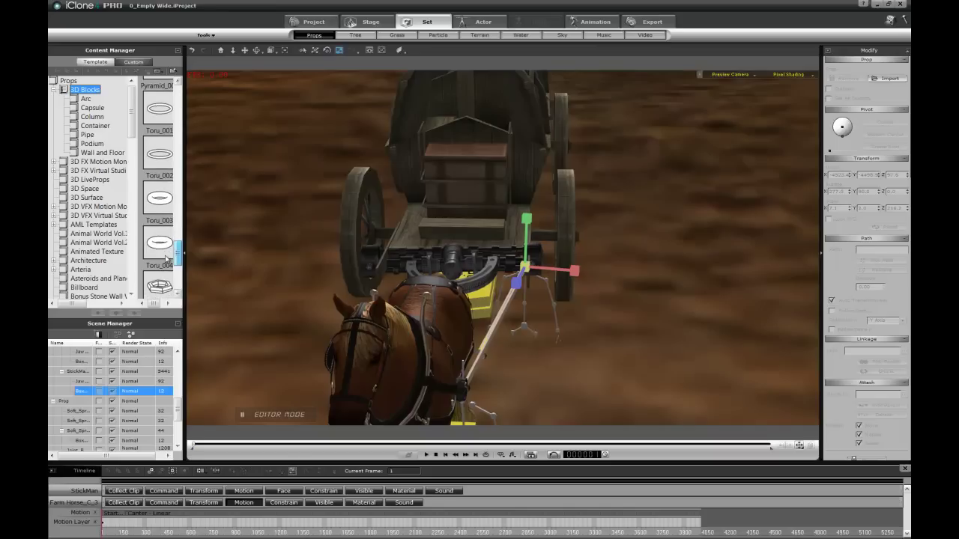
scroll(166, 274, "down", 1)
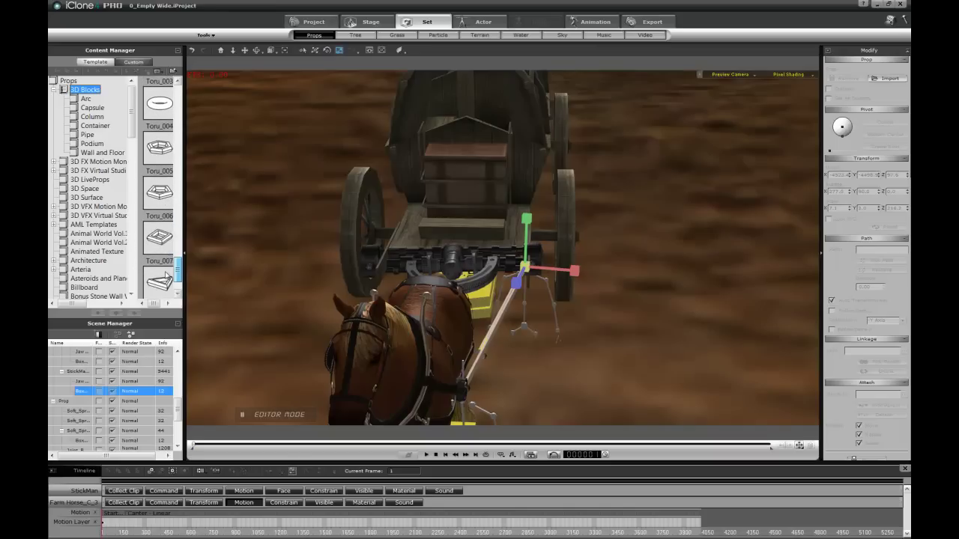
left_click(160, 236)
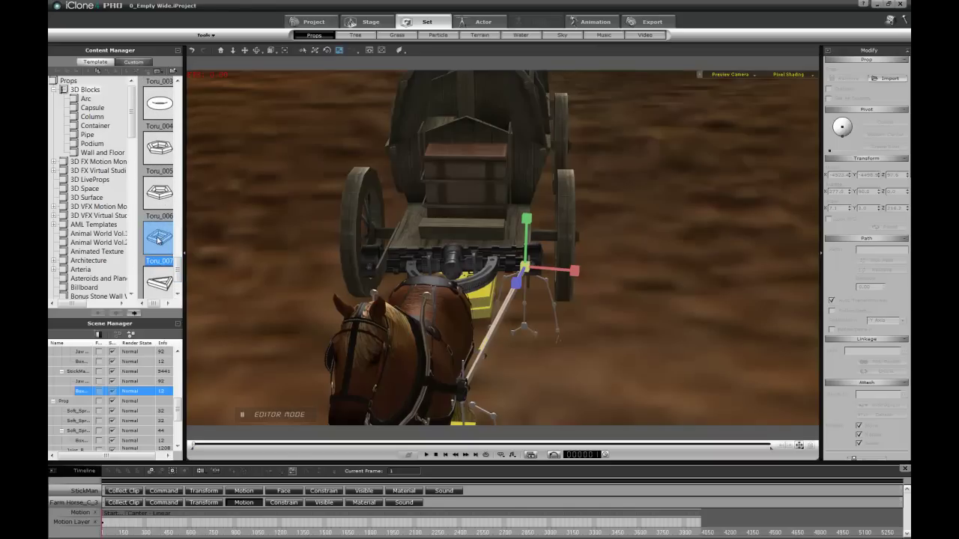
left_click_drag(158, 240, 586, 386)
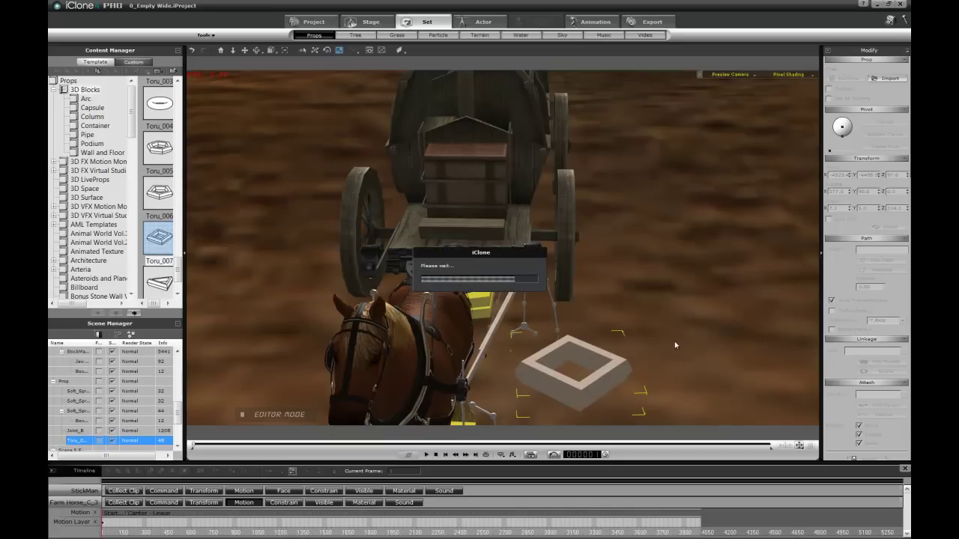
Stand the square ring upright by setting its X rotation to 270.
right_click_drag(684, 305, 420, 242)
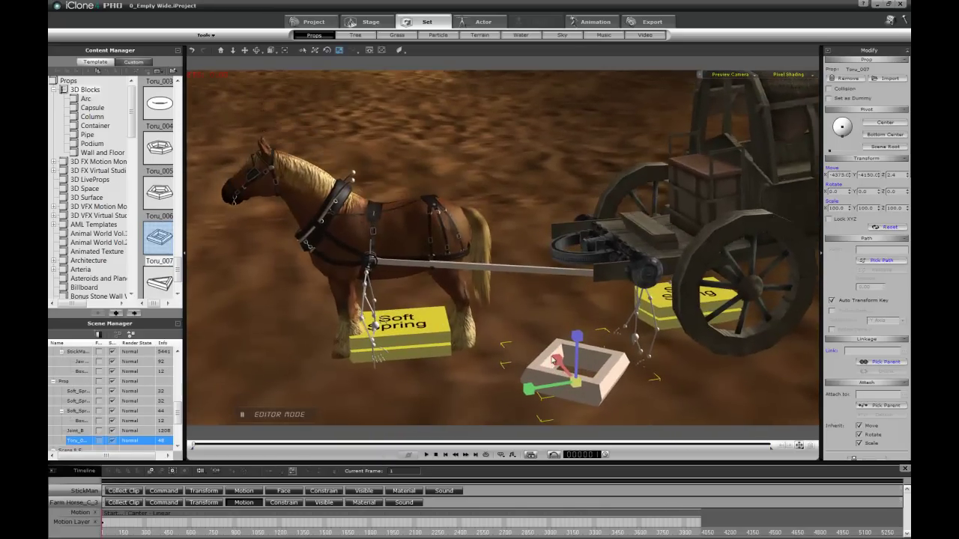
key("e")
left_click_drag(558, 355, 512, 386)
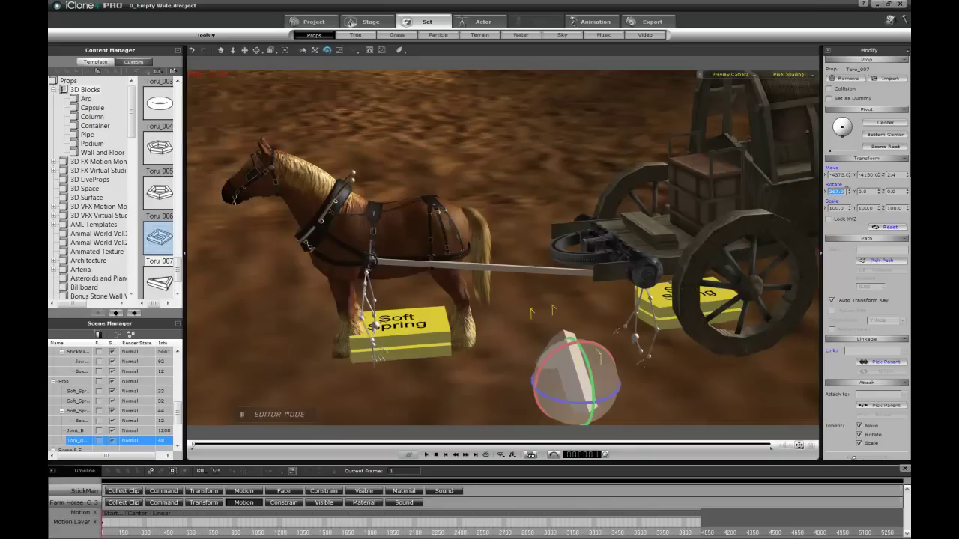
left_click(847, 191)
type("270")
key("Return")
Turn the square ring to a Z rotation of 344 and lift it onto the poles in front of the wagon.
right_click_drag(447, 288, 689, 293)
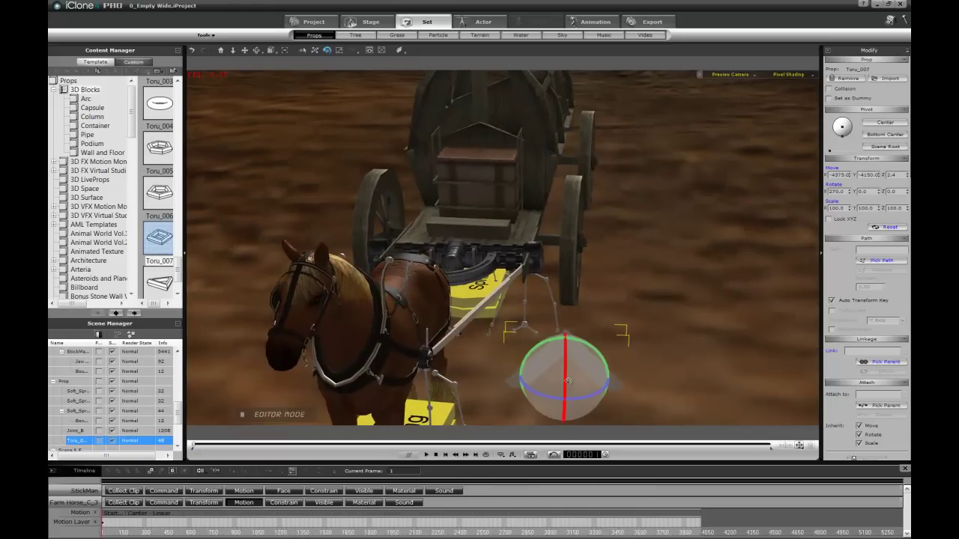
key("w")
left_click_drag(553, 387, 563, 370)
right_click_drag(608, 362, 593, 369)
left_click_drag(593, 369, 507, 317)
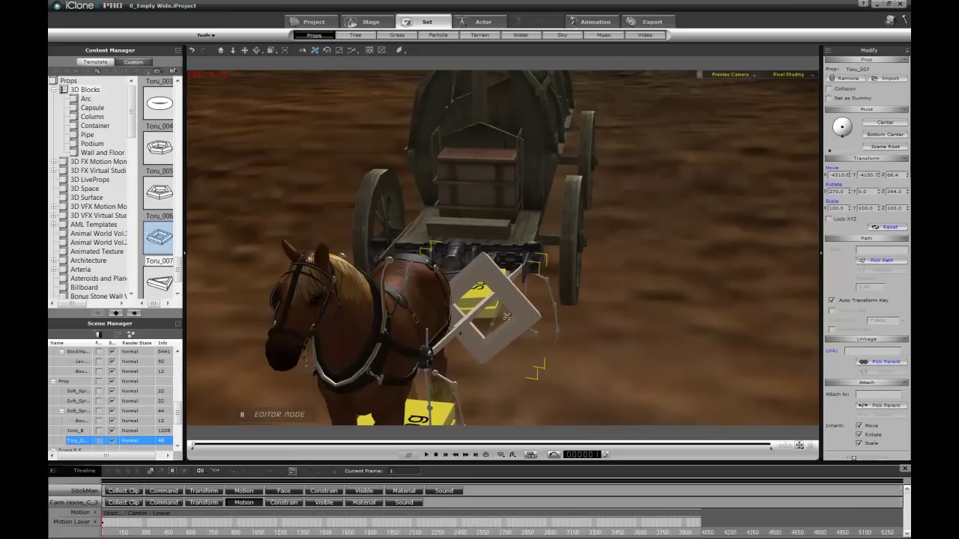
Shrink the square ring uniformly to a scale of 11.3 and center it around the overlapping poles.
left_click_drag(496, 281, 529, 366)
middle_click_drag(634, 300, 698, 317)
scroll(585, 322, "up", 5)
left_click_drag(665, 363, 654, 367)
left_click_drag(509, 362, 520, 395)
Enlarge the square ring uniformly to 13.9 and fit it around both poles near the wagon end at height 62.4.
right_click_drag(585, 343, 395, 264)
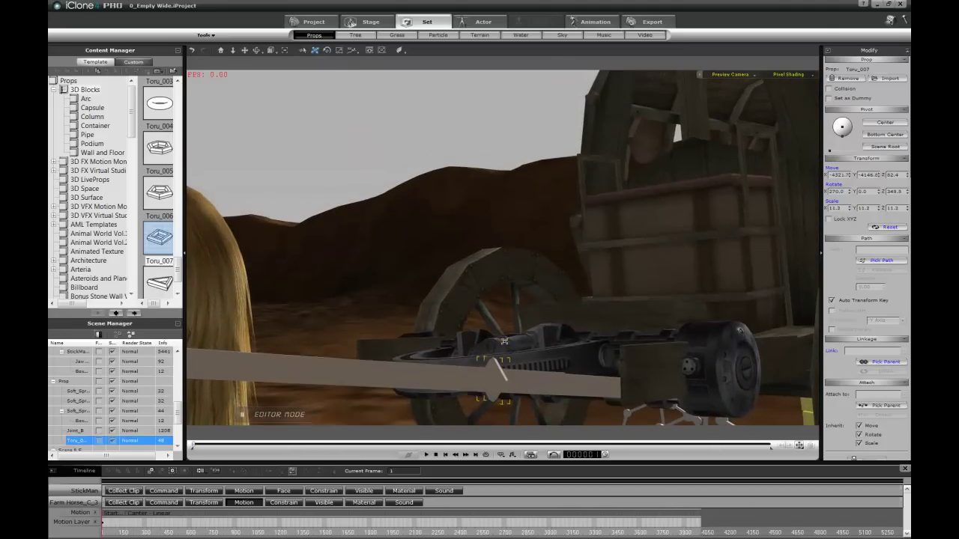
mouse_move(485, 374)
right_mouse_down()
mouse_move(495, 337)
mouse_move(497, 365)
mouse_move(617, 389)
mouse_move(540, 336)
mouse_move(405, 305)
mouse_move(484, 330)
mouse_move(482, 356)
right_mouse_up()
left_click_drag(499, 371, 497, 371)
mouse_move(496, 371)
right_mouse_down()
mouse_move(482, 365)
mouse_move(443, 241)
mouse_move(454, 201)
mouse_move(473, 185)
mouse_move(499, 382)
right_mouse_up()
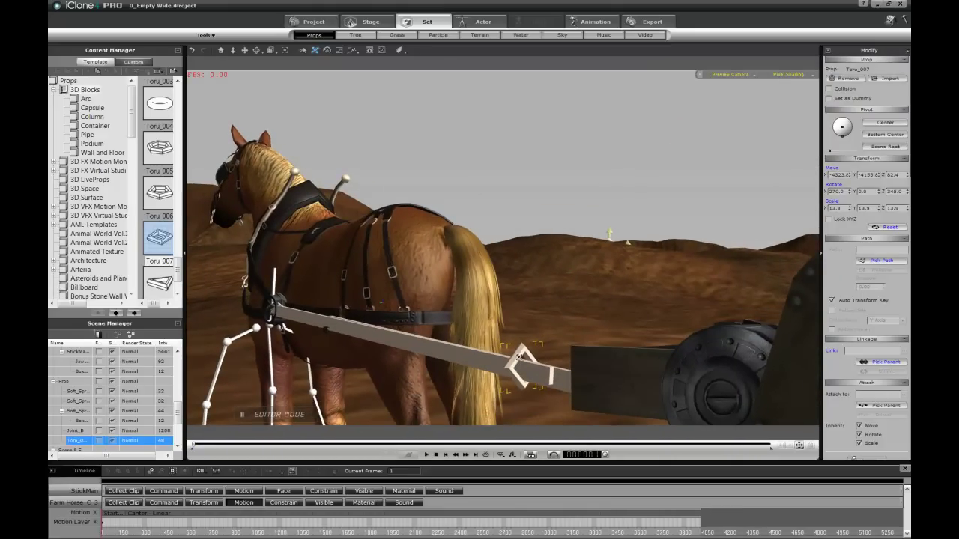
key("Down")
left_click_drag(519, 357, 519, 357)
Duplicate the square ring farther forward along the poles, behind the horse, and set the copy's height to 88.4.
middle_click_drag(410, 323, 311, 326)
middle_click_drag(449, 325, 670, 324)
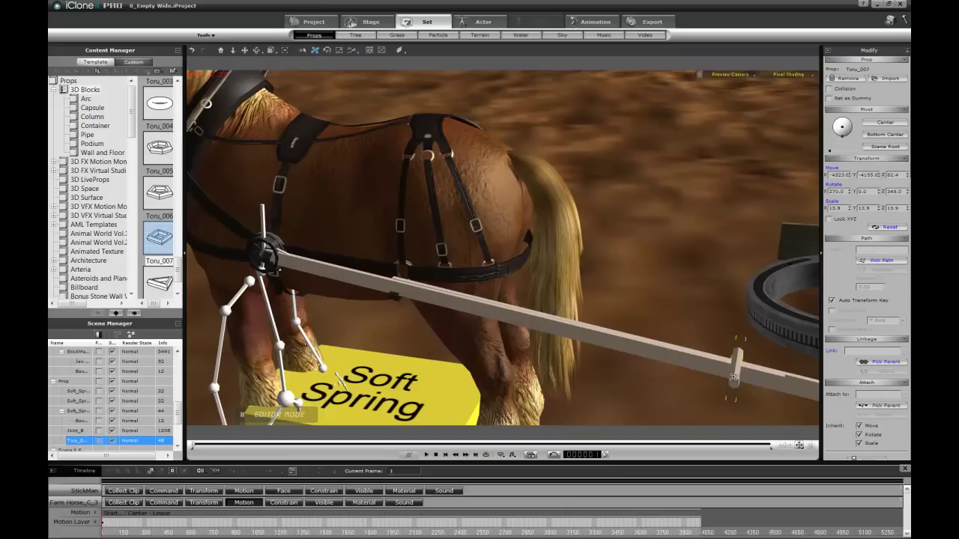
left_click_drag(708, 391, 666, 375, "ctrl")
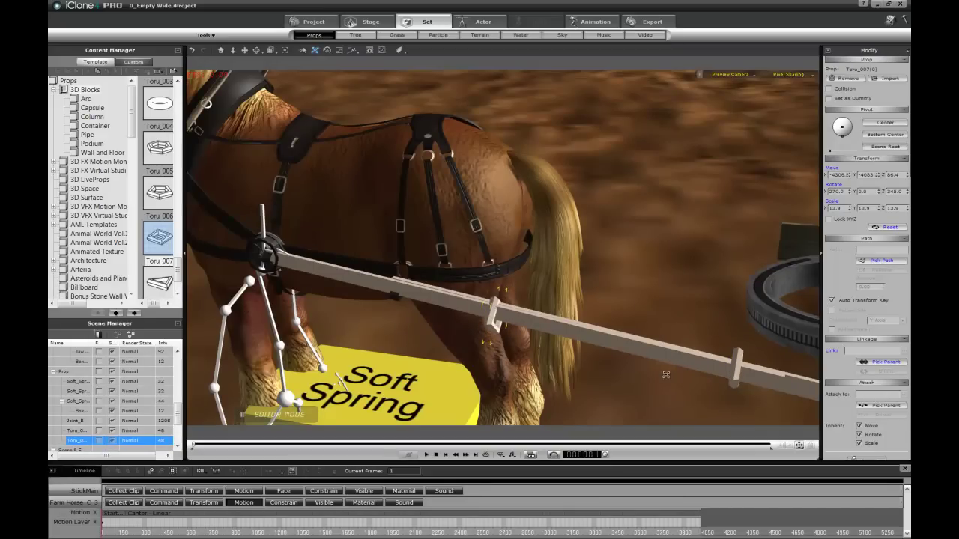
key("Up")
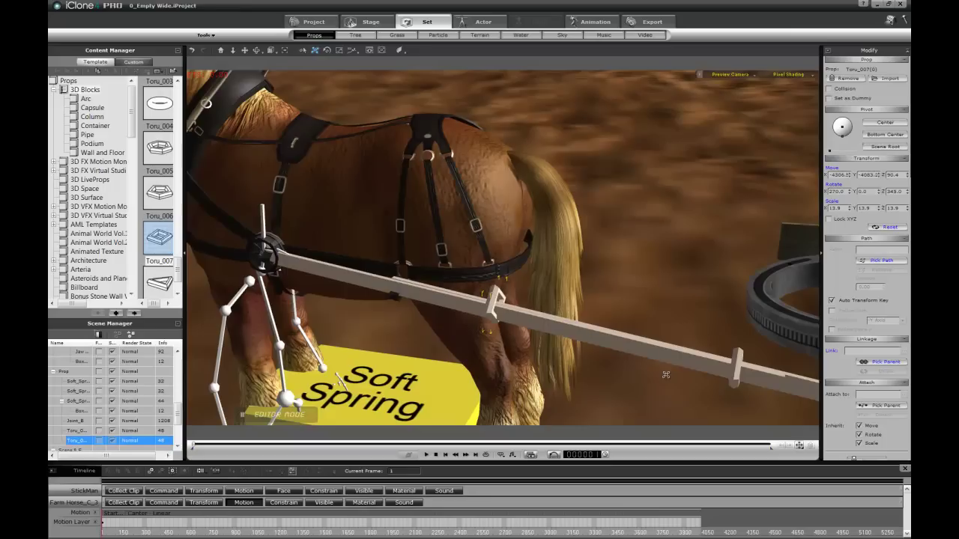
left_click_drag(666, 375, 665, 374, "ctrl")
right_click_drag(661, 280, 565, 288, "alt")
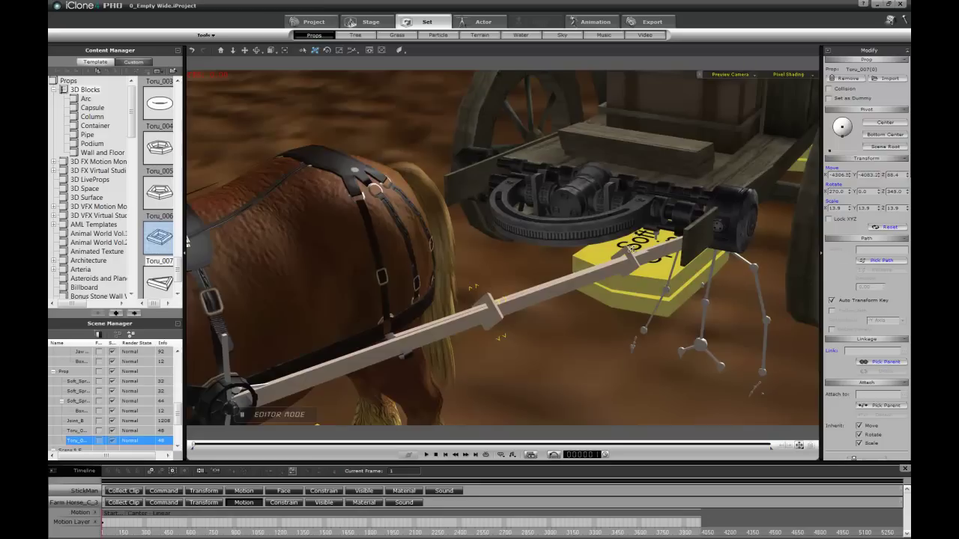
Attach the square ring nearest the wagon to the harness-side pole.
left_click(627, 253)
right_click(627, 253)
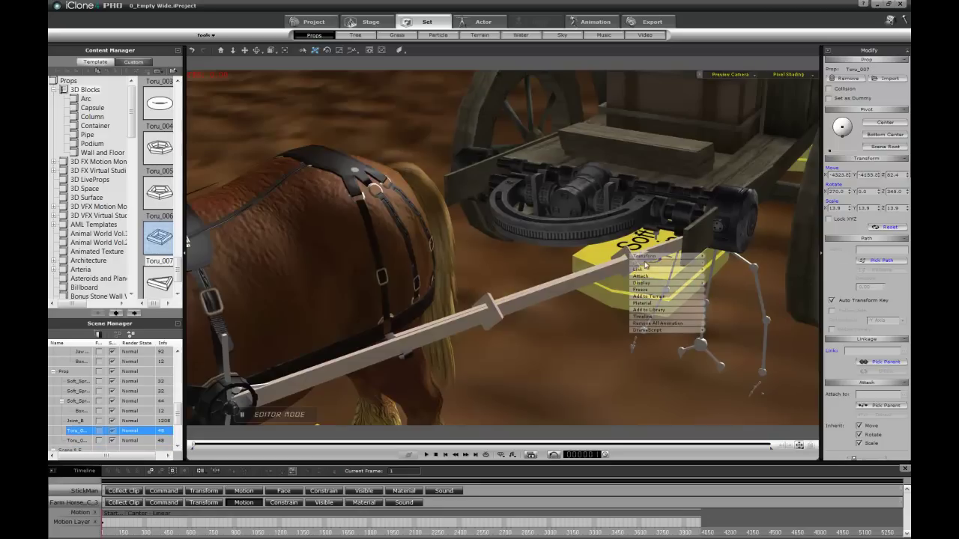
left_click(647, 275)
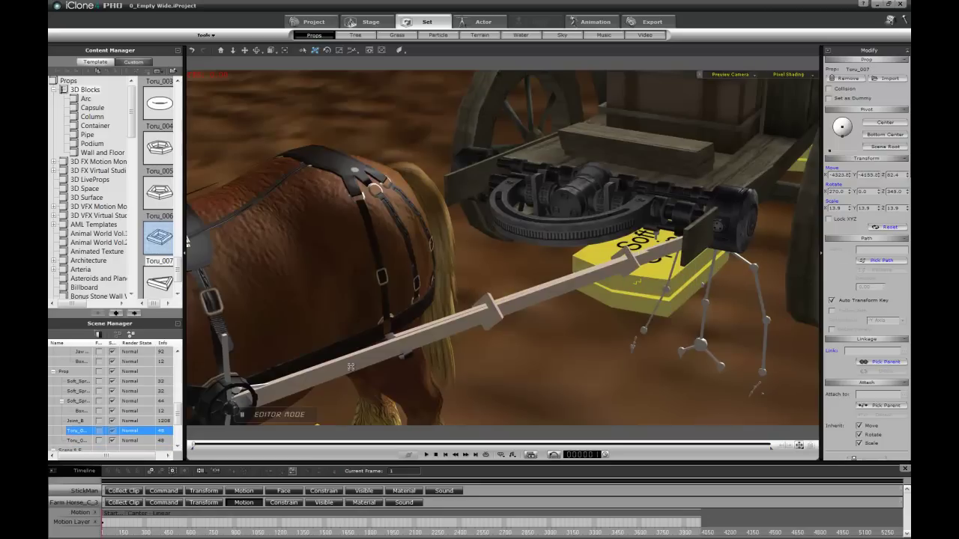
Attach the forward square ring, behind the horse, to the wagon-side pole.
left_click(491, 302)
right_click(490, 302)
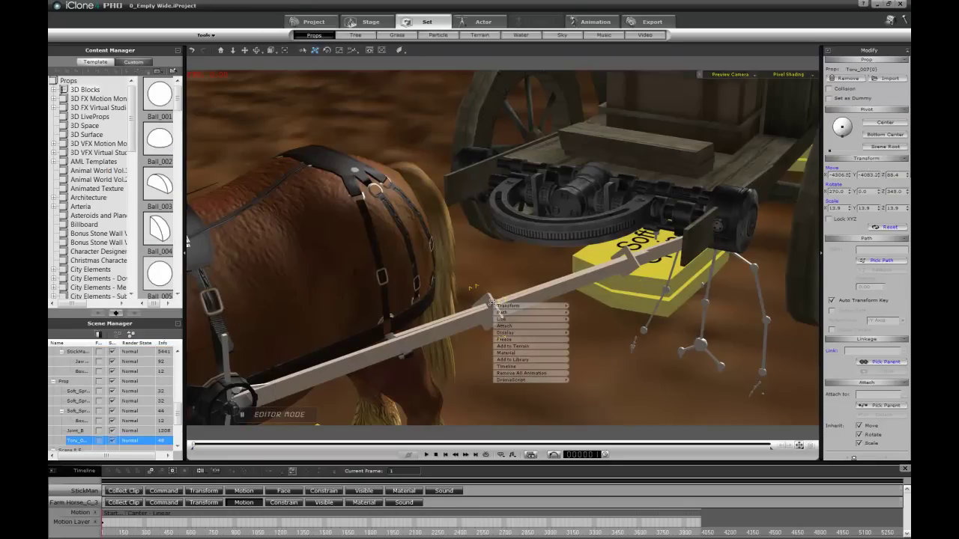
left_click(580, 314)
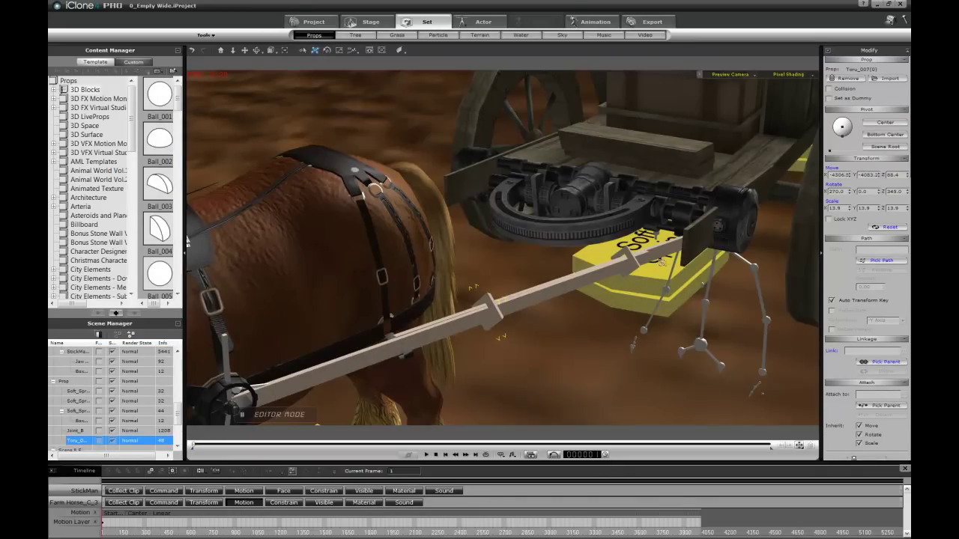
left_click(661, 252)
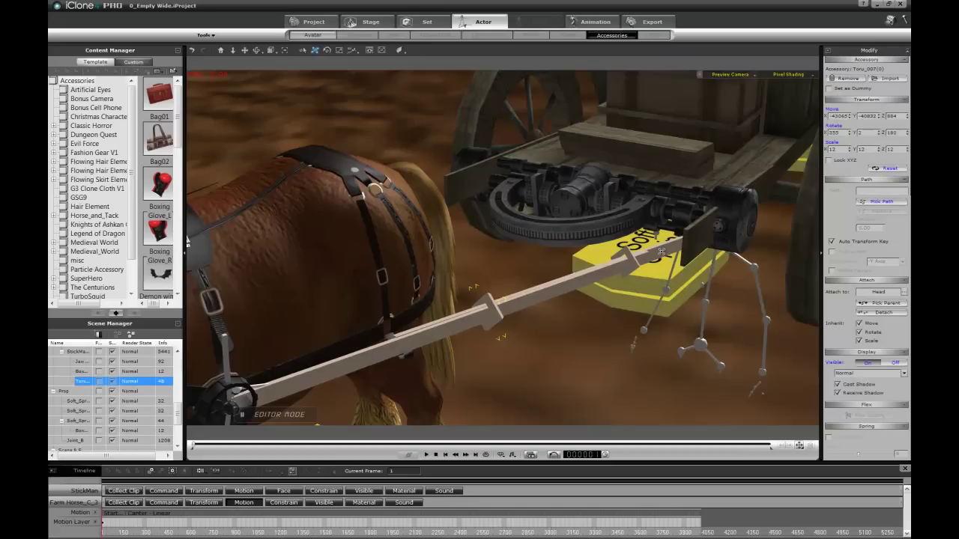
Follow the horse with the camera and play the opening of the animation to check the ringed poles, then stop playback.
left_click_drag(666, 249, 577, 307)
right_click_drag(578, 307, 447, 240)
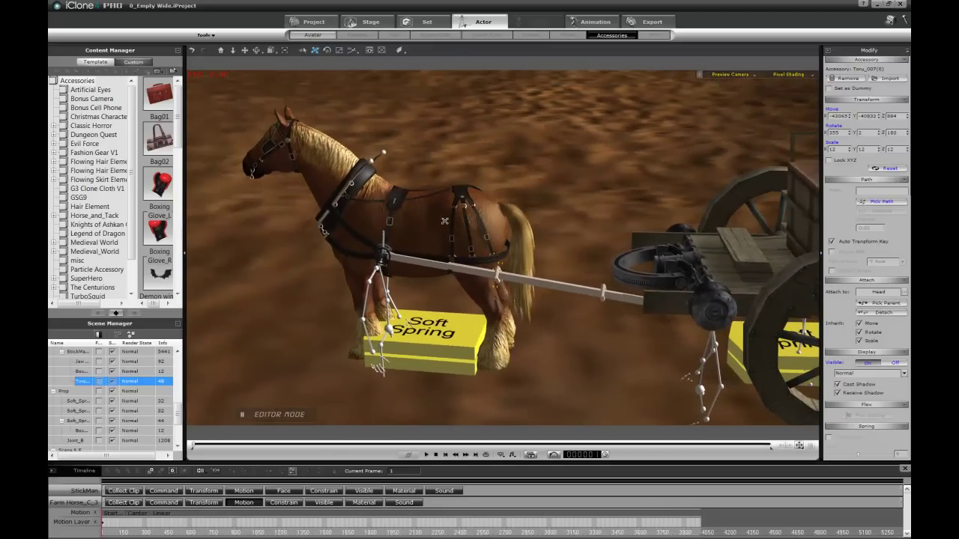
left_click(444, 220)
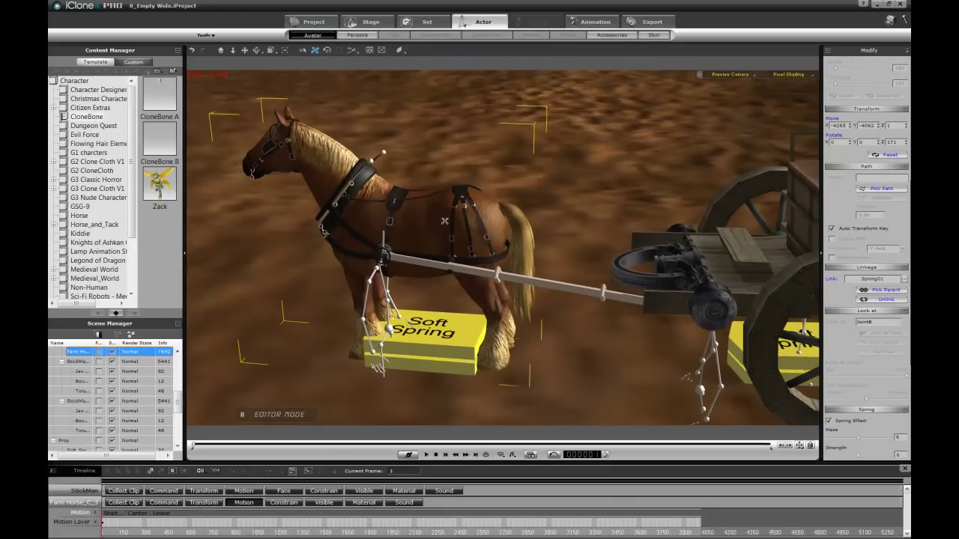
key("f")
right_click_drag(430, 225, 809, 280)
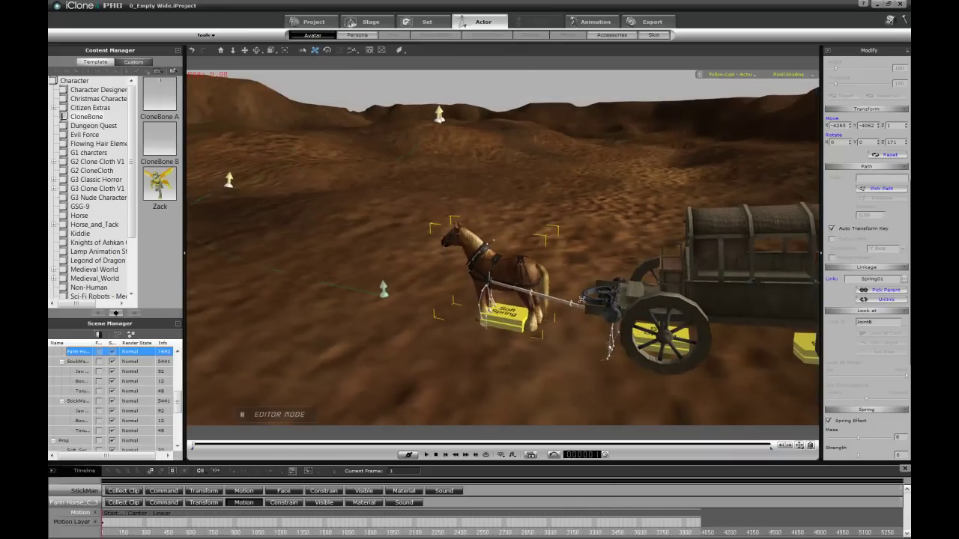
key("space")
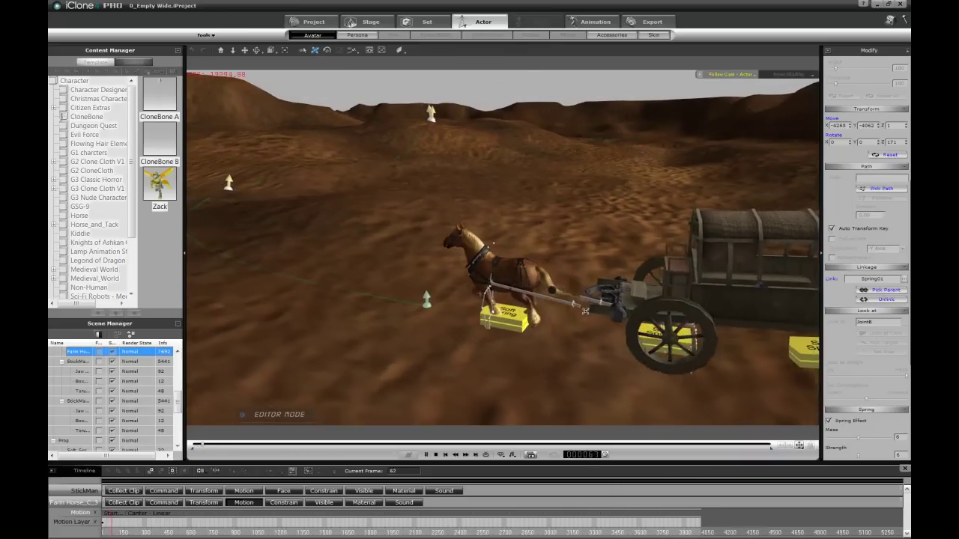
key("space")
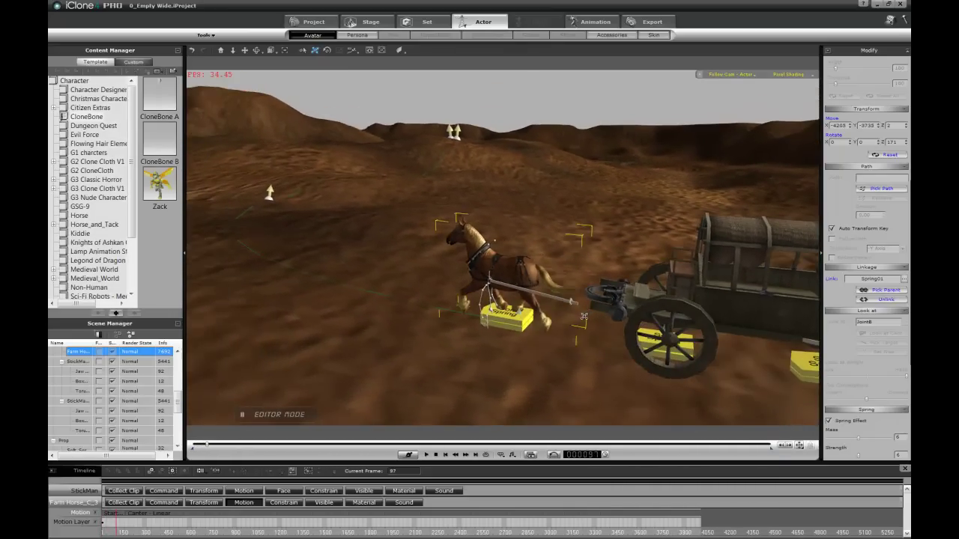
left_click(436, 455)
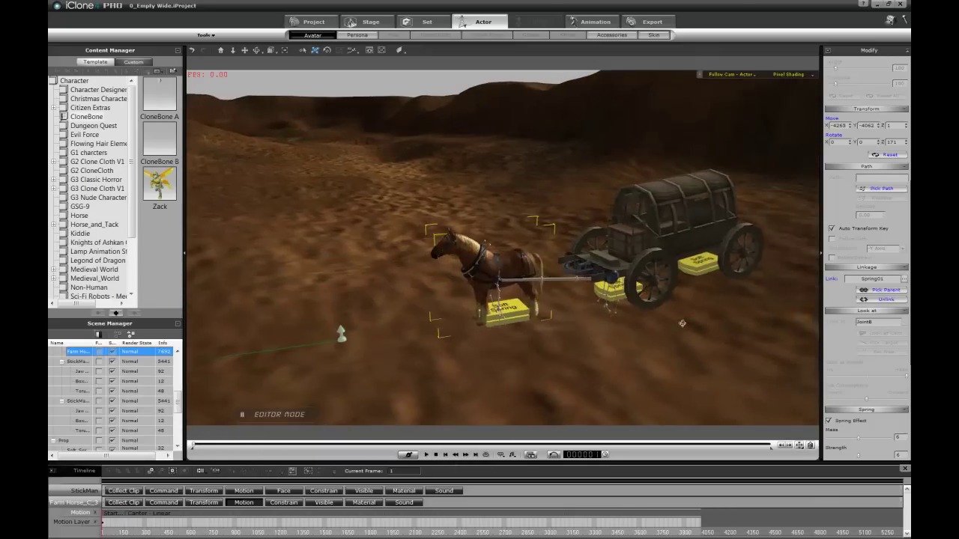
Link the stick figure beneath the wagon's front to the wagon body (Box01).
left_click_drag(683, 236, 513, 240)
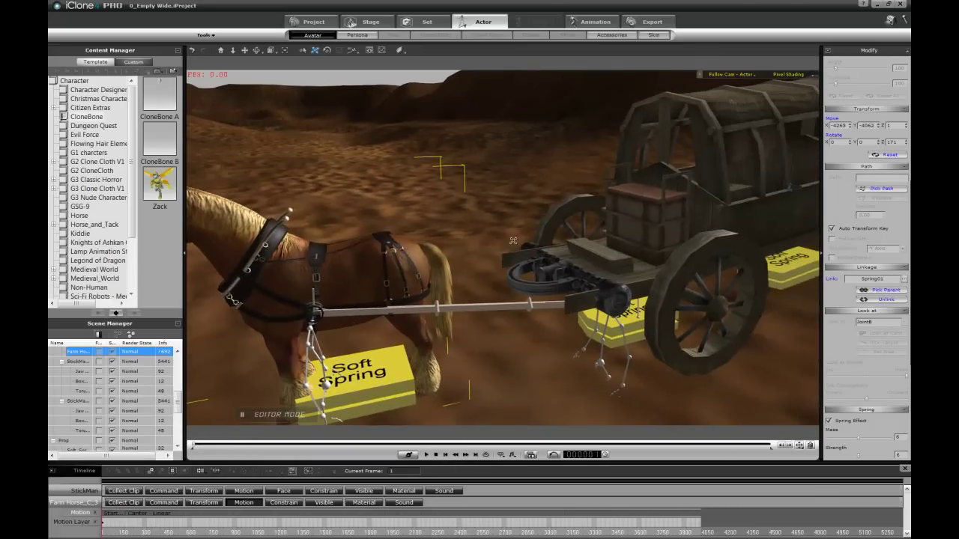
left_click(601, 364)
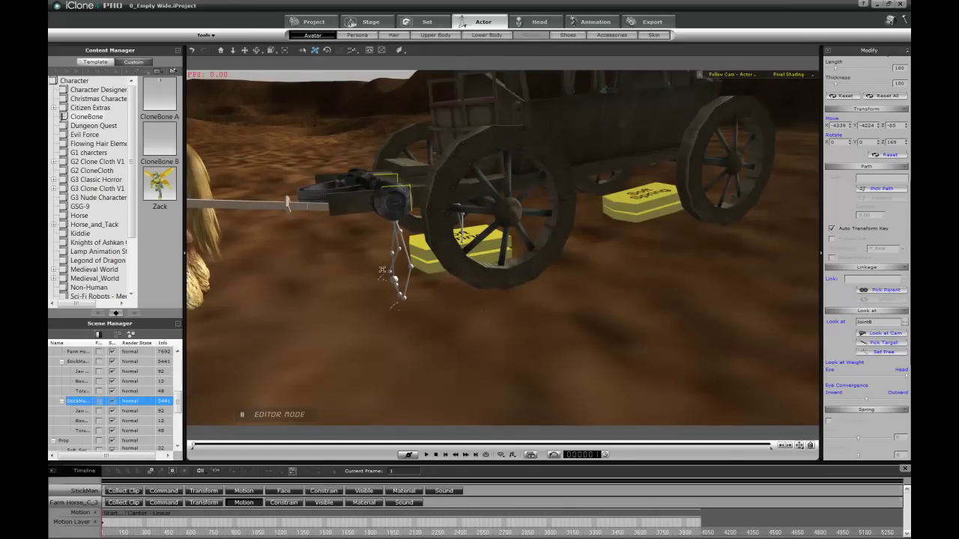
right_click(394, 280)
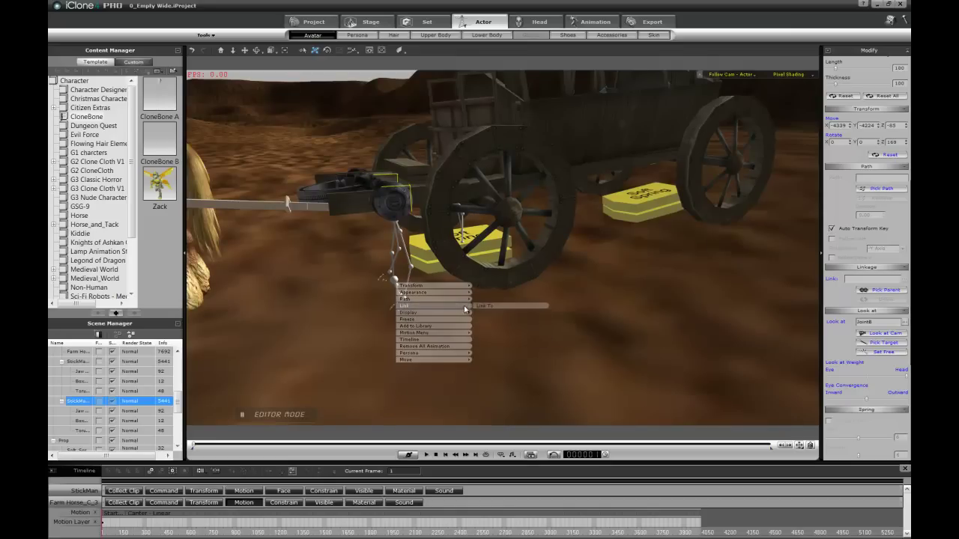
left_click(479, 305)
left_click(586, 111)
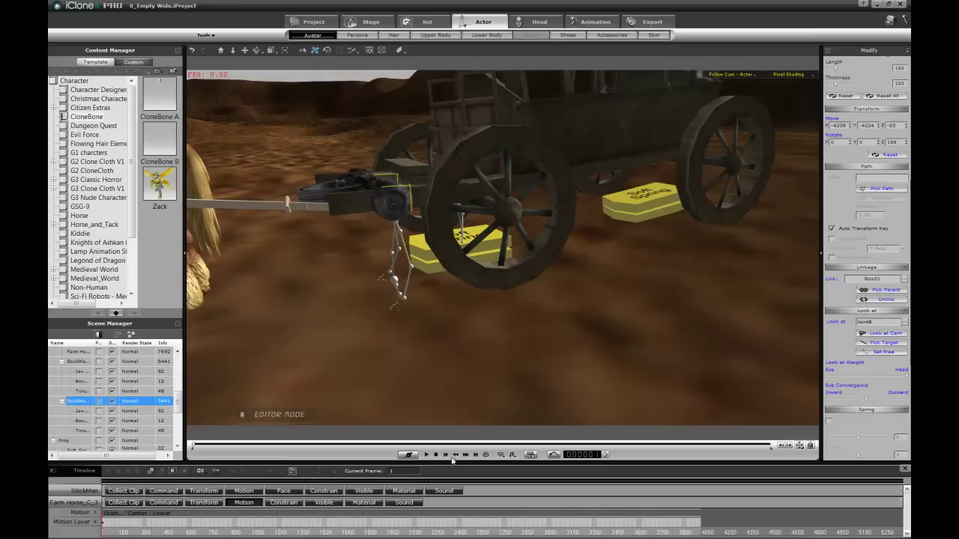
Replay the animation's opening with the horse selected to check the linked wagon-side pole, then reset to the start.
right_click_drag(400, 160, 525, 208, "alt")
left_click(332, 195)
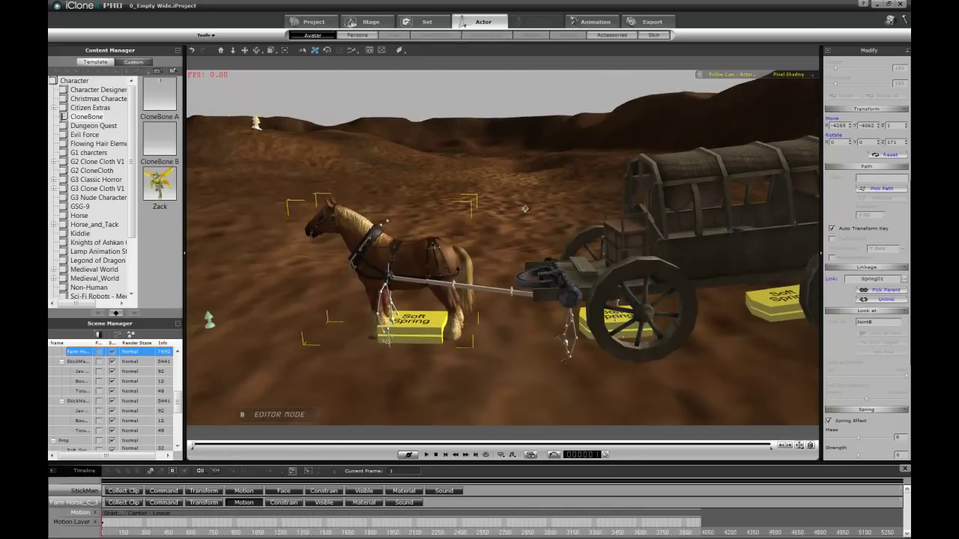
key("space")
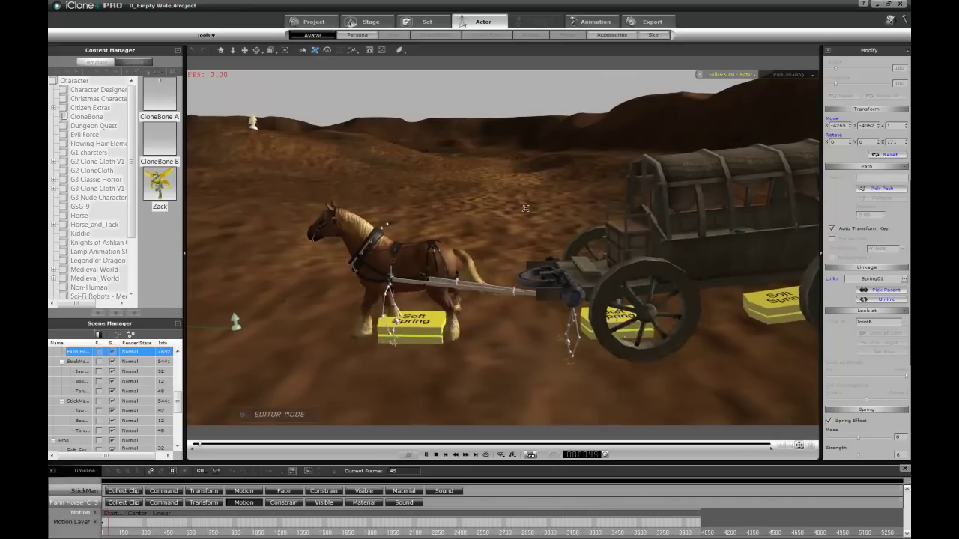
key("space")
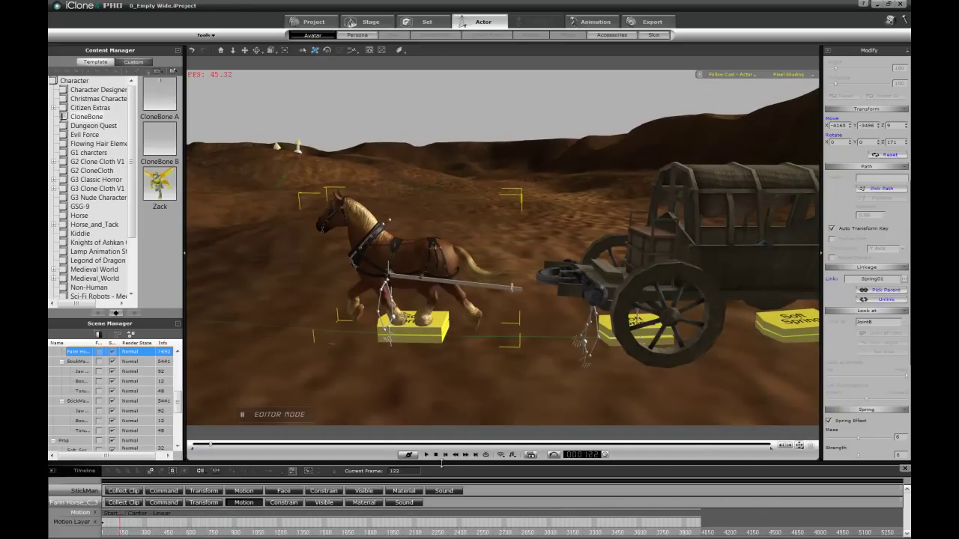
left_click(437, 456)
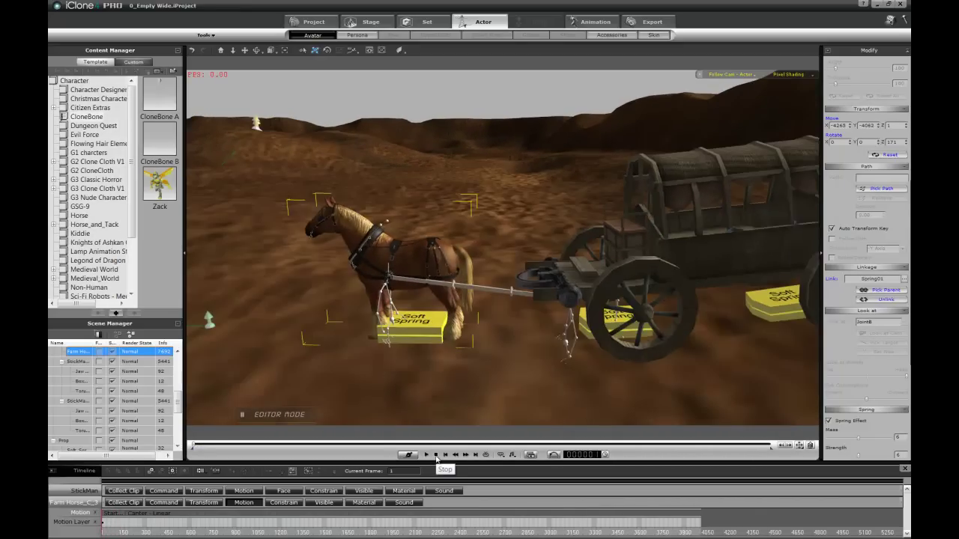
Attach the round joint prop at the horse's harness to the horse's spine (Bip01_Spine3).
right_click_drag(388, 277, 479, 270)
scroll(479, 270, "up", 4)
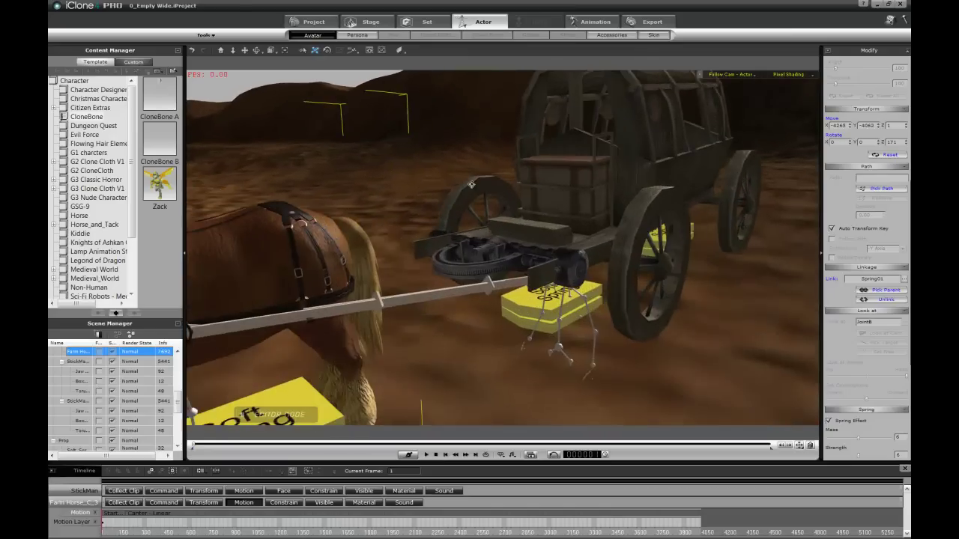
right_click_drag(480, 225, 480, 189)
left_click_drag(357, 220, 639, 180)
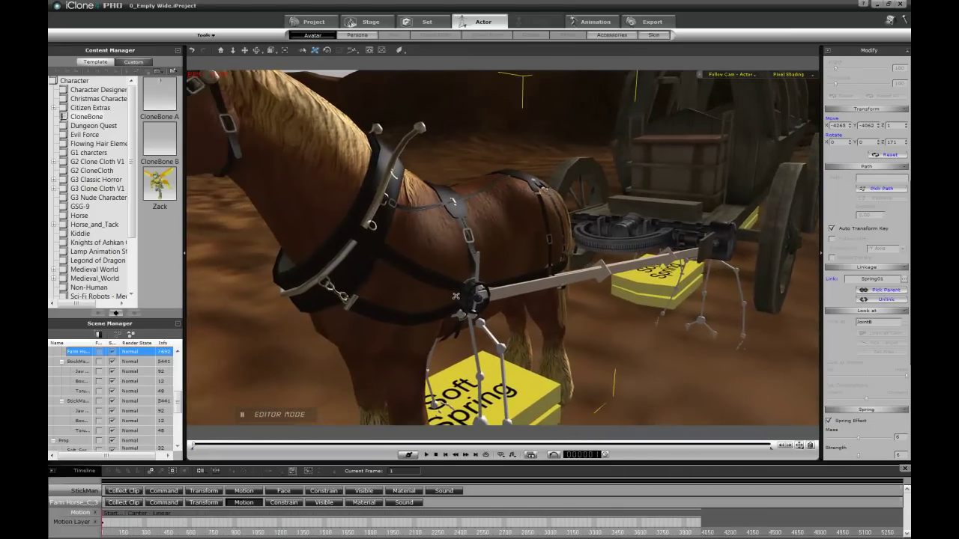
left_click(464, 298)
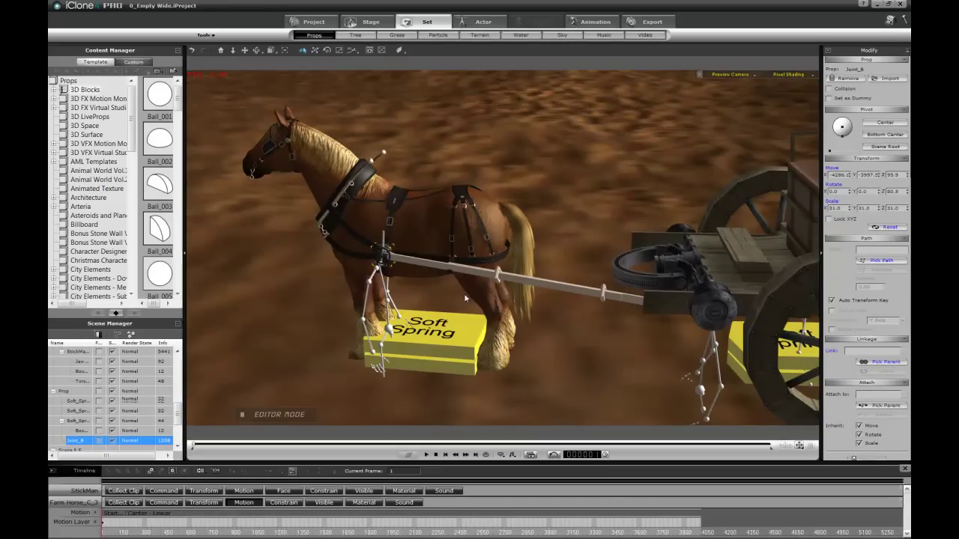
right_click(374, 249)
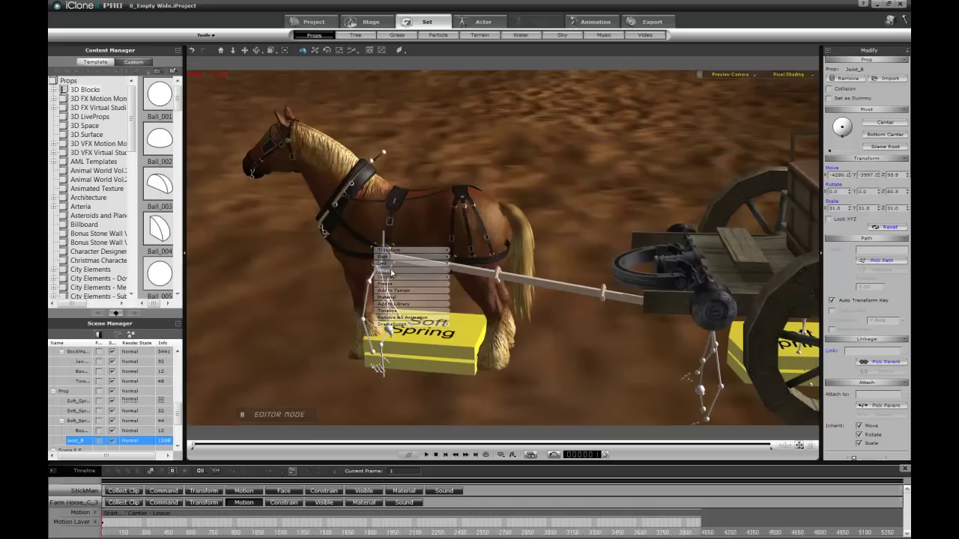
left_click(390, 271)
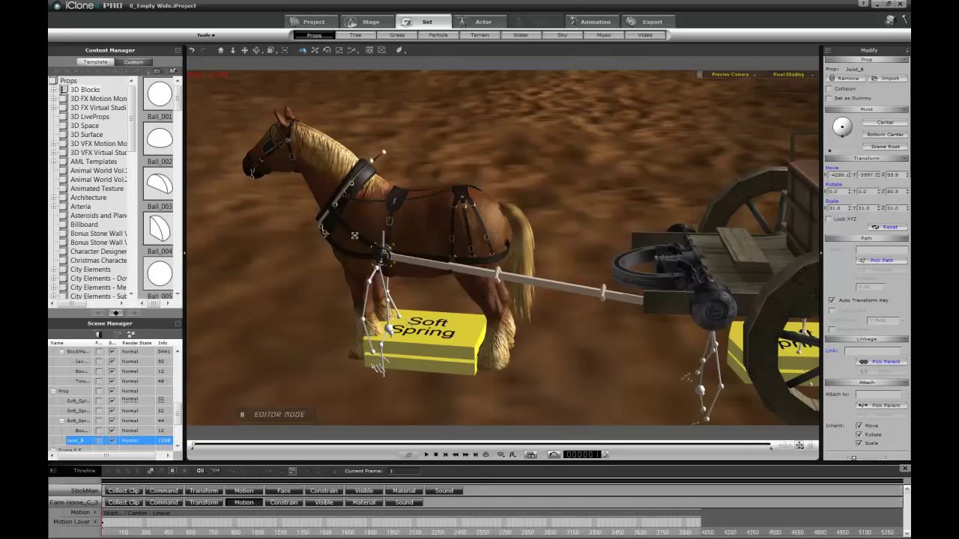
left_click(355, 235)
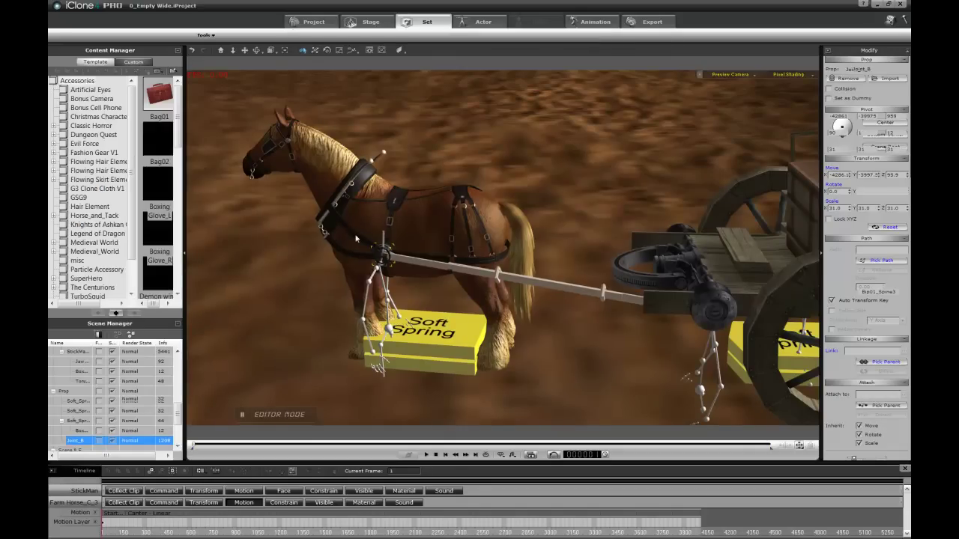
Play the animation along the terrain path from a wider view, switch to the horse's follow camera, and stop playback.
left_click(432, 215)
right_click_drag(533, 254, 503, 305)
scroll(503, 270, "down", 4)
key("space")
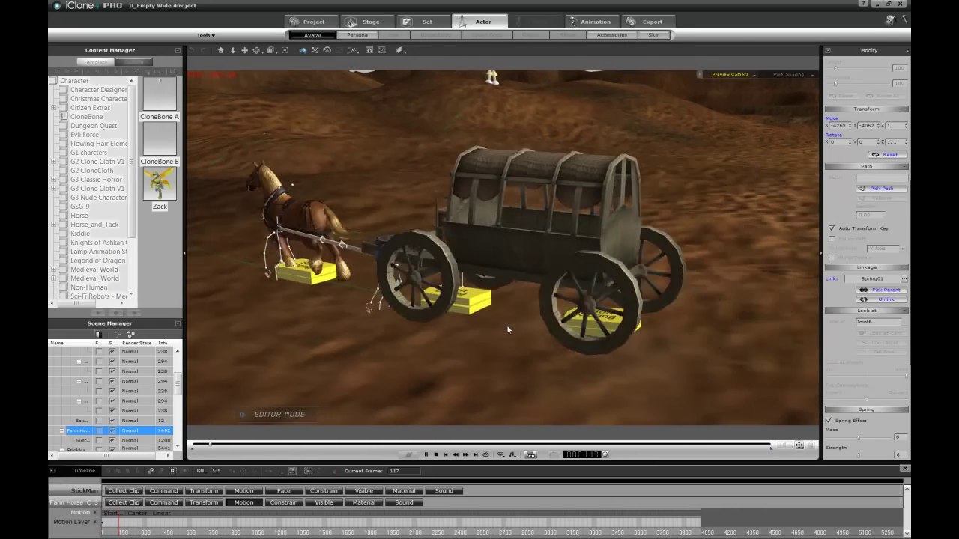
key("c")
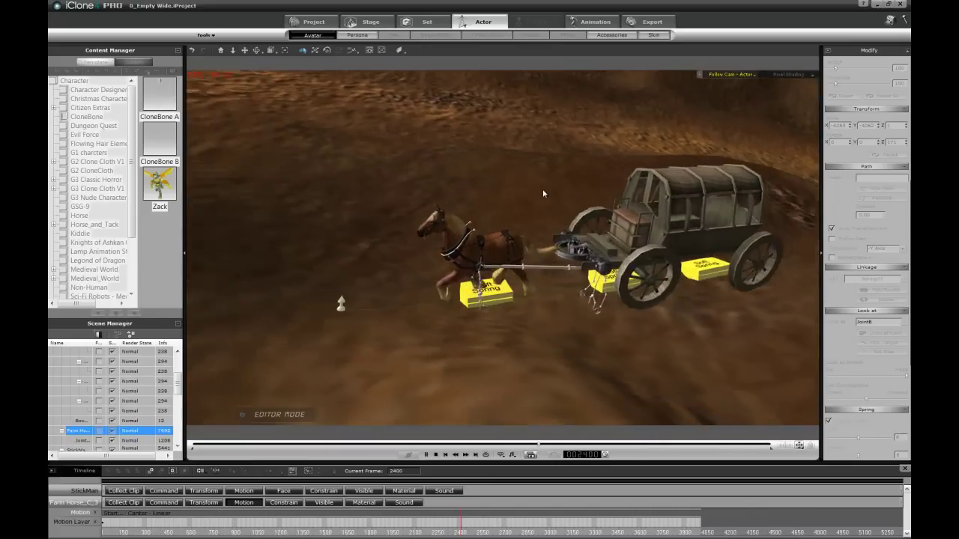
key("space")
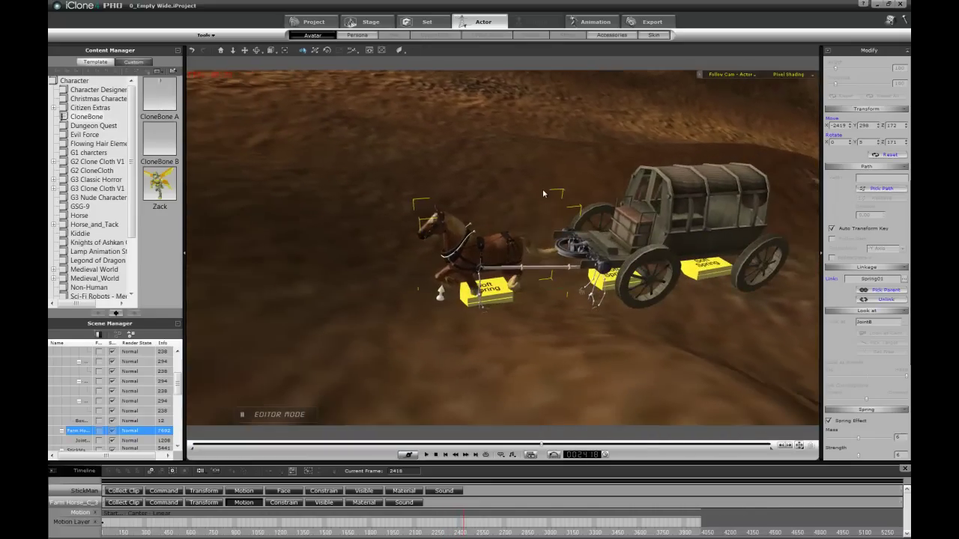
left_click(436, 454)
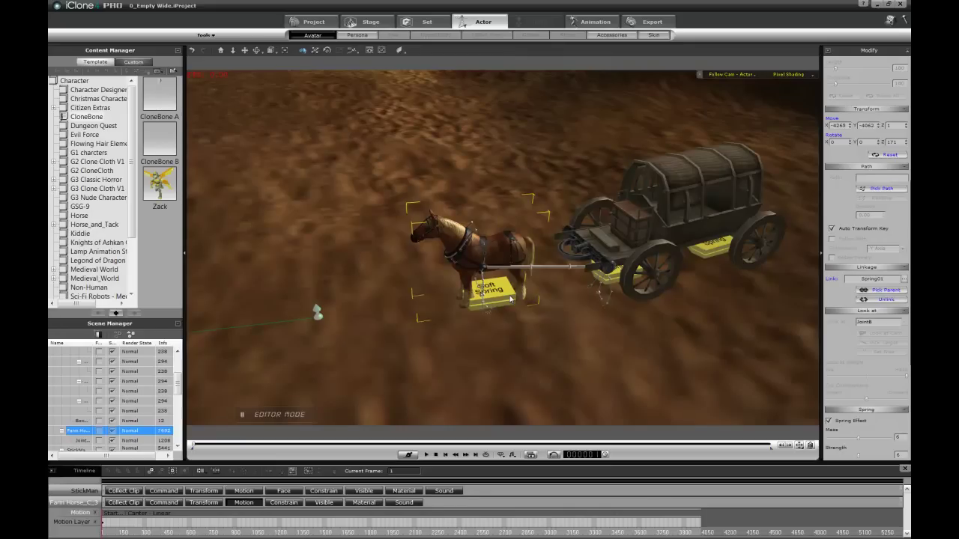